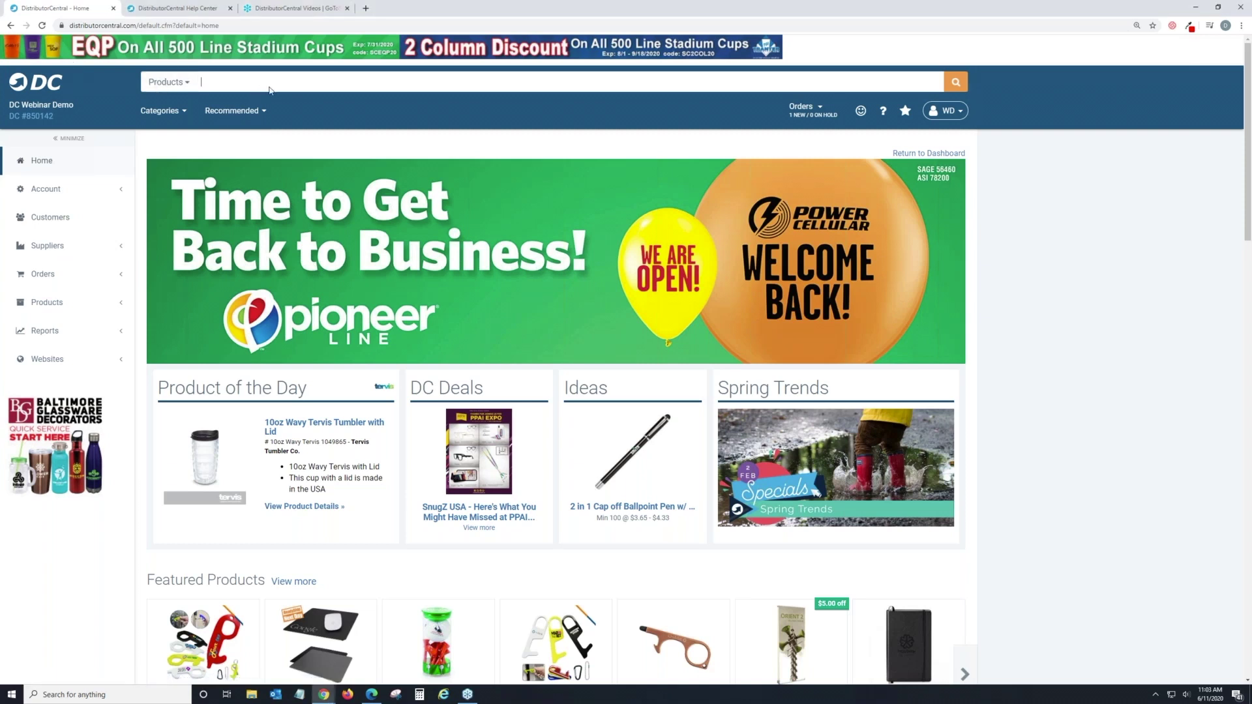
# Search the product catalogue for 'Tumbler' and scroll through the 4,327 matching products.
pyautogui.click(270, 83)
pyautogui.write('Tum')
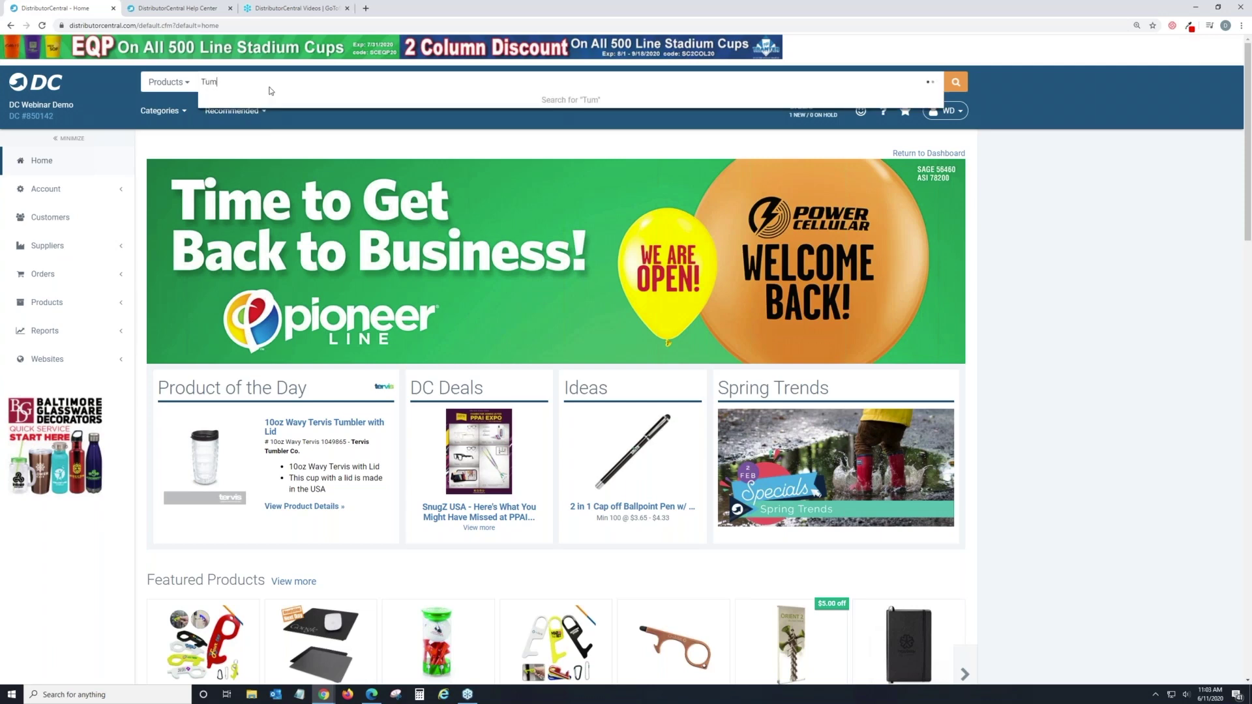
pyautogui.write('bler')
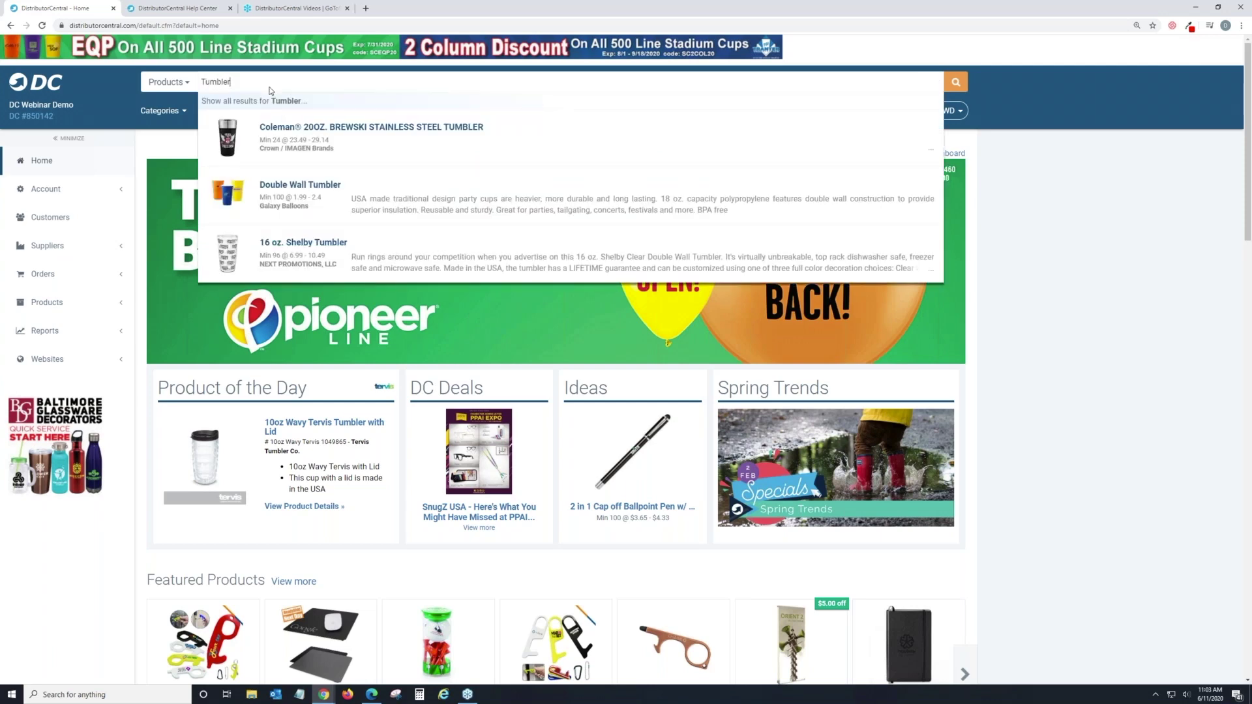
pyautogui.press('Return')
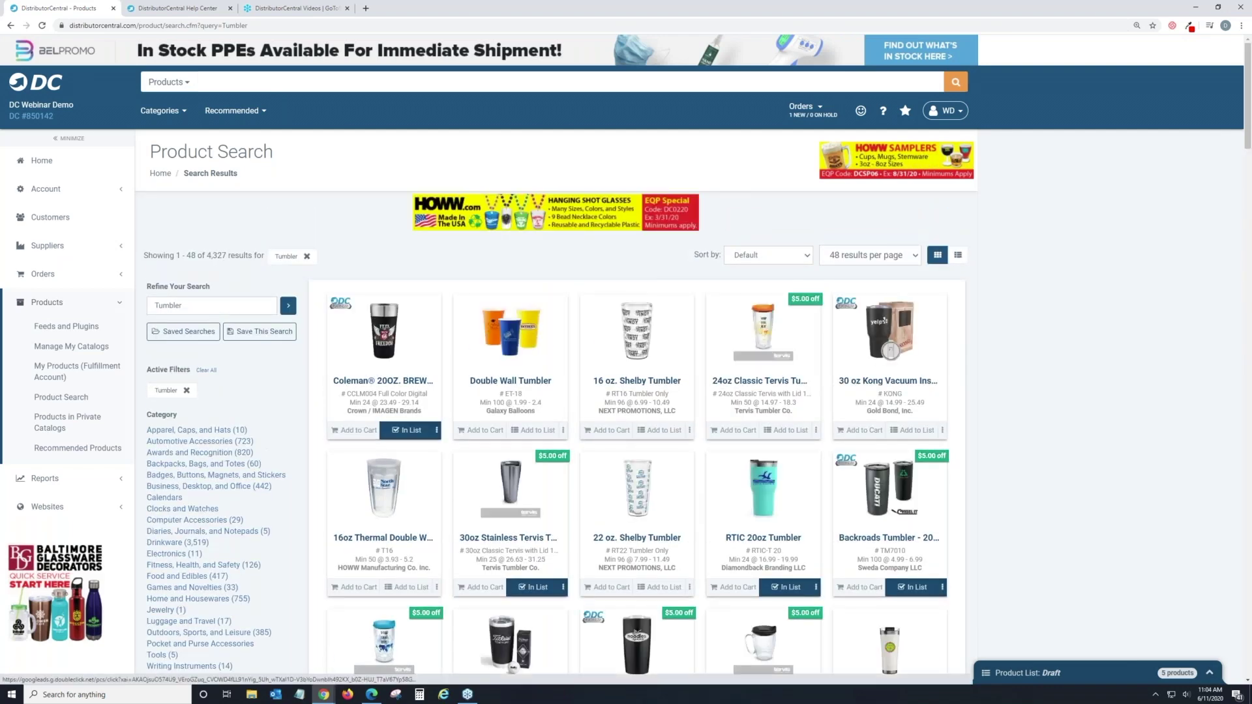
pyautogui.scroll(-3, 448, 104)
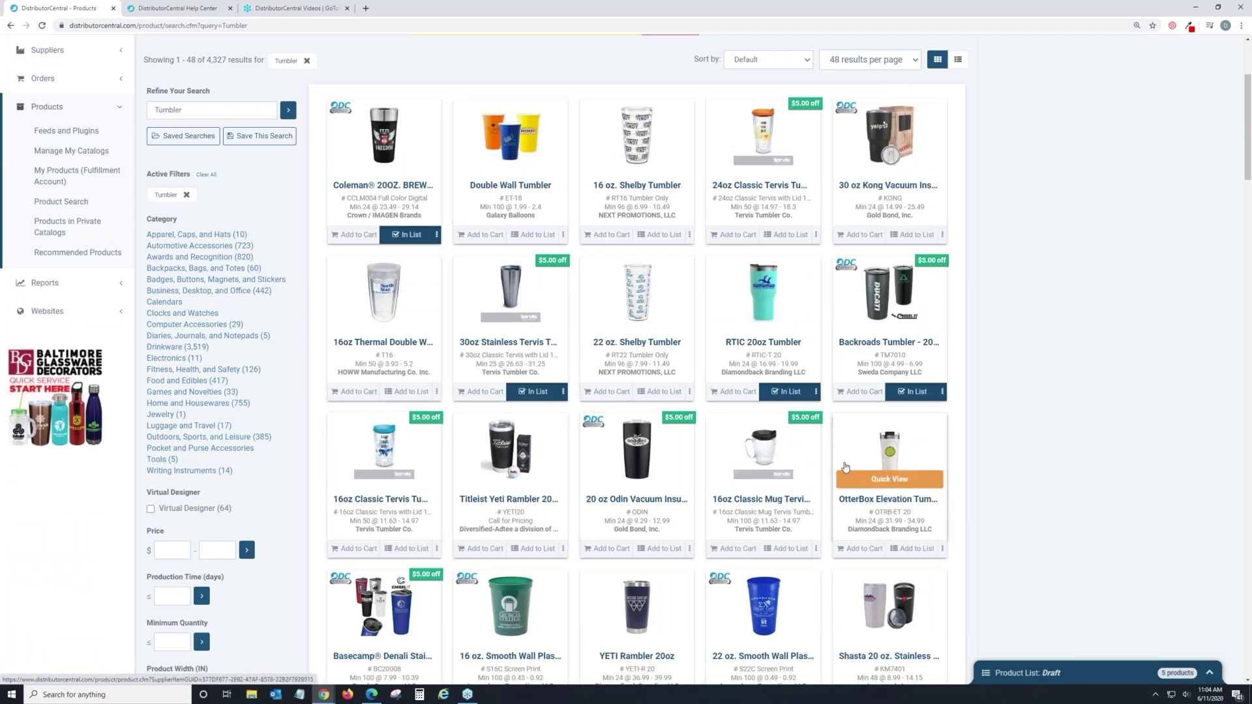
pyautogui.scroll(2, 724, 264)
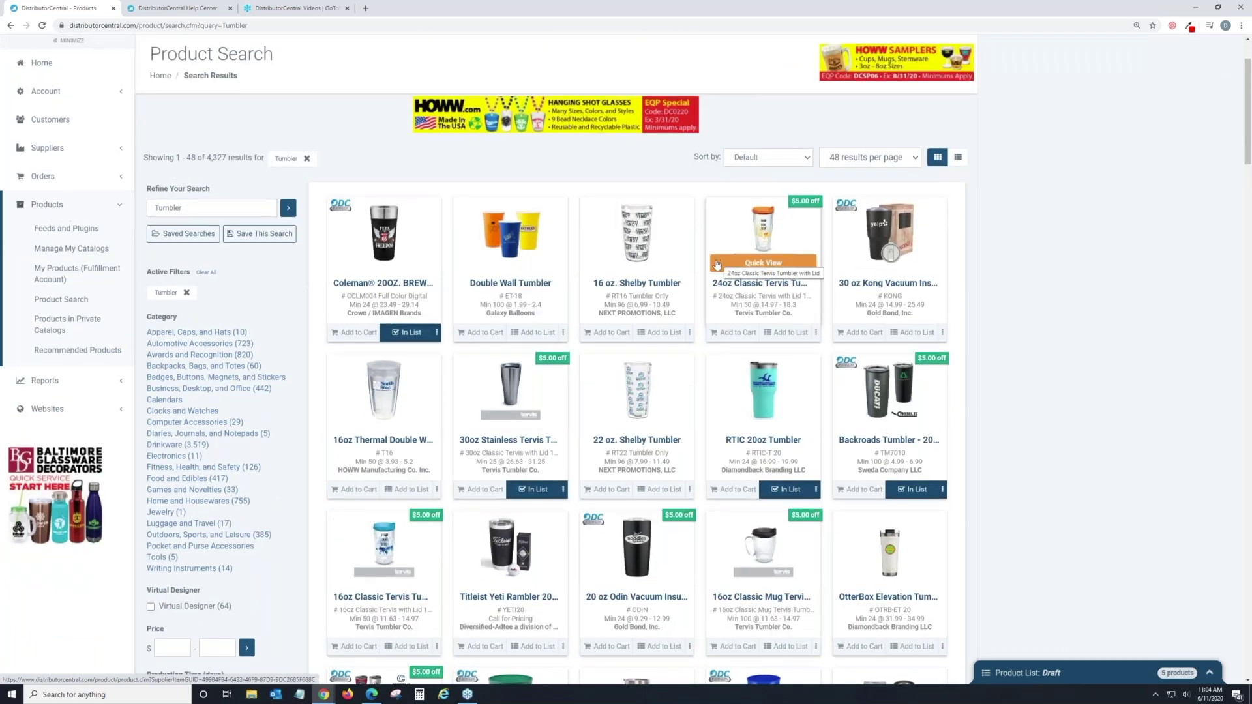
pyautogui.scroll(-2, 716, 324)
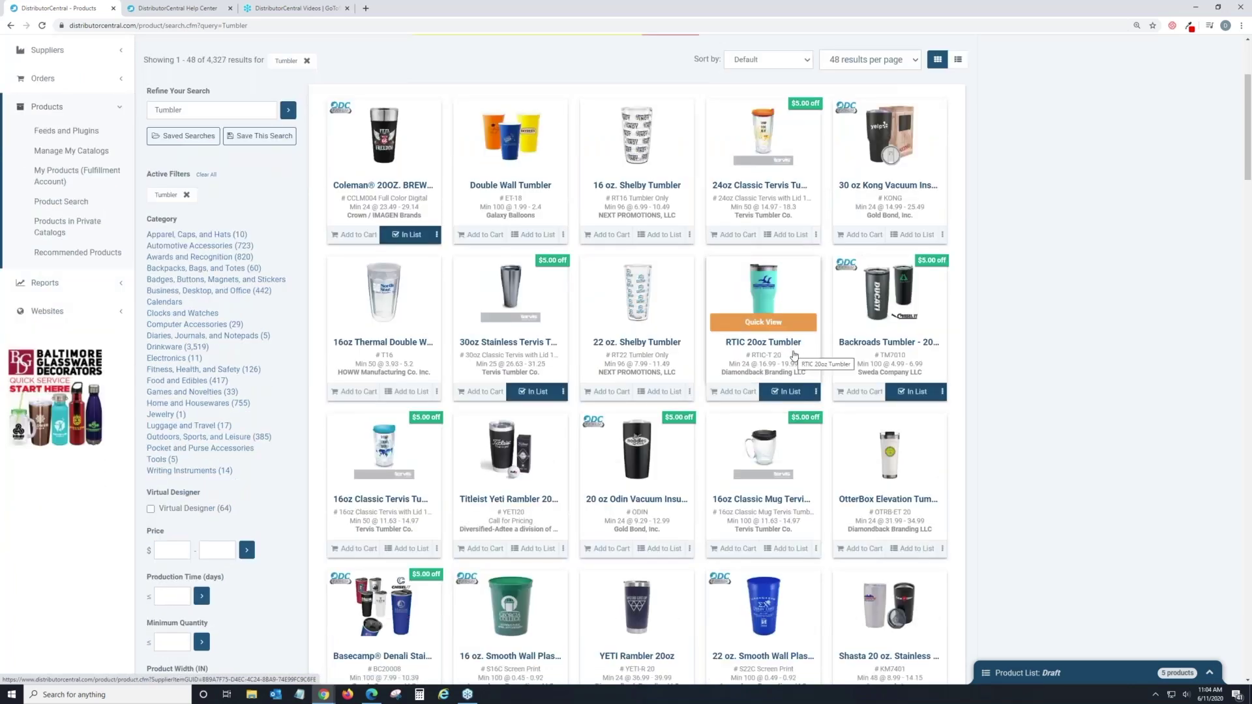
# Open the RTIC 20oz Tumbler product details, then go to the Customer List.
pyautogui.click(793, 356)
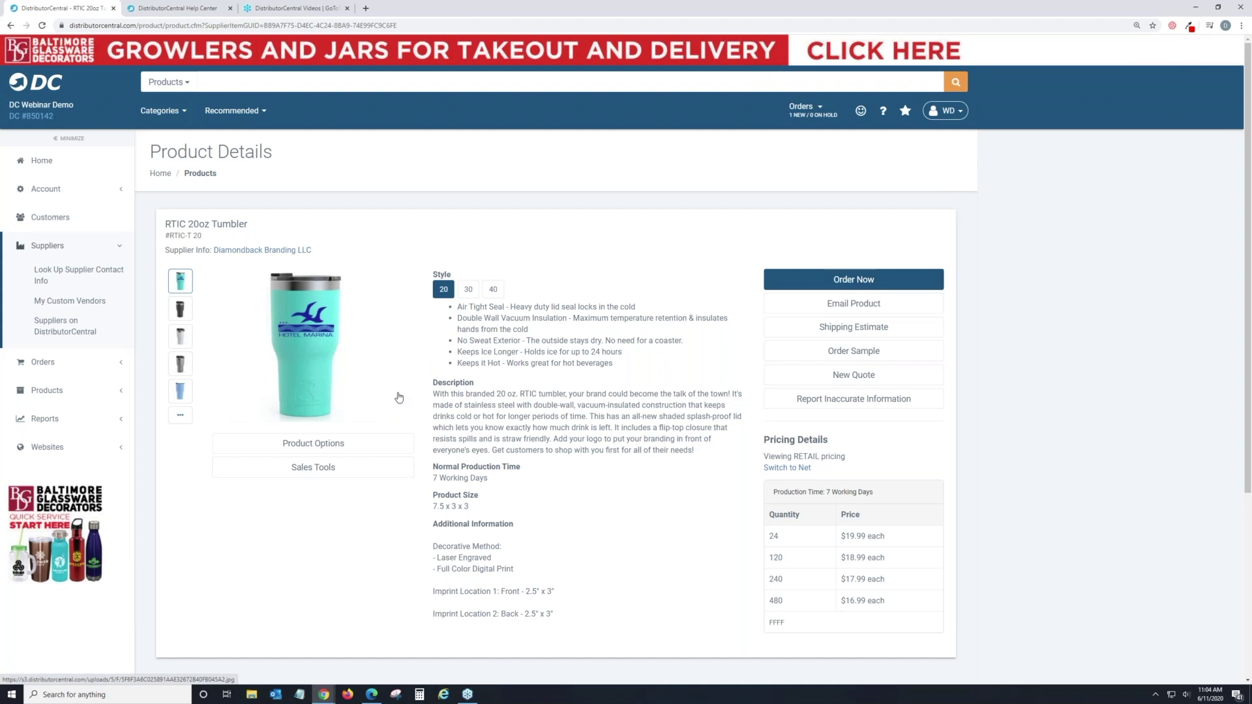
pyautogui.click(65, 224)
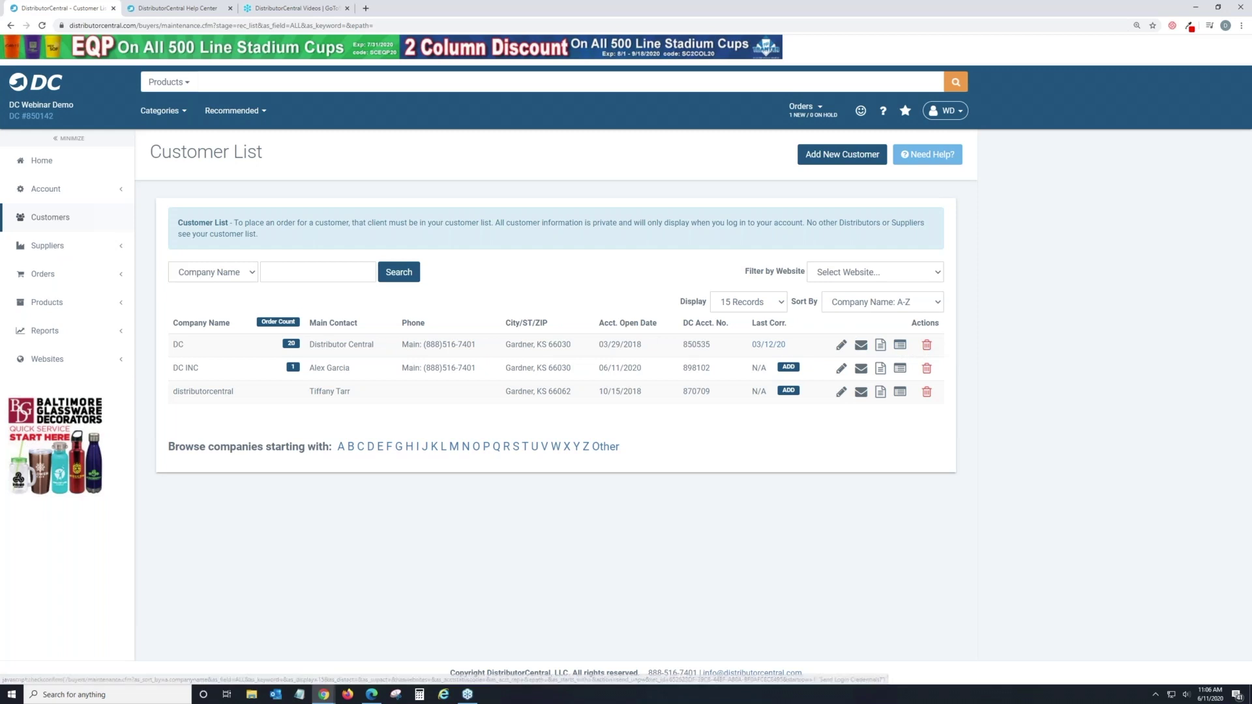
# Look over the DC customer's Main Info record, then show its Contact Info page.
pyautogui.click(842, 347)
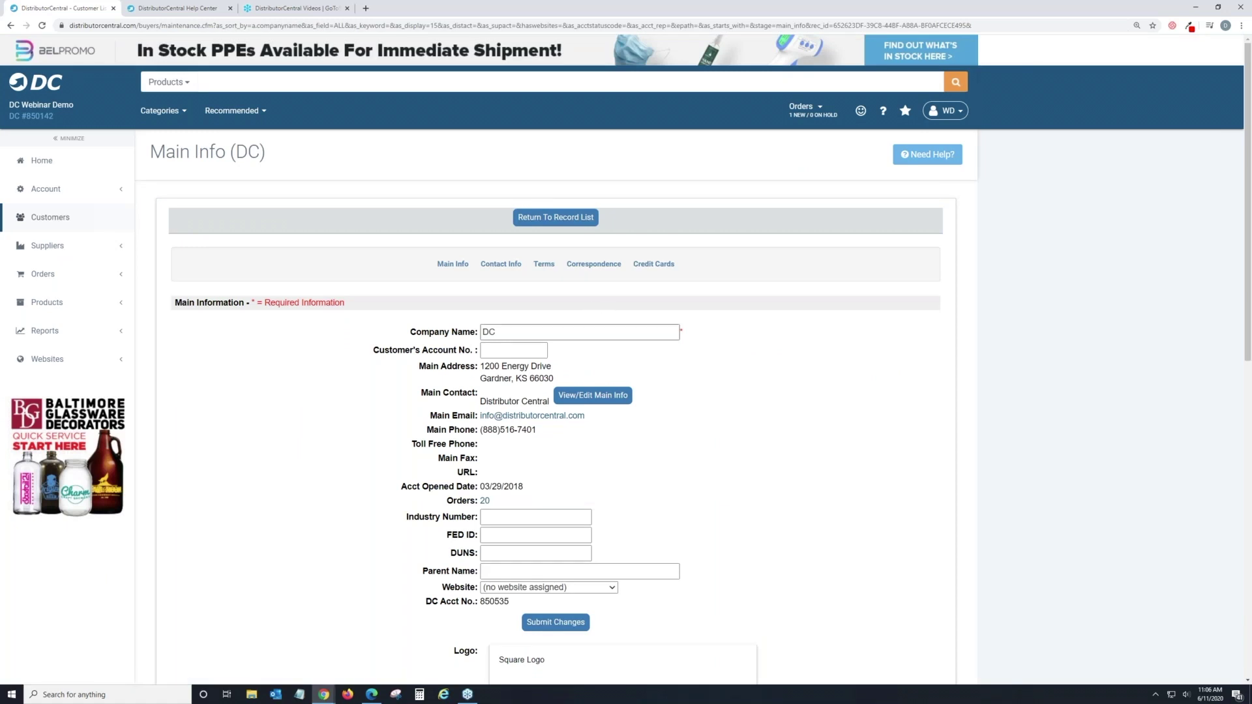
pyautogui.scroll(-2, 626, 352)
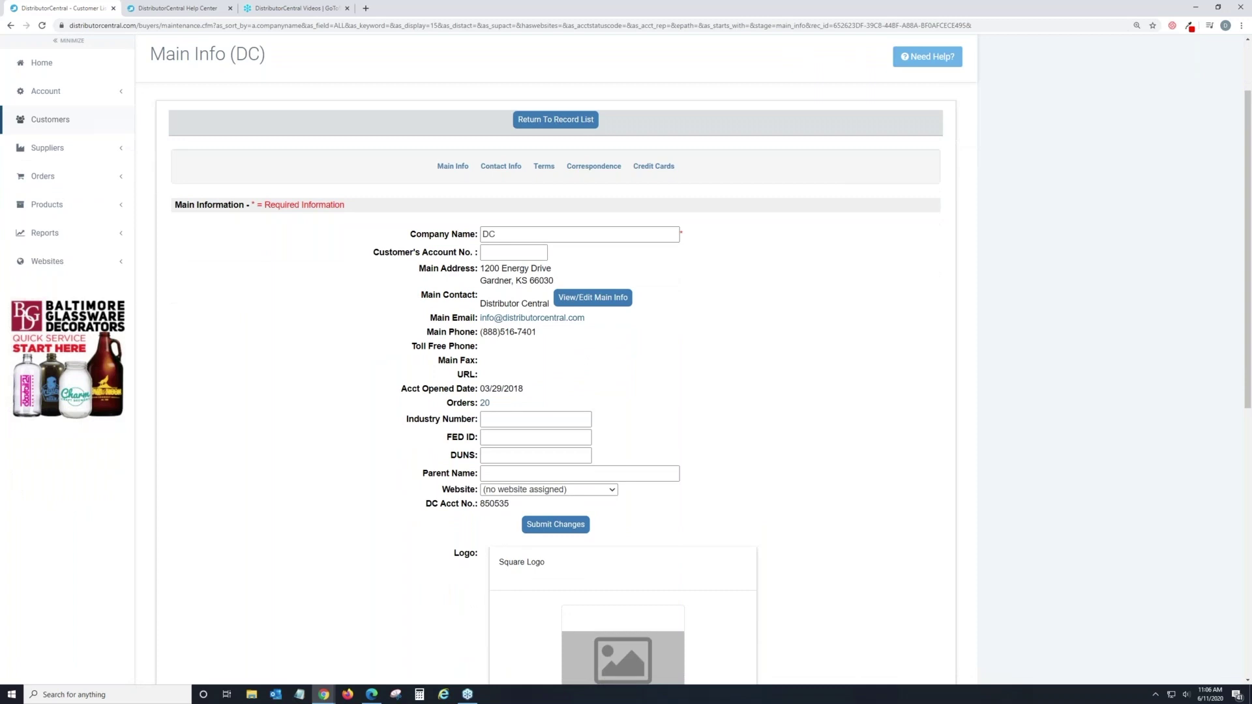
pyautogui.scroll(-1, 626, 352)
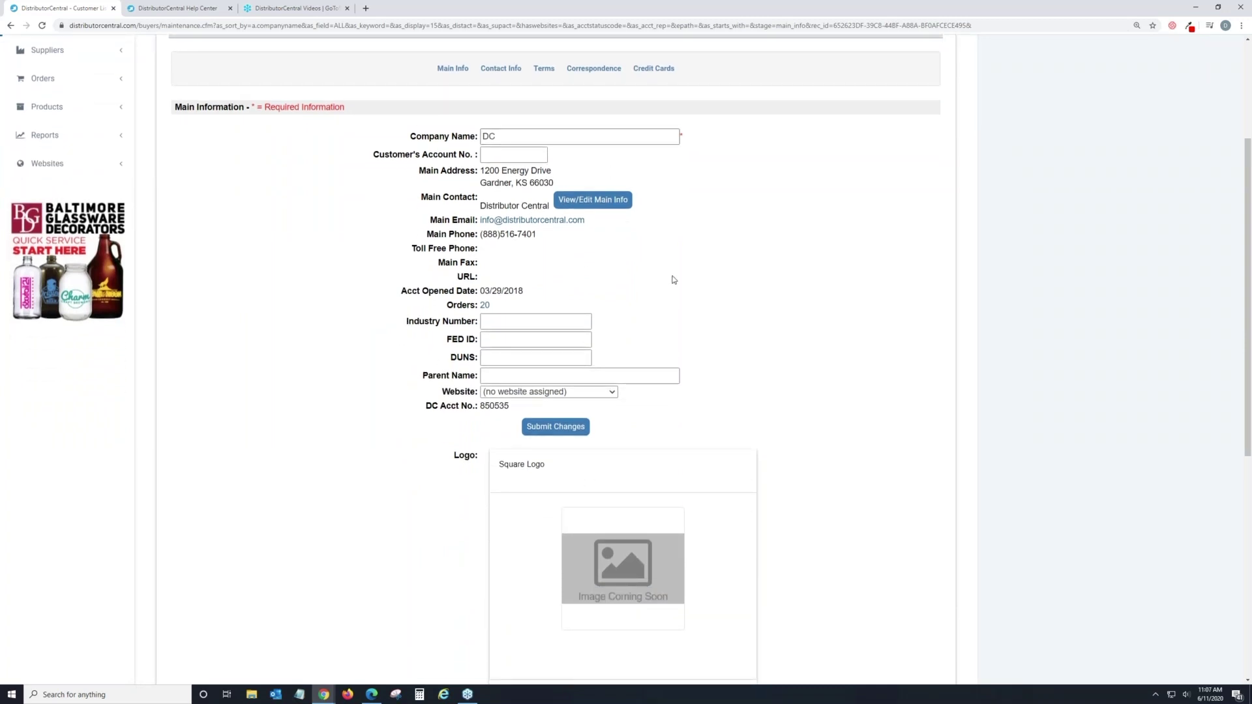
pyautogui.scroll(2, 672, 279)
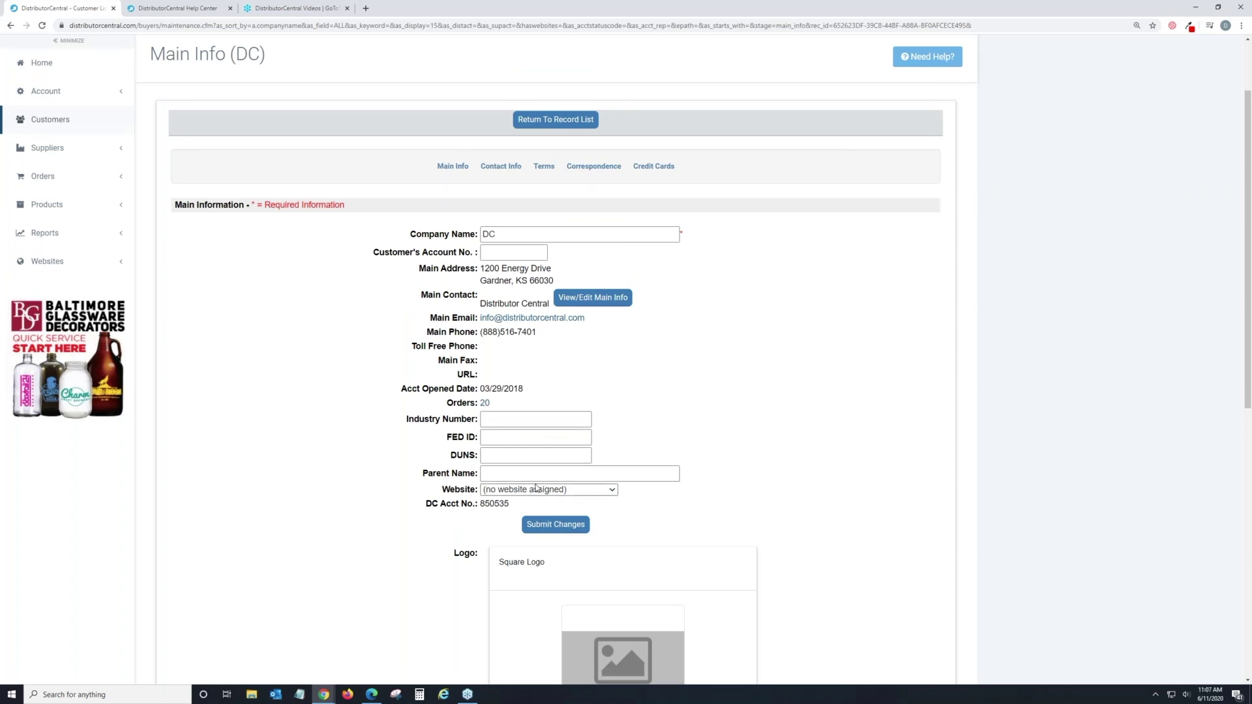
pyautogui.scroll(3, 610, 440)
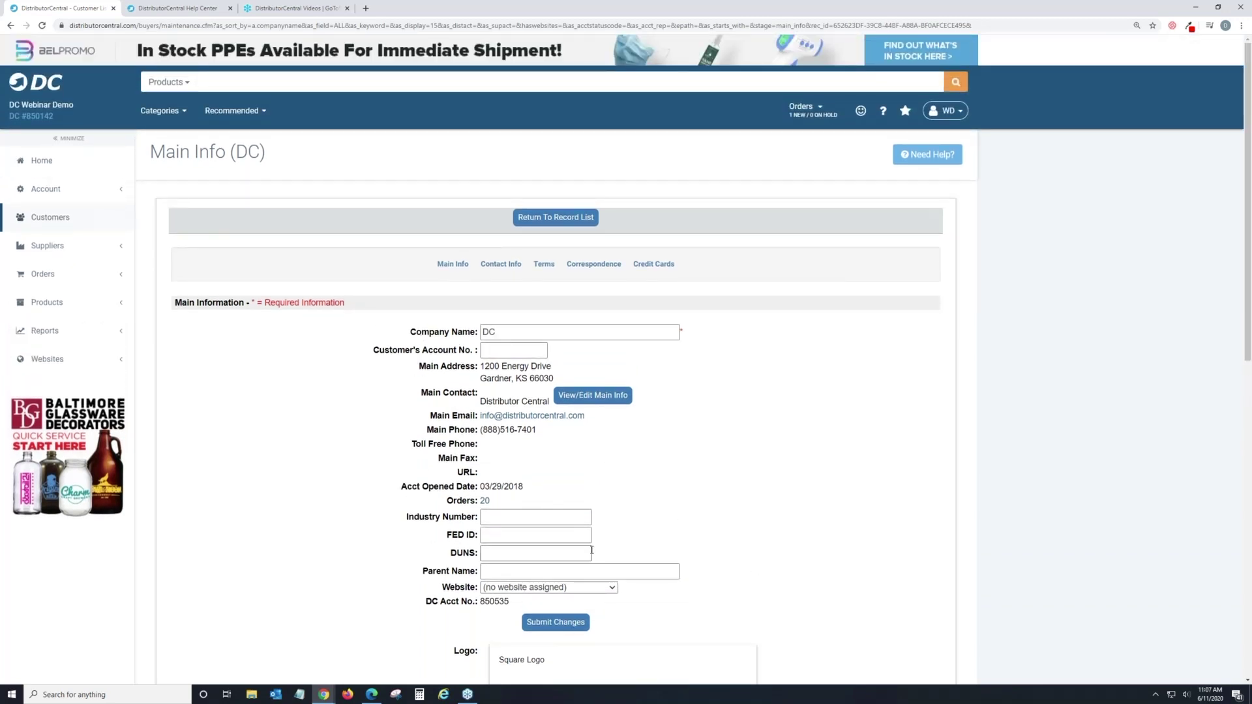
pyautogui.scroll(-2, 594, 554)
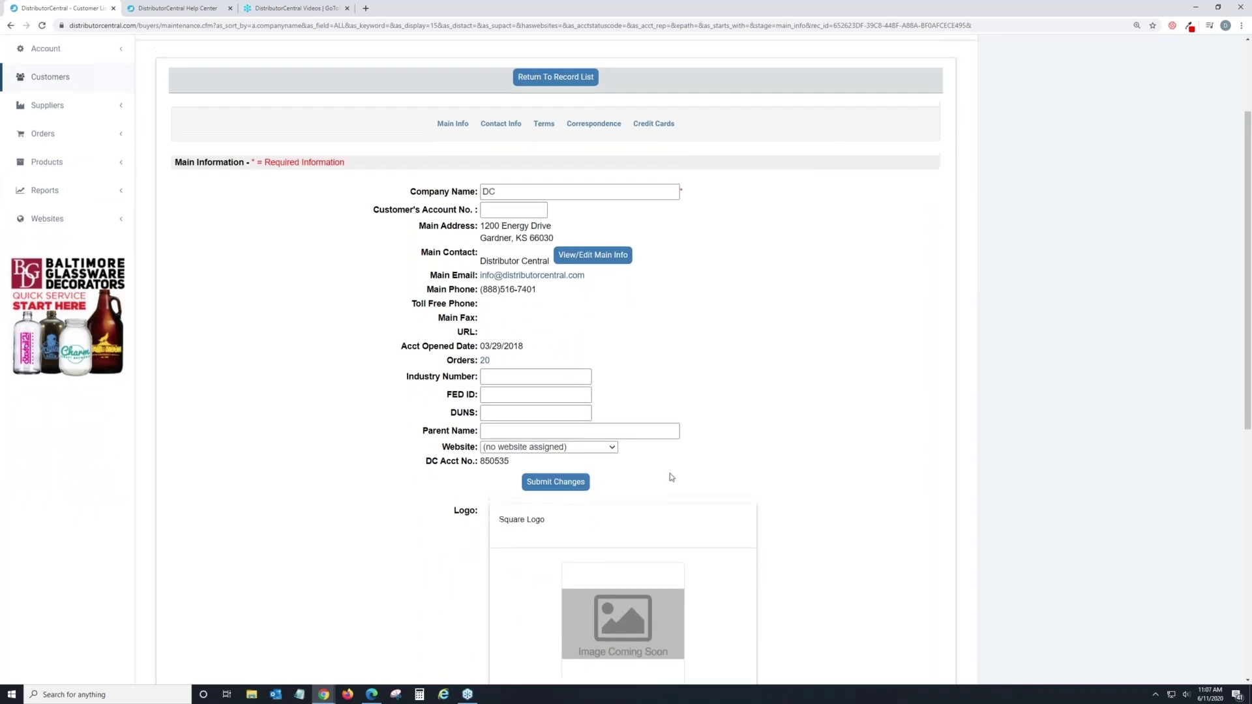
pyautogui.scroll(2, 671, 477)
pyautogui.click(511, 266)
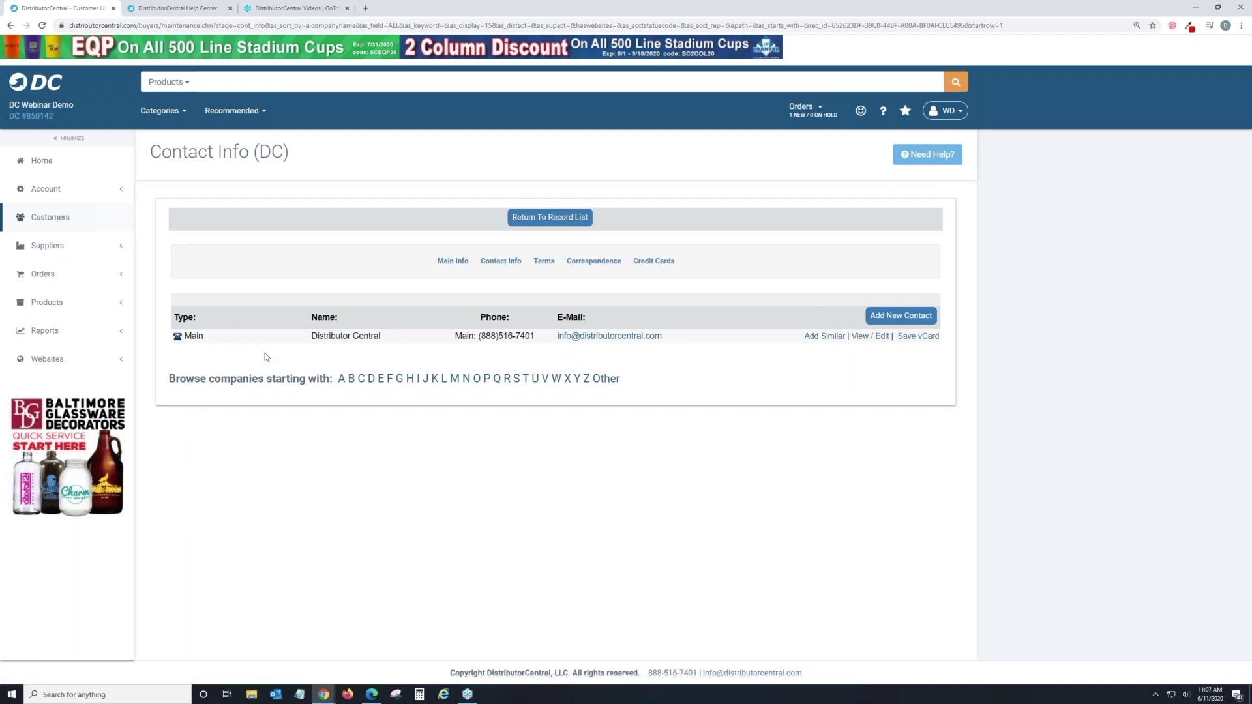
# View the DC customer's Correspondence, Terms and Credit Cards tabs in turn.
pyautogui.click(595, 261)
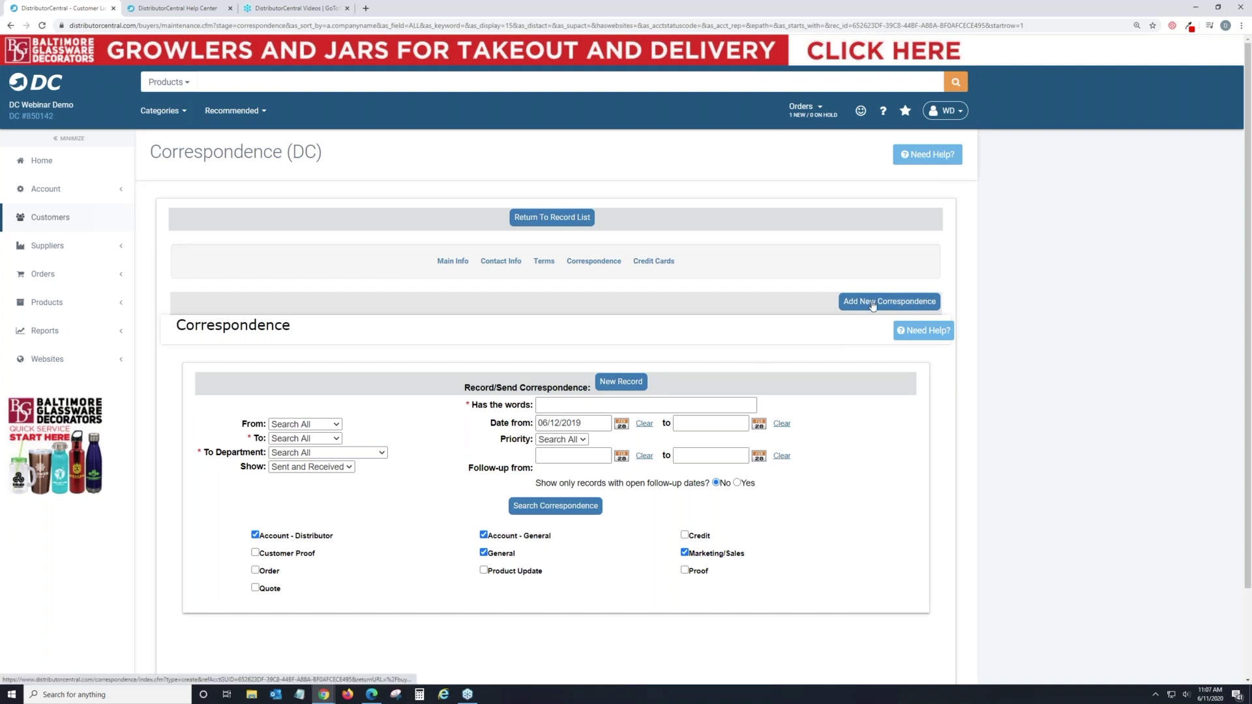
pyautogui.click(542, 263)
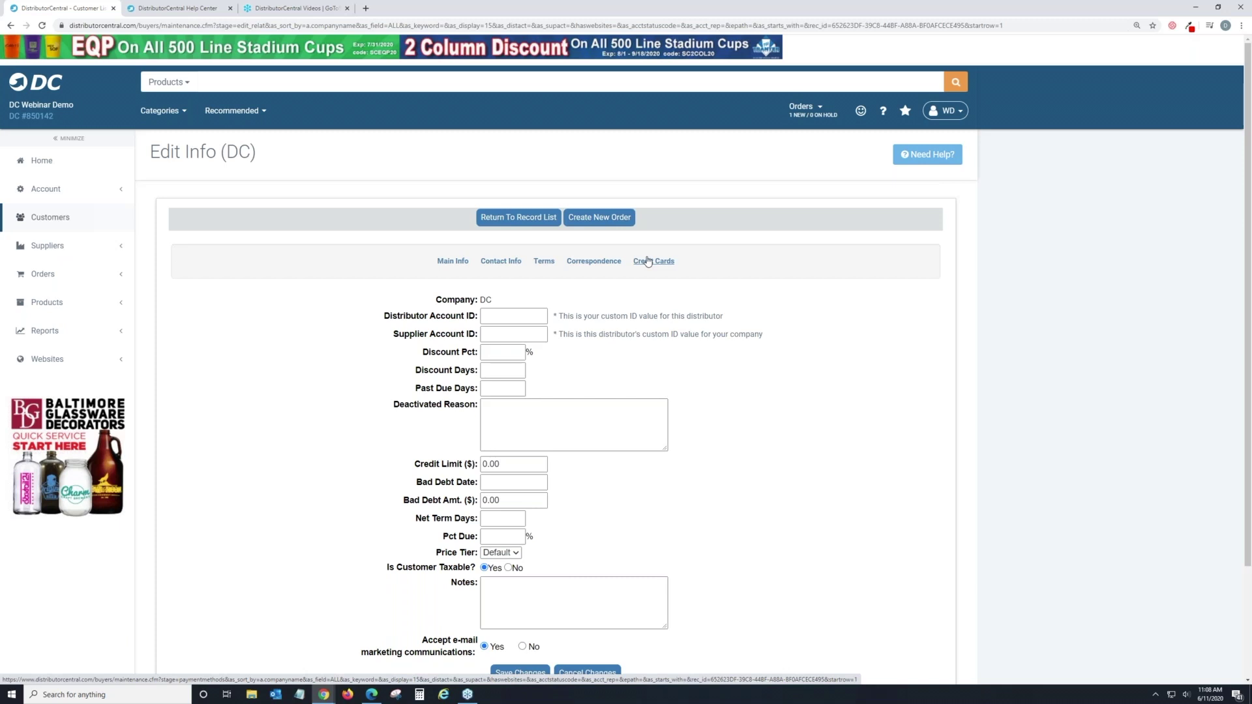
pyautogui.click(647, 261)
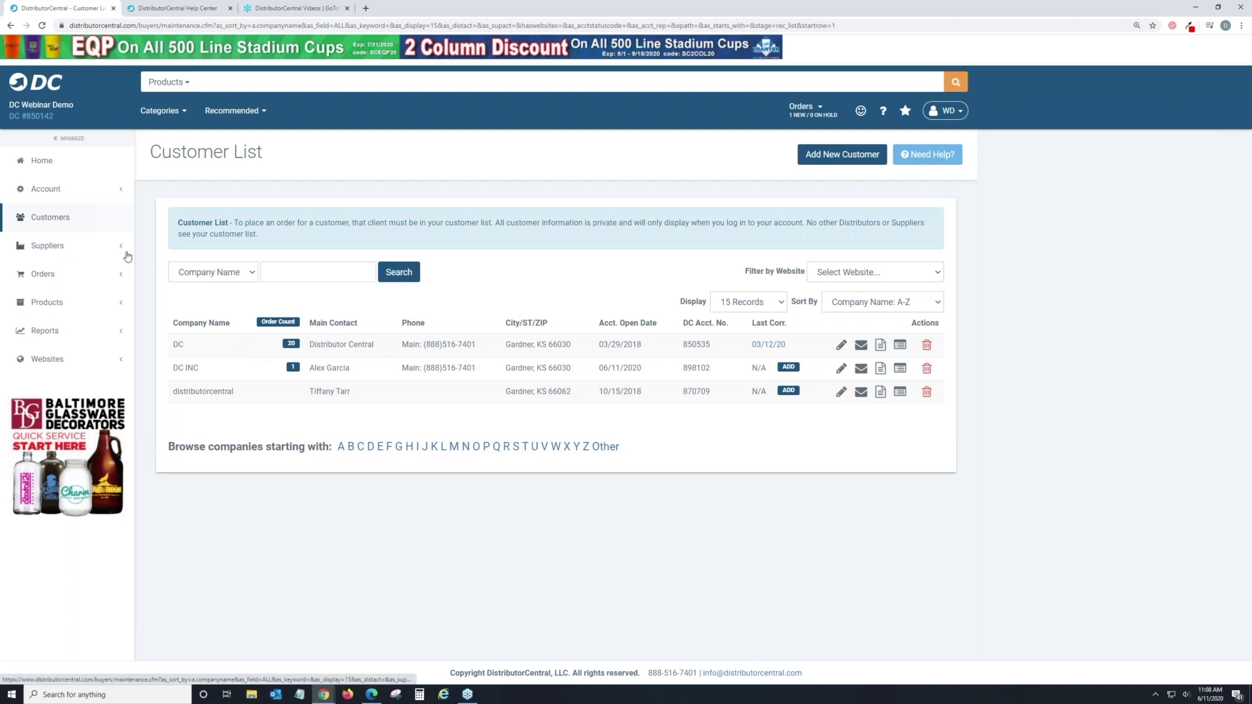
# Search 'Tumbler' again and add the RTIC 20oz Tumbler to a new order.
pyautogui.click(265, 90)
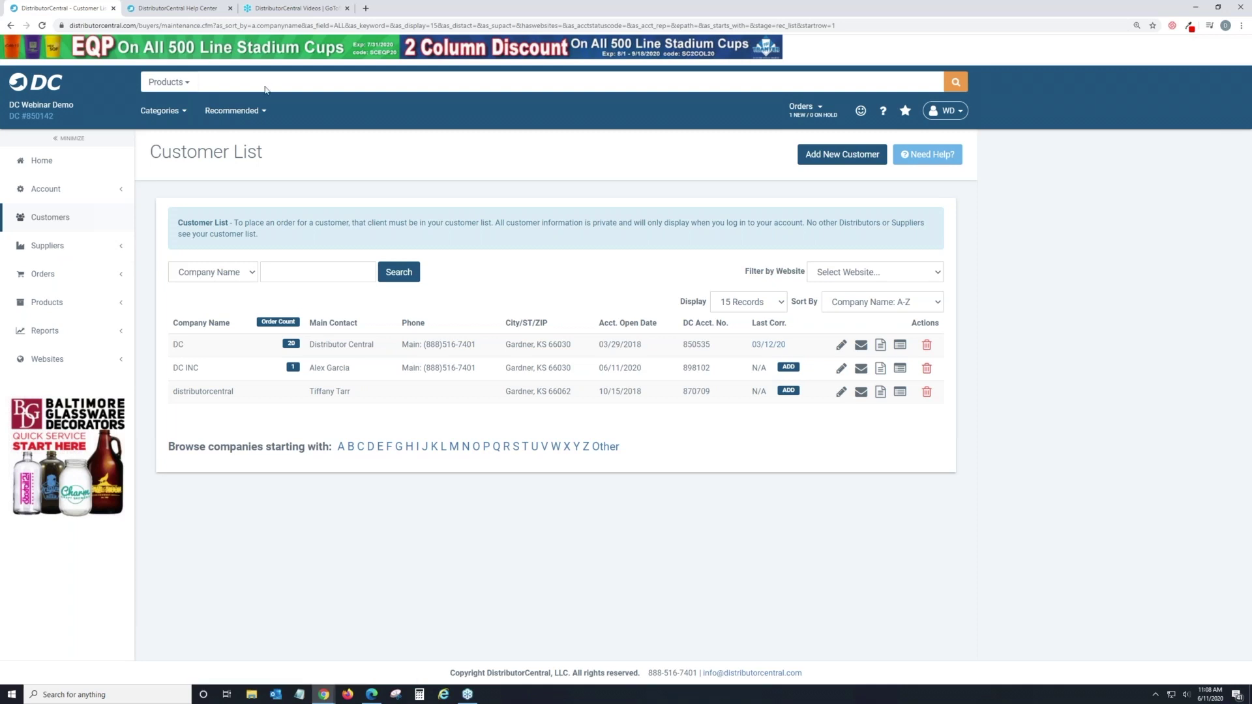
pyautogui.write('Tumbler')
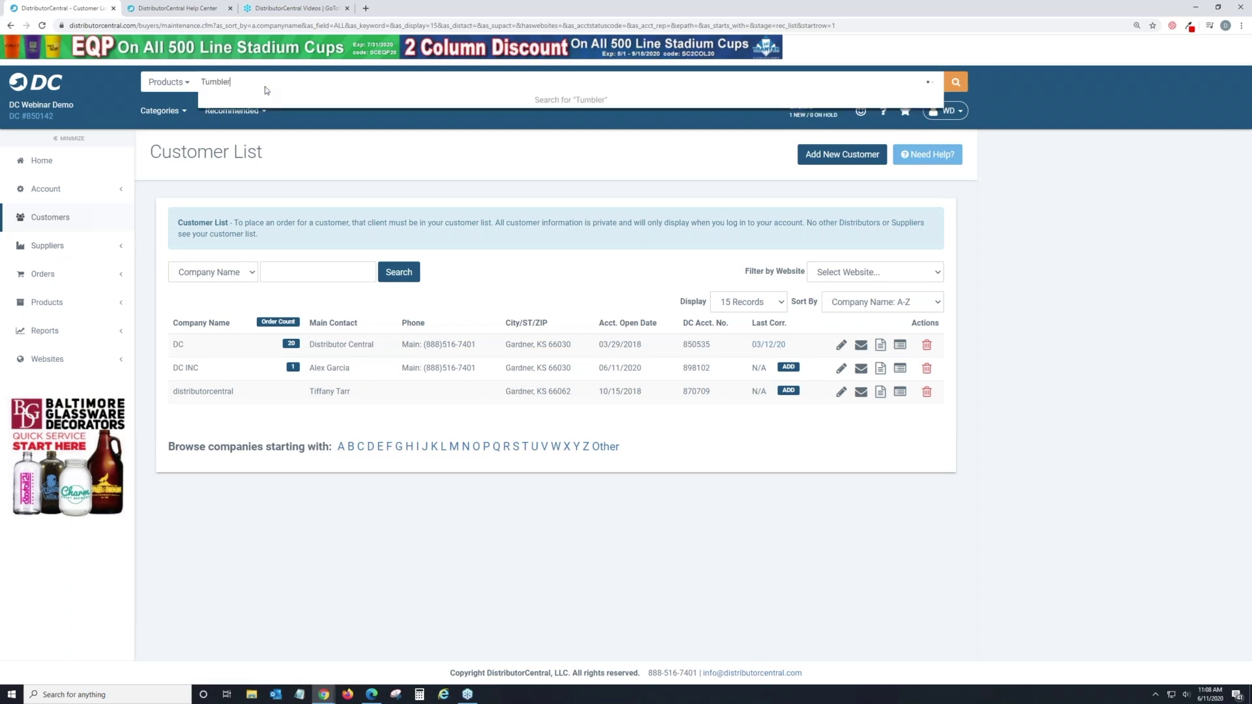
pyautogui.press('Return')
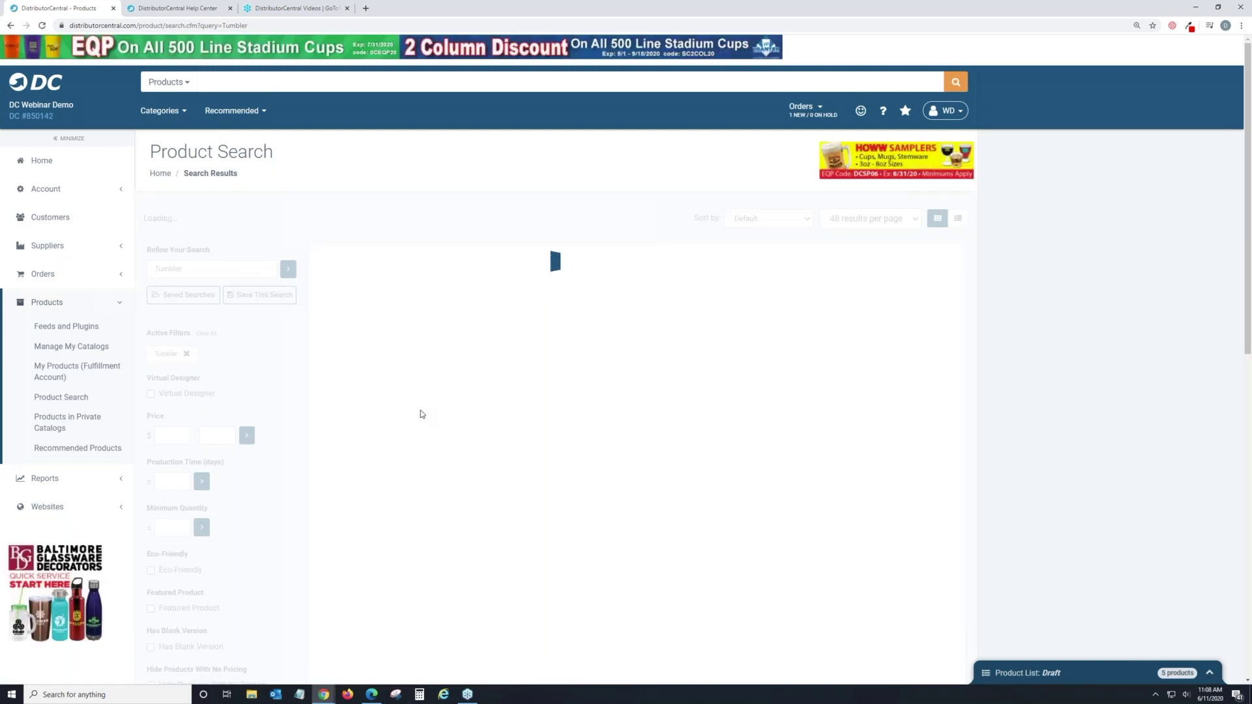
pyautogui.scroll(-2, 749, 449)
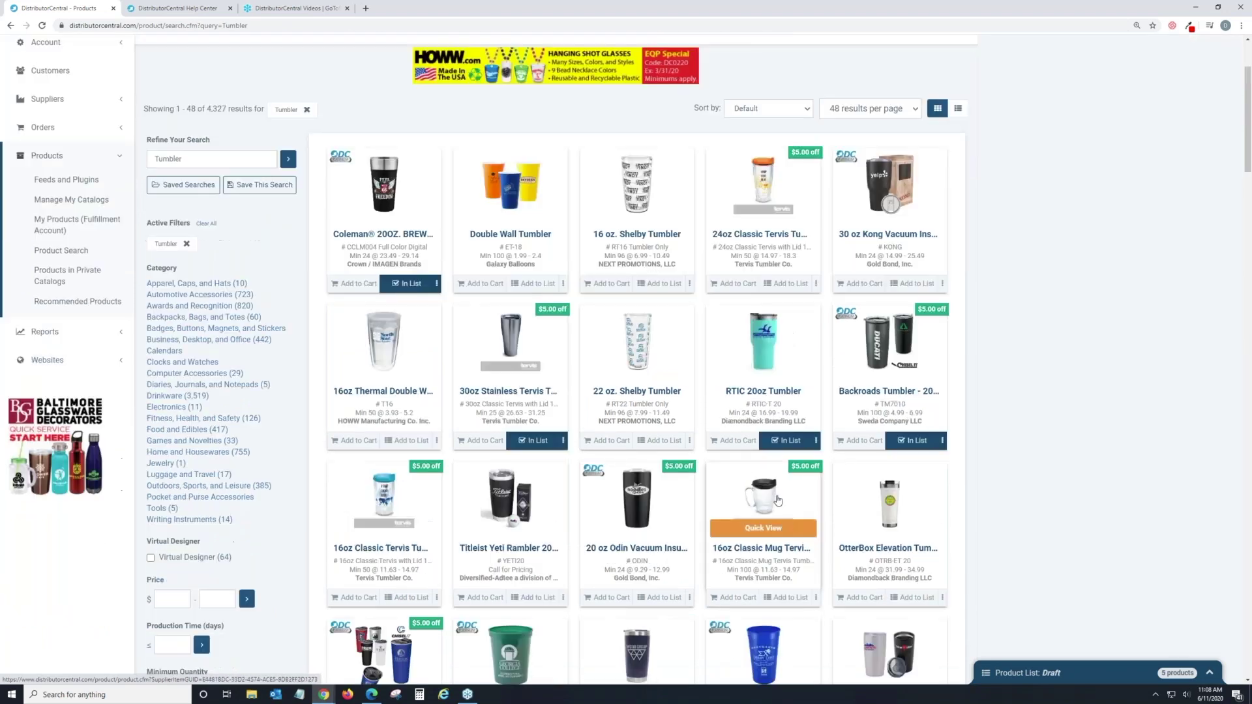
pyautogui.click(739, 441)
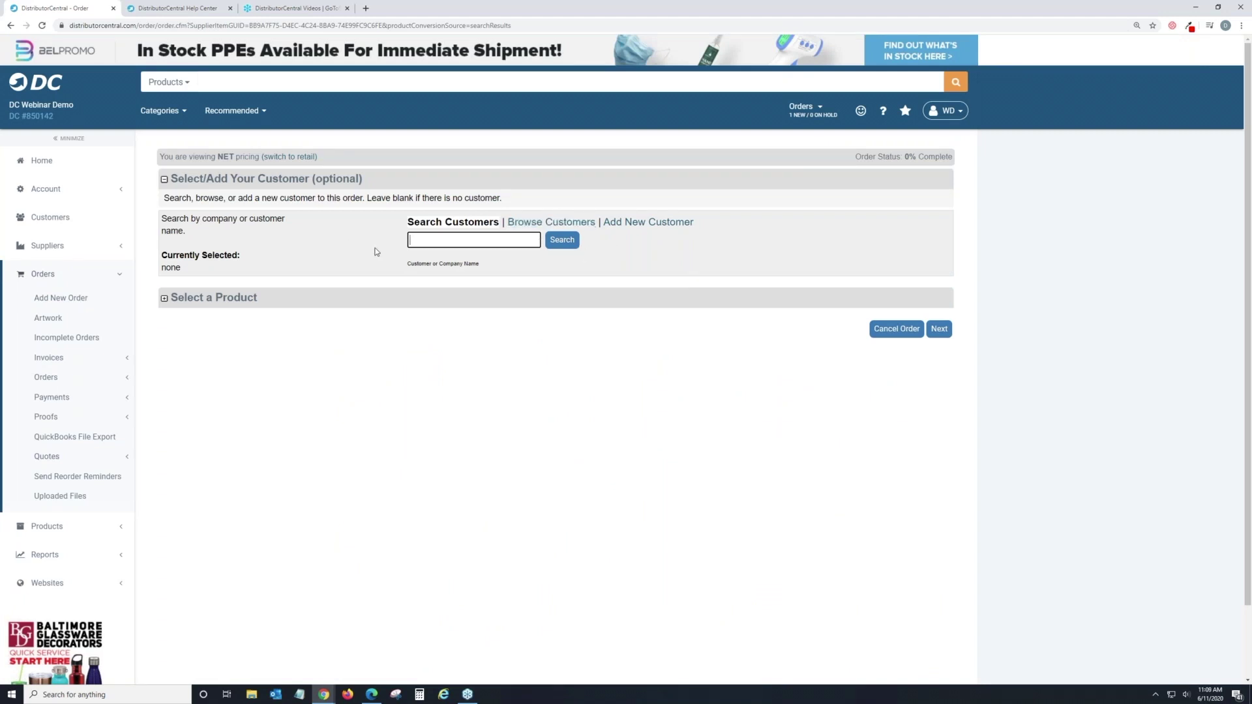
# Pick DC INC from the existing customers and continue to the Quantity step.
pyautogui.click(551, 221)
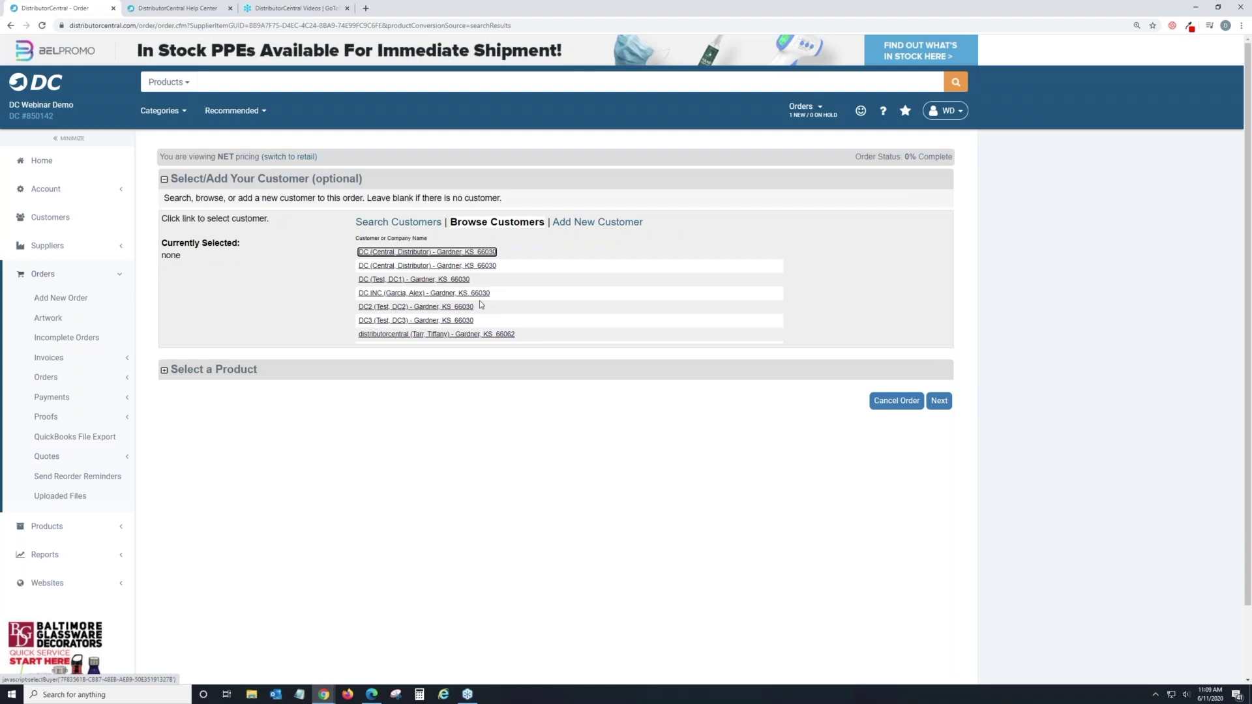
pyautogui.click(430, 294)
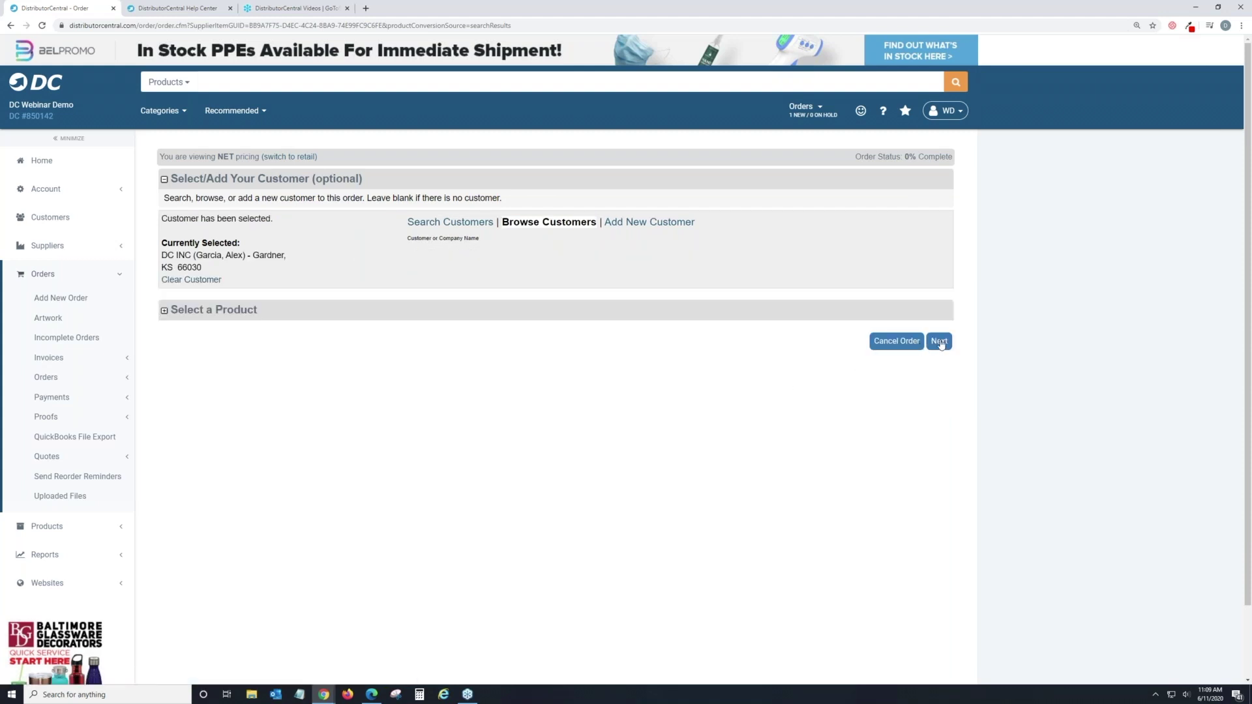
pyautogui.click(939, 342)
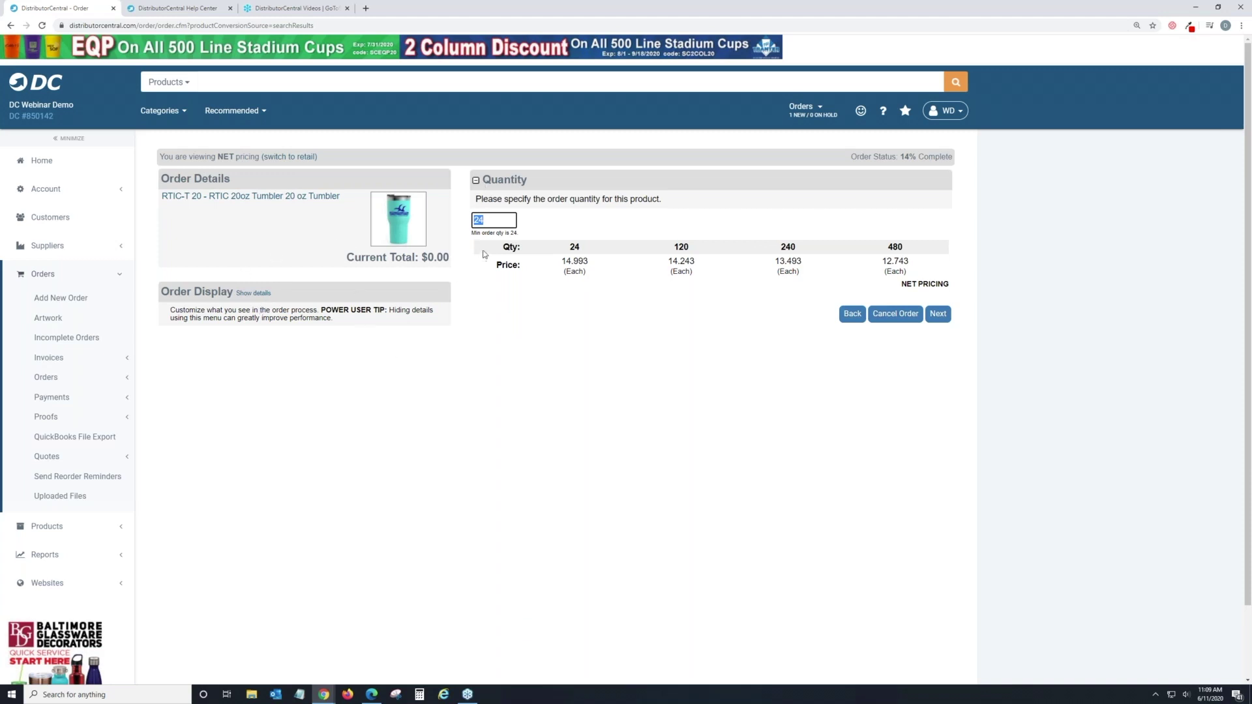
# Choose Matte Navy colour and Full Color branding for the tumbler, reaching the Personalize step.
pyautogui.click(939, 316)
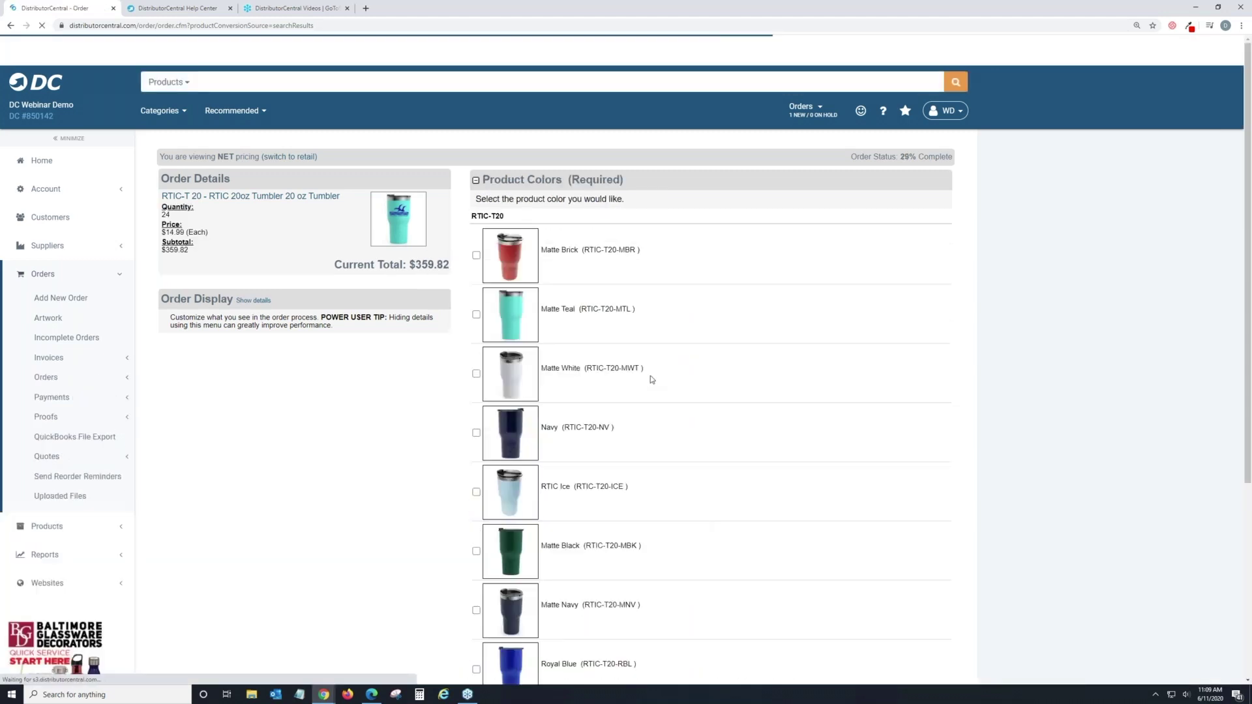
pyautogui.scroll(-3, 648, 375)
pyautogui.click(476, 464)
pyautogui.scroll(-3, 695, 459)
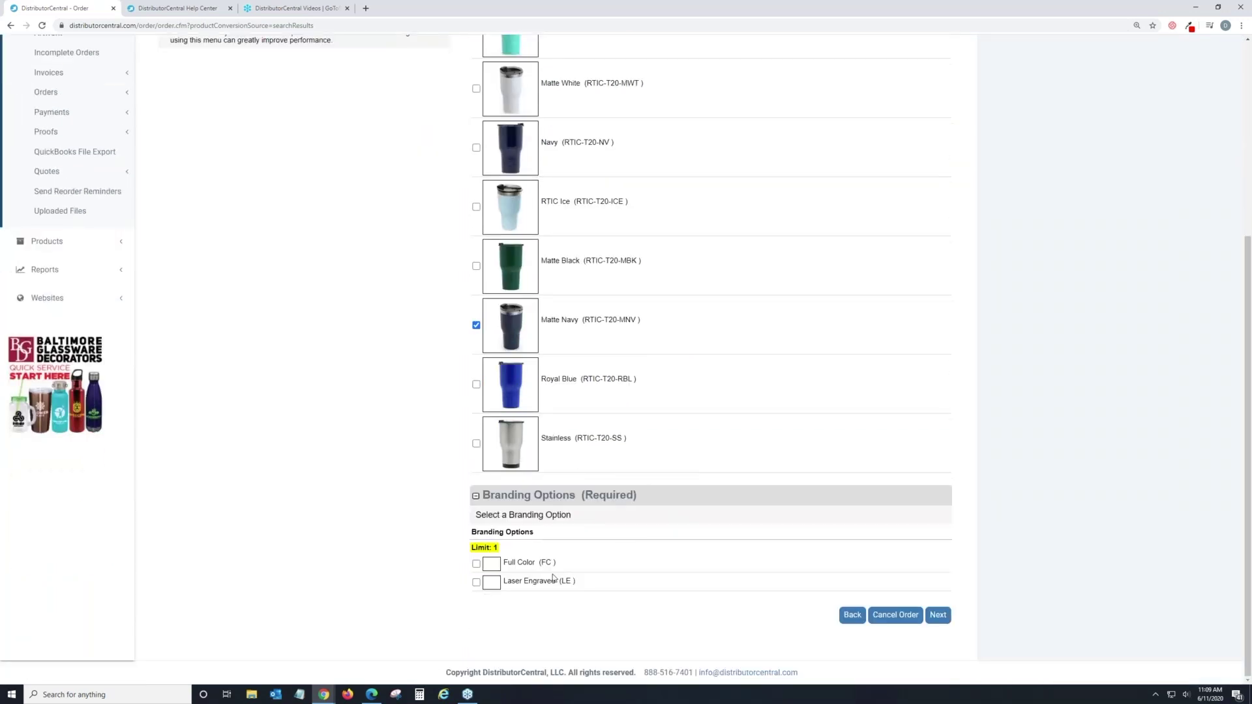
pyautogui.click(477, 565)
pyautogui.scroll(5, 811, 291)
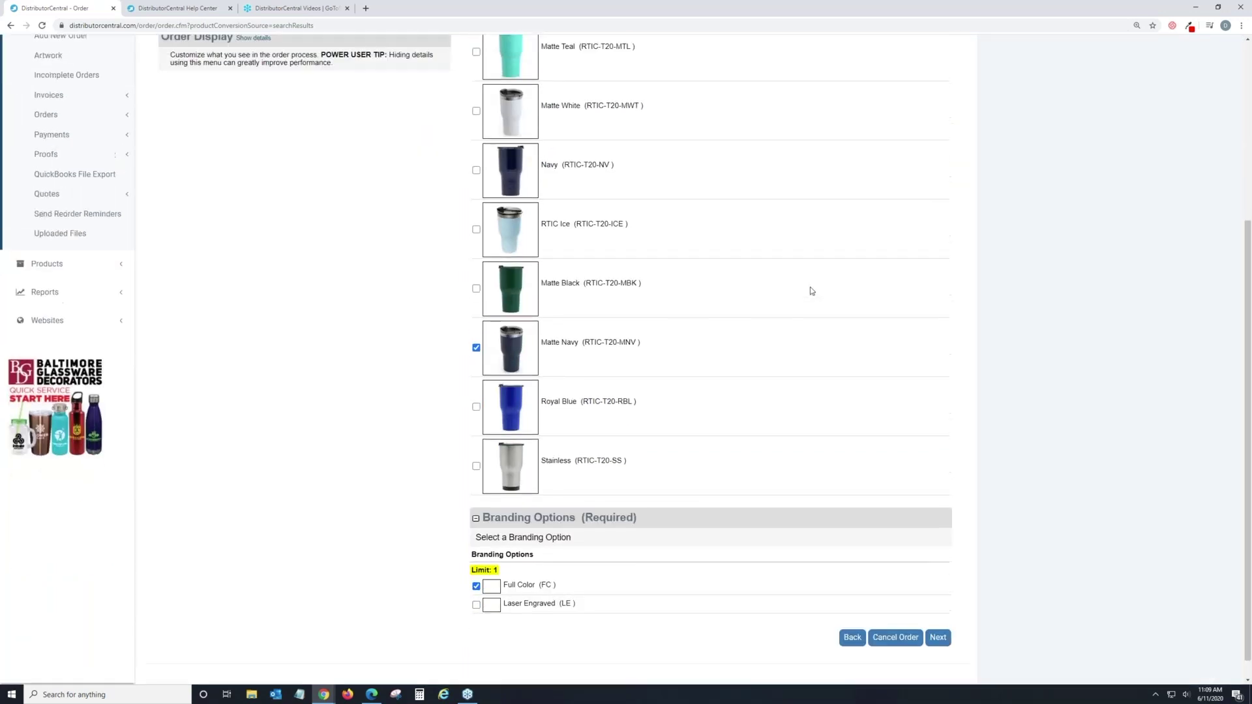
pyautogui.scroll(-5, 811, 291)
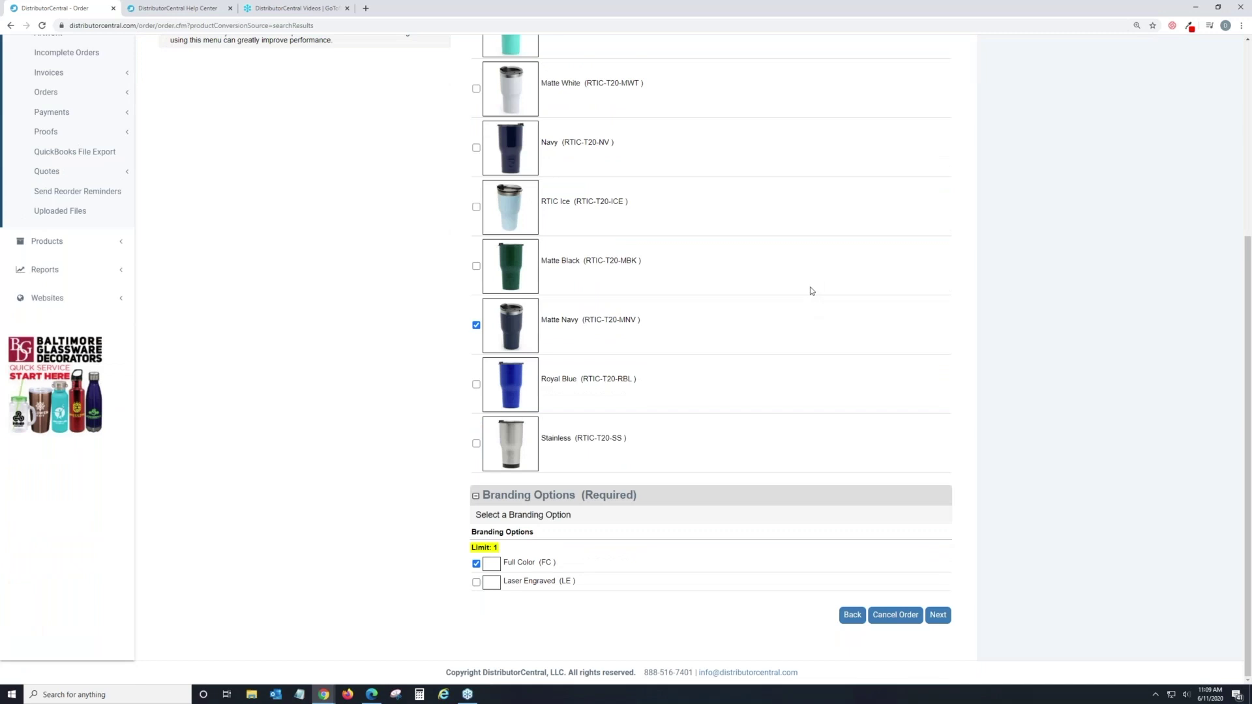
pyautogui.scroll(1, 813, 287)
pyautogui.scroll(-1, 813, 287)
pyautogui.click(949, 619)
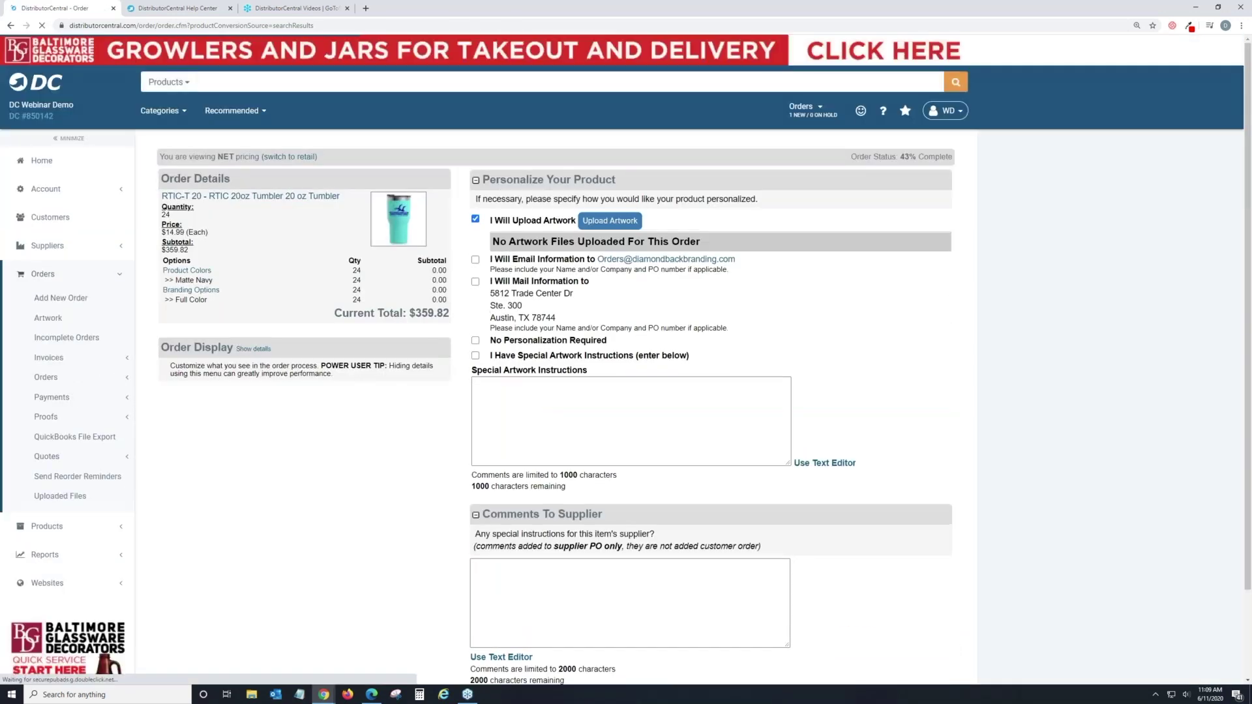
# Keep 'I Will Upload Artwork', leave special instructions blank, and submit personalization.
pyautogui.scroll(-1, 649, 340)
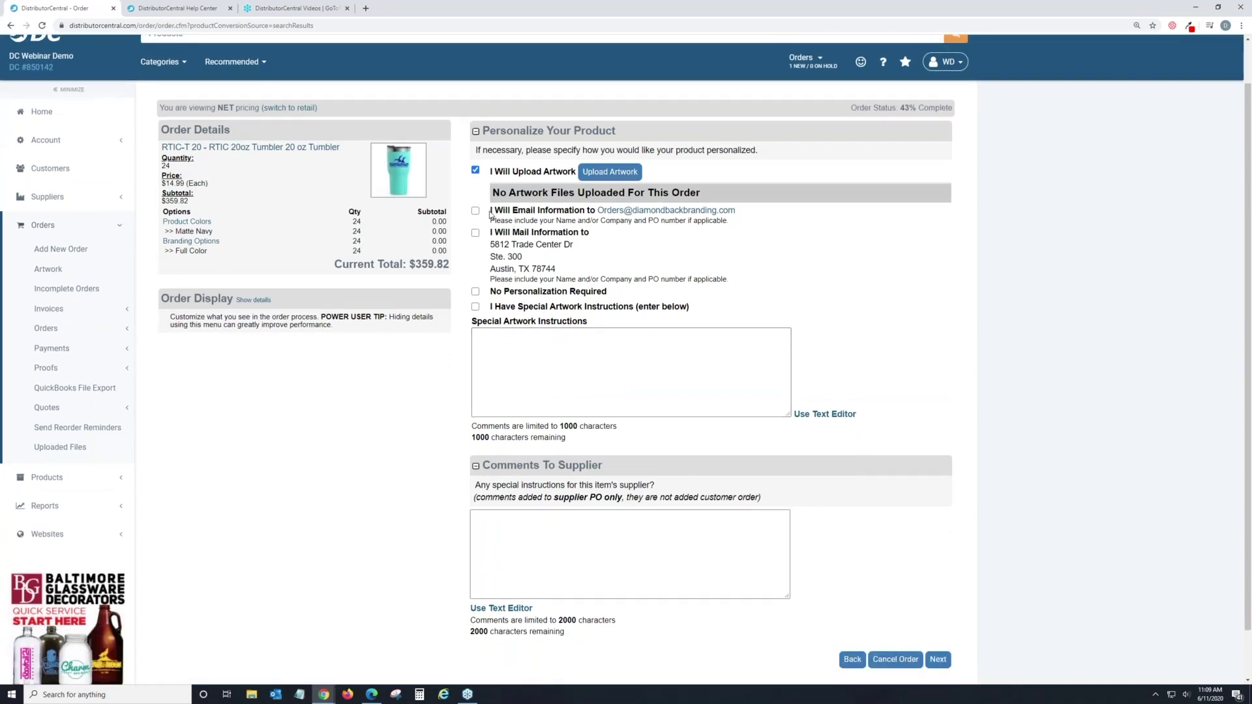
pyautogui.moveTo(490, 210); pyautogui.dragTo(733, 214)
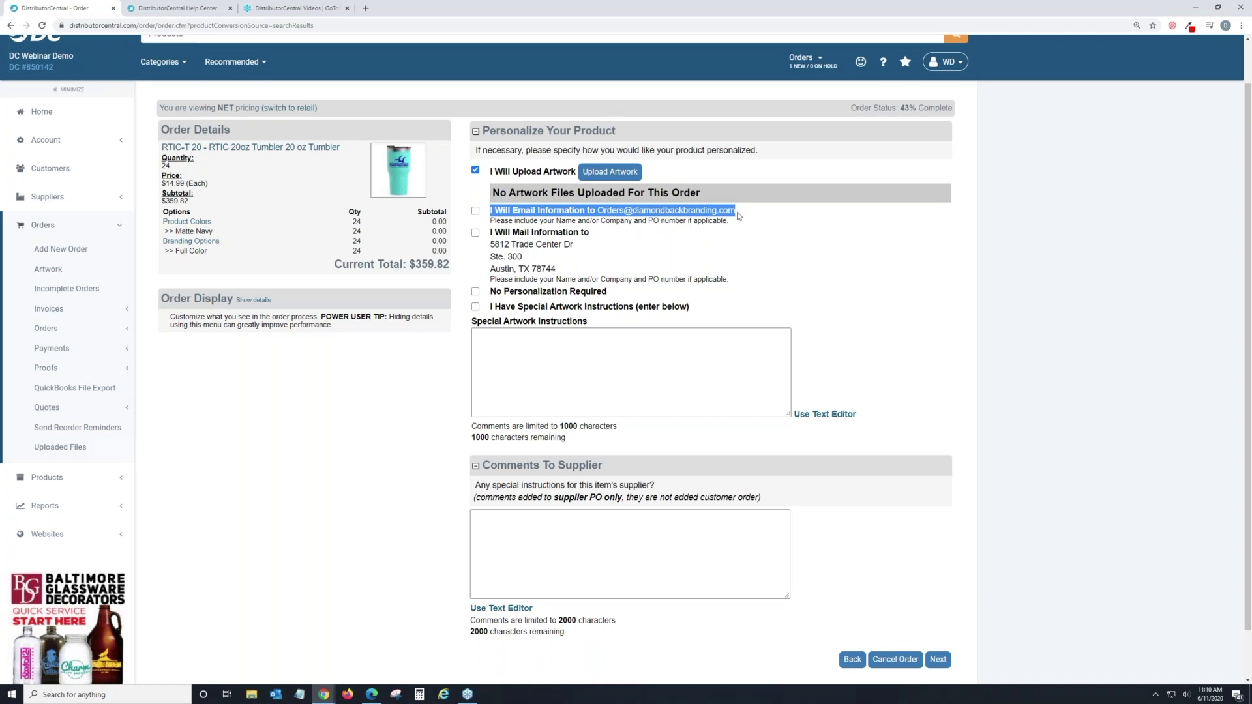
pyautogui.scroll(-1, 687, 479)
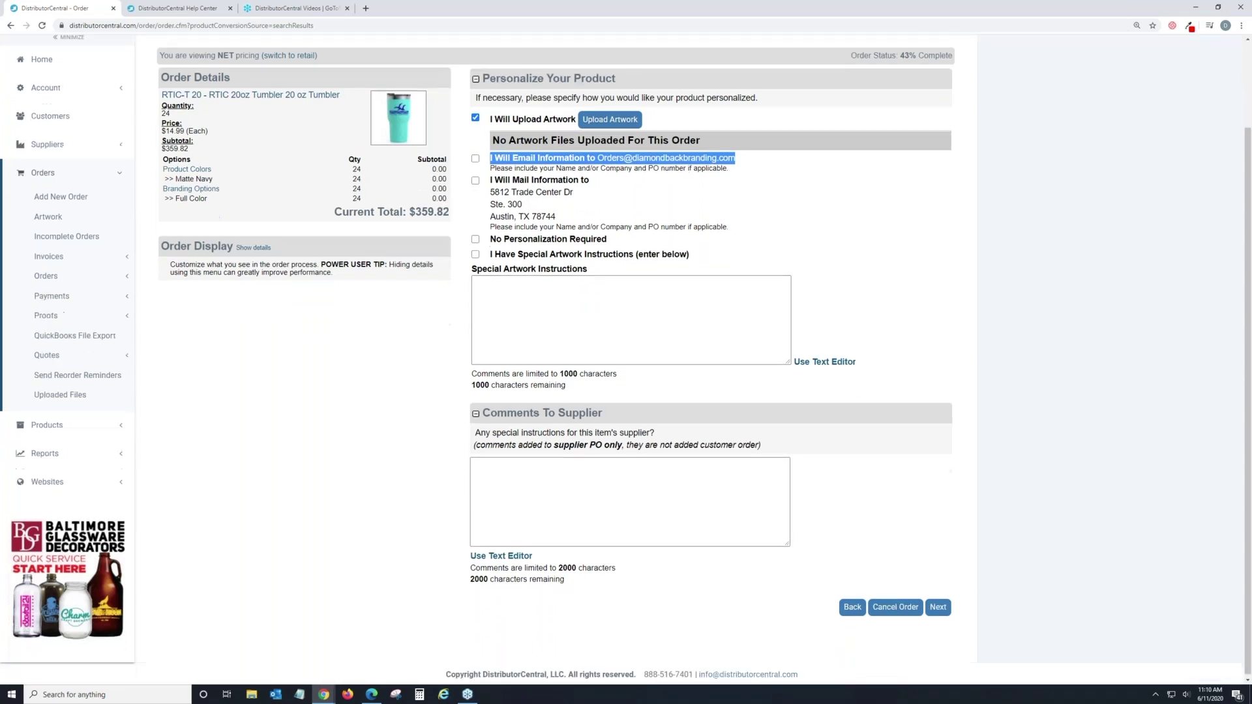
pyautogui.click(593, 324)
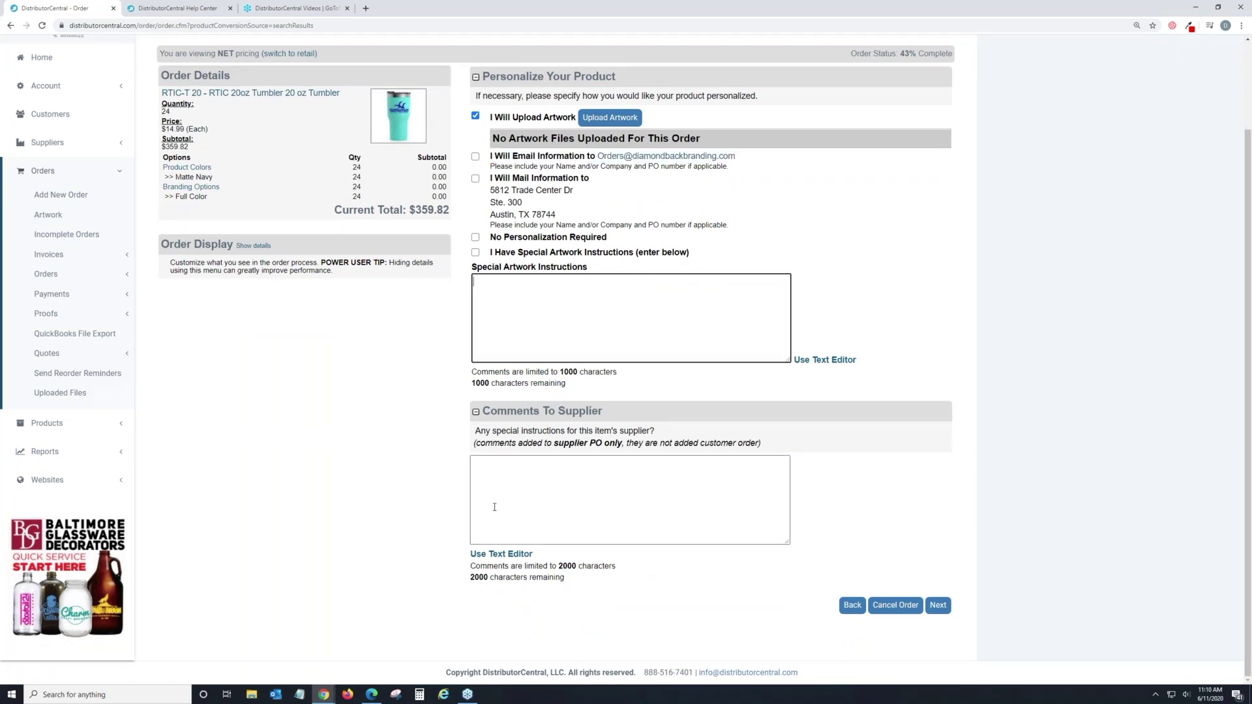
pyautogui.click(938, 605)
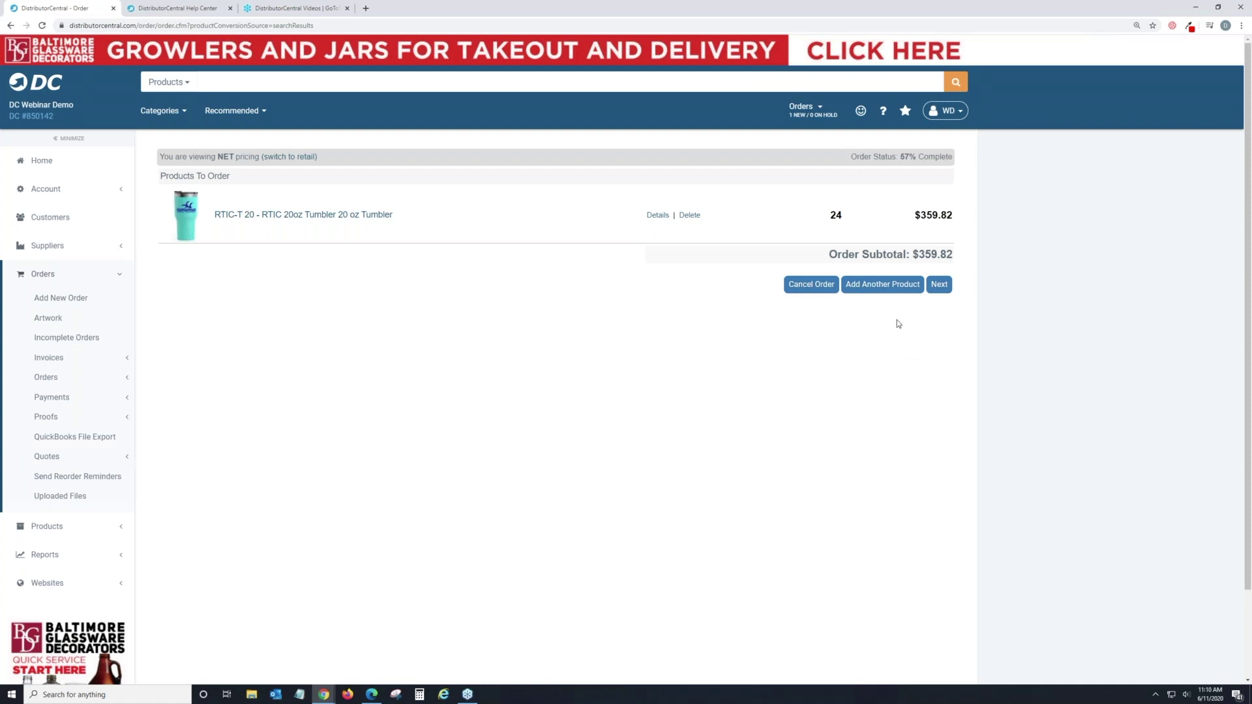
# Expand the 24 RTIC tumblers line details, then advance to PO, payment and shipping.
pyautogui.click(656, 215)
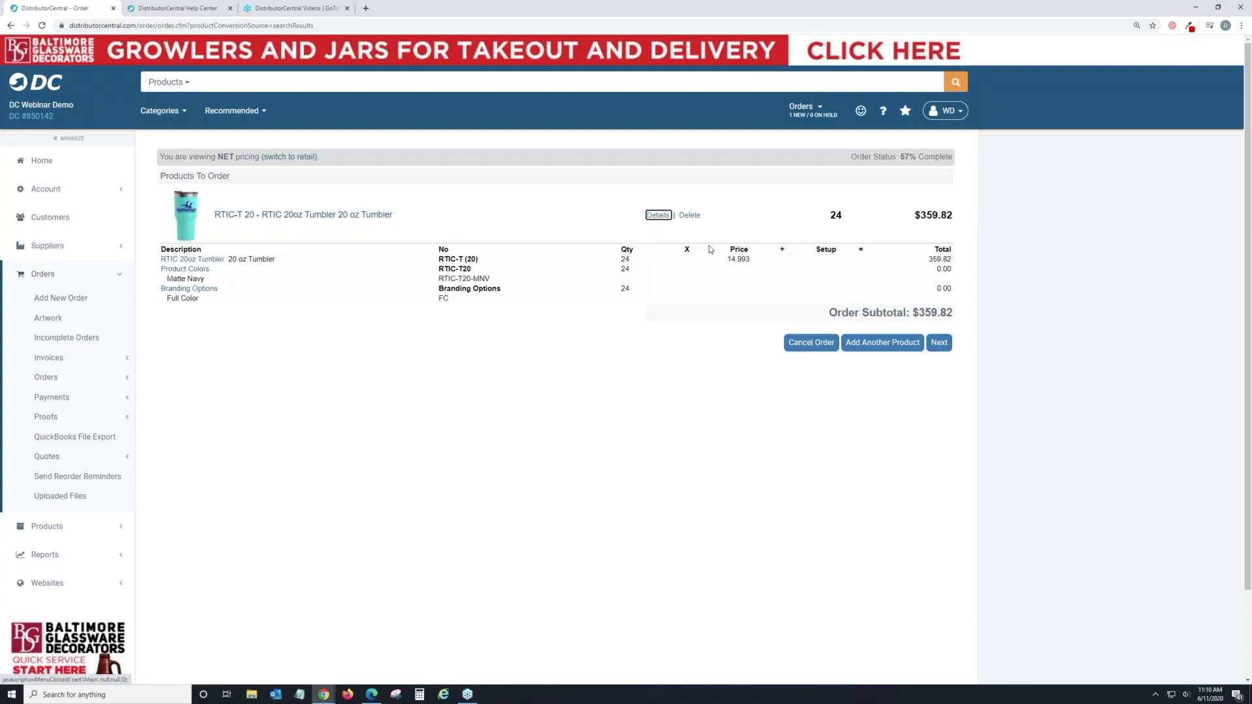
pyautogui.click(940, 343)
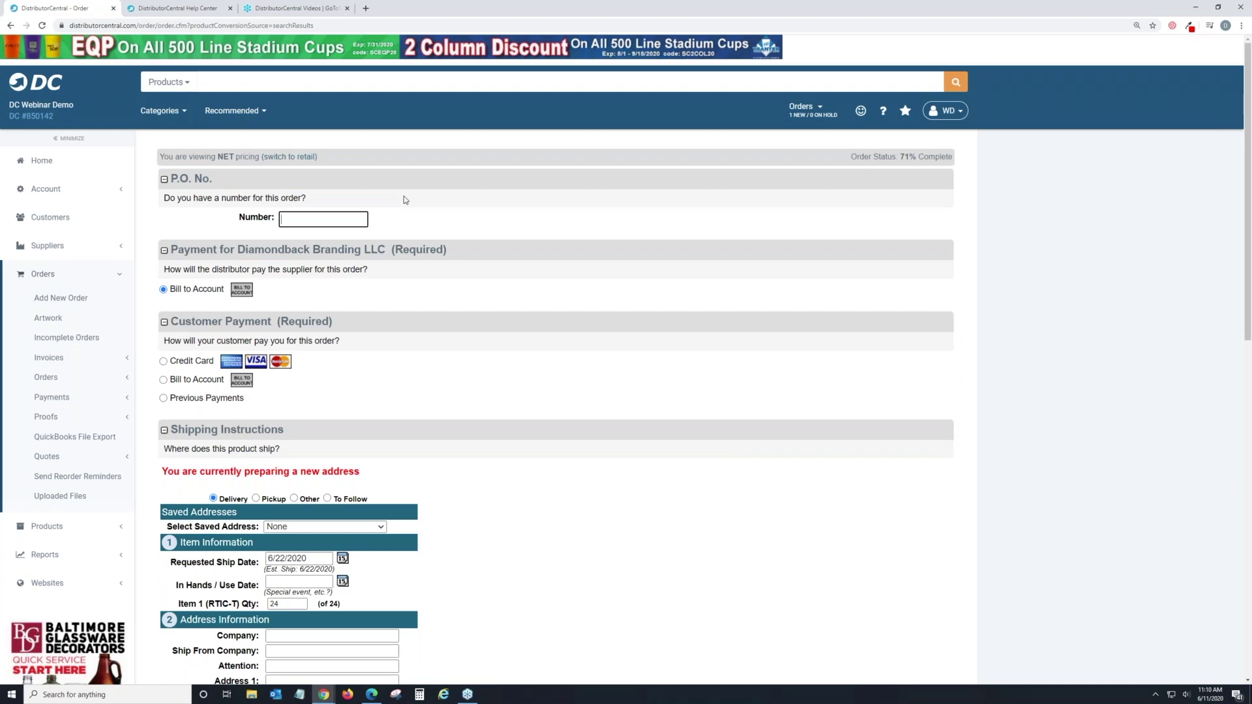
# Enter TEST as the order's P.O. number and dismiss the suggestion list.
pyautogui.click(328, 220)
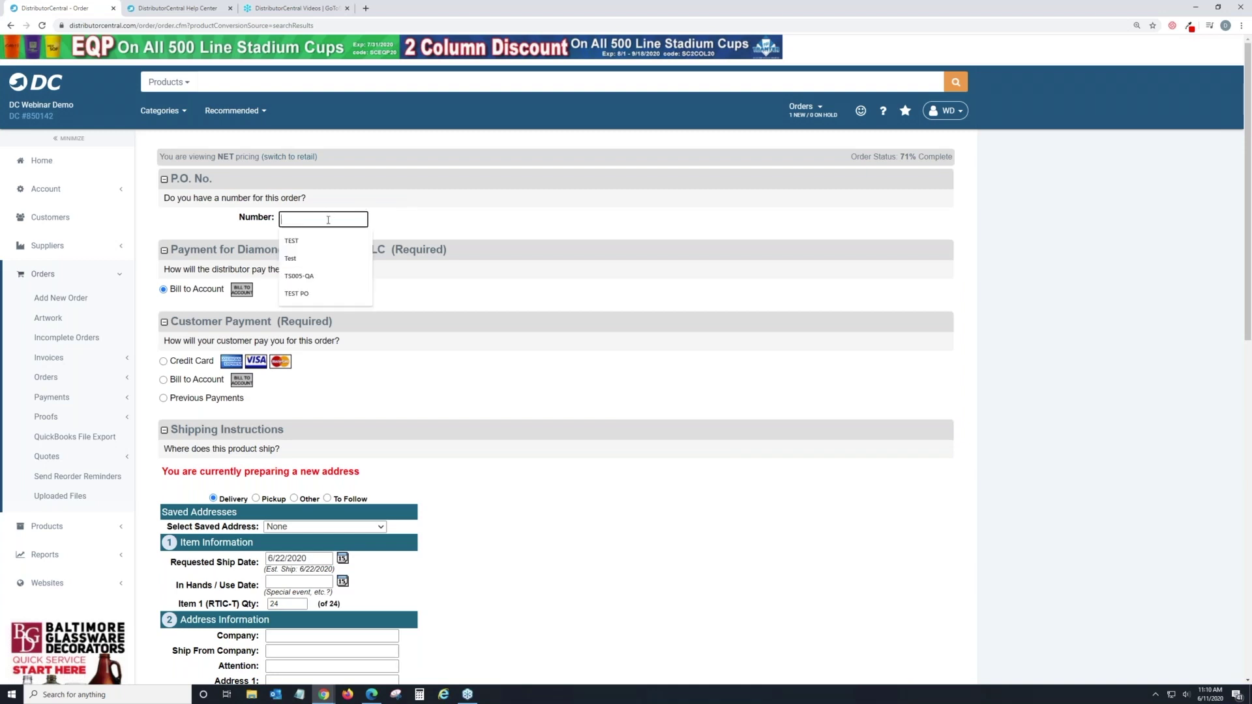
pyautogui.write('TEST')
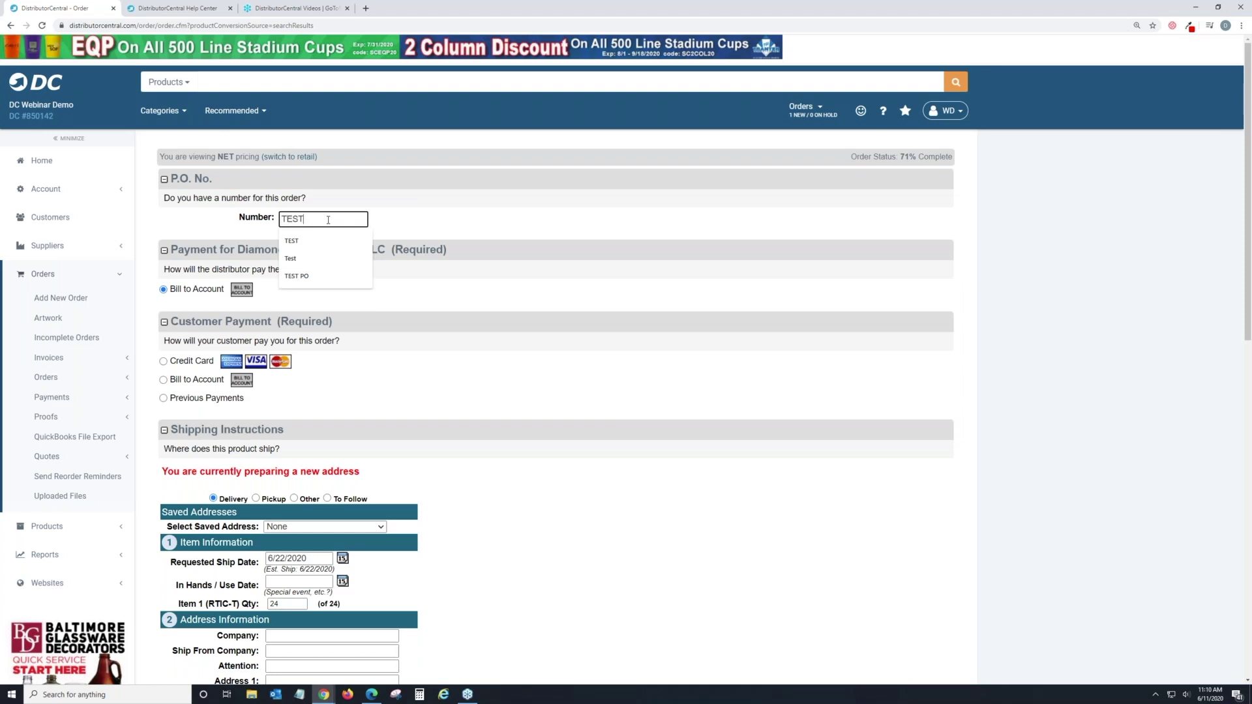
pyautogui.click(535, 221)
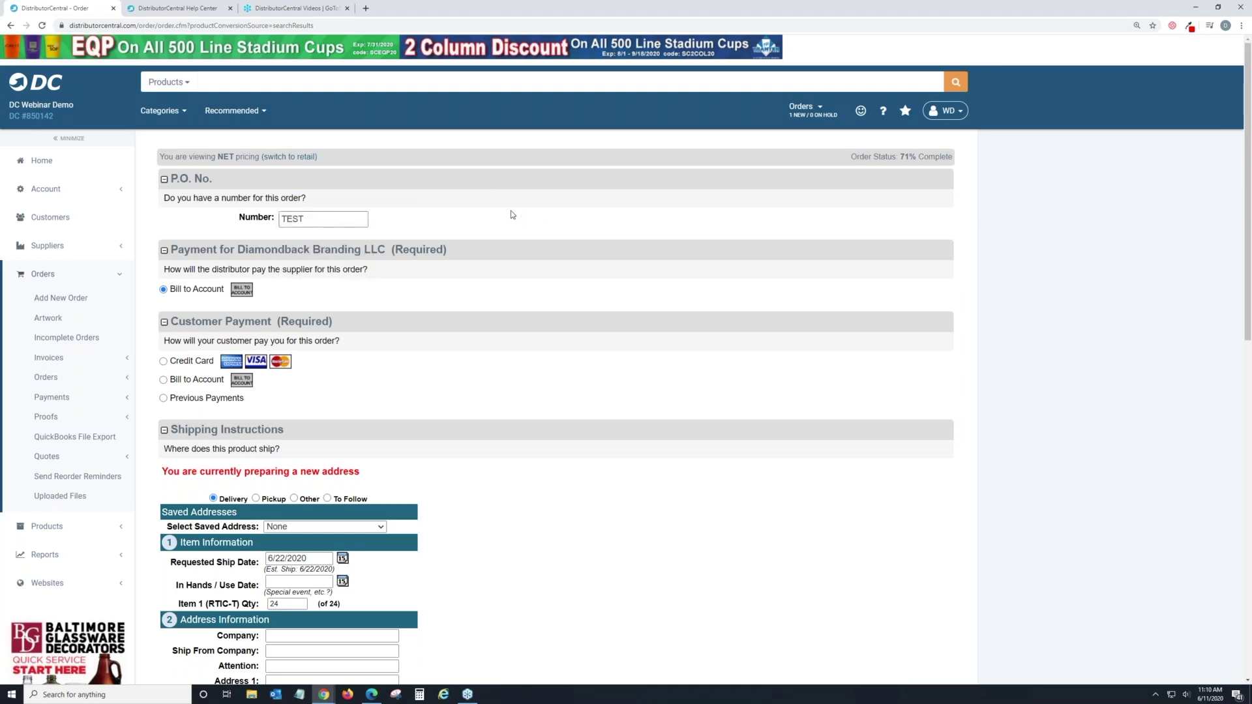
pyautogui.scroll(-2, 511, 210)
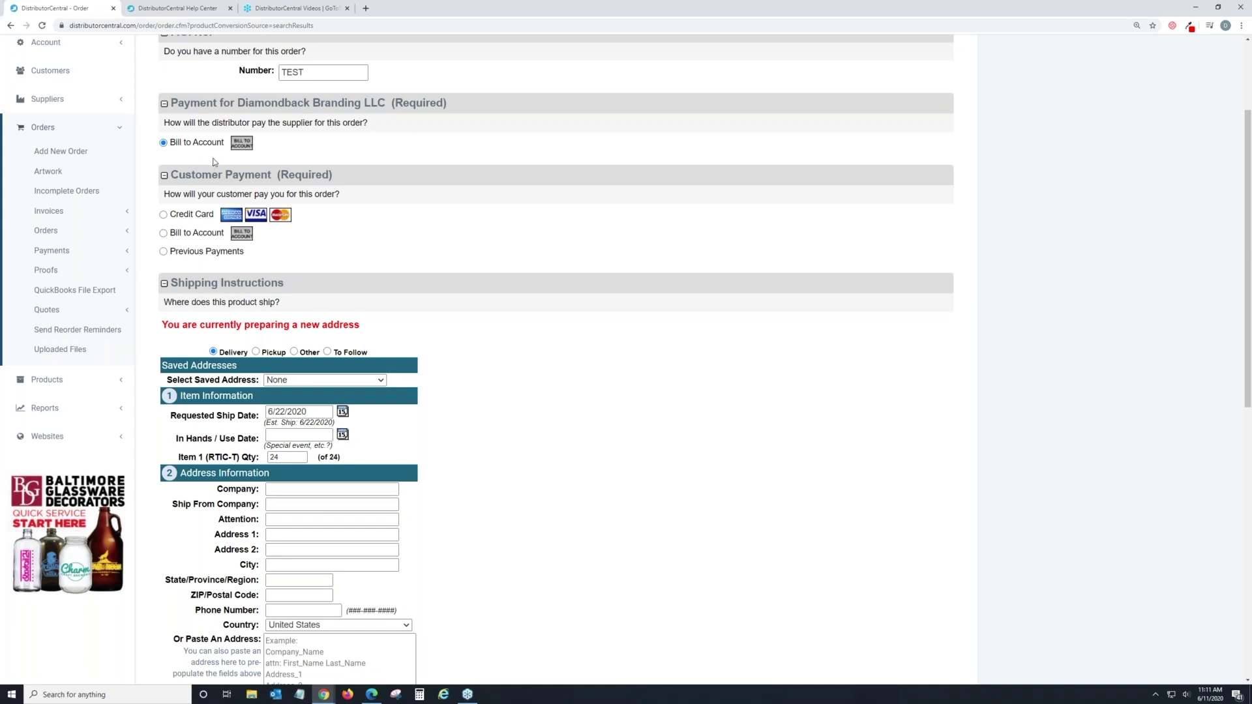
# Set the customer payment method to Bill to Account.
pyautogui.click(164, 232)
pyautogui.scroll(-1, 644, 258)
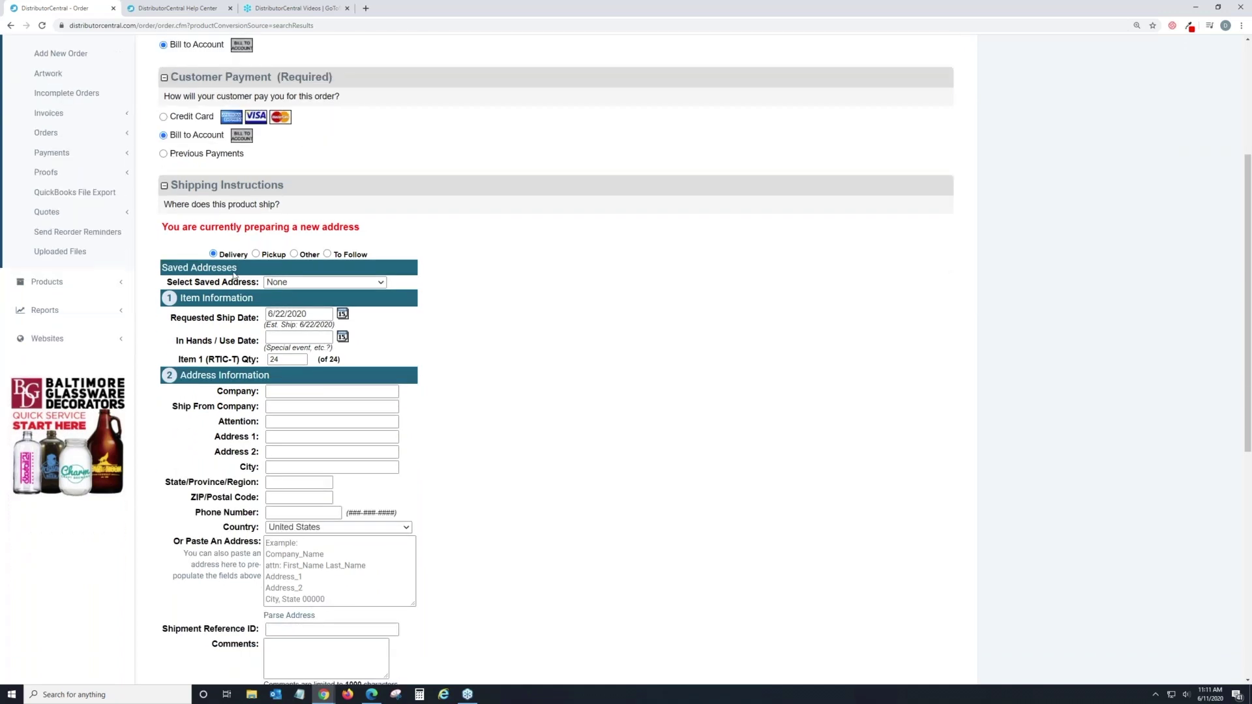
pyautogui.scroll(-1, 242, 252)
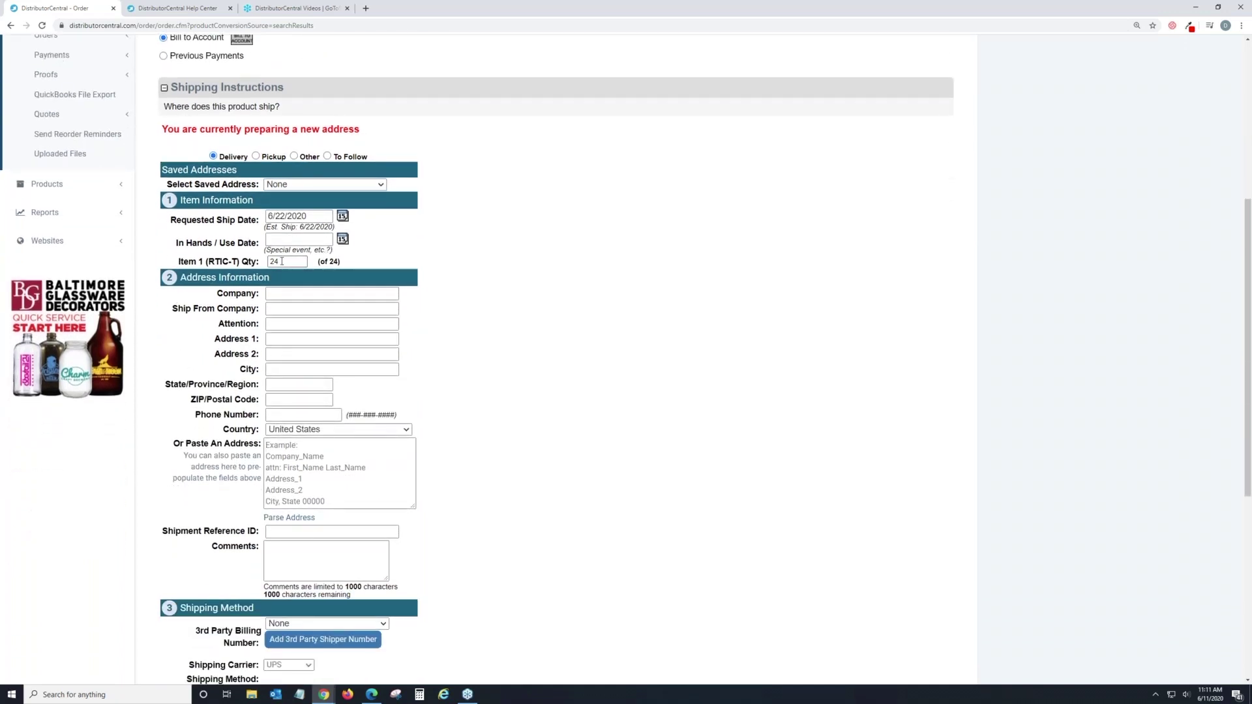
pyautogui.scroll(-1, 281, 261)
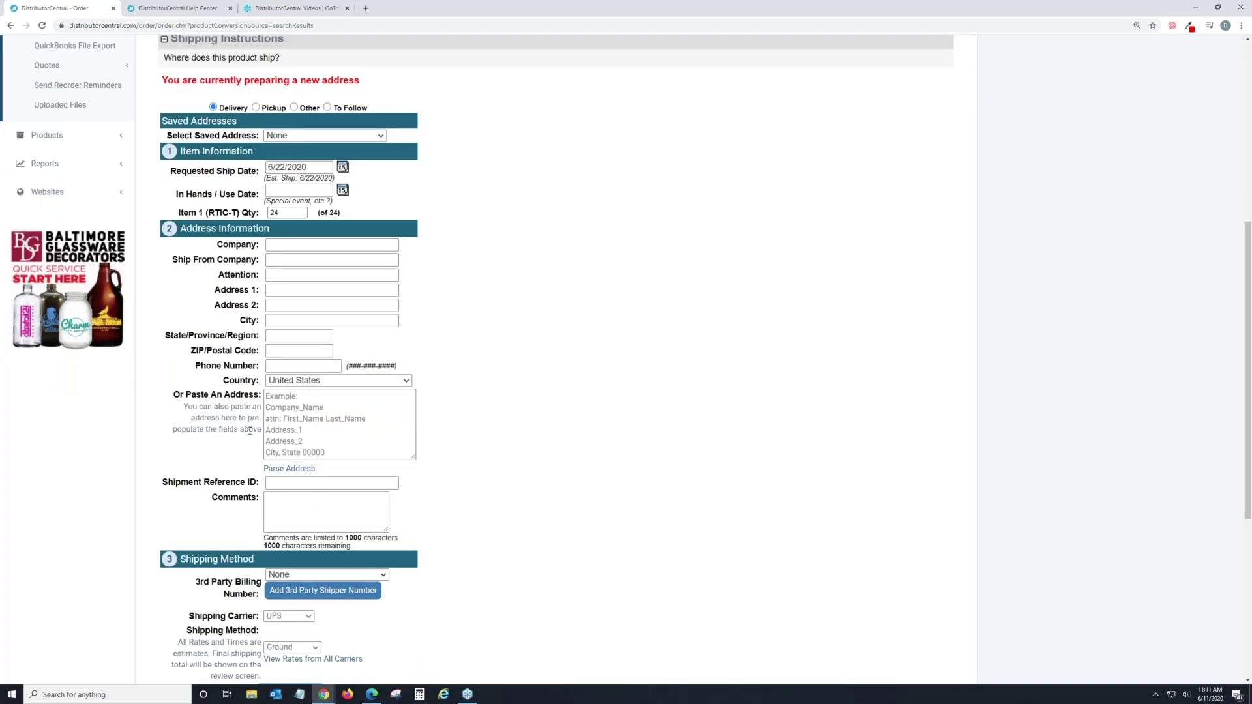
# Fill the delivery address from the saved DC company entry and select the quantity 24.
pyautogui.click(286, 245)
pyautogui.write('DC')
pyautogui.click(307, 276)
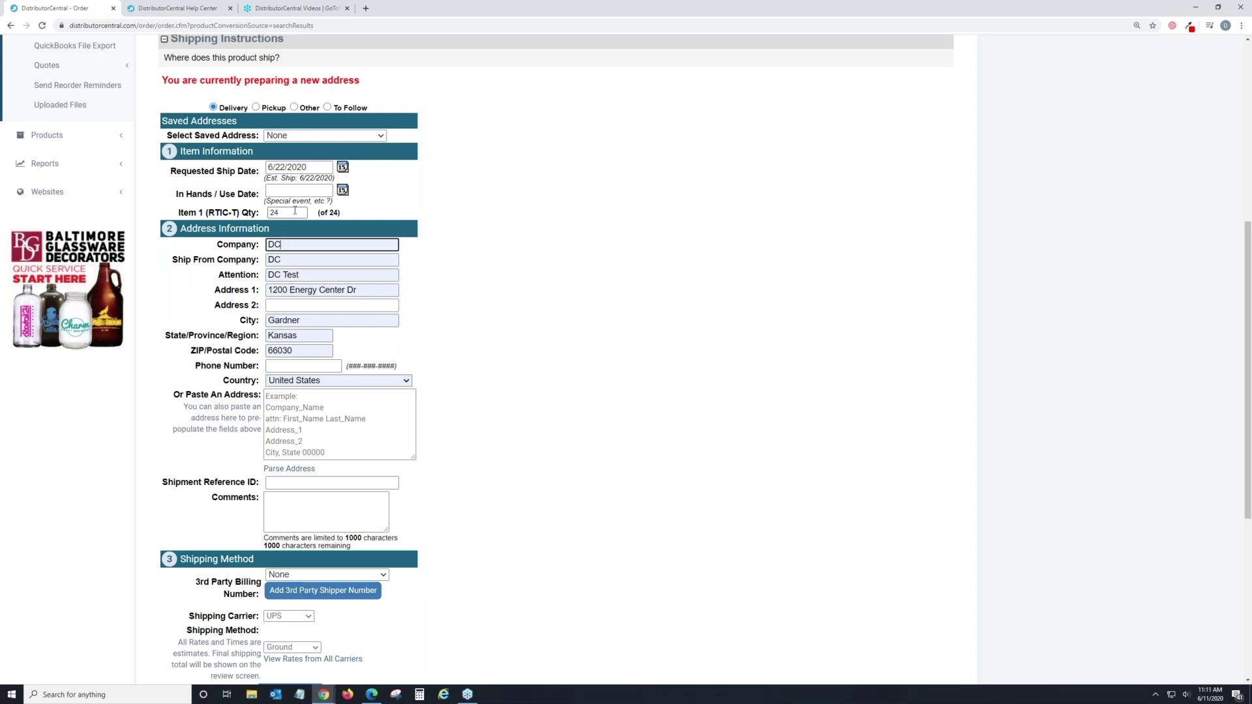
pyautogui.moveTo(286, 213); pyautogui.dragTo(272, 212)
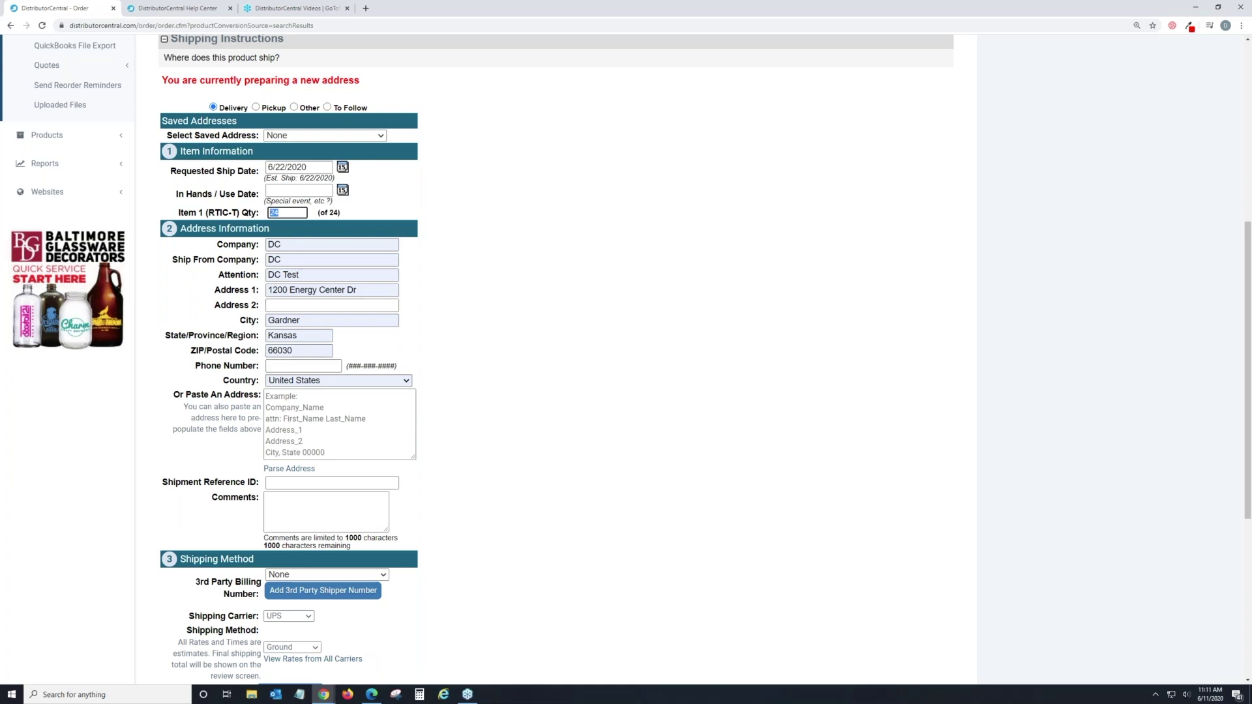
pyautogui.scroll(-4, 295, 486)
pyautogui.scroll(3, 296, 490)
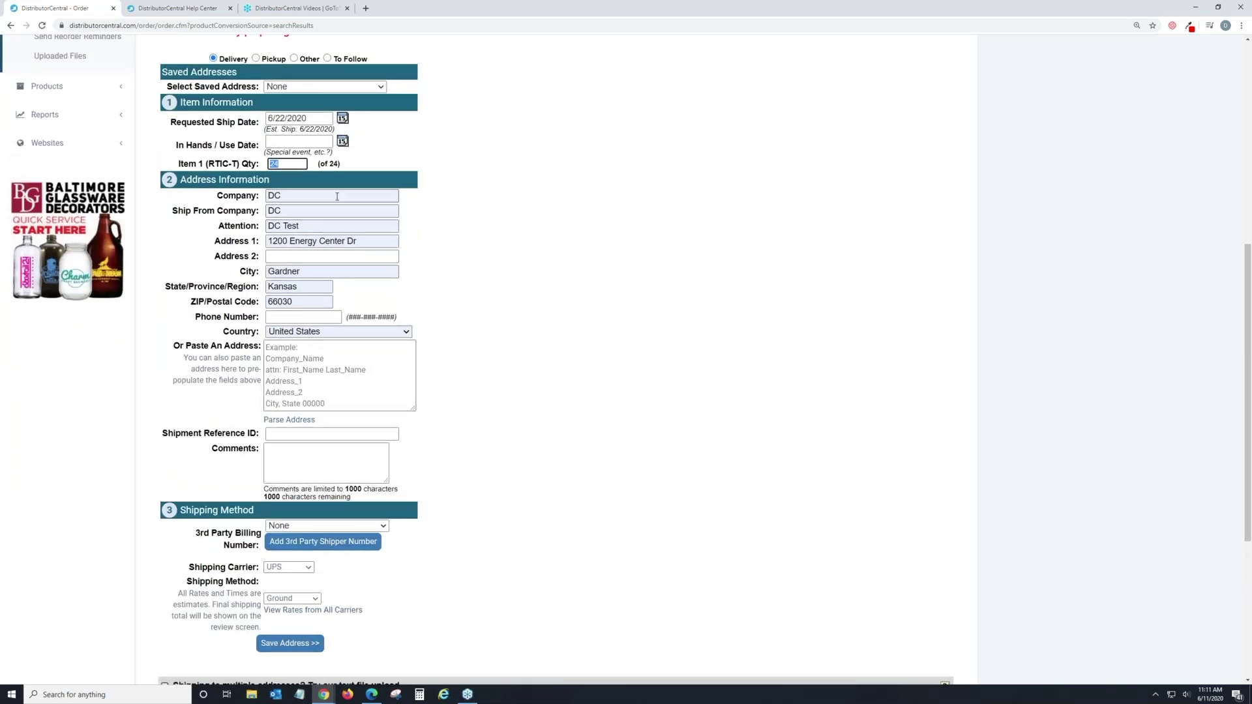
pyautogui.scroll(-1, 372, 281)
pyautogui.scroll(-3, 343, 242)
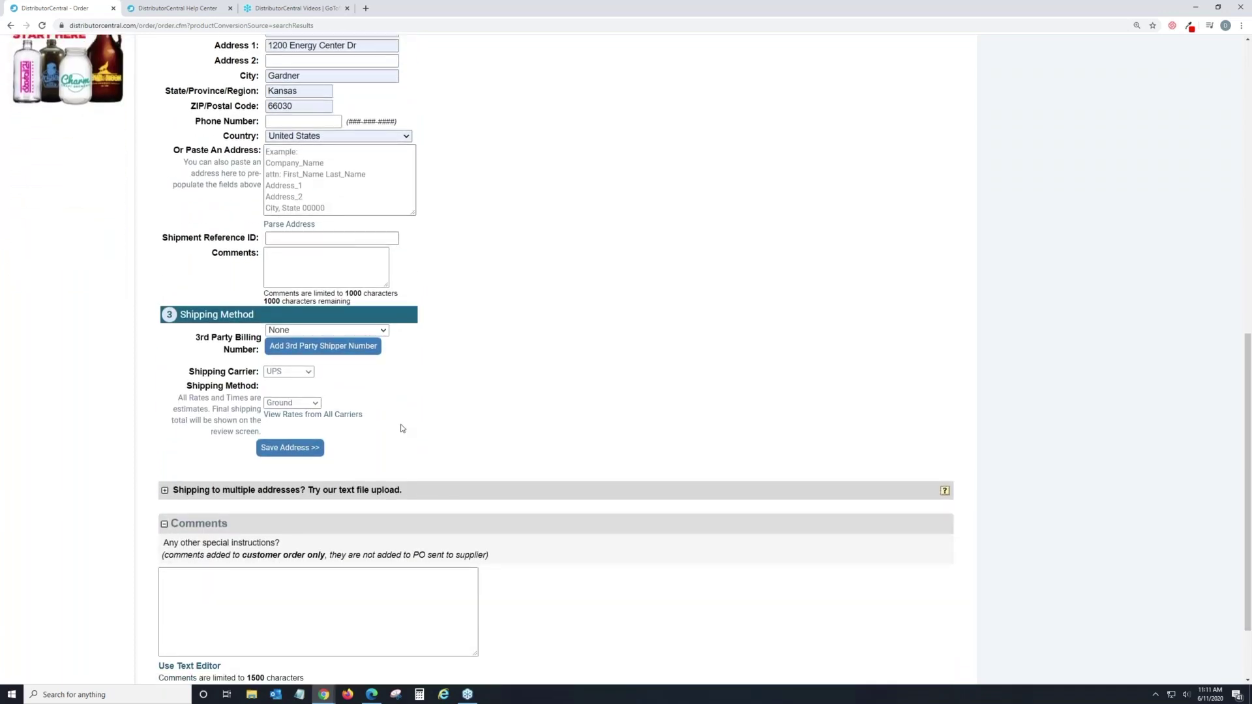
pyautogui.click(321, 334)
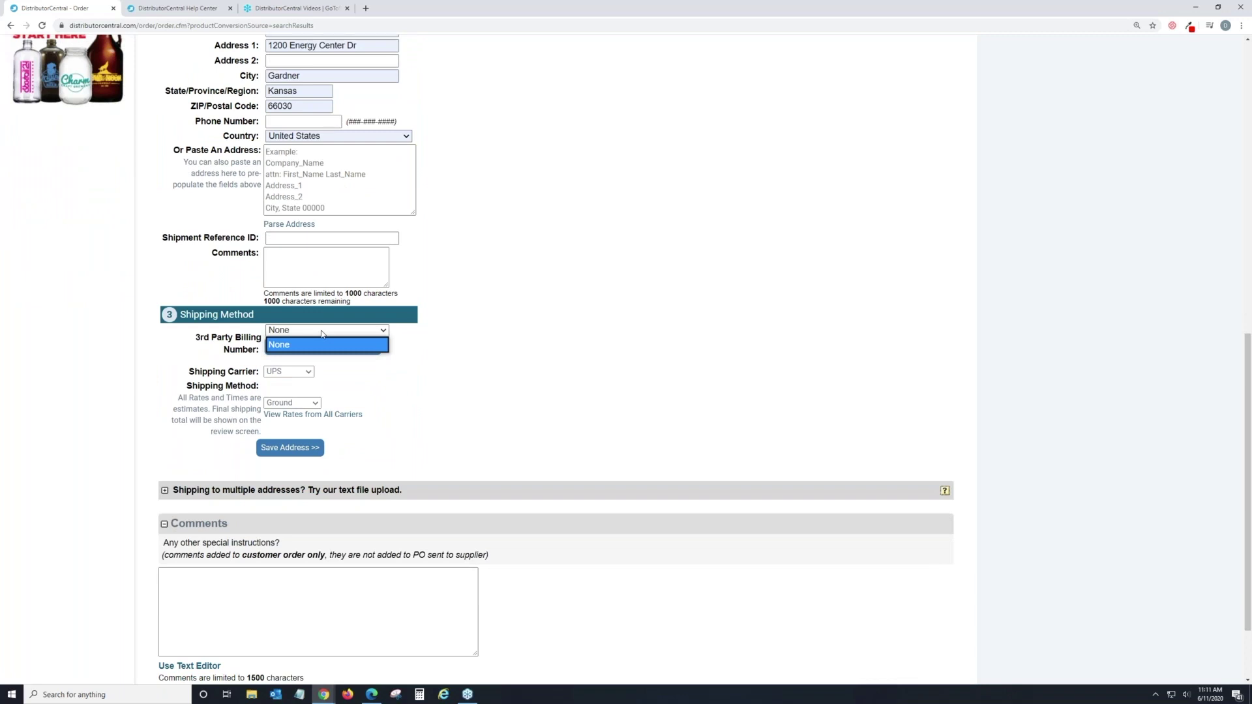
pyautogui.click(318, 339)
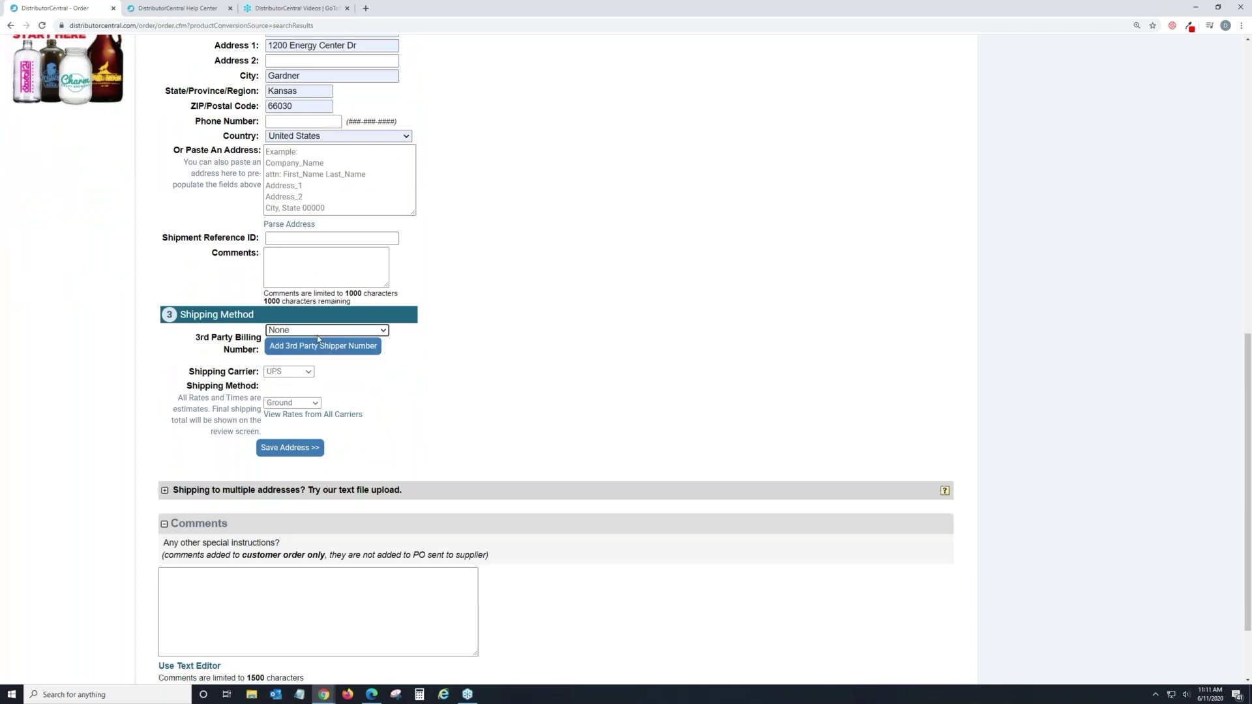
pyautogui.click(318, 337)
pyautogui.click(317, 335)
pyautogui.click(505, 411)
pyautogui.click(307, 376)
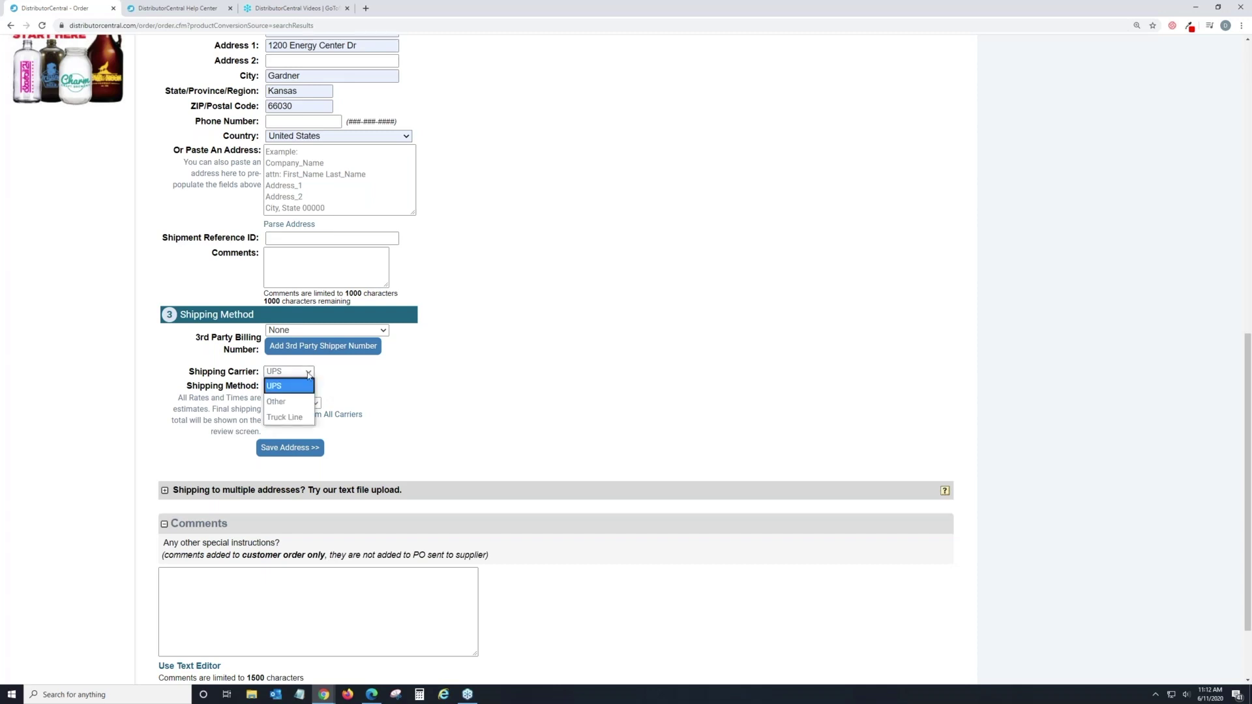
pyautogui.click(360, 379)
pyautogui.click(314, 403)
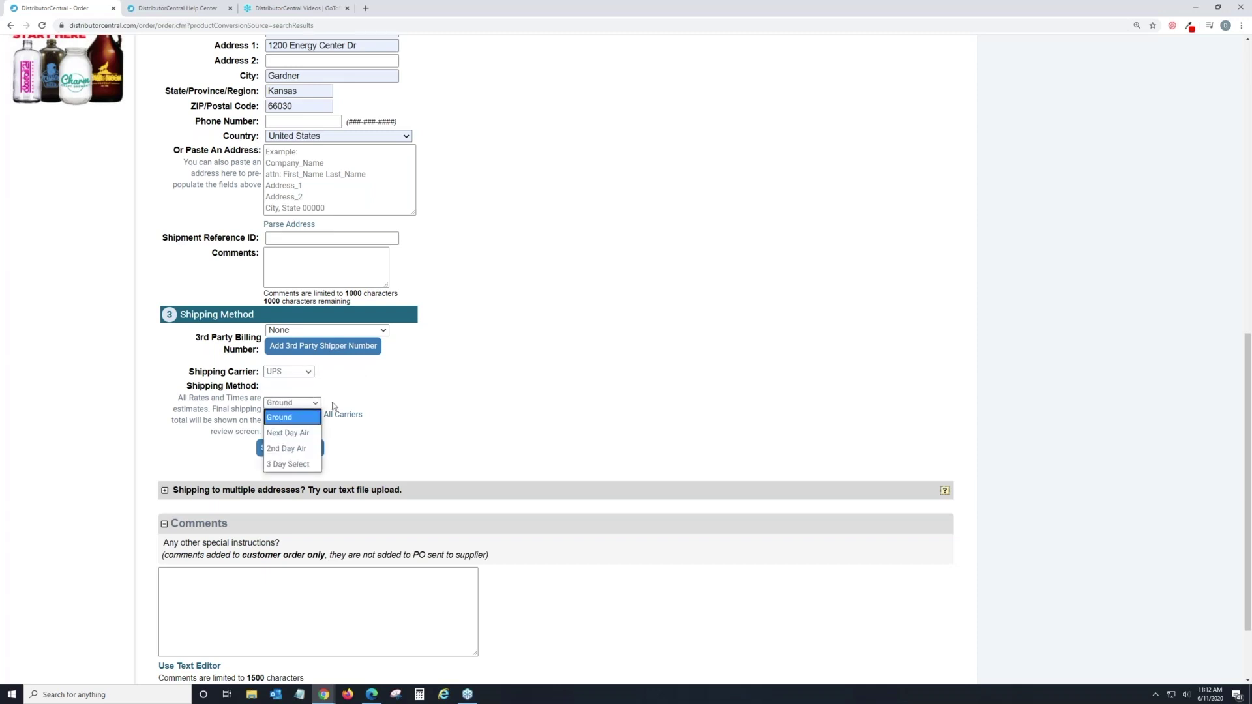
pyautogui.scroll(-1, 373, 391)
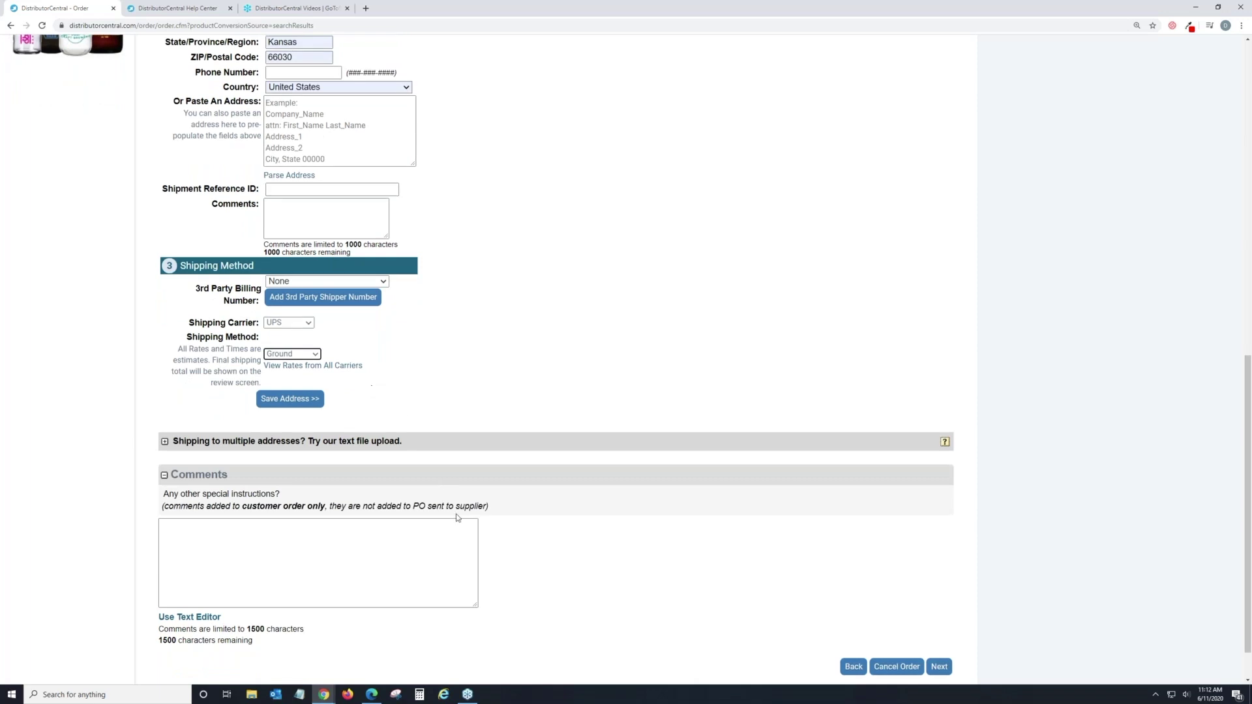
pyautogui.scroll(-1, 458, 420)
# Continue to Order Review & Confirmation and scroll to the Send PO options, showing the $359.82 total.
pyautogui.click(943, 616)
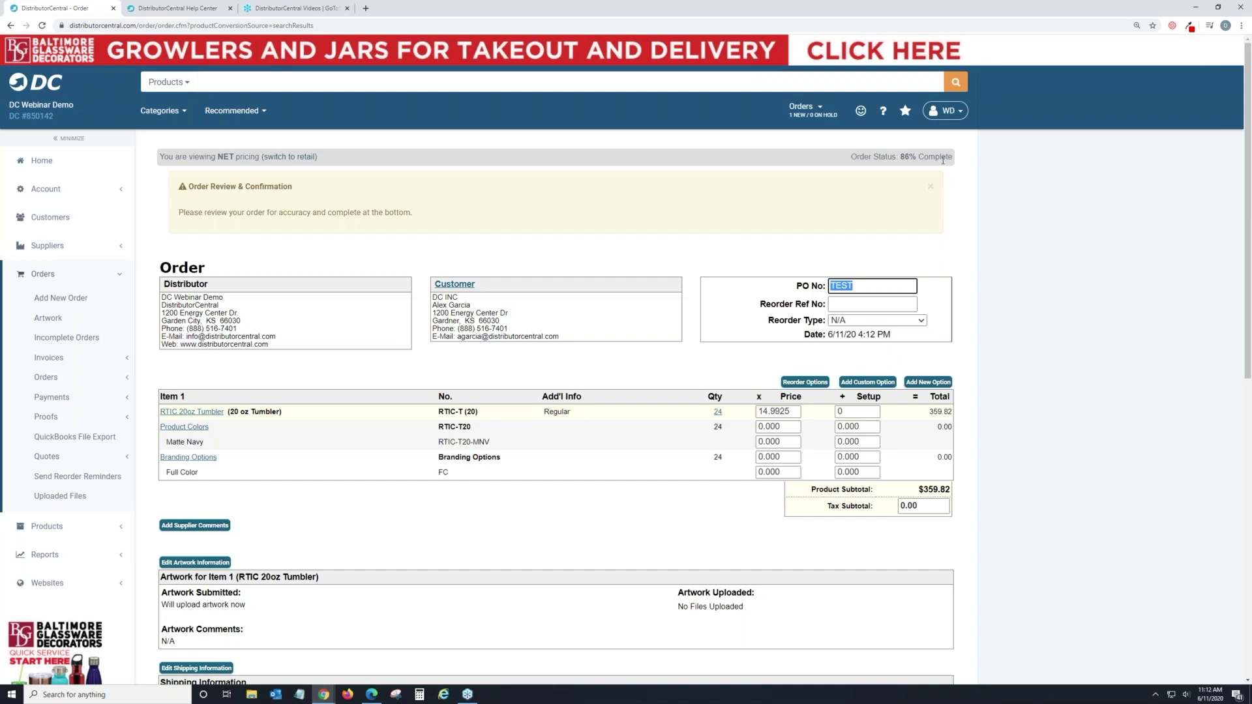
pyautogui.scroll(-2, 908, 155)
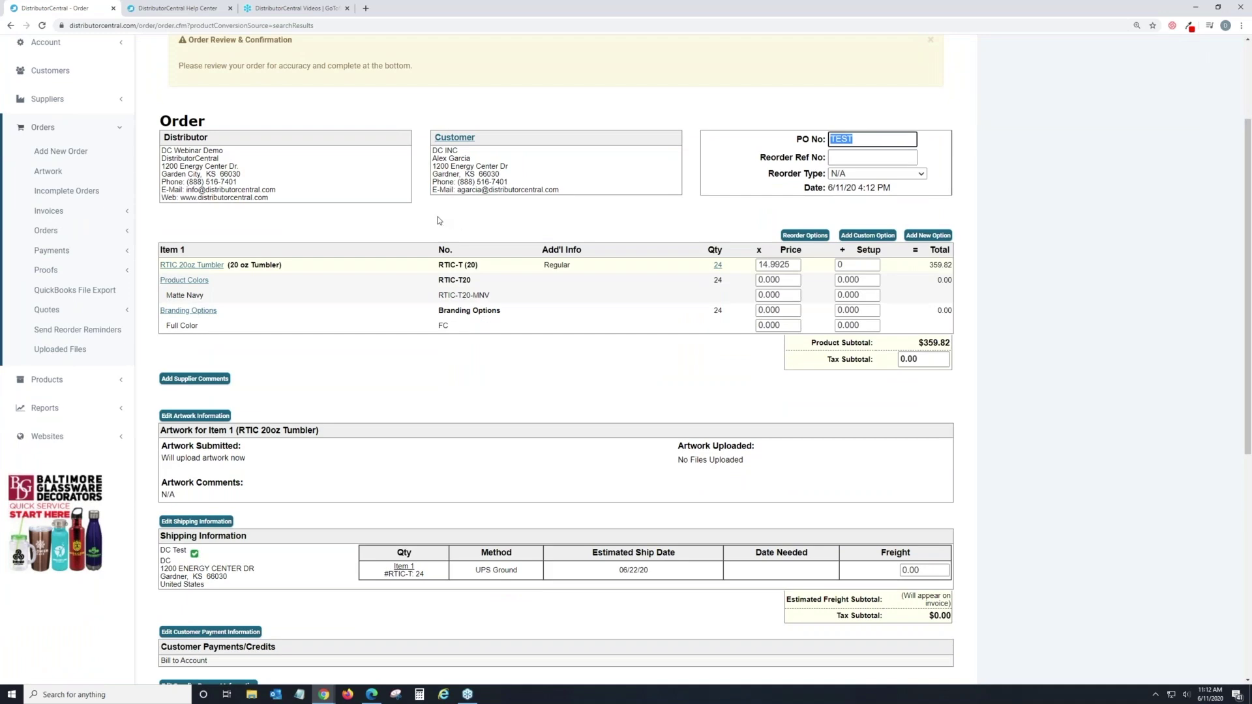
pyautogui.scroll(-4, 438, 221)
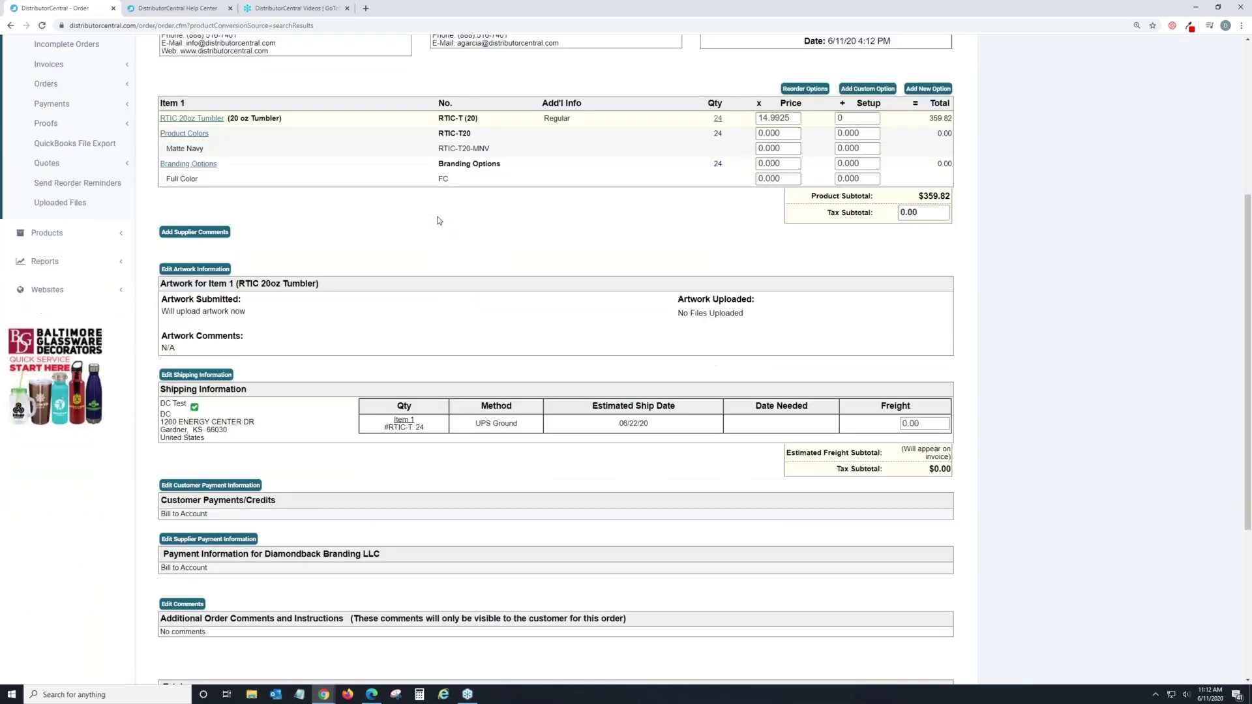
pyautogui.scroll(-2, 438, 221)
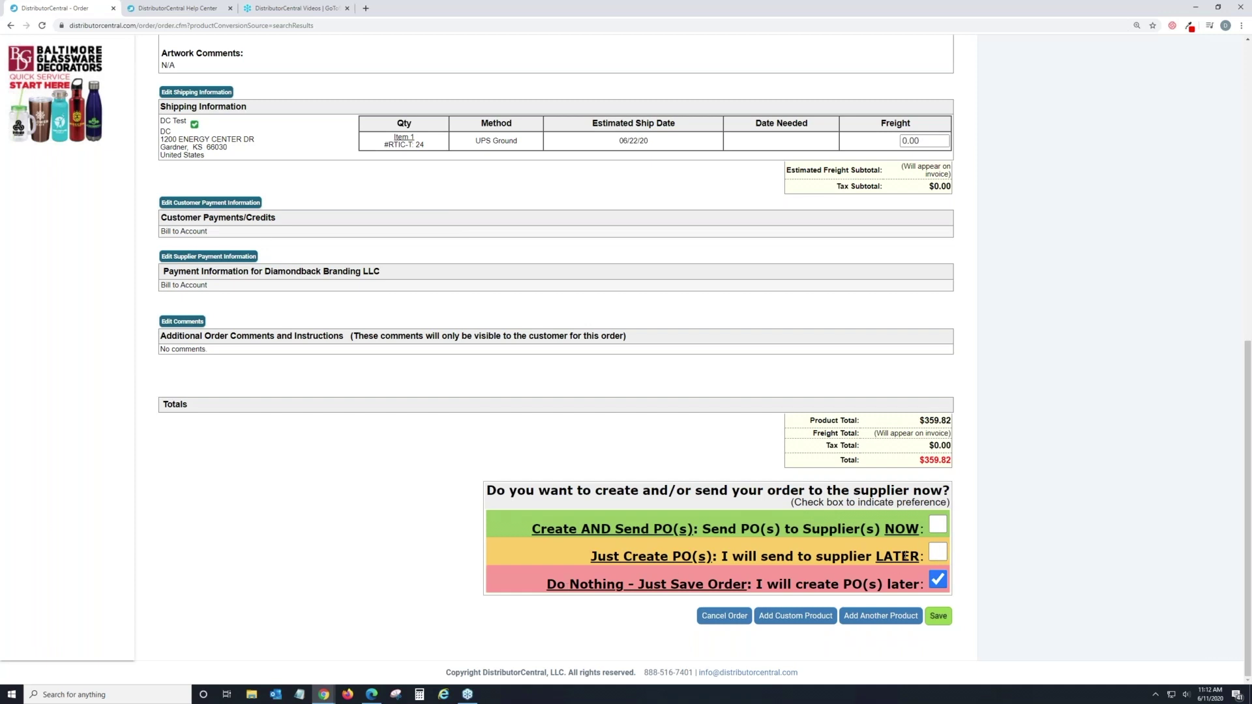
# Choose 'Just Create PO(s)' to save the order and create its purchase order unsent.
pyautogui.click(938, 552)
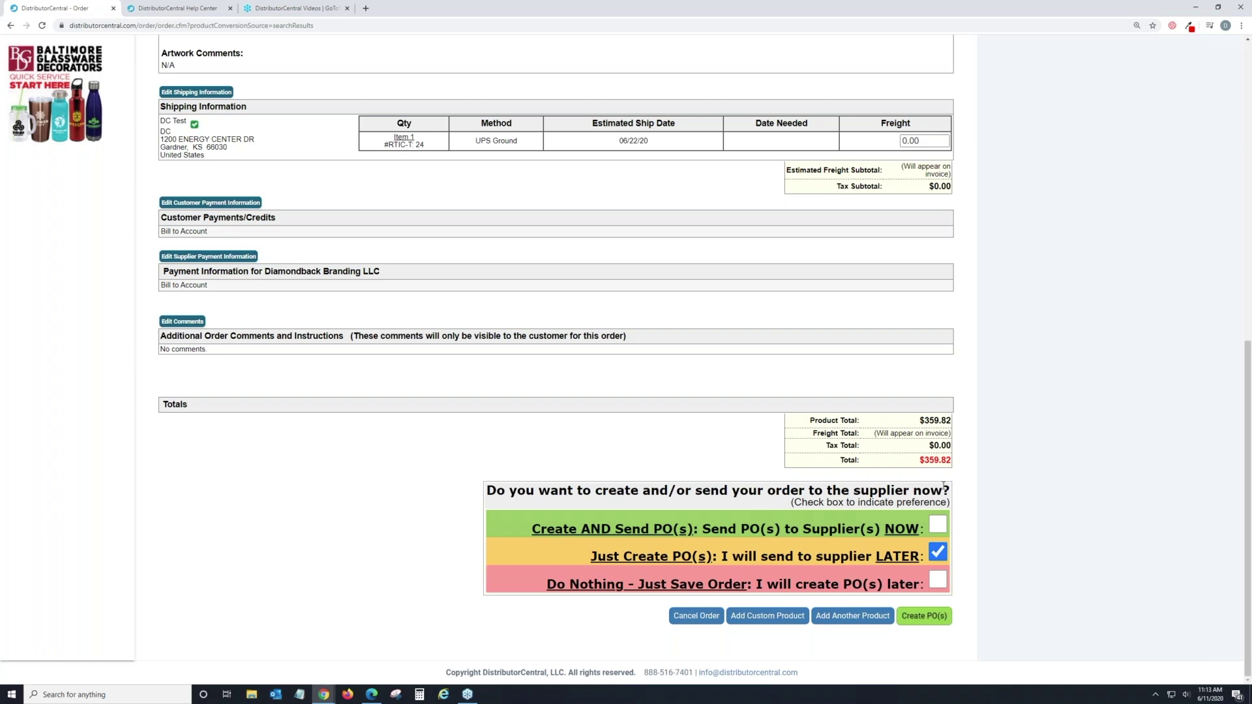
pyautogui.click(923, 617)
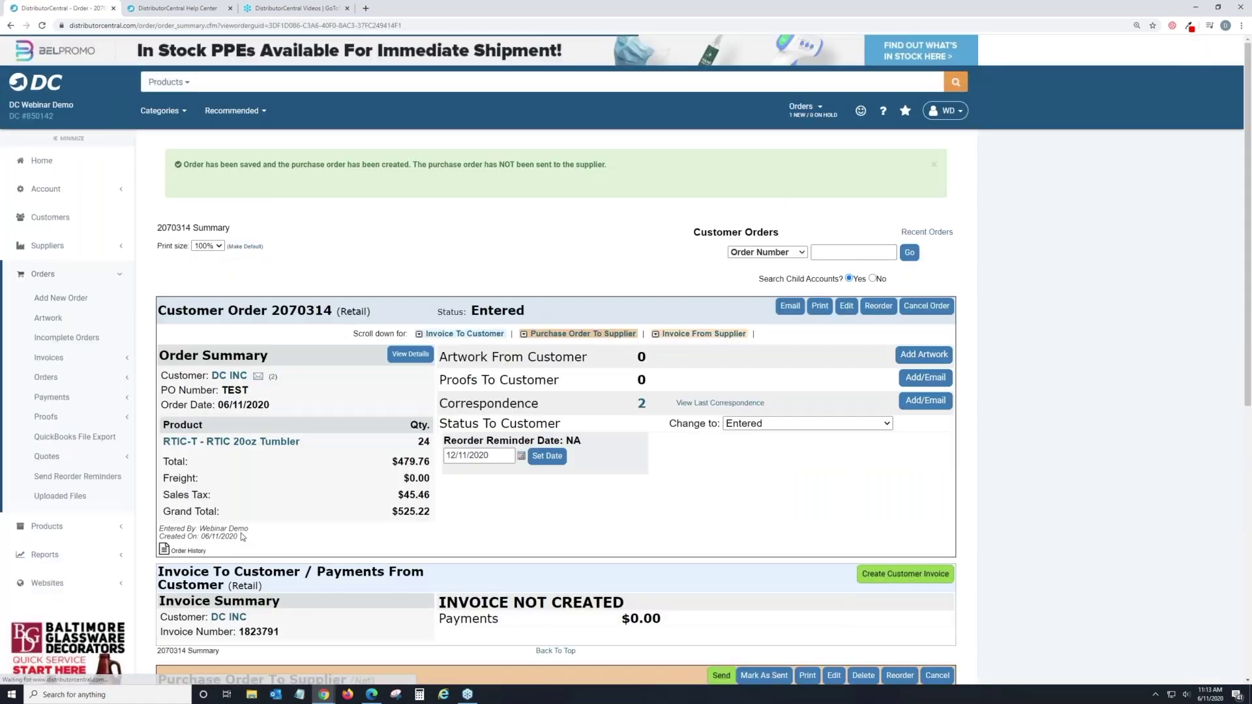
pyautogui.scroll(-2, 567, 324)
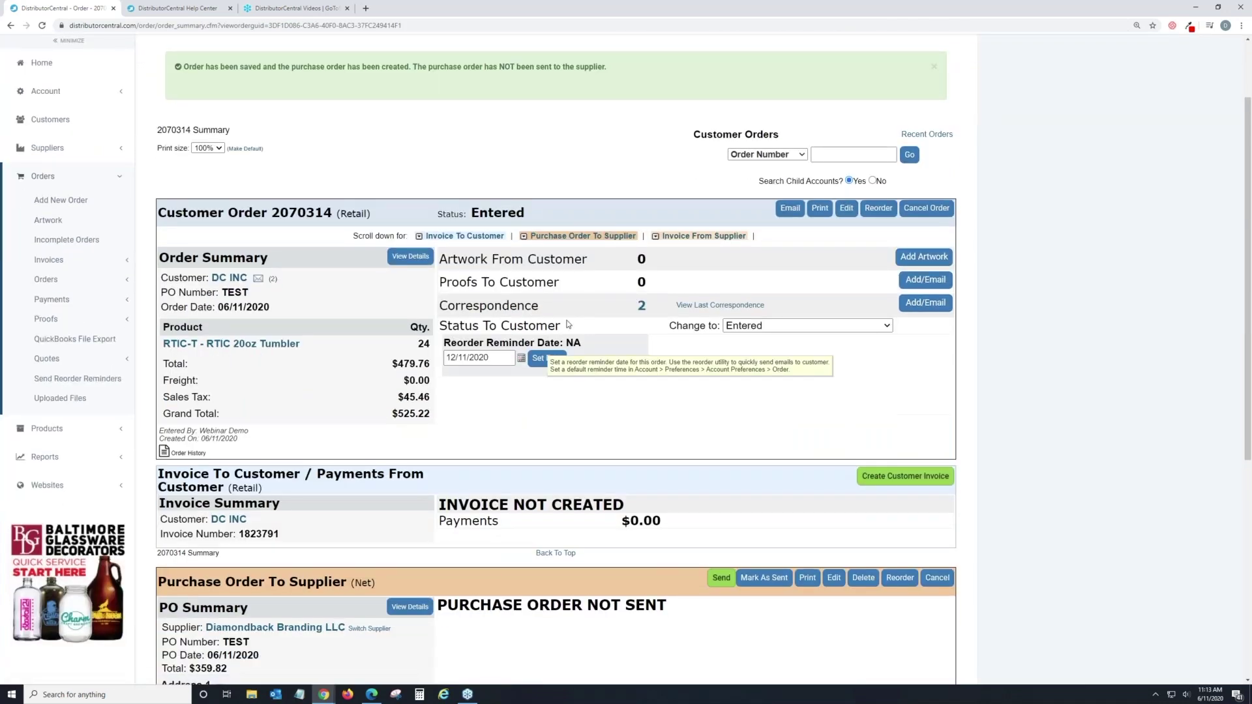
pyautogui.scroll(-1, 568, 324)
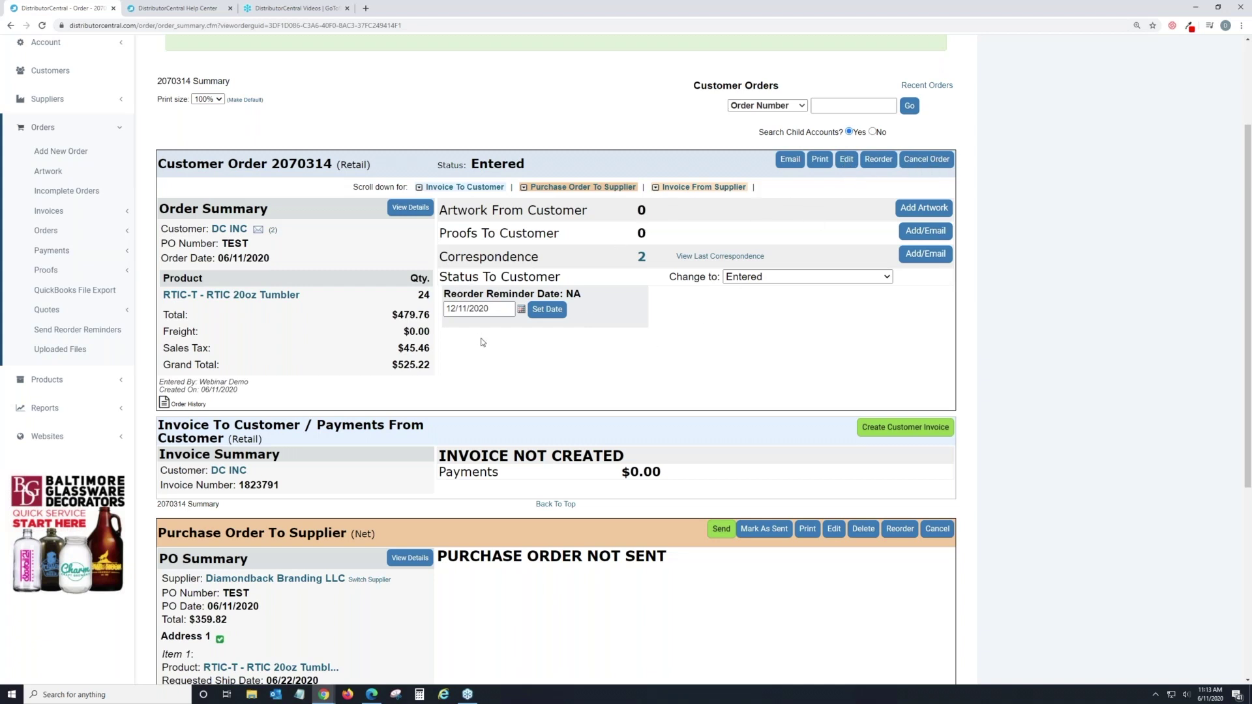
pyautogui.scroll(-2, 490, 313)
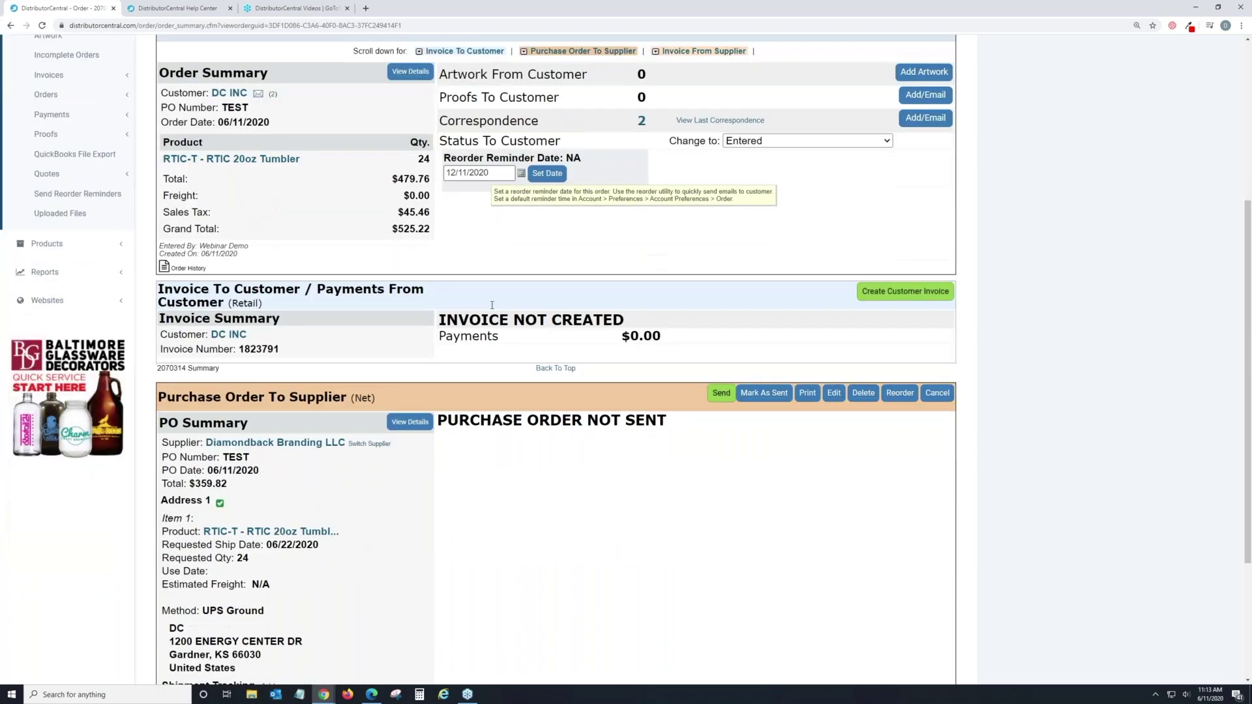
pyautogui.scroll(-2, 280, 349)
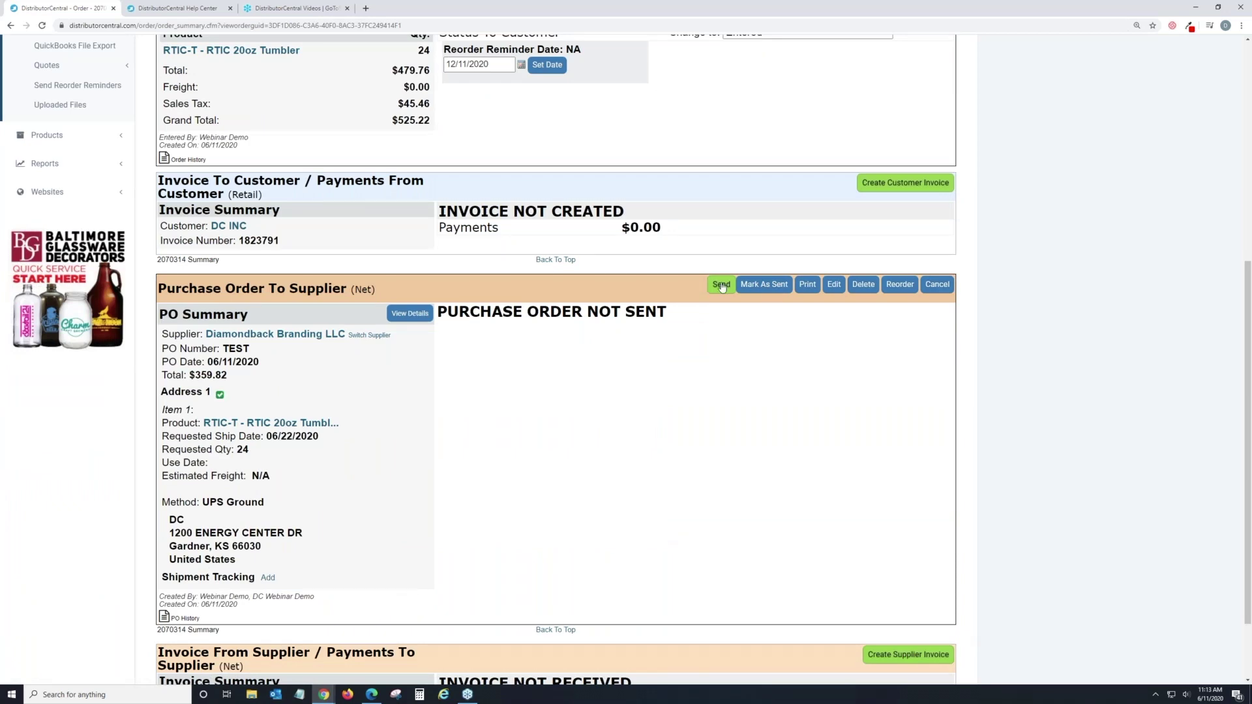
pyautogui.scroll(4, 690, 429)
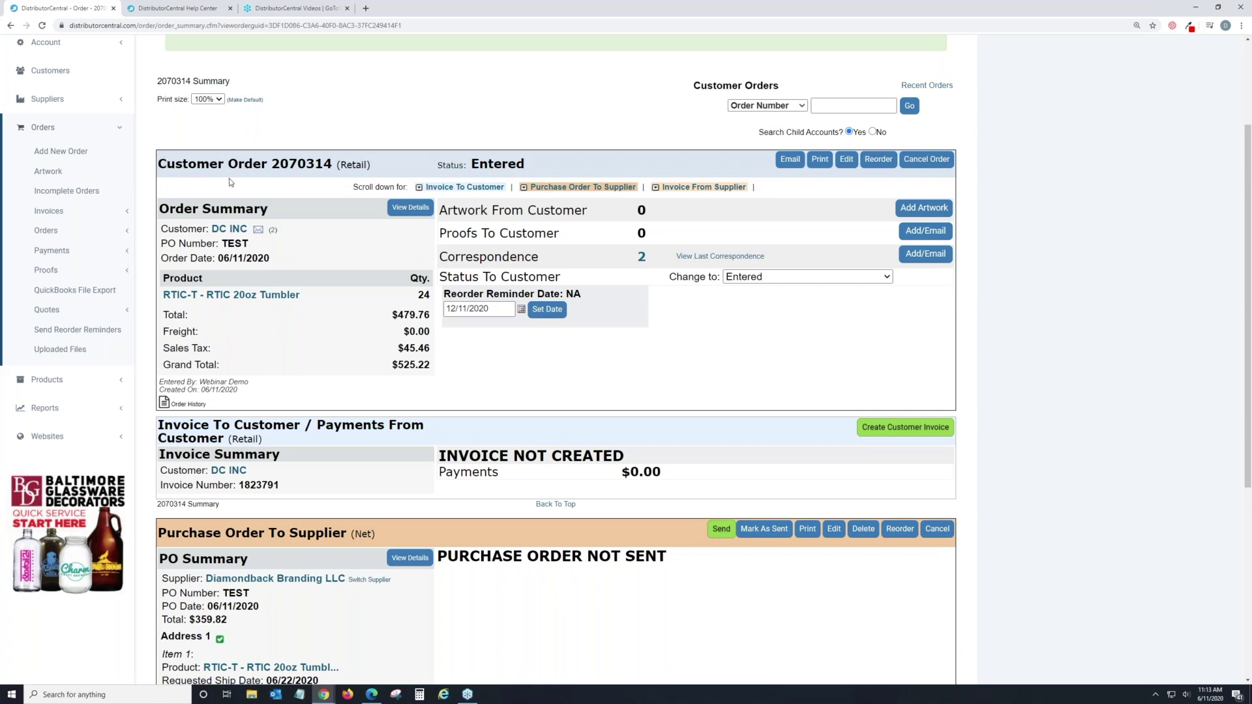
pyautogui.scroll(-1, 229, 178)
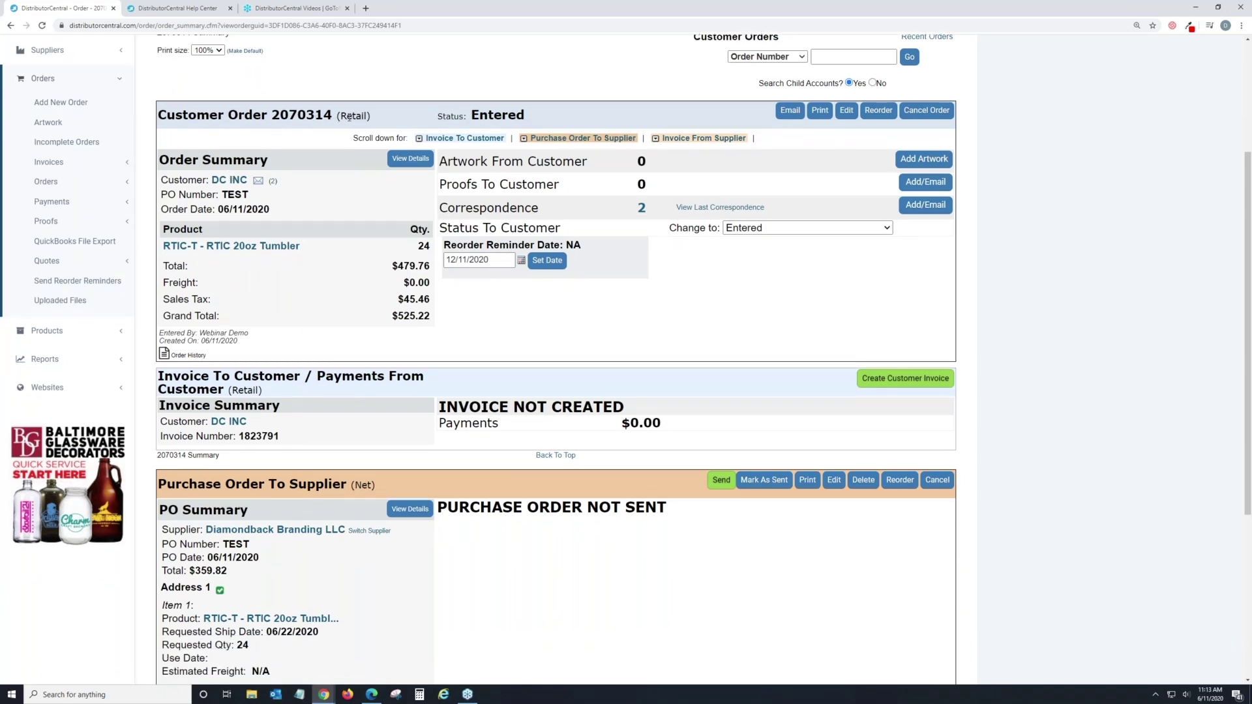
pyautogui.scroll(-3, 204, 334)
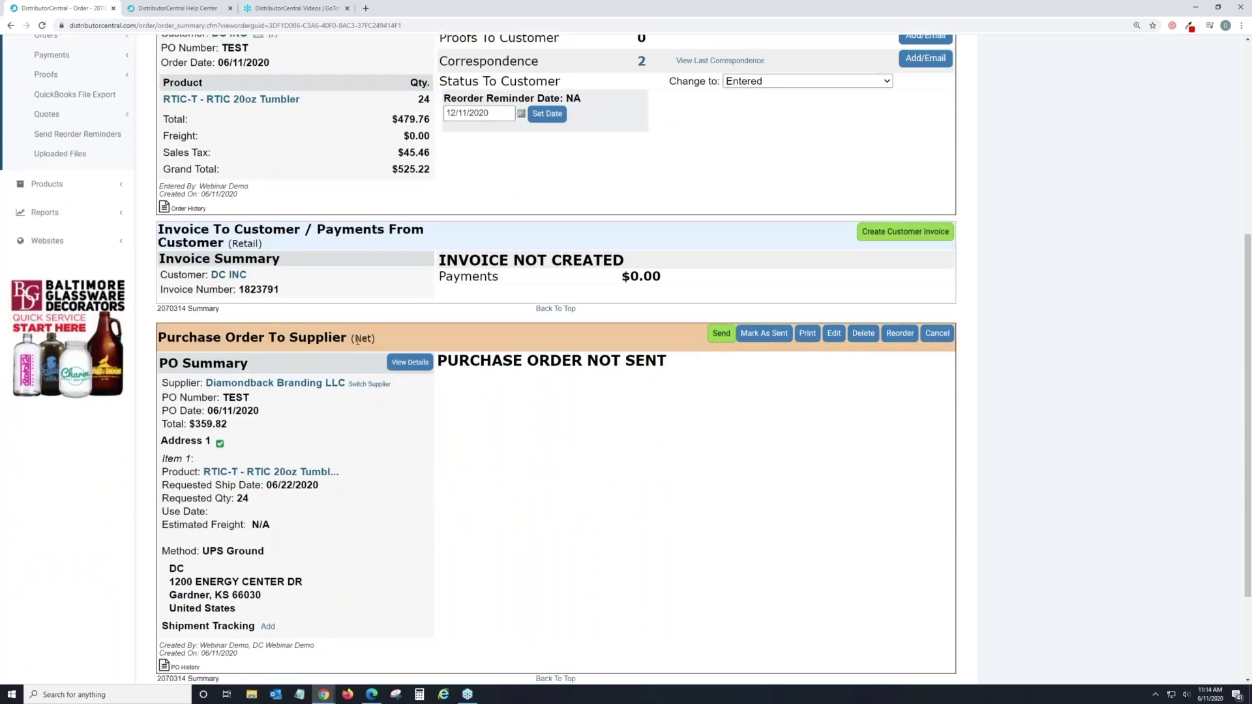
pyautogui.doubleClick(363, 338)
pyautogui.scroll(3, 335, 333)
pyautogui.scroll(3, 335, 332)
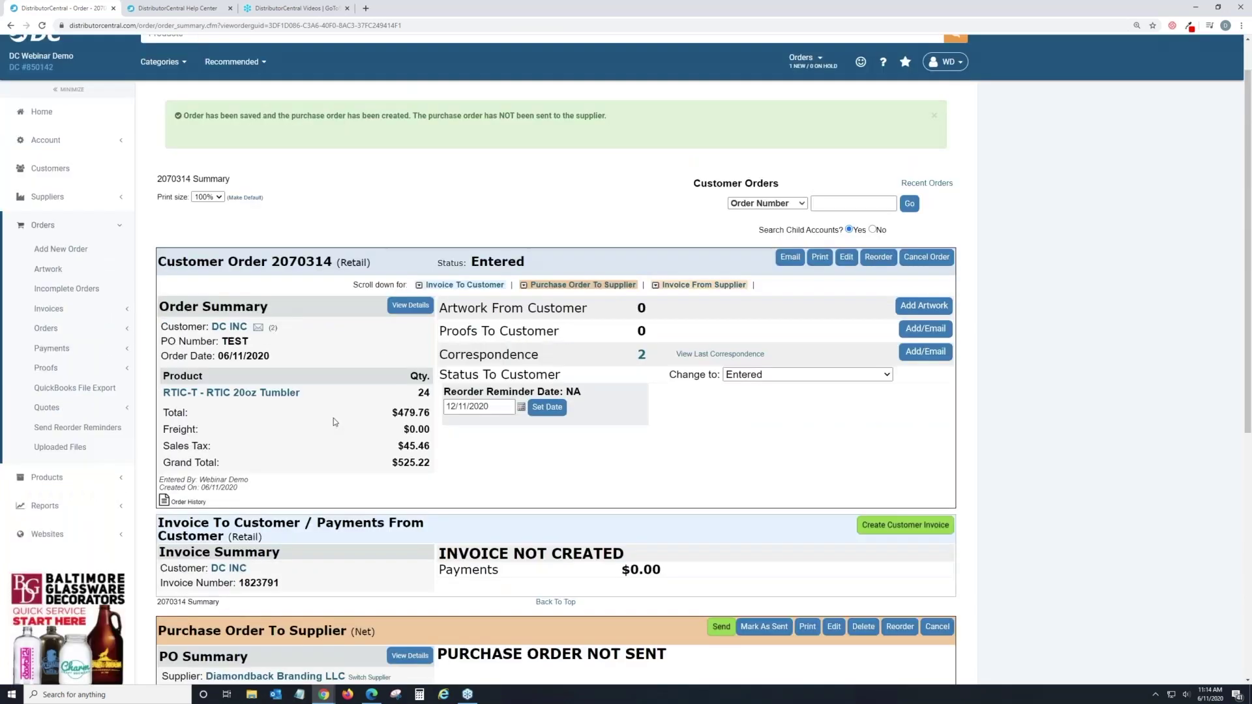
pyautogui.scroll(1, 601, 493)
pyautogui.scroll(-1, 601, 493)
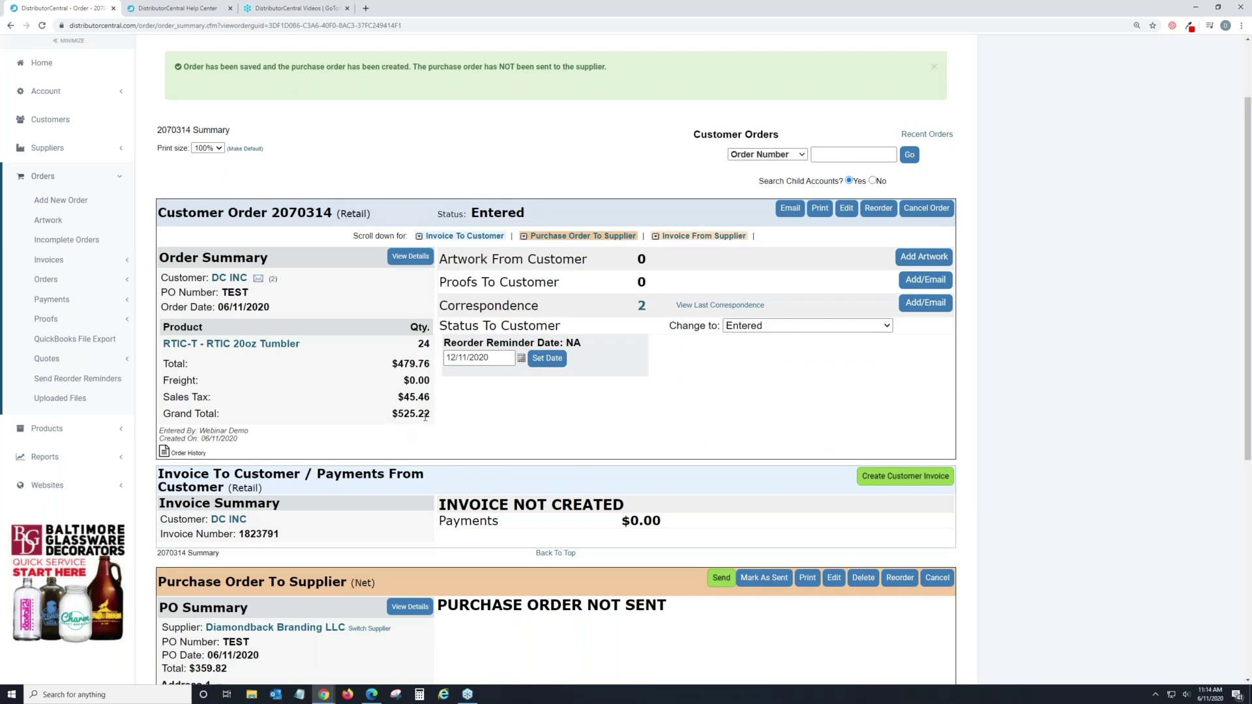
pyautogui.scroll(-5, 426, 416)
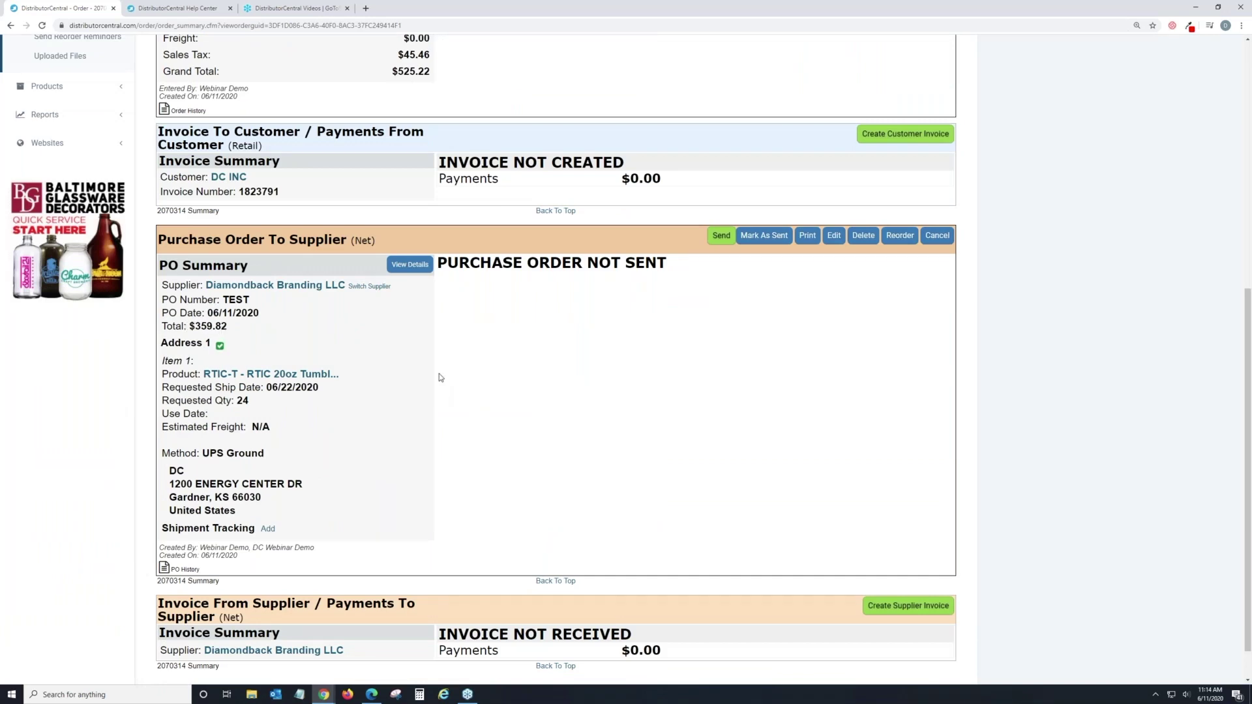
pyautogui.scroll(3, 449, 358)
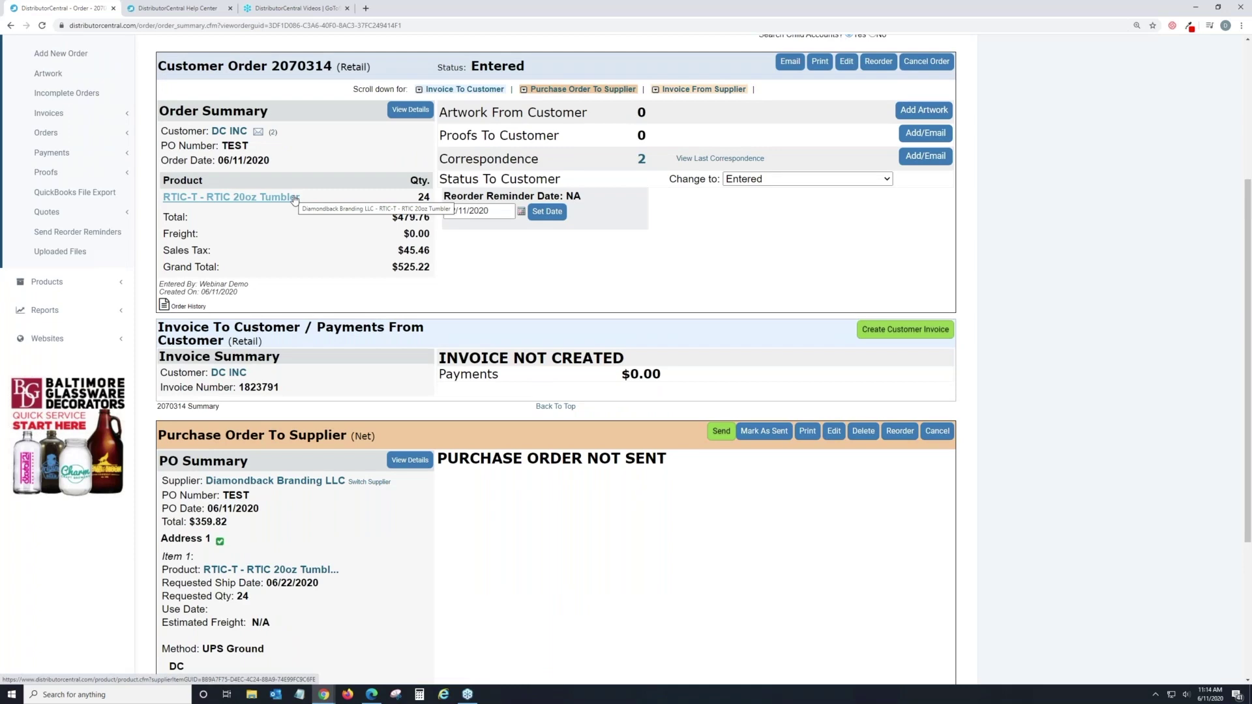
pyautogui.scroll(-3, 382, 518)
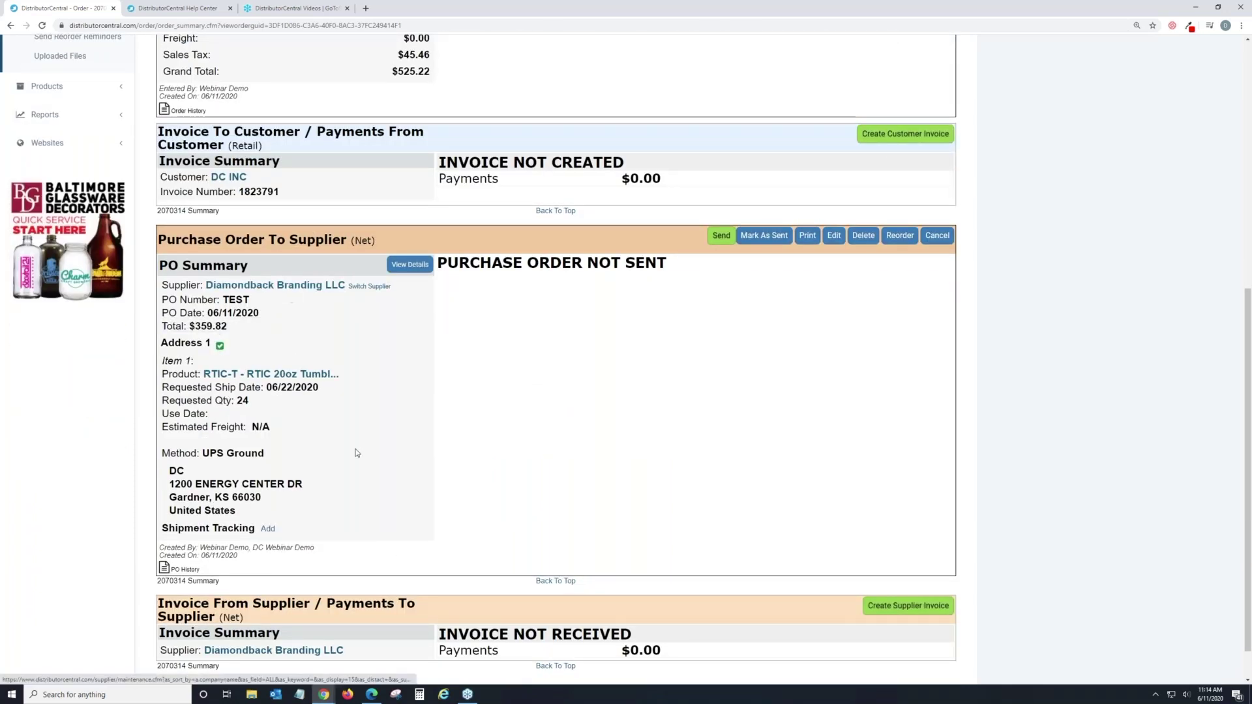
pyautogui.scroll(4, 464, 421)
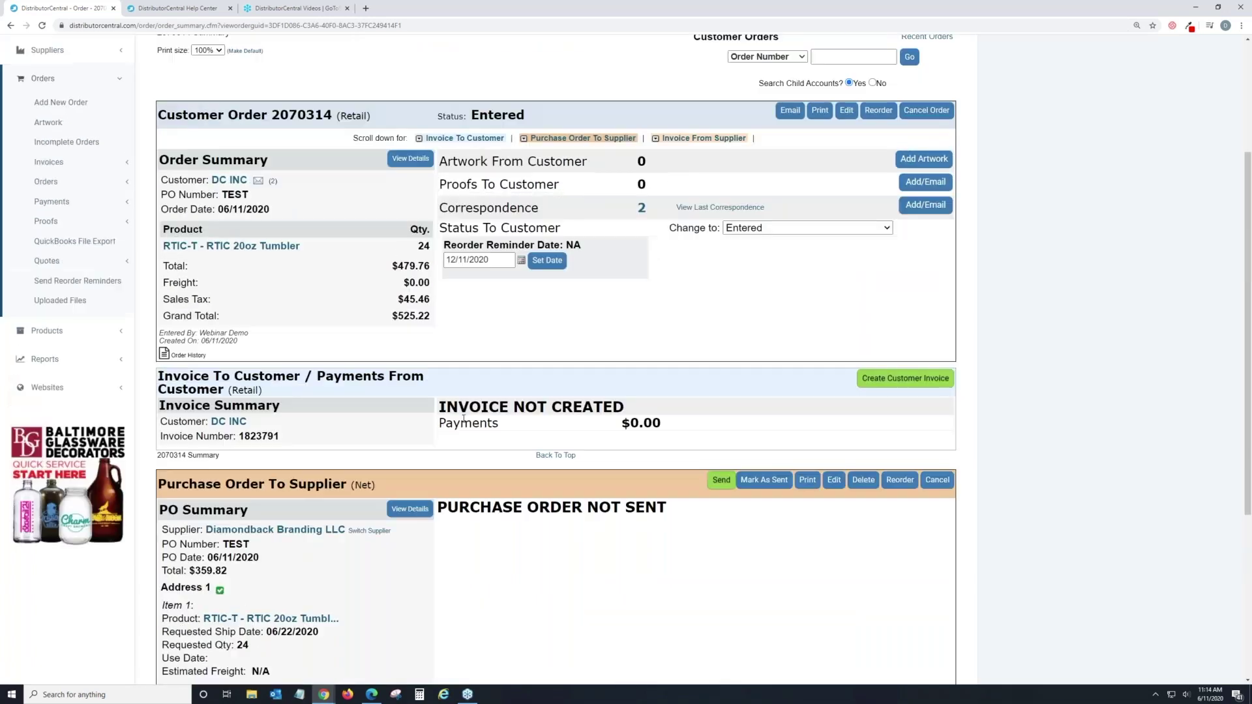
pyautogui.scroll(1, 445, 399)
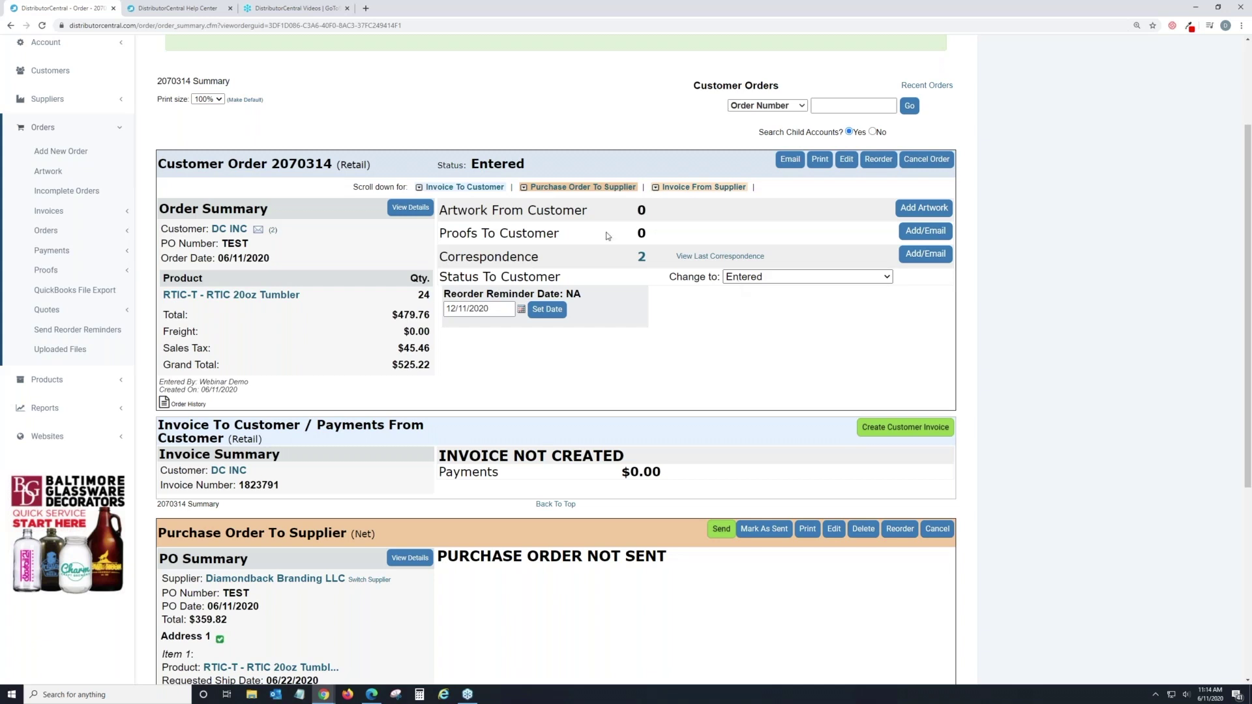
pyautogui.click(738, 280)
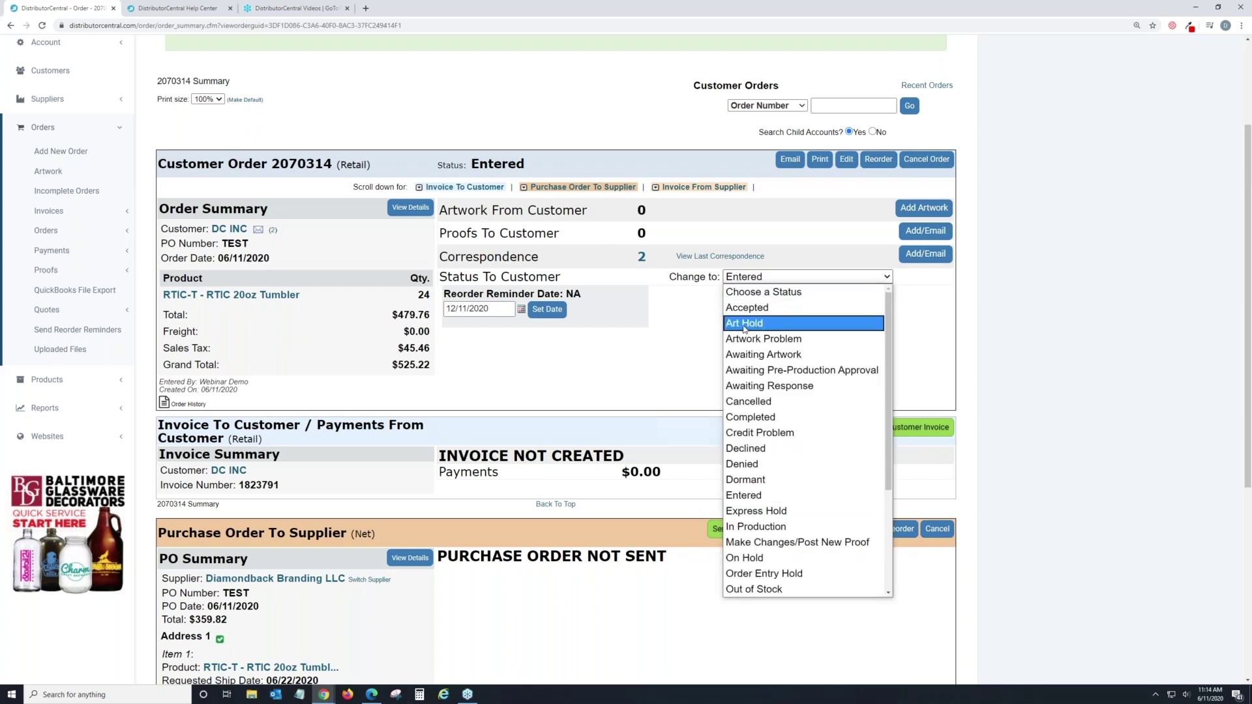
pyautogui.click(663, 338)
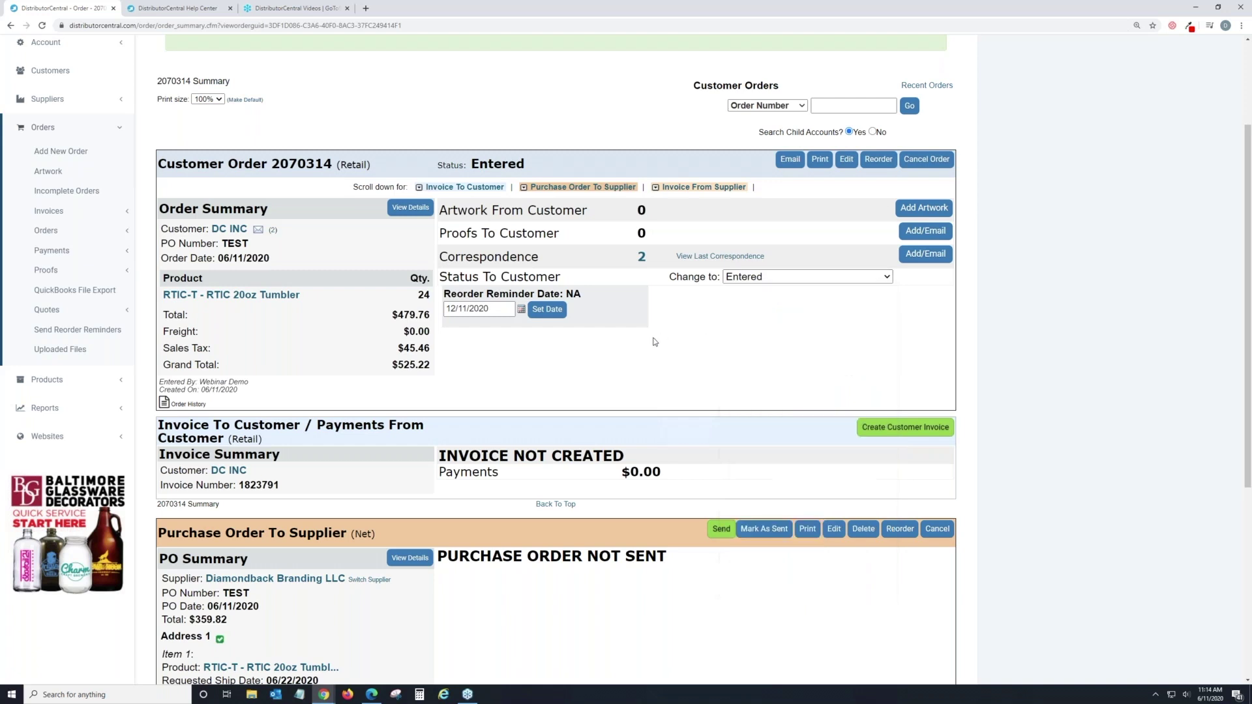
pyautogui.click(750, 278)
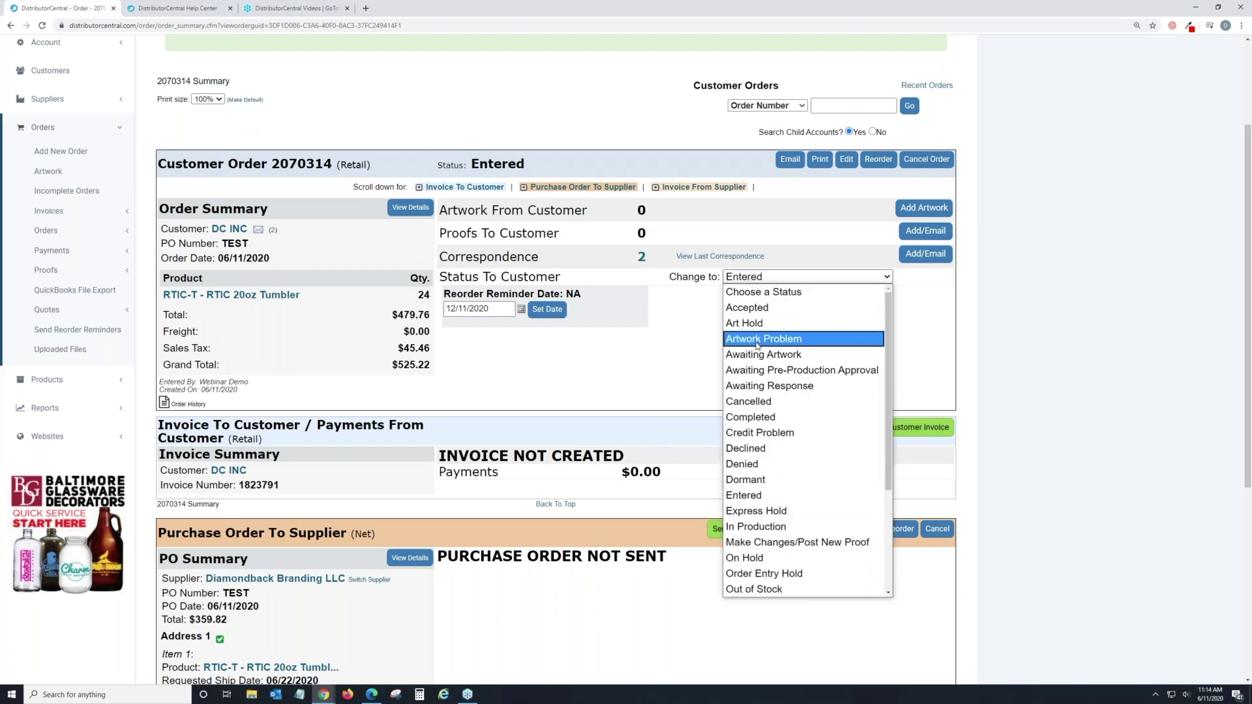
pyautogui.scroll(-1, 767, 511)
pyautogui.scroll(-3, 767, 515)
pyautogui.scroll(5, 767, 516)
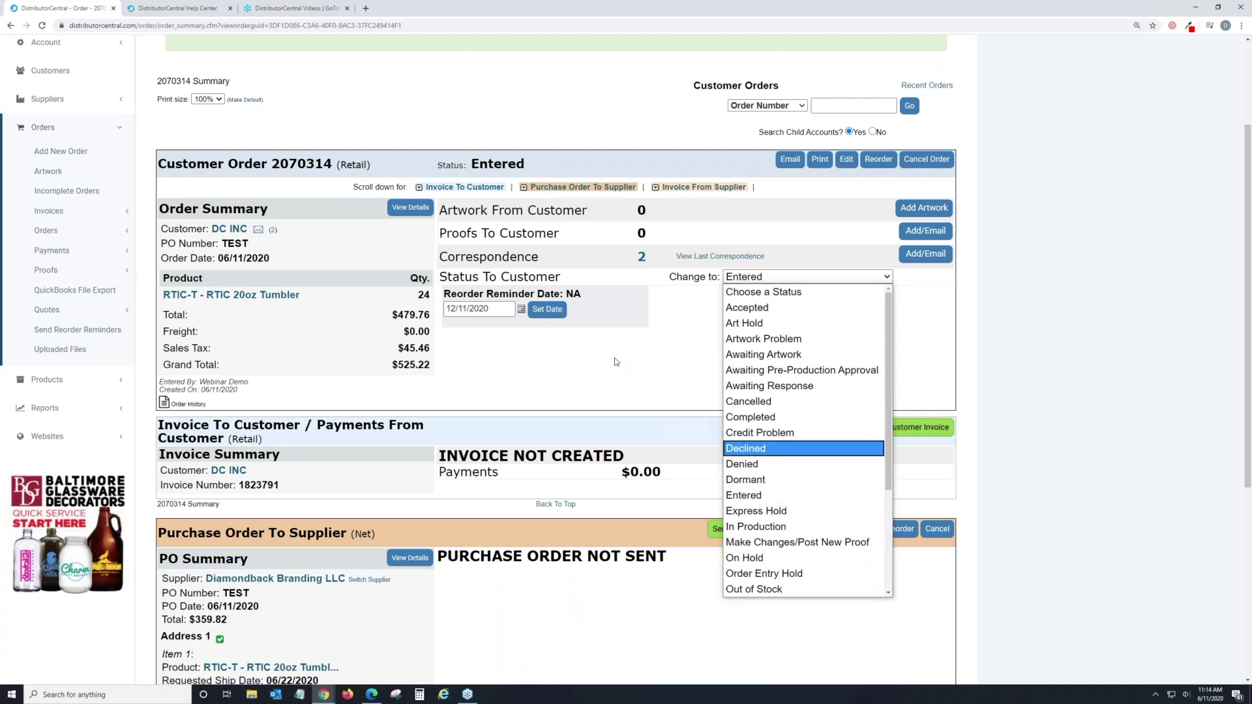
pyautogui.click(644, 366)
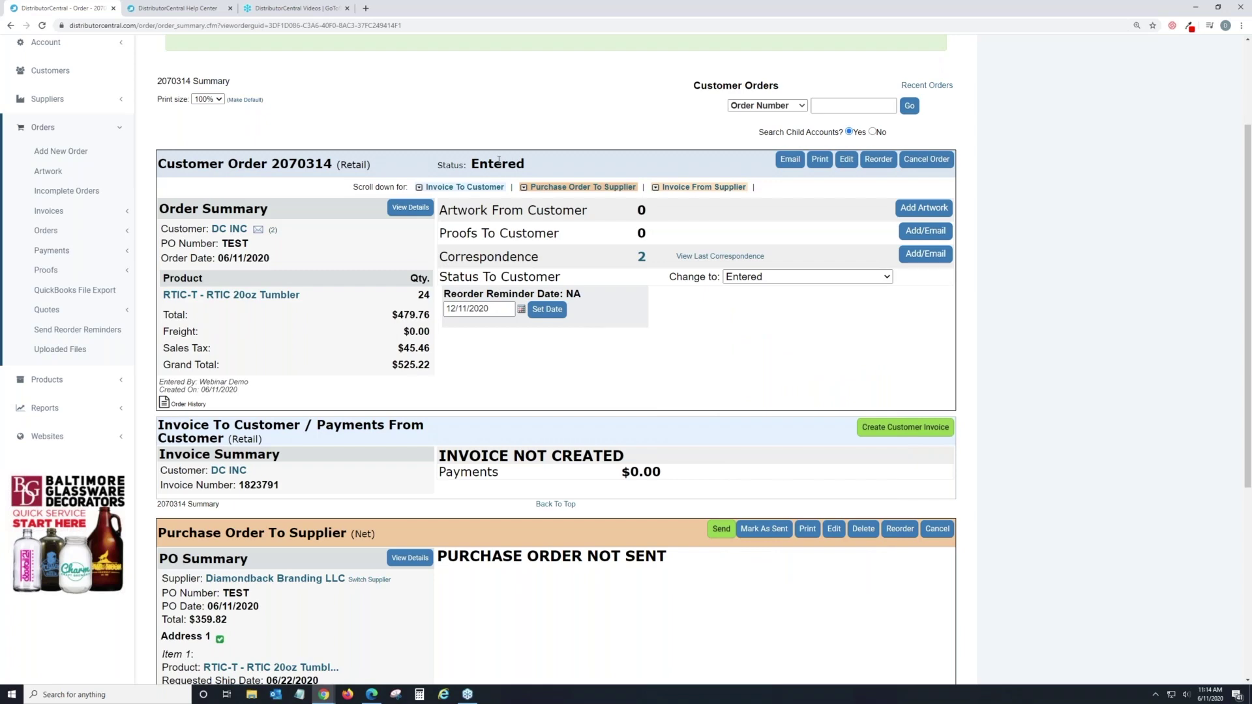
pyautogui.scroll(-1, 549, 197)
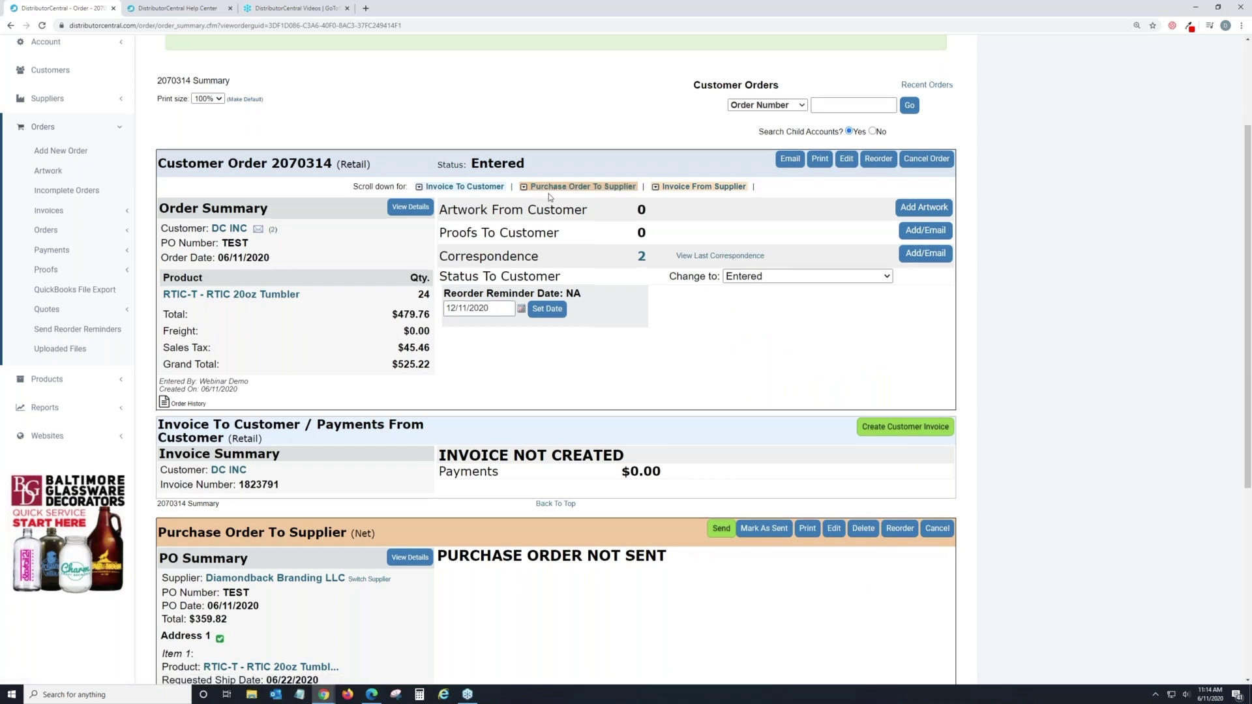
pyautogui.scroll(-2, 549, 198)
pyautogui.scroll(2, 549, 197)
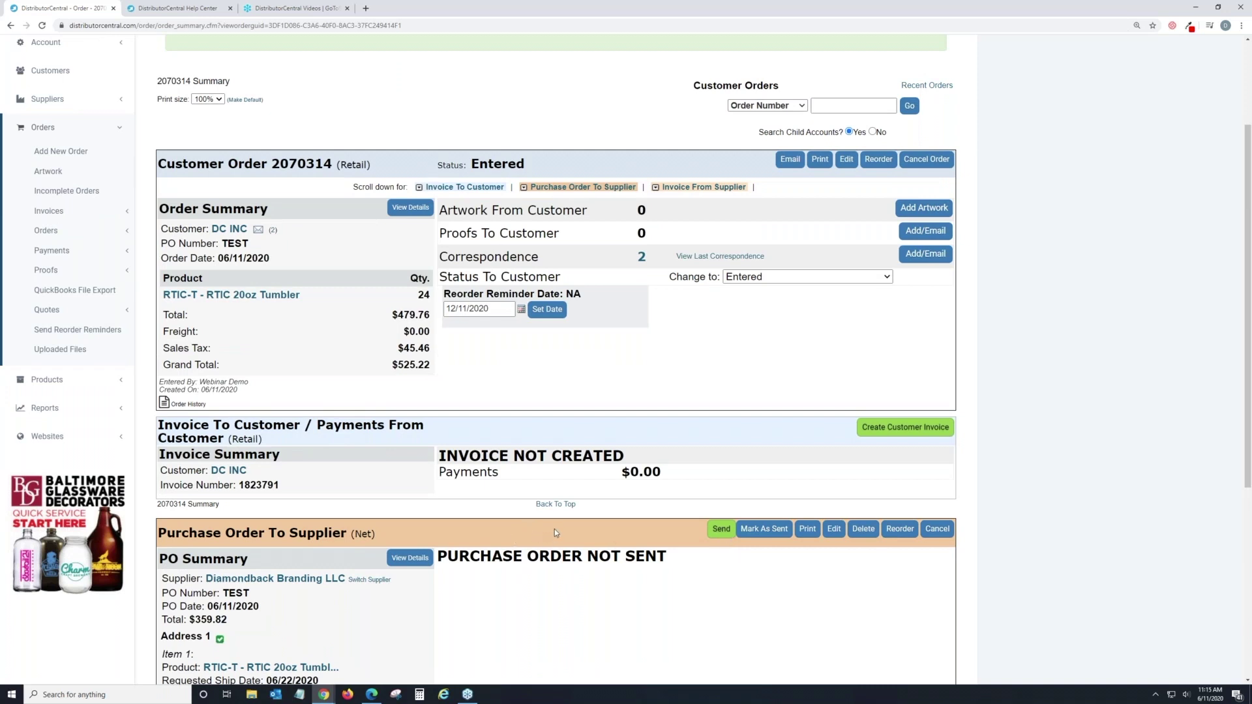
pyautogui.scroll(-2, 584, 435)
pyautogui.scroll(-2, 584, 438)
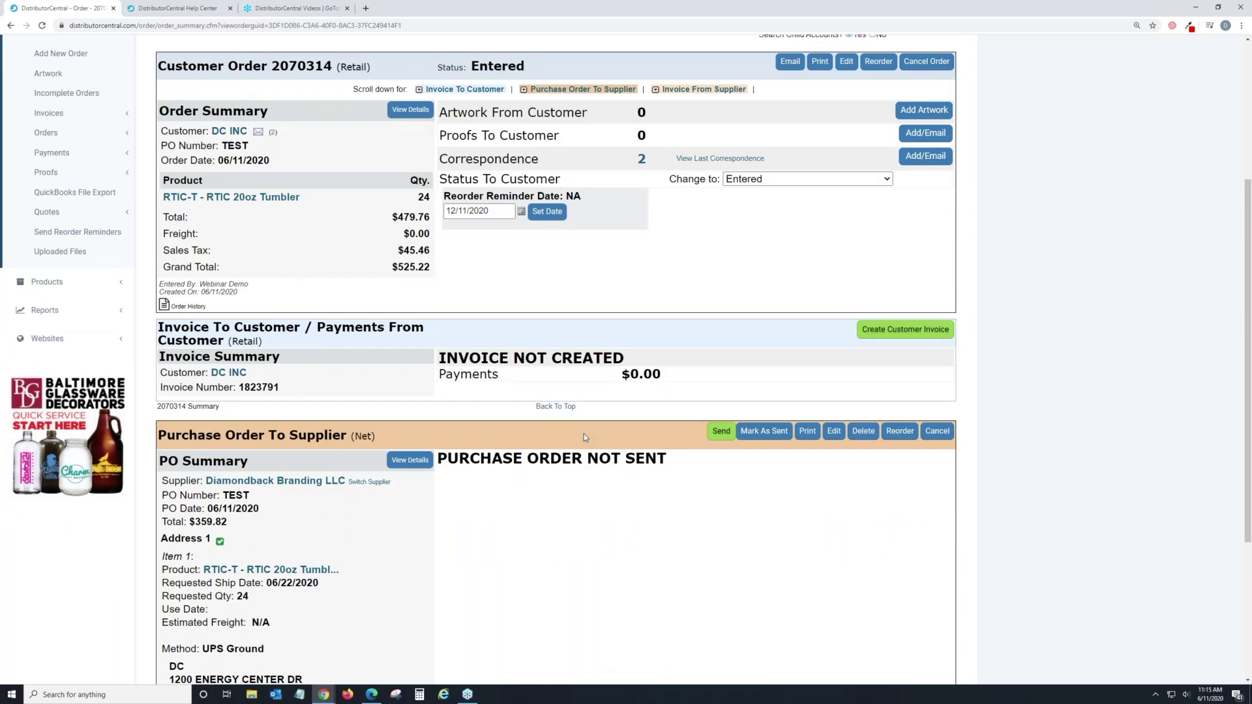
pyautogui.scroll(-3, 583, 436)
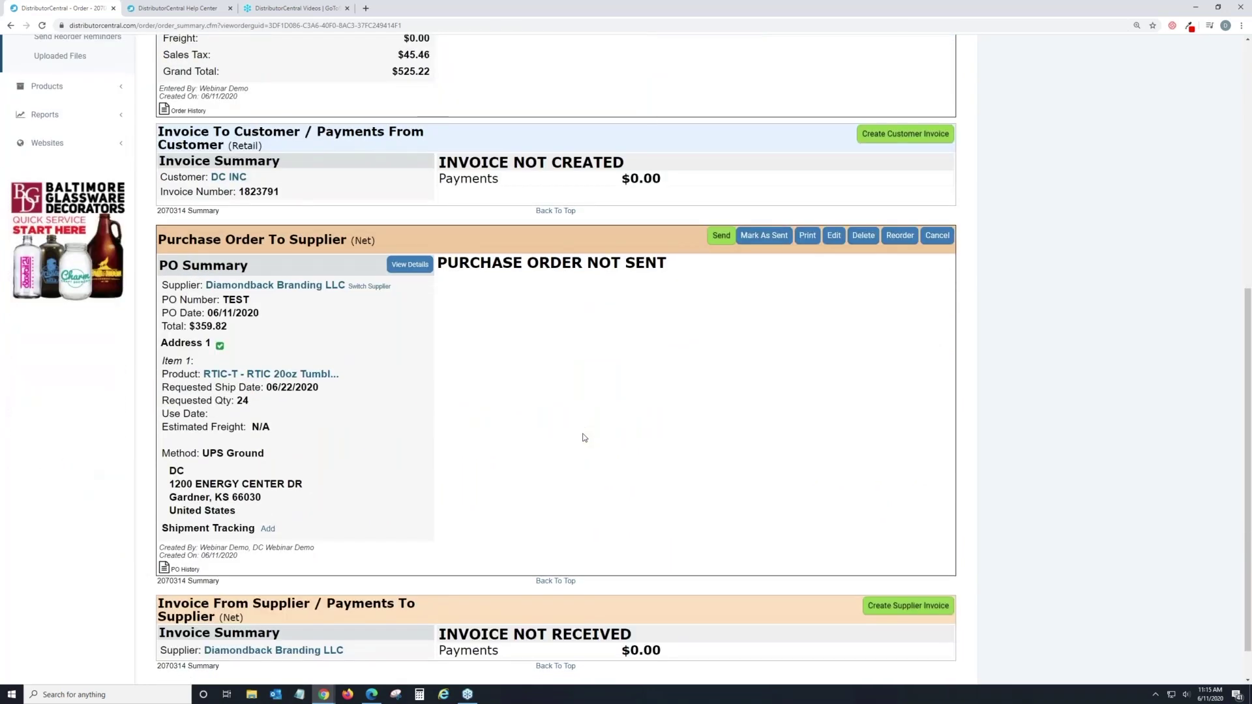
pyautogui.scroll(-1, 584, 436)
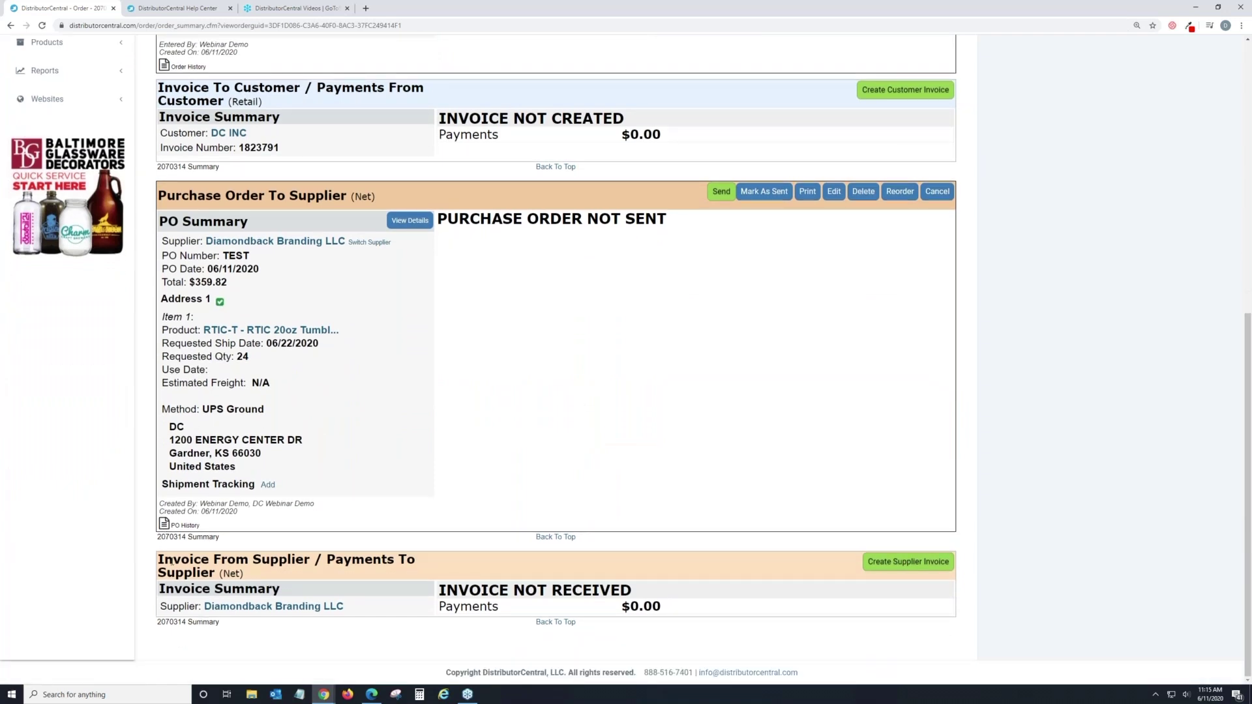
pyautogui.moveTo(159, 560); pyautogui.dragTo(244, 574)
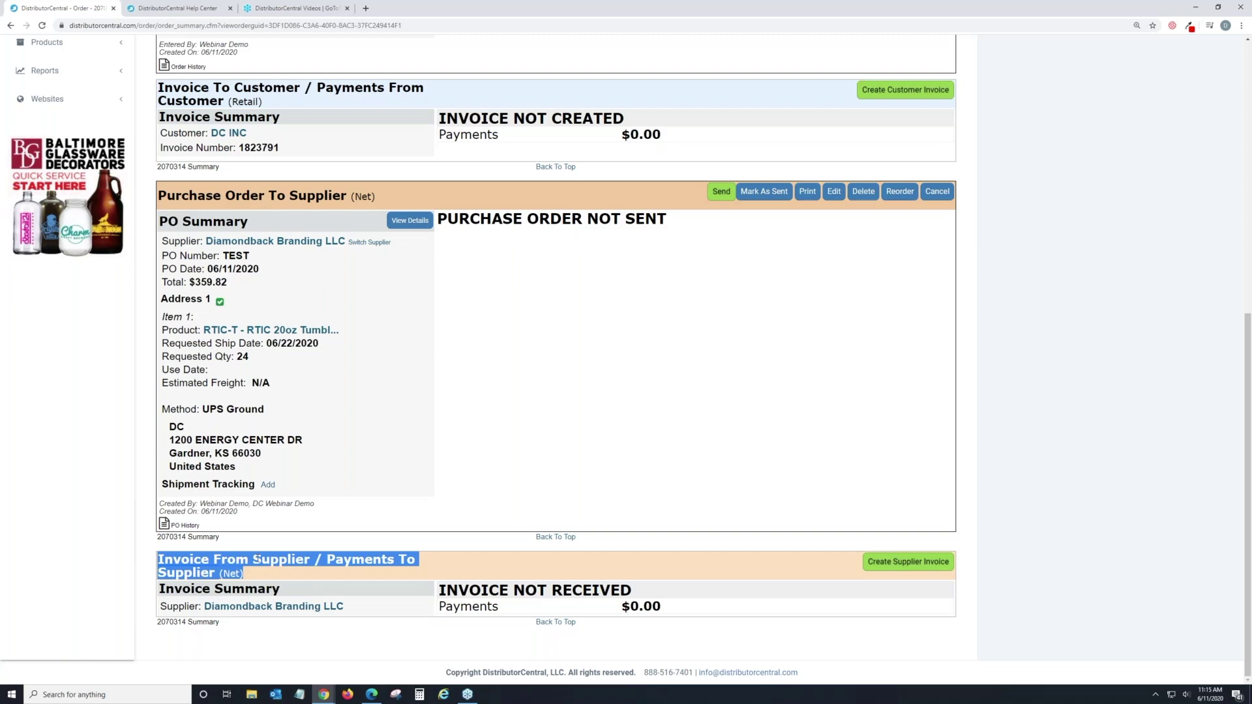
pyautogui.click(265, 577)
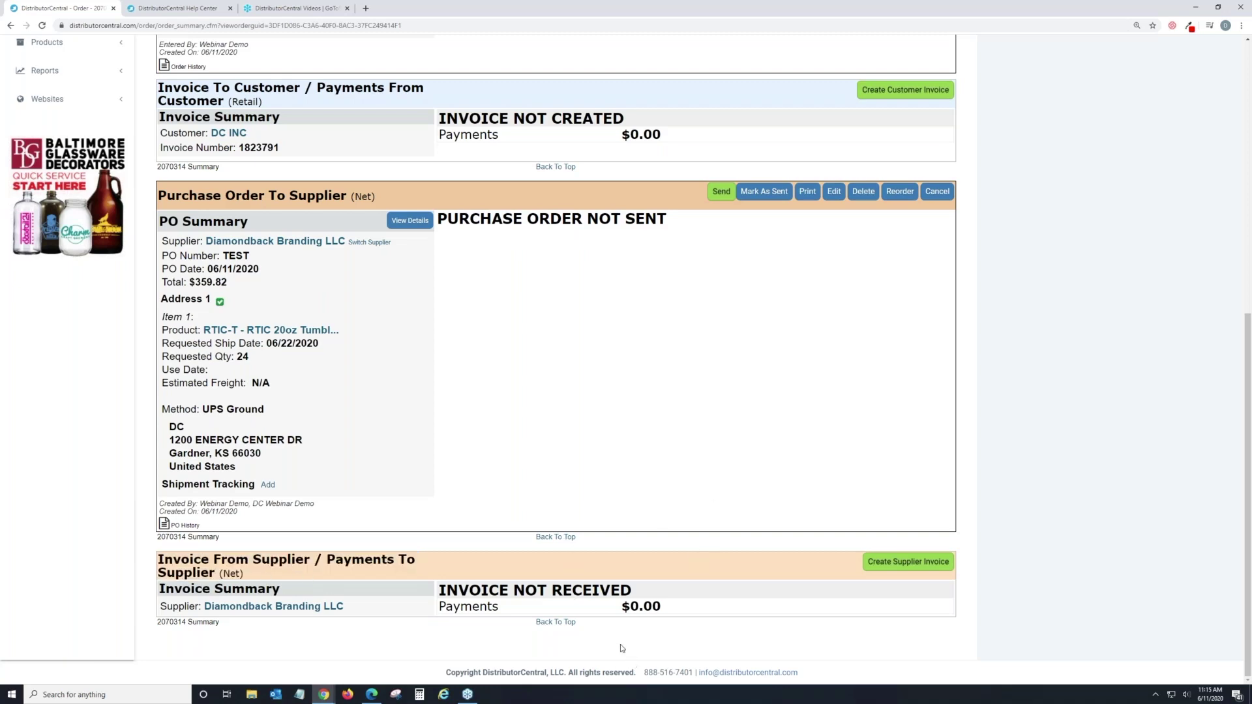
pyautogui.scroll(2, 622, 649)
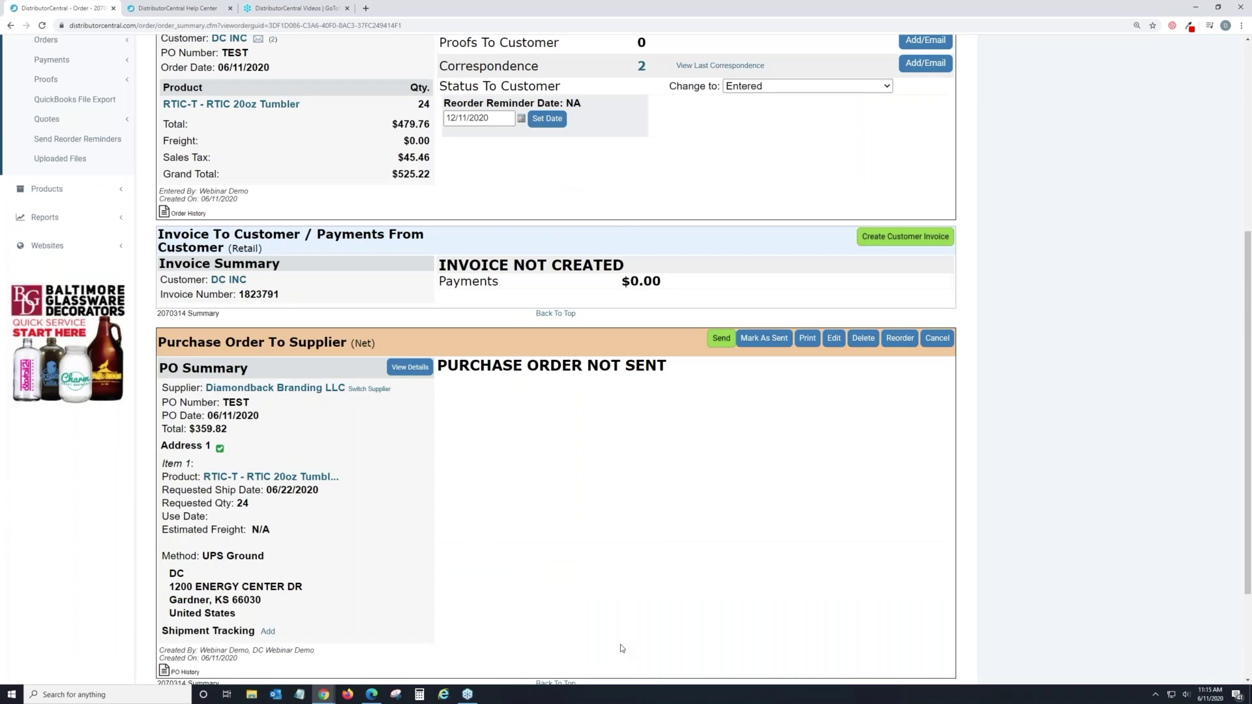
pyautogui.scroll(-2, 621, 644)
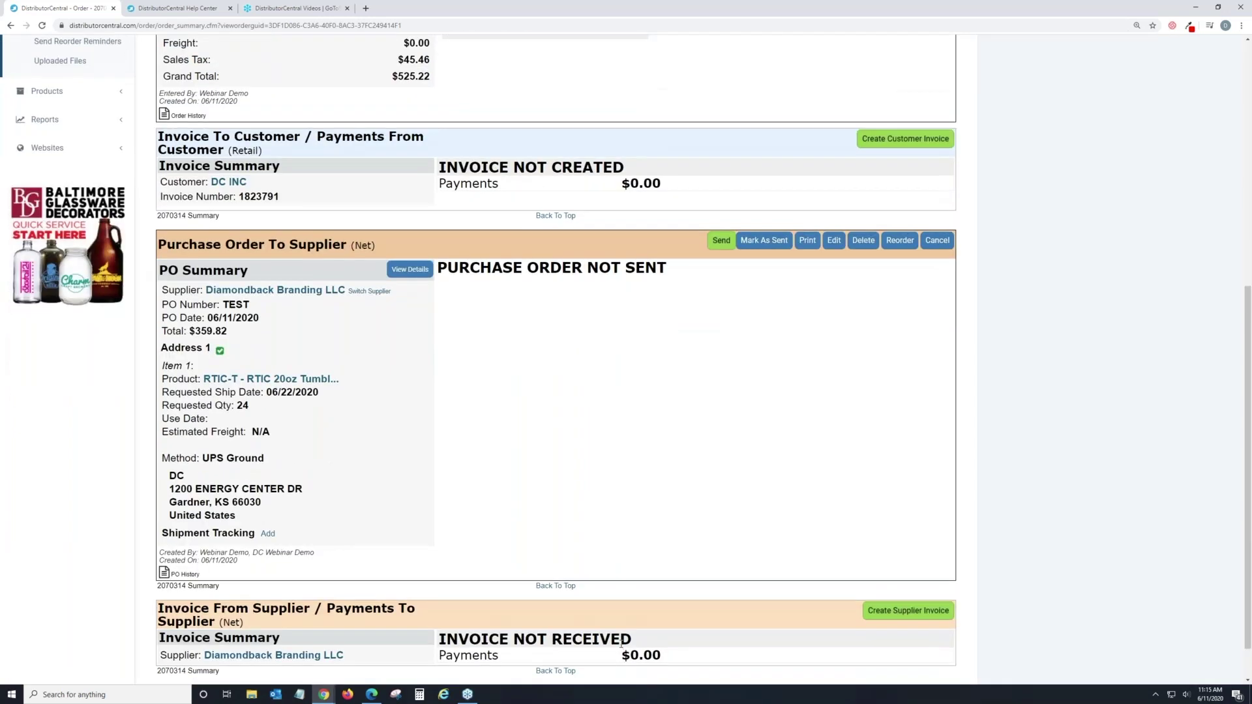
pyautogui.scroll(2, 621, 643)
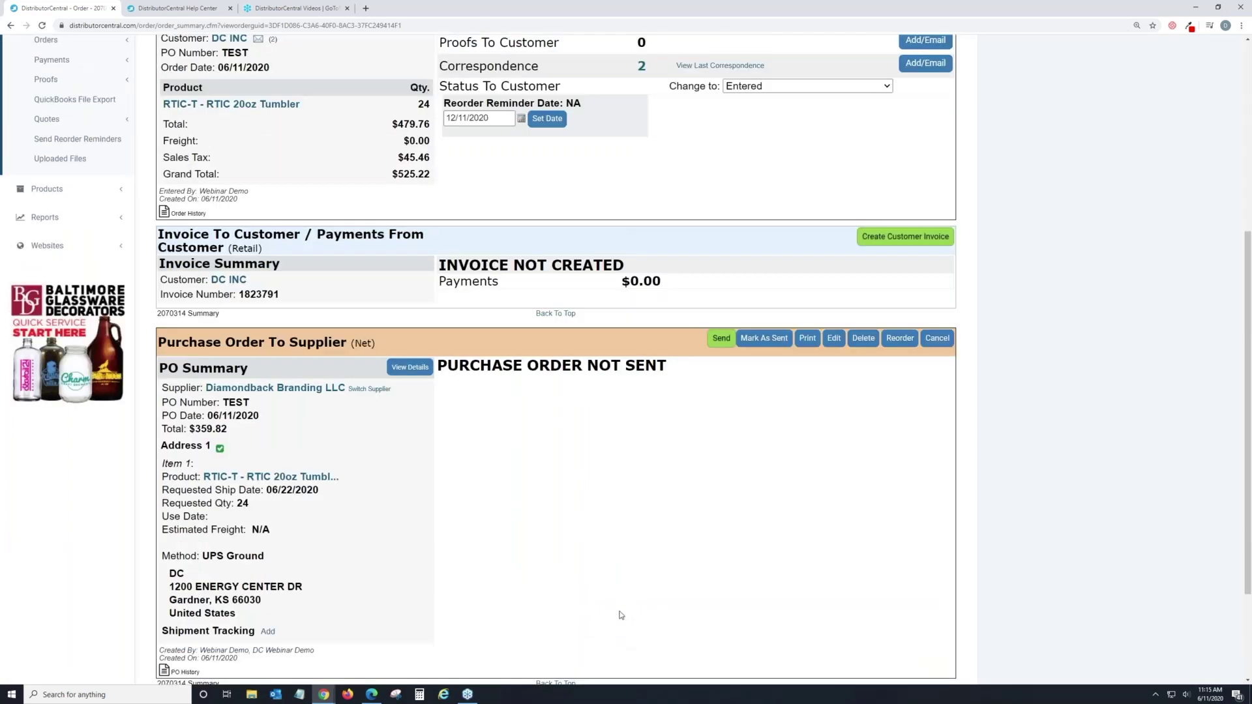
pyautogui.scroll(3, 621, 616)
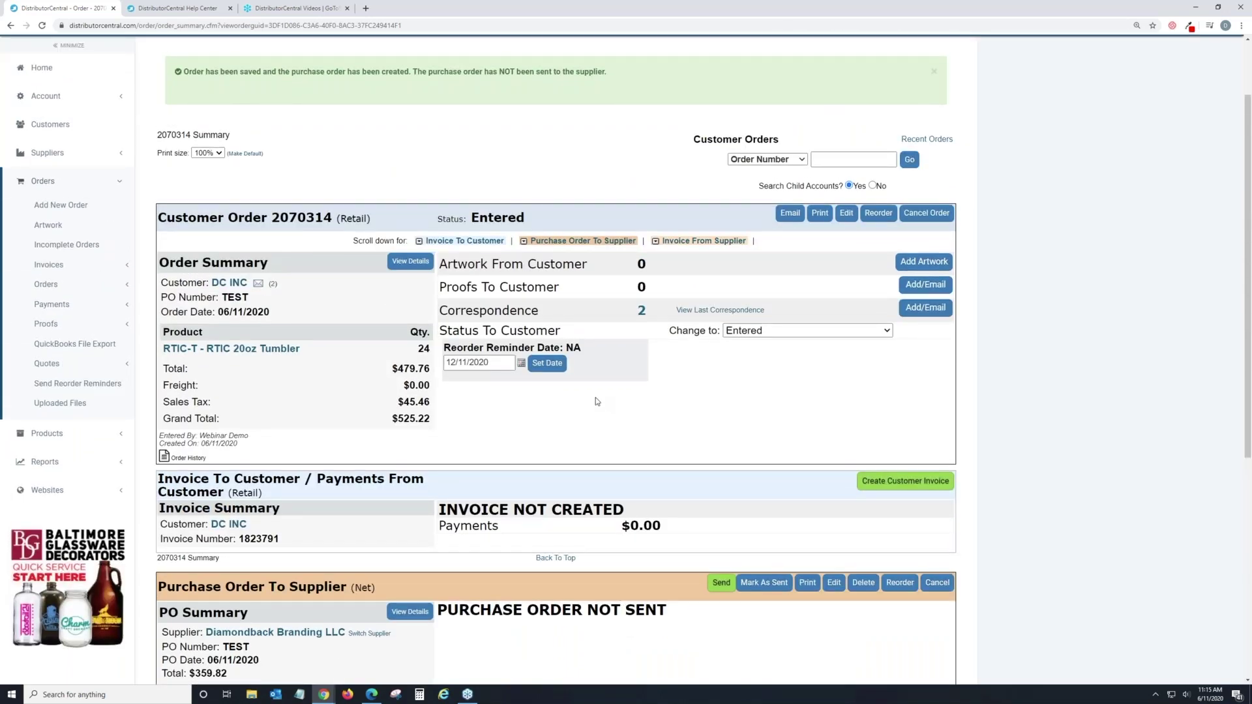
pyautogui.scroll(2, 597, 401)
pyautogui.scroll(-2, 597, 401)
pyautogui.scroll(-1, 596, 401)
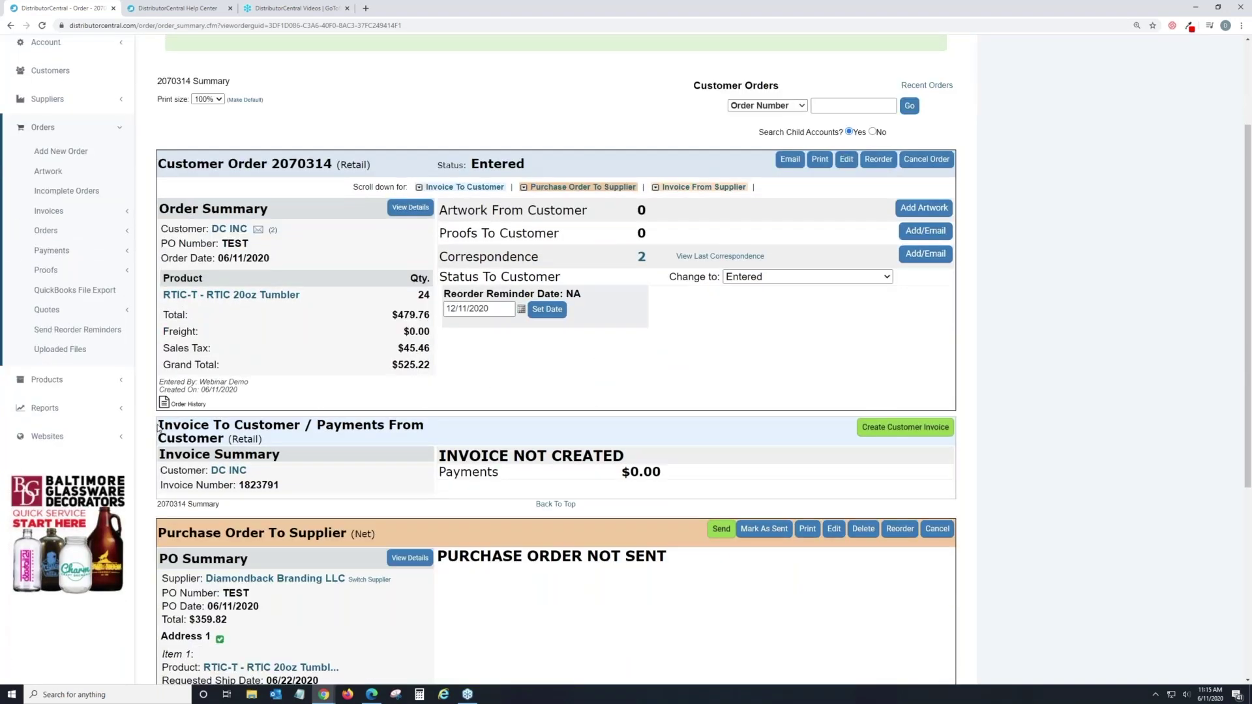
pyautogui.moveTo(158, 425); pyautogui.dragTo(301, 438)
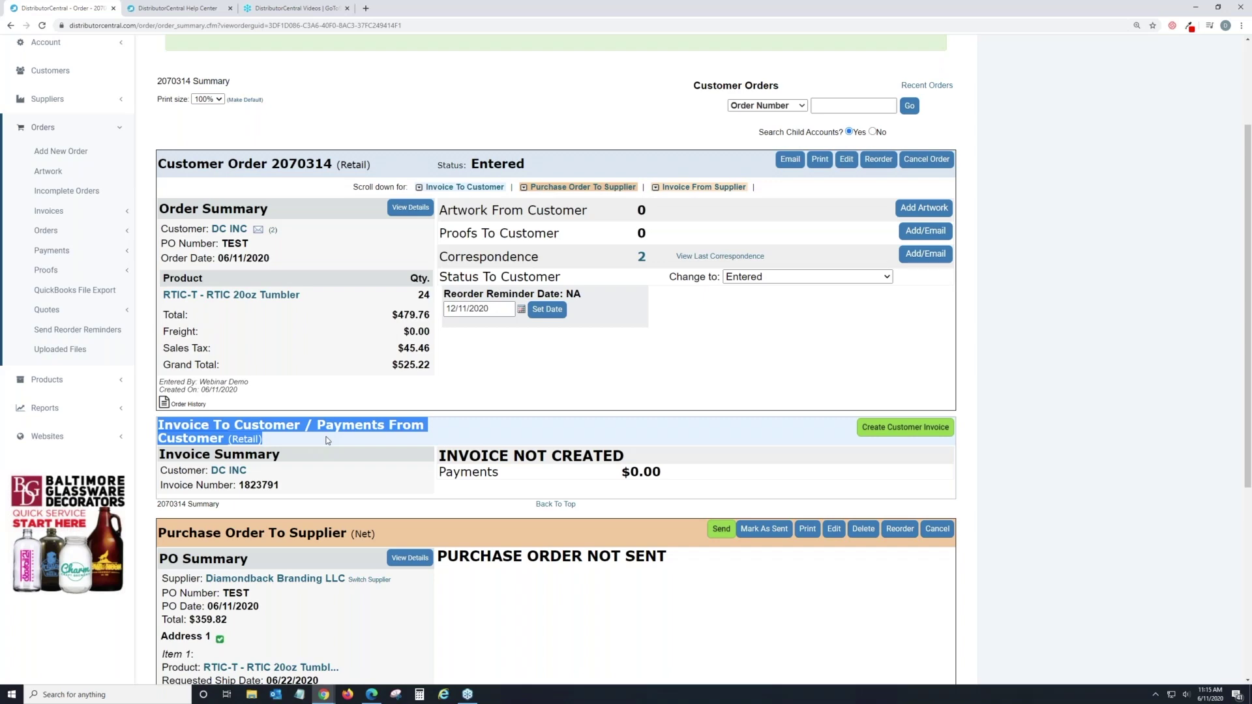
pyautogui.click(489, 435)
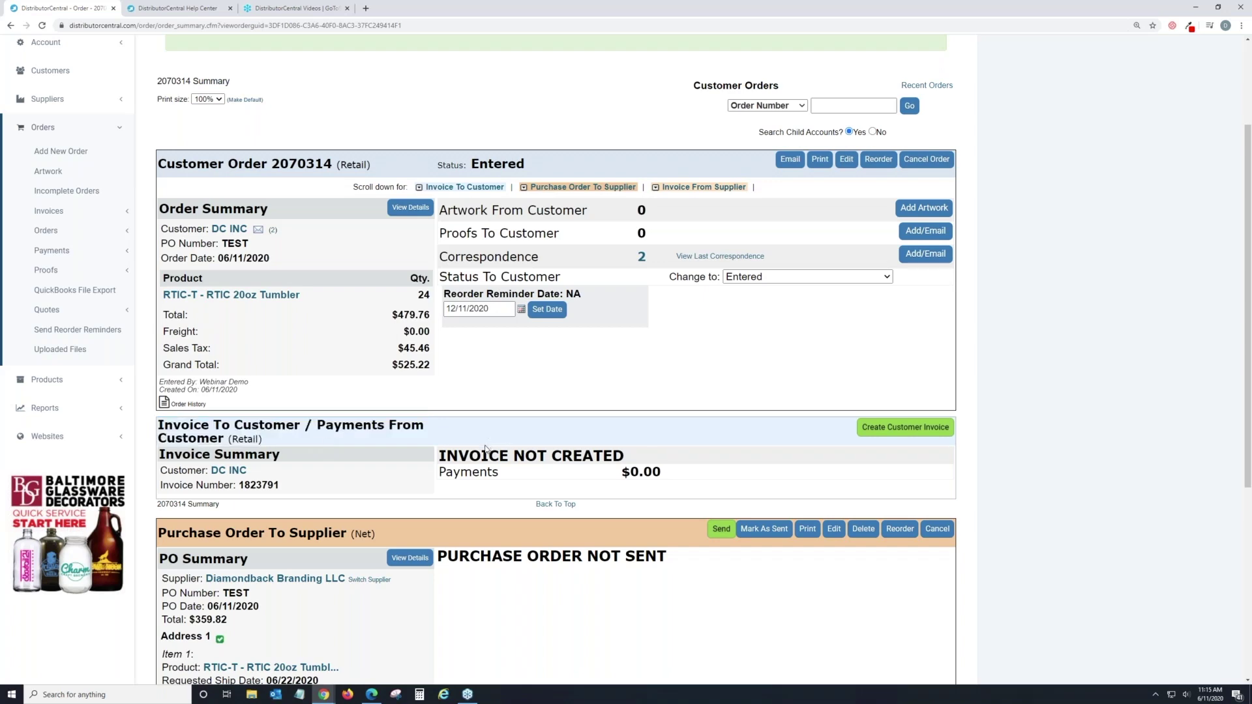
pyautogui.scroll(1, 480, 450)
pyautogui.scroll(2, 496, 359)
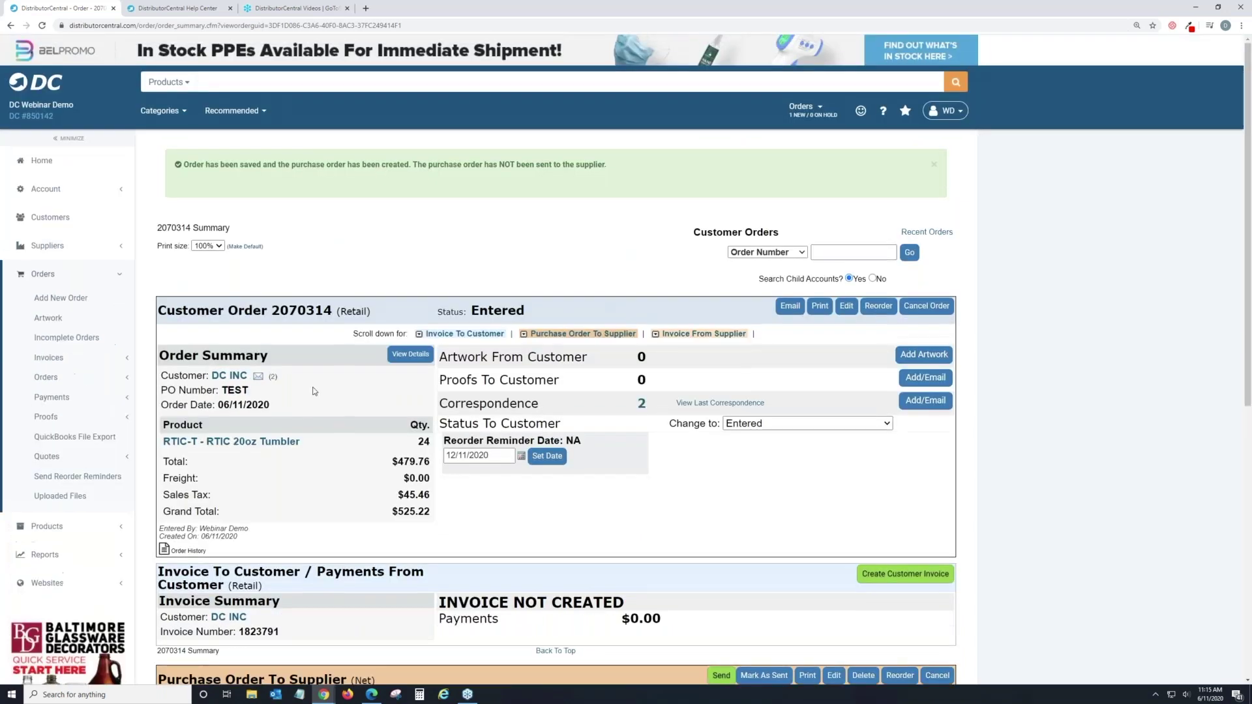
pyautogui.doubleClick(302, 310)
pyautogui.rightClick(308, 305)
pyautogui.click(315, 314)
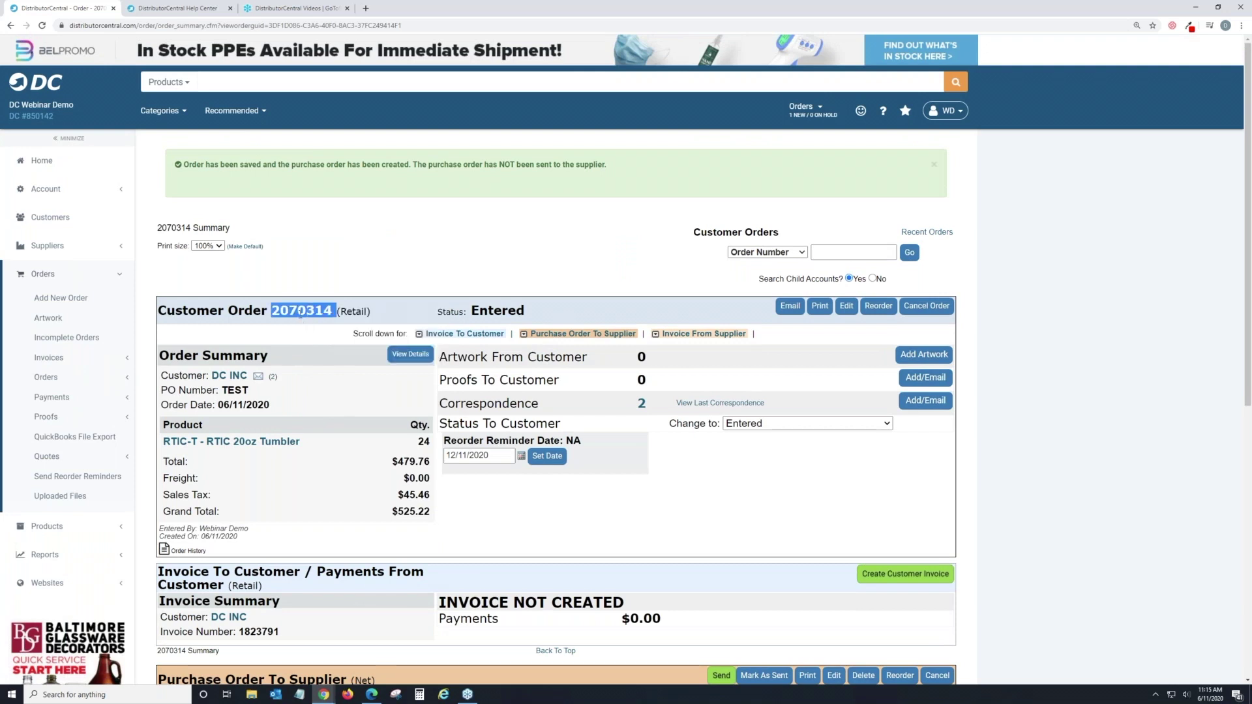
pyautogui.click(303, 314)
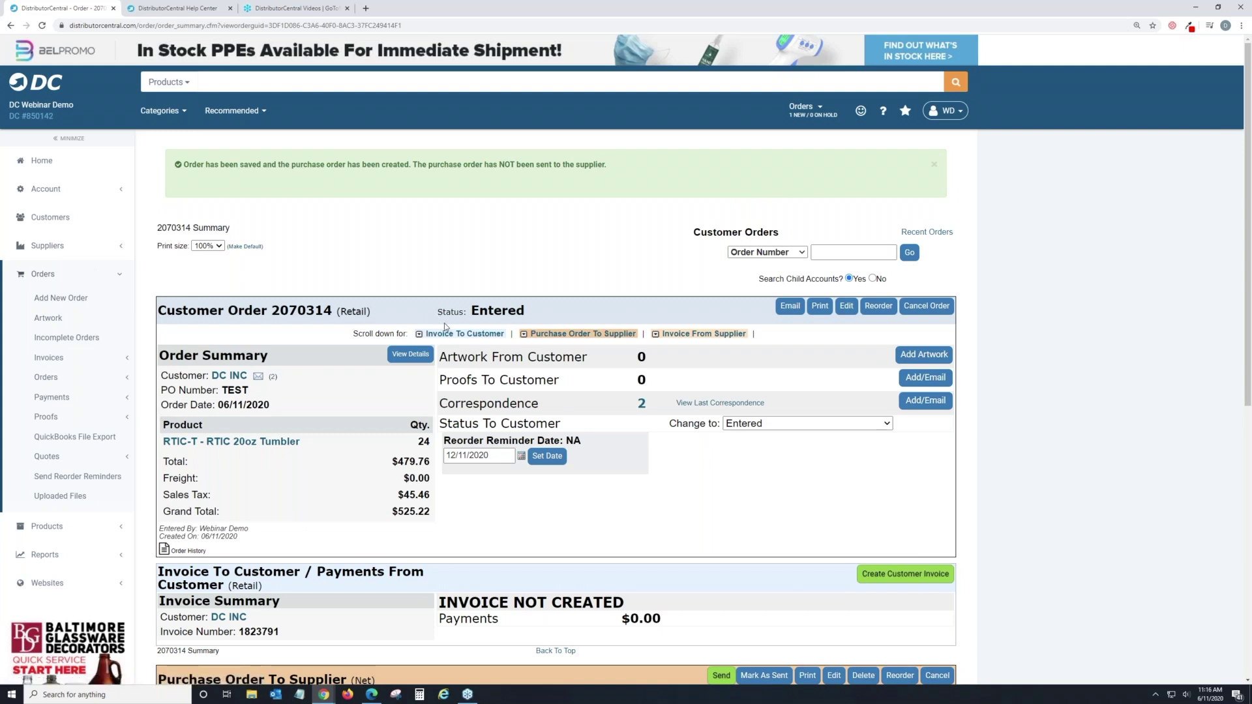
# Open Account > Payment > Payment Setup and look through the Payment Types (Available) list.
pyautogui.click(79, 197)
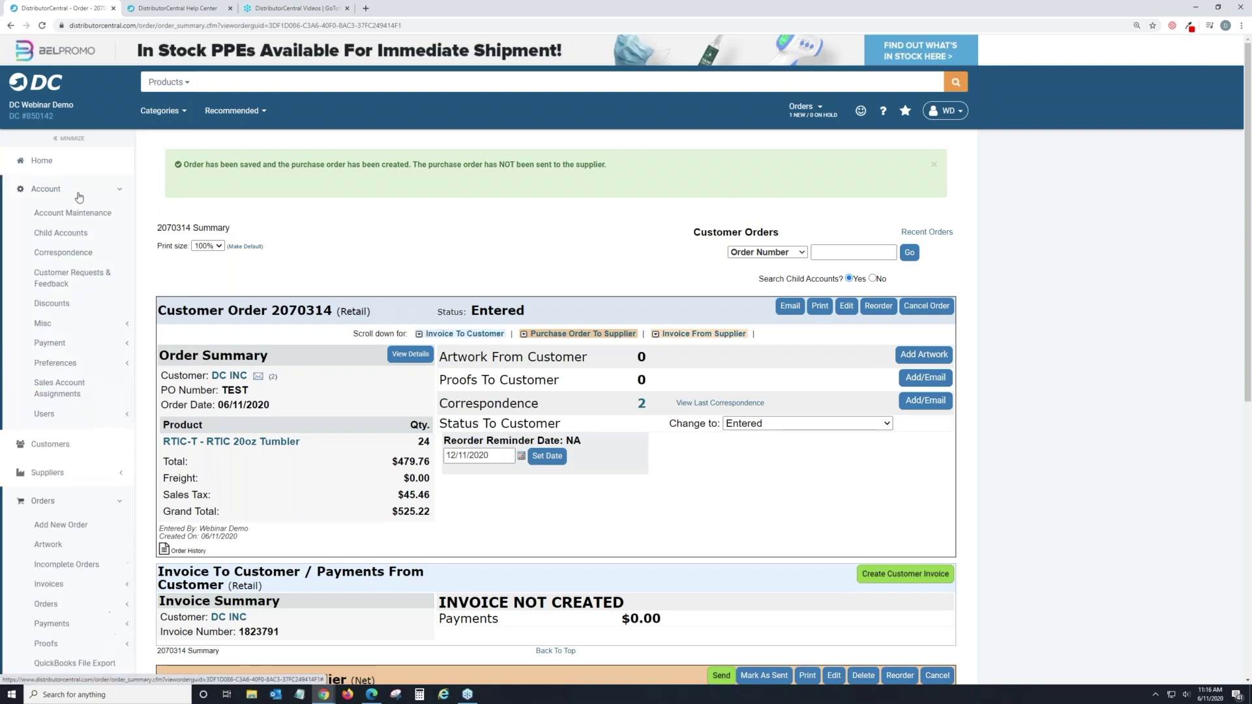
pyautogui.click(68, 345)
pyautogui.click(84, 391)
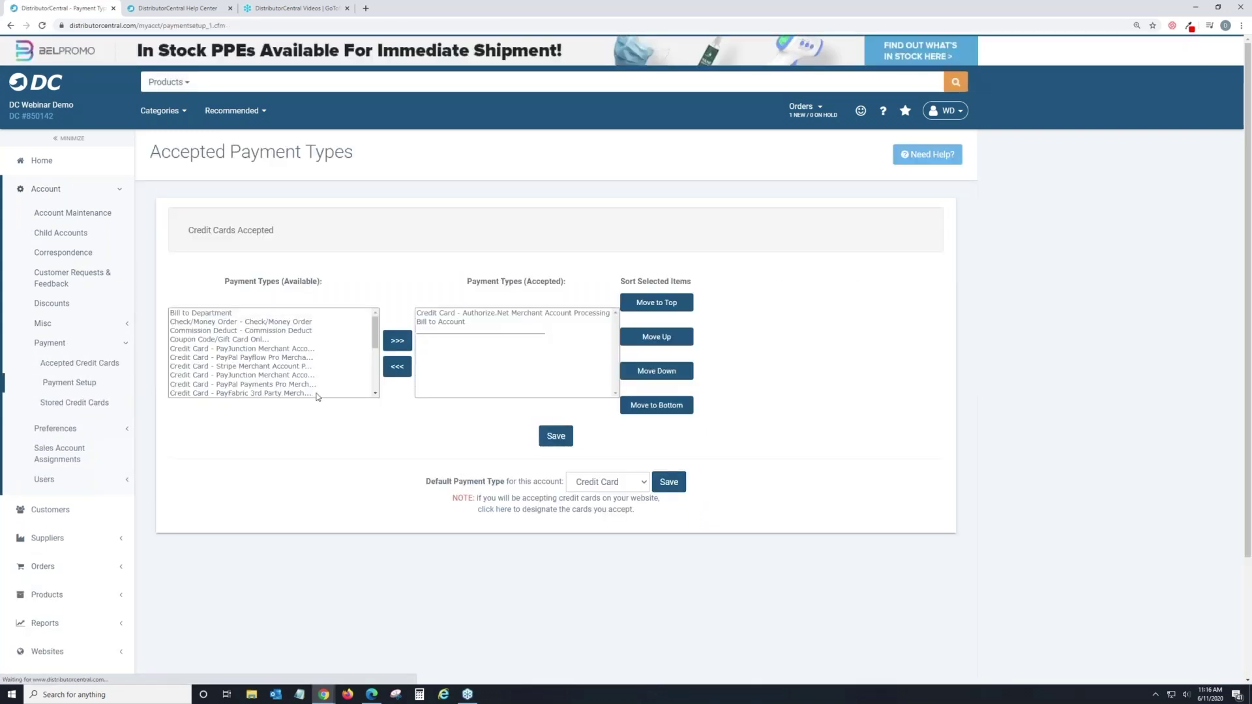
pyautogui.scroll(-5, 270, 321)
pyautogui.scroll(5, 271, 321)
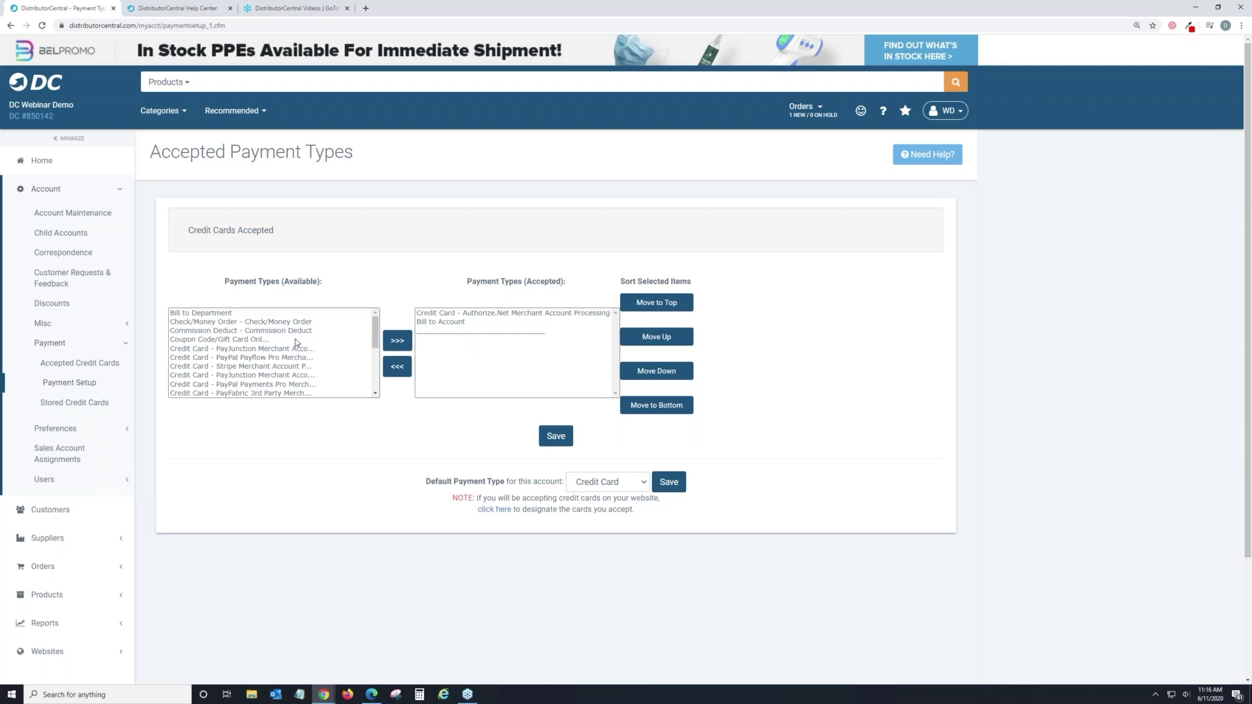
pyautogui.scroll(-5, 274, 341)
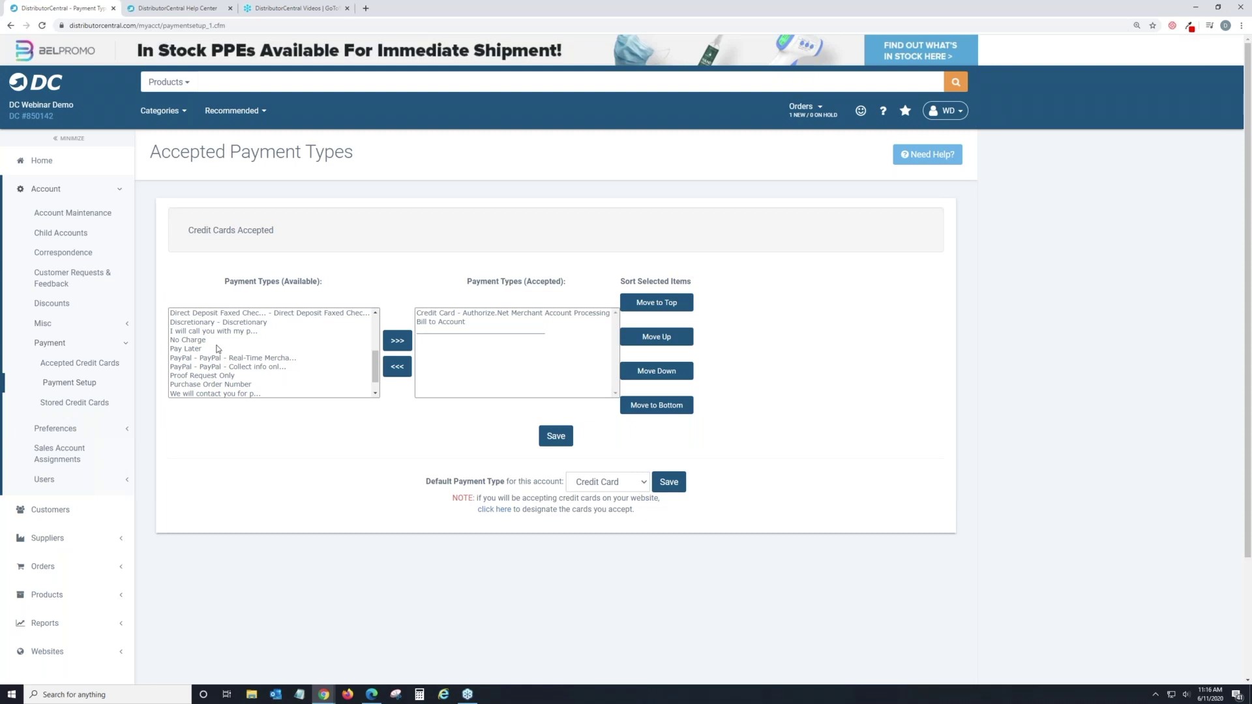
pyautogui.scroll(5, 218, 353)
pyautogui.scroll(-4, 218, 351)
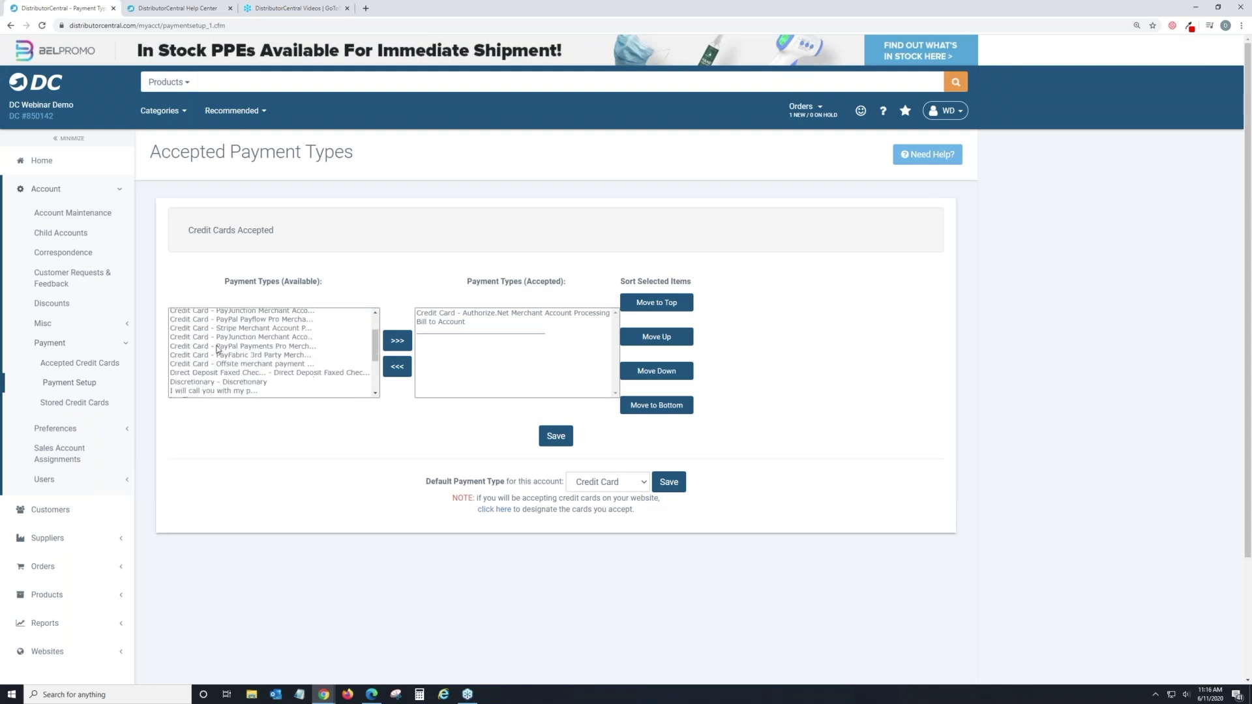
pyautogui.scroll(4, 218, 351)
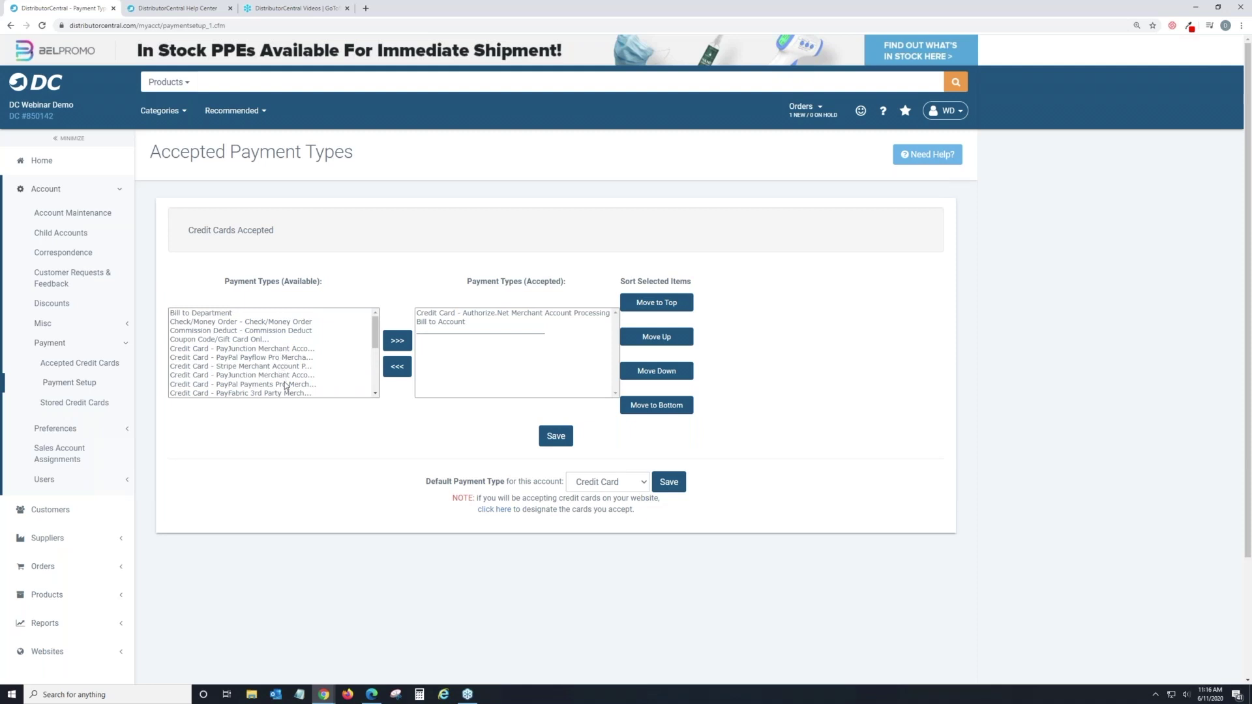
pyautogui.scroll(-1, 285, 382)
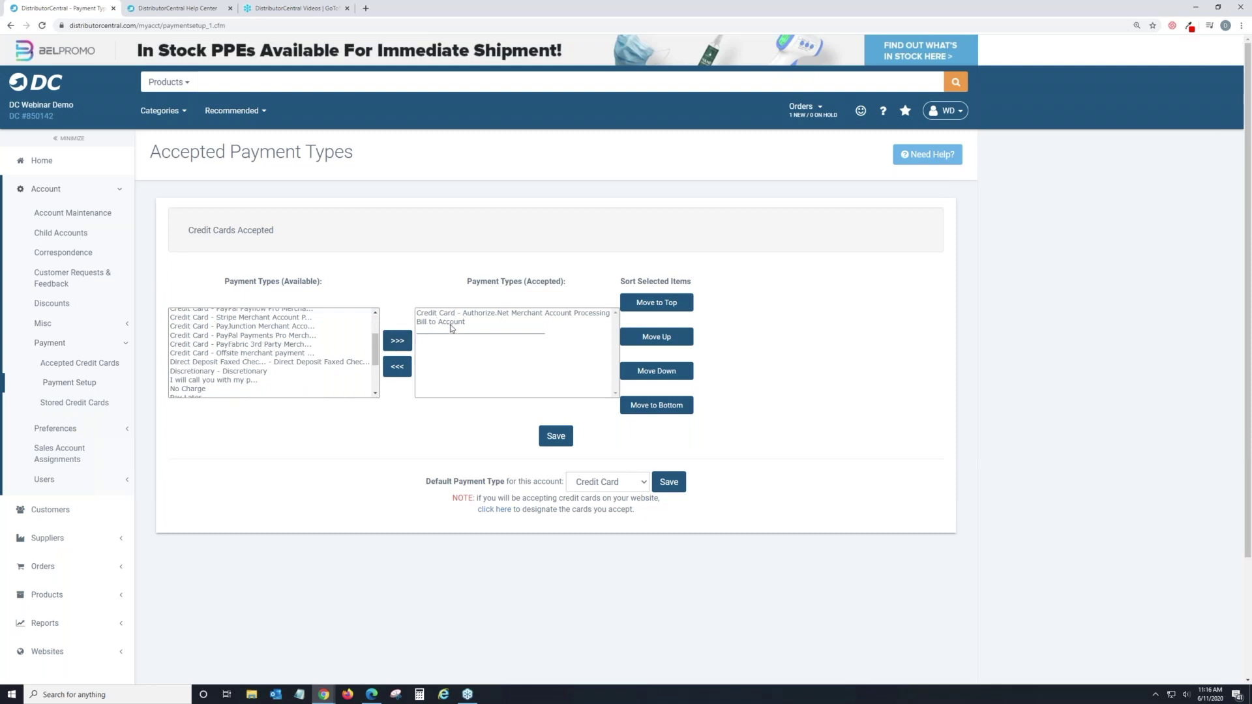
# Clear Bill to Account and Authorize.Net out of the accepted payment types.
pyautogui.click(450, 323)
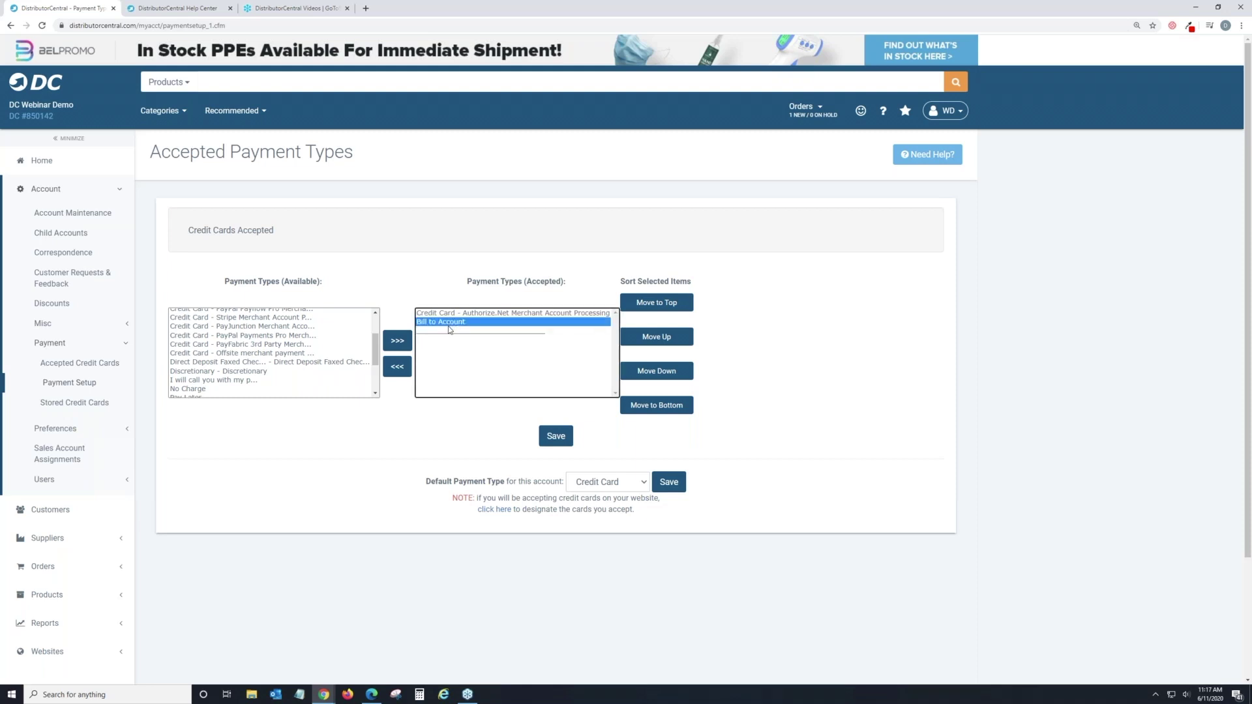
pyautogui.click(399, 367)
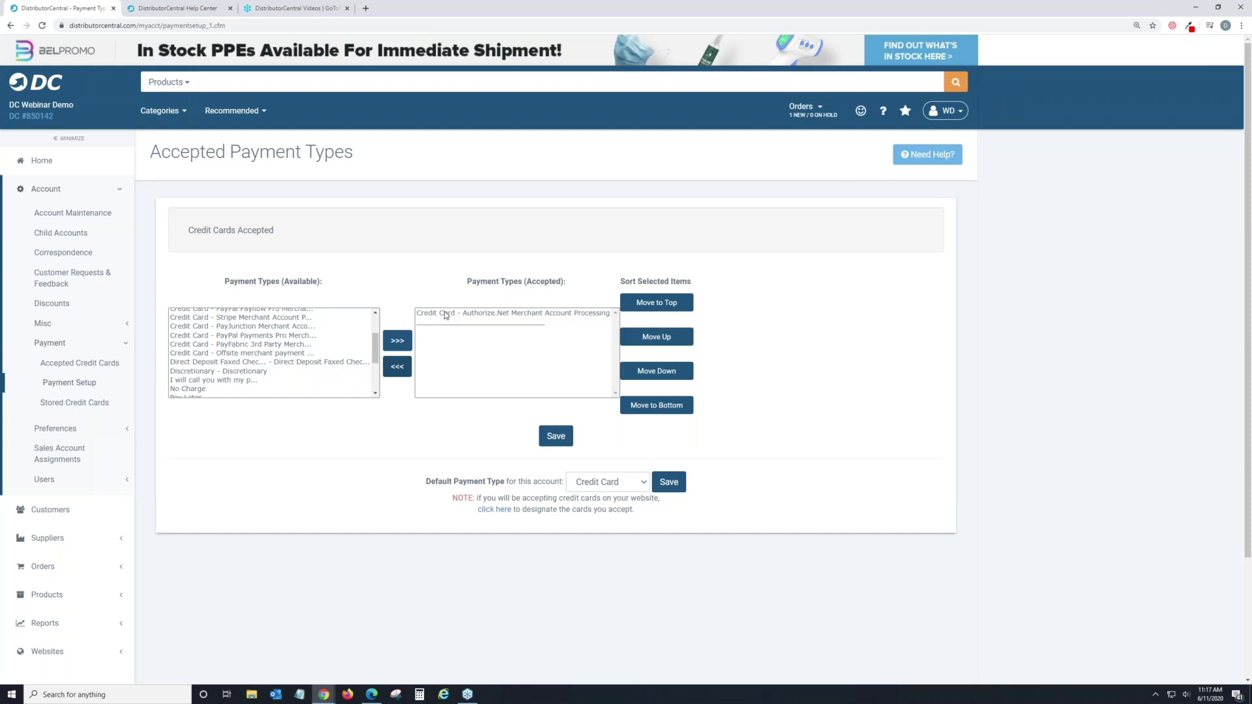
pyautogui.click(446, 314)
pyautogui.click(397, 367)
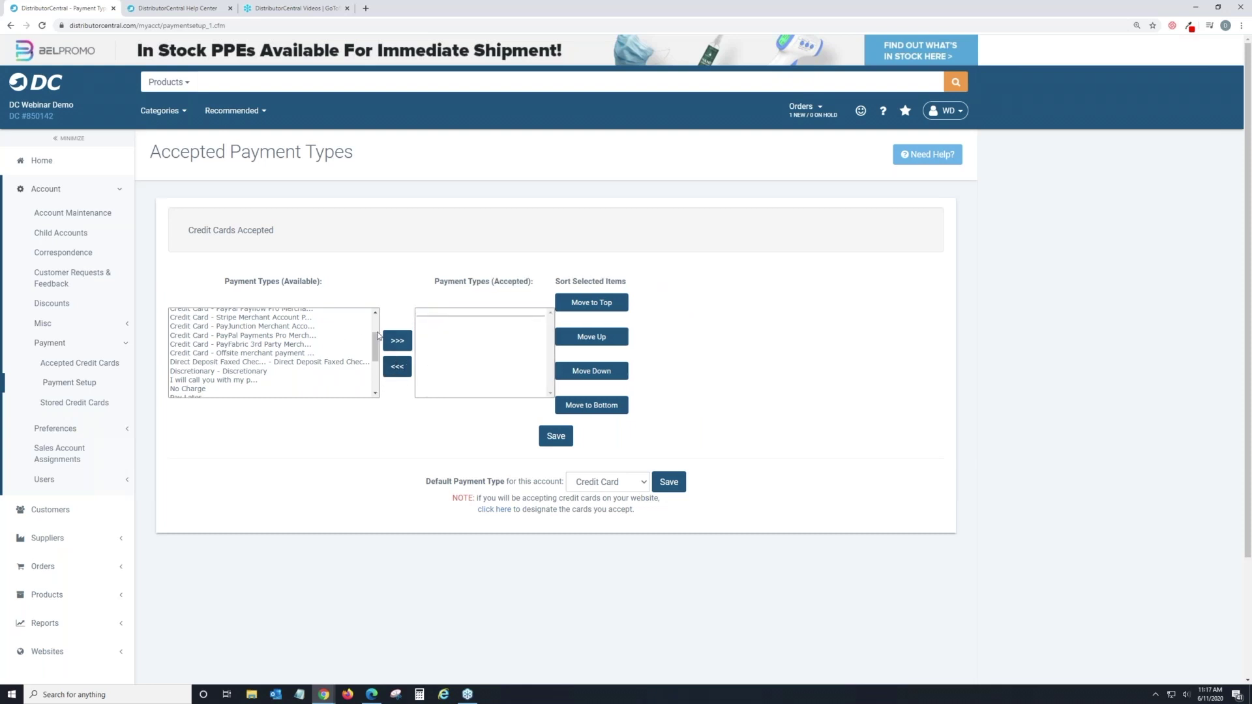
pyautogui.scroll(2, 378, 336)
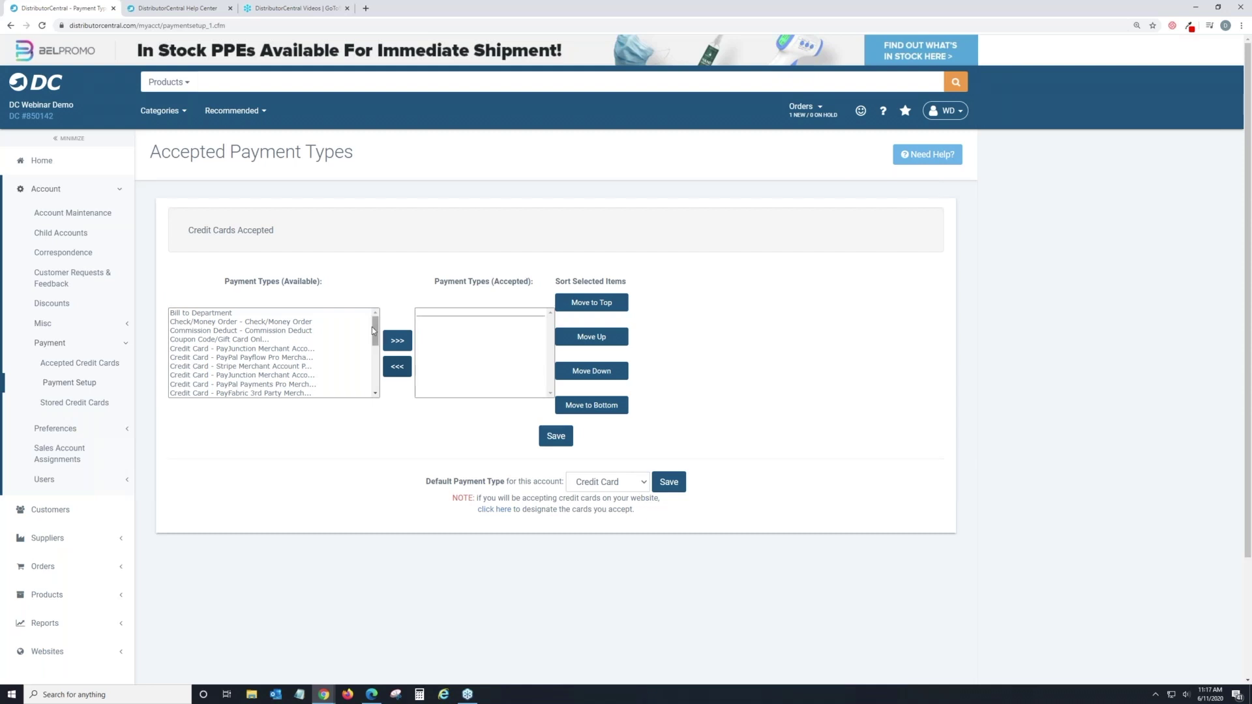
pyautogui.scroll(-5, 280, 346)
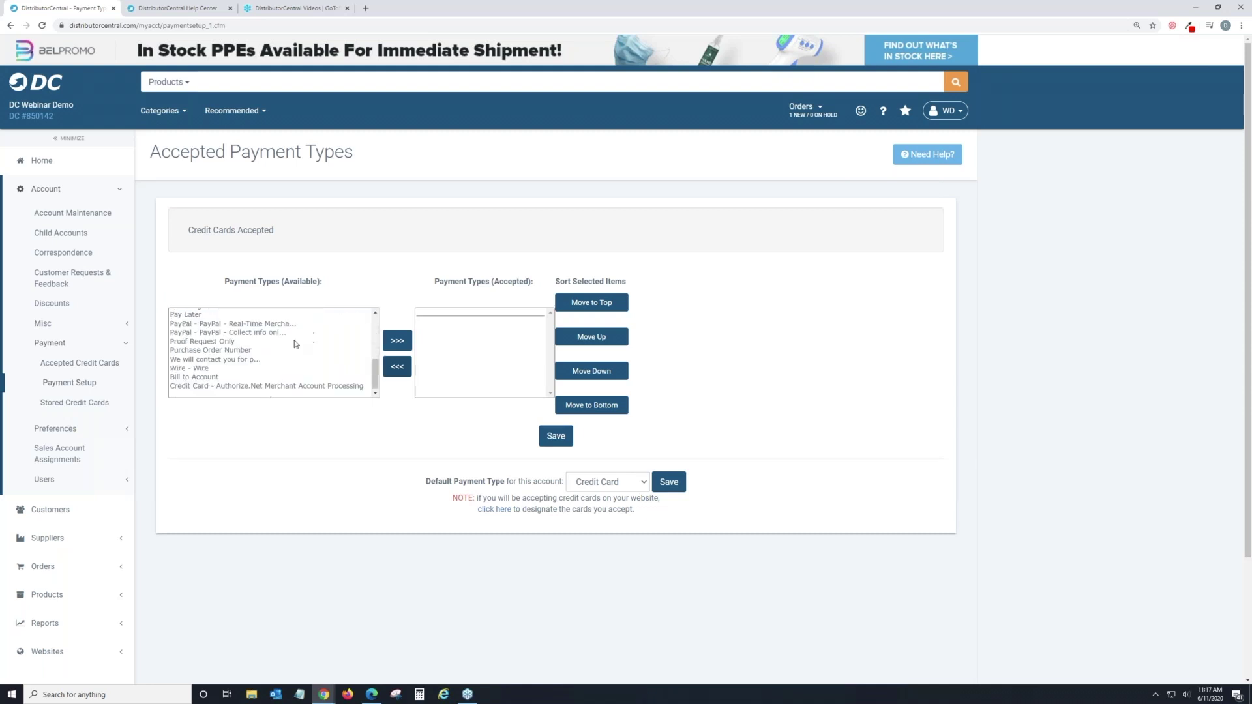
pyautogui.click(237, 377)
pyautogui.click(397, 341)
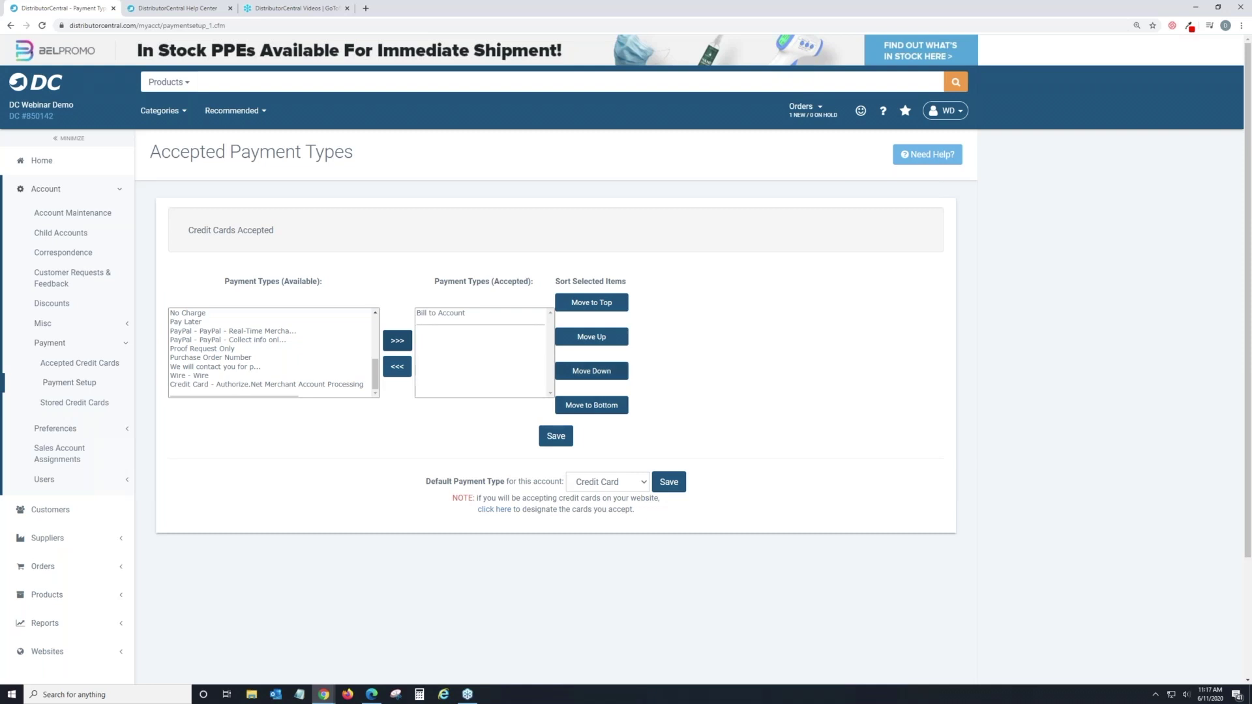
pyautogui.click(468, 313)
pyautogui.click(404, 369)
# Re-add Credit Card - Authorize.Net as the sole accepted payment type and save.
pyautogui.scroll(5, 325, 358)
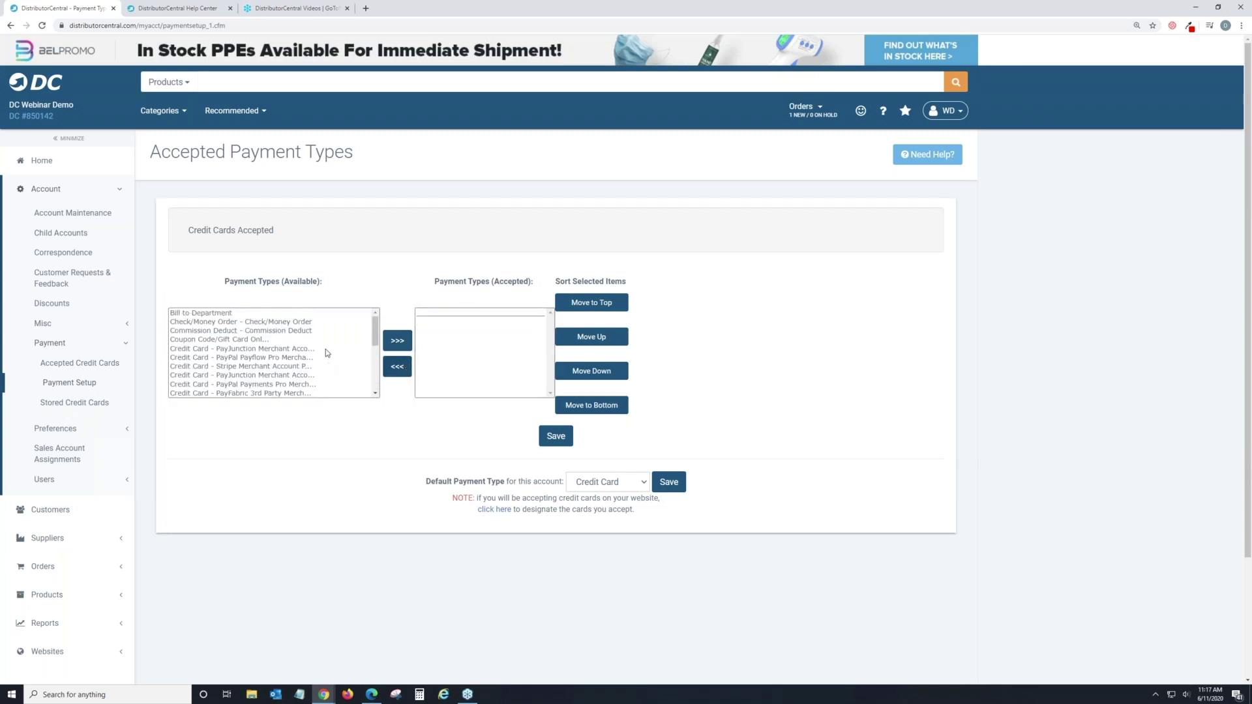
pyautogui.scroll(-2, 326, 352)
pyautogui.scroll(-5, 325, 352)
pyautogui.click(313, 376)
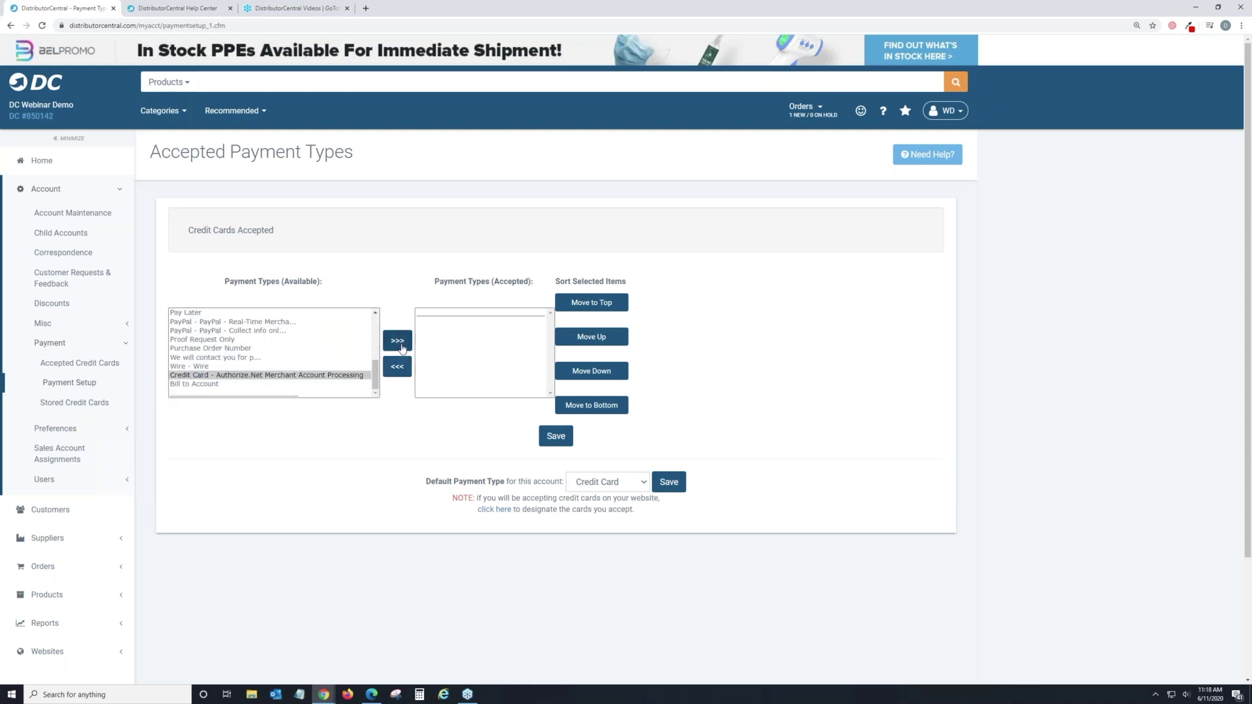
pyautogui.click(397, 341)
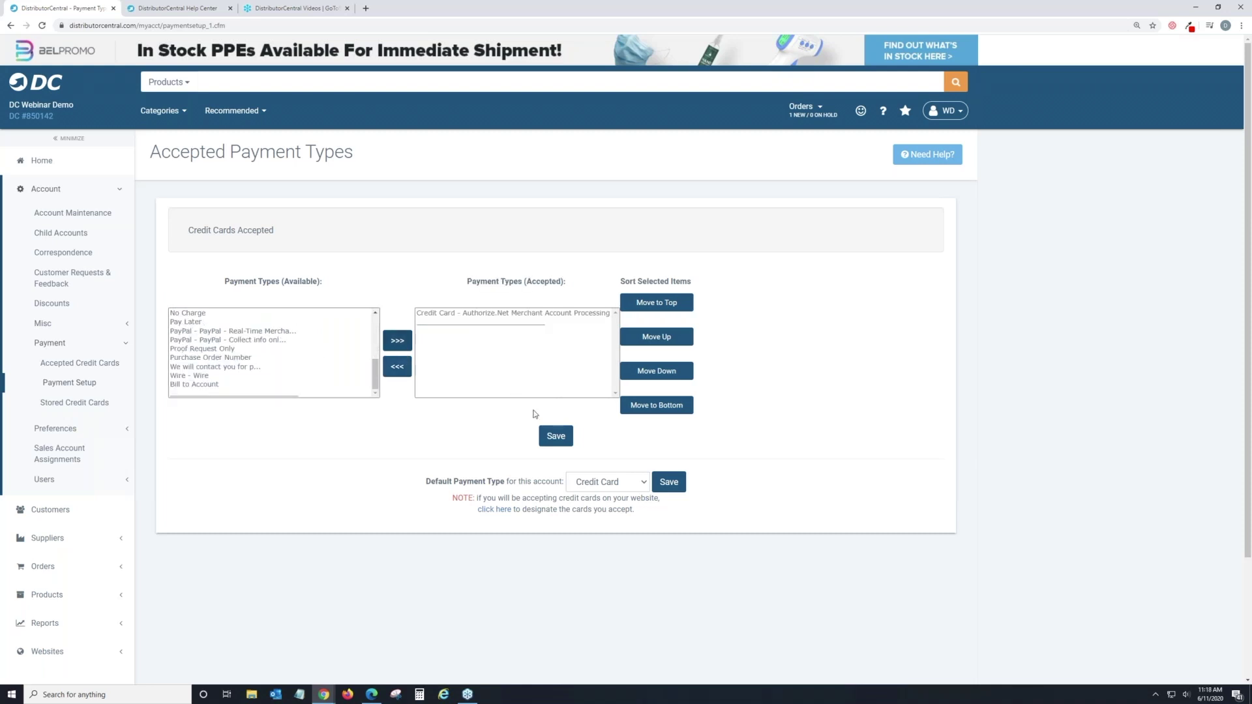
pyautogui.click(558, 437)
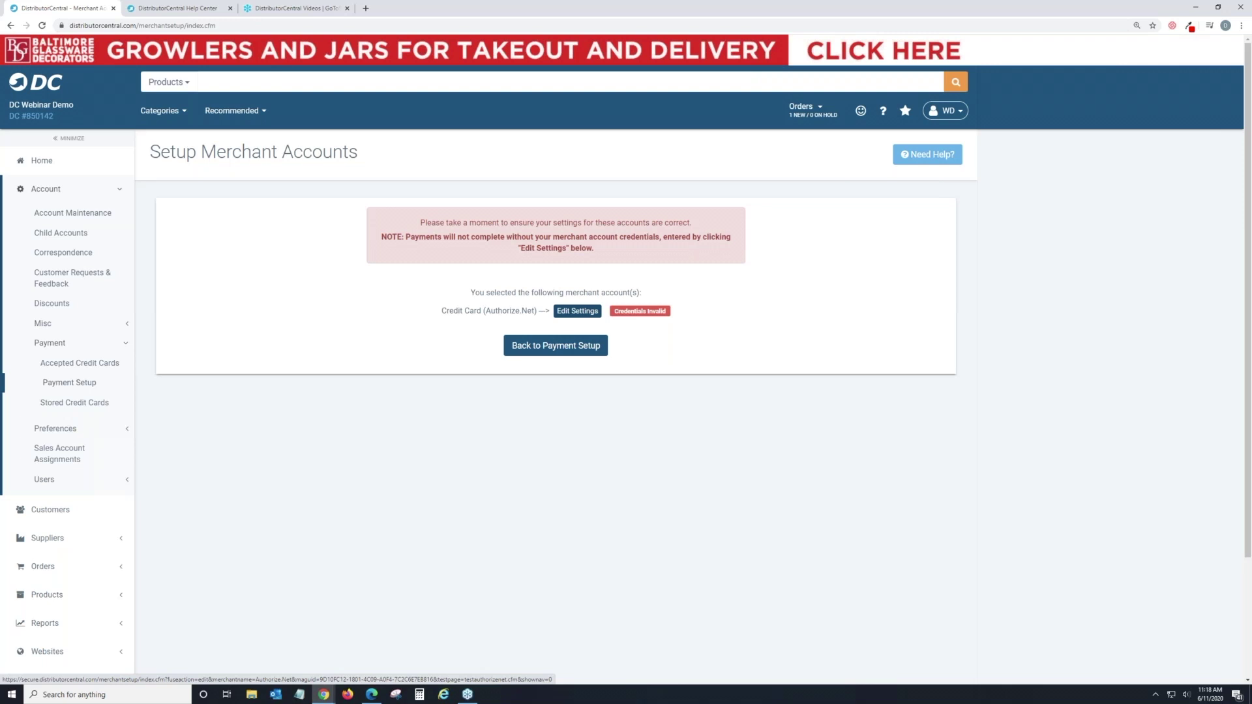
pyautogui.click(577, 312)
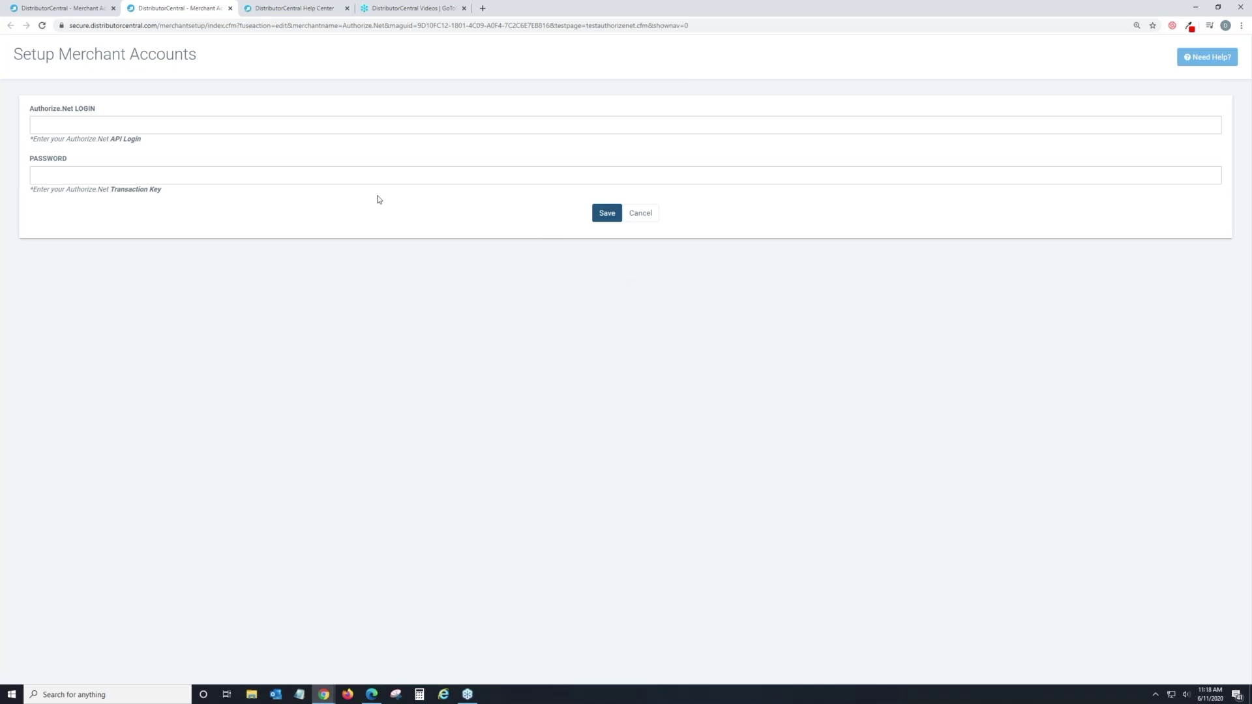
pyautogui.click(647, 213)
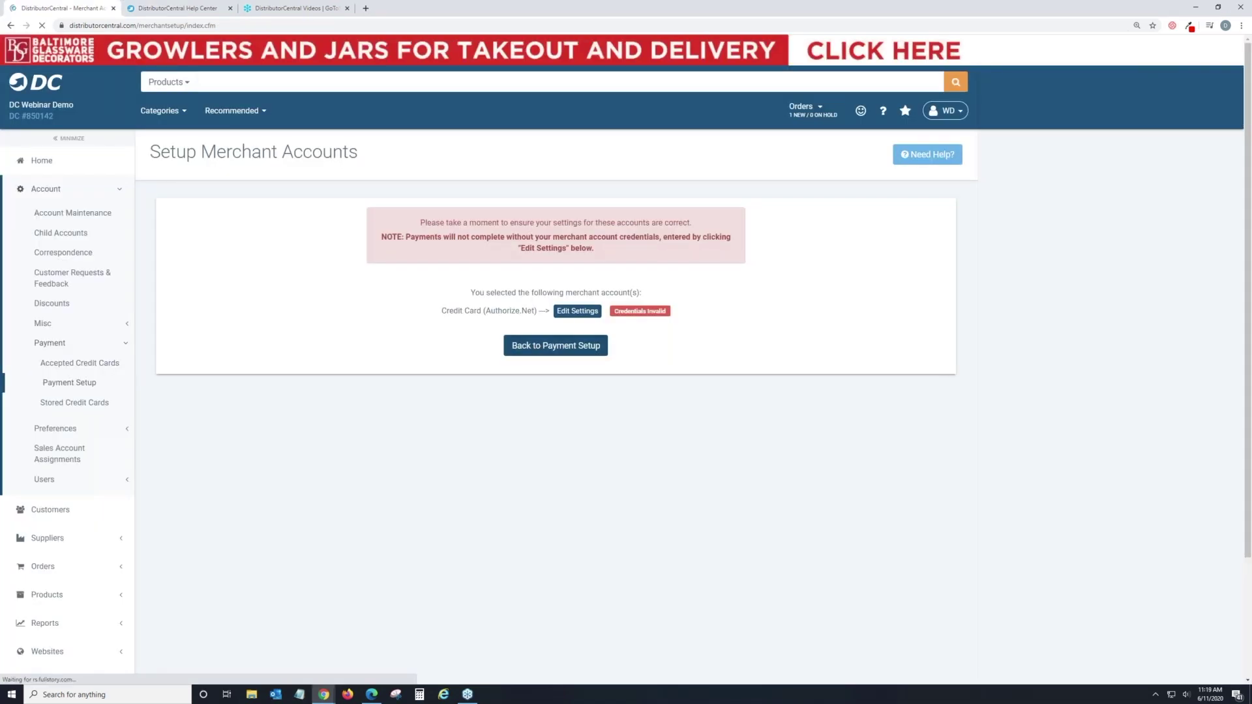
pyautogui.click(556, 345)
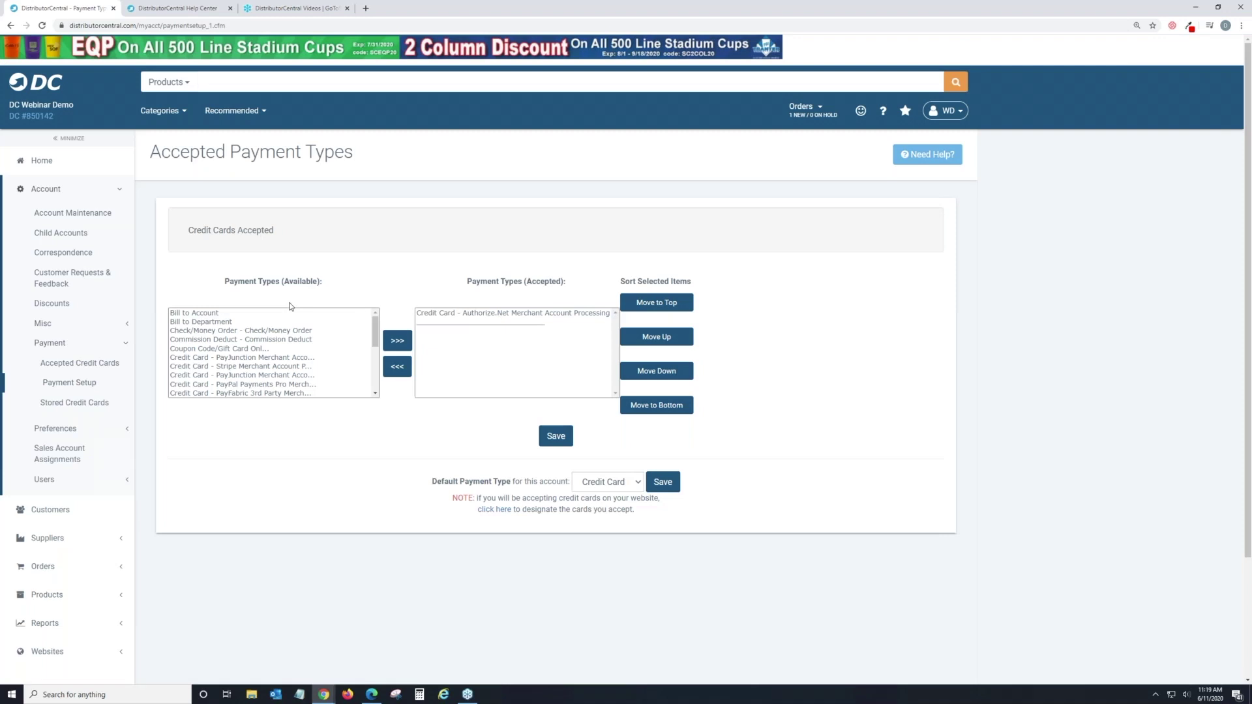
# Move Credit Card - Authorize.Net out of the accepted payment types back to Available.
pyautogui.scroll(-2, 305, 329)
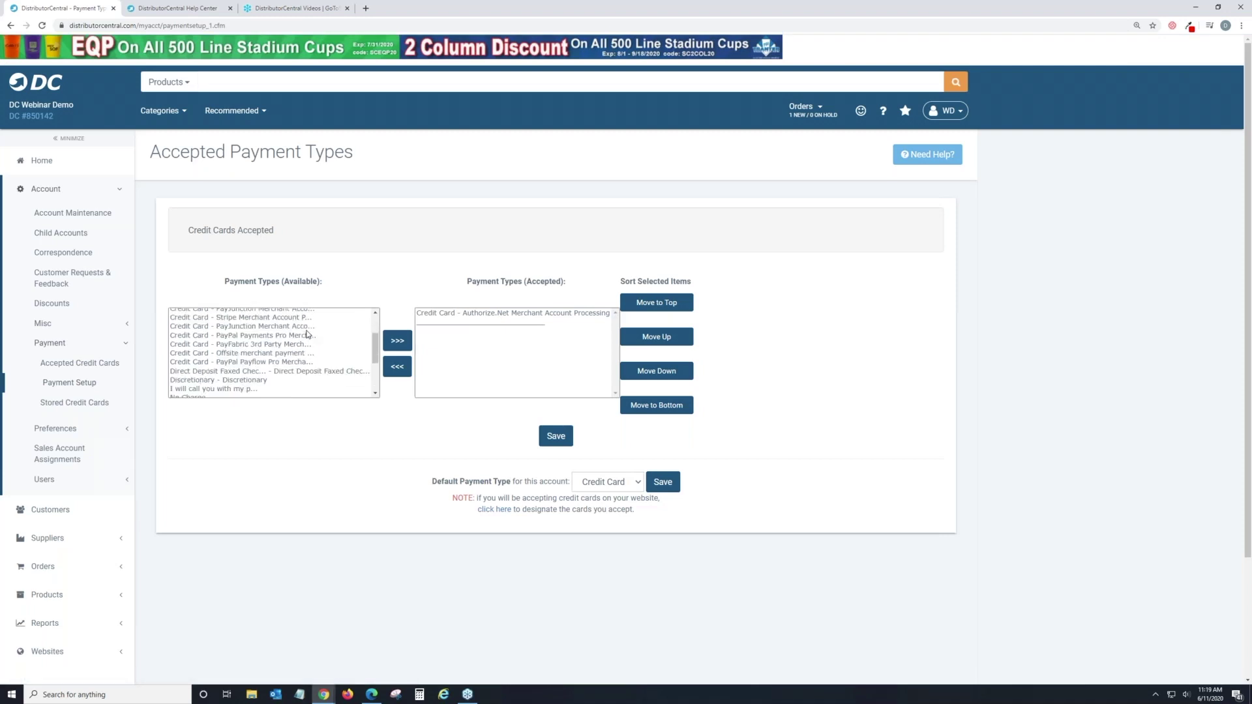
pyautogui.scroll(3, 311, 338)
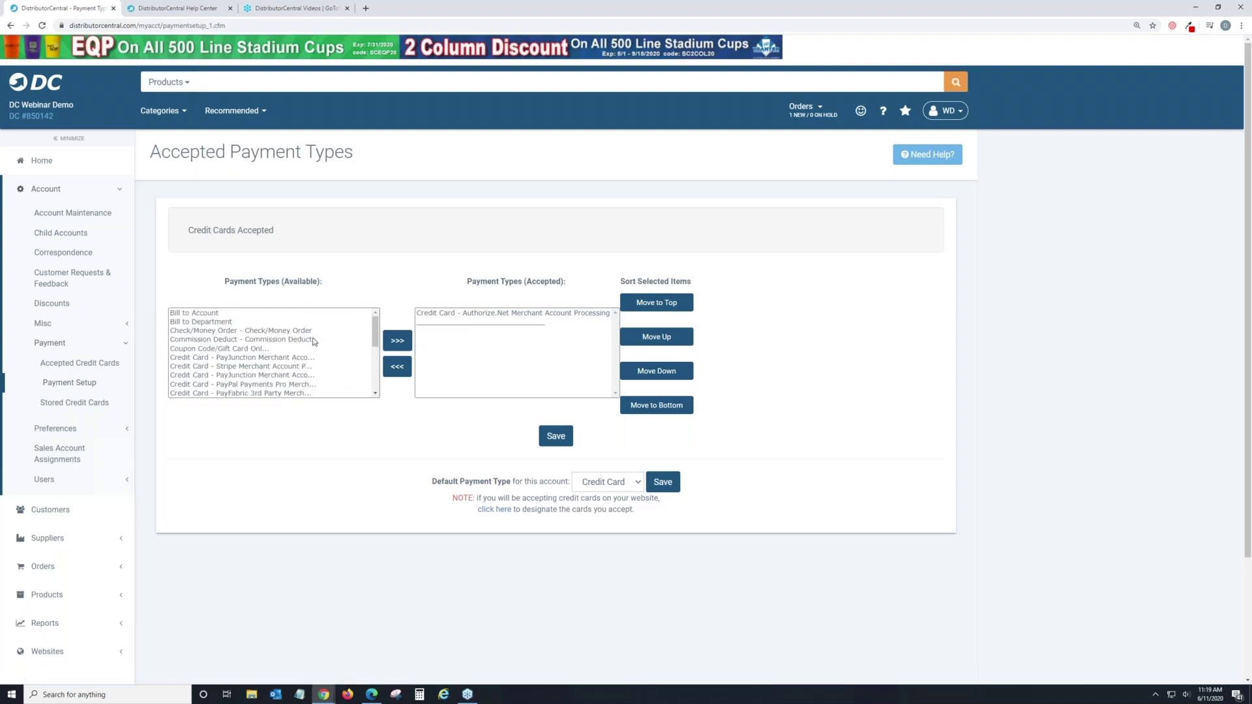
pyautogui.scroll(-2, 313, 340)
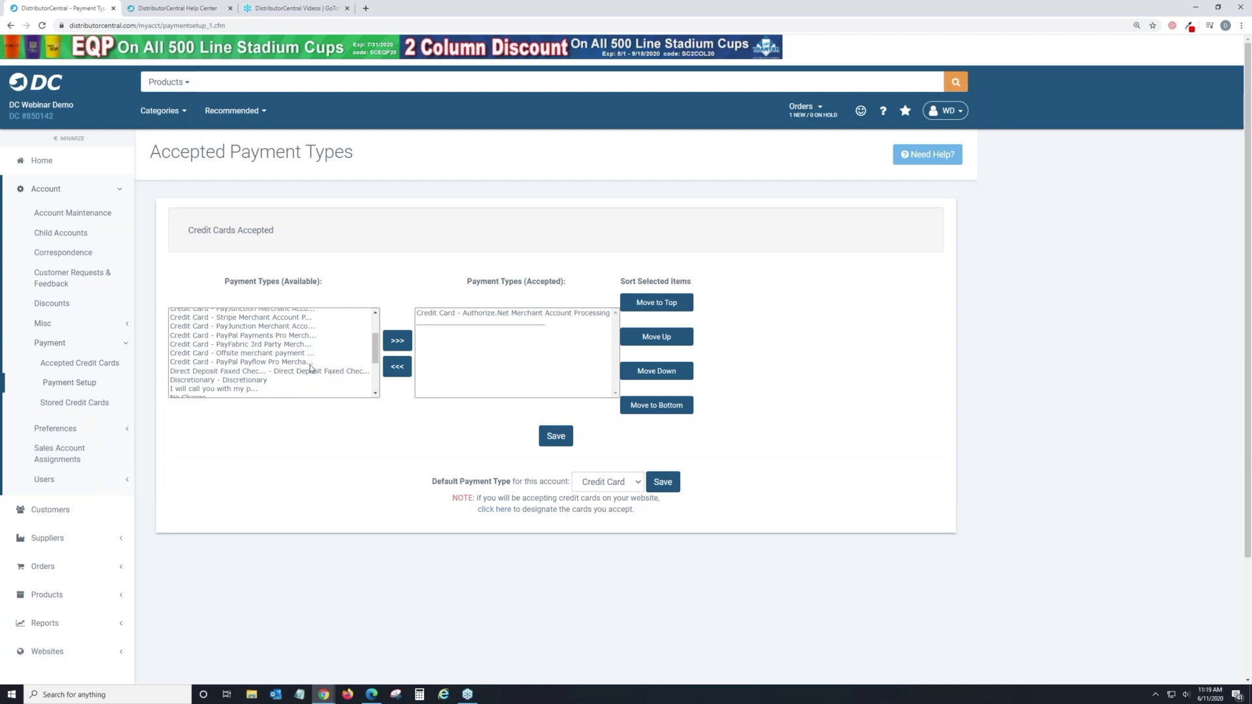
pyautogui.scroll(3, 310, 368)
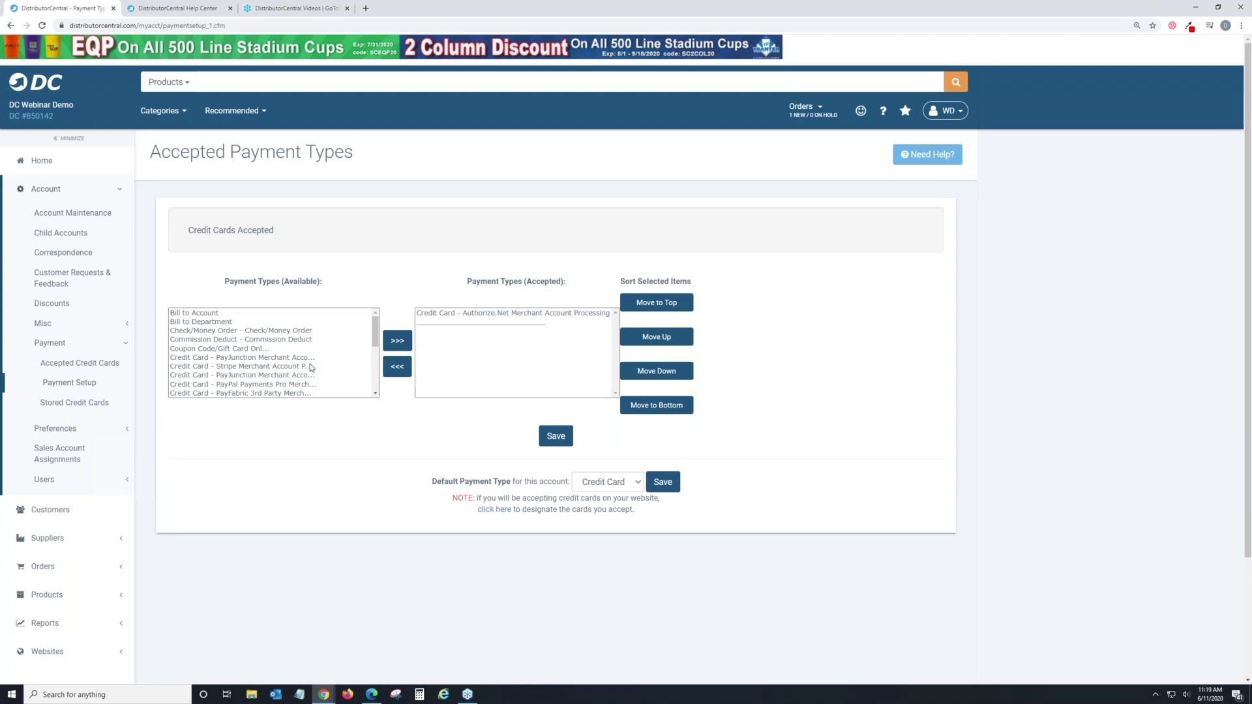
pyautogui.scroll(-2, 311, 367)
pyautogui.scroll(-2, 311, 368)
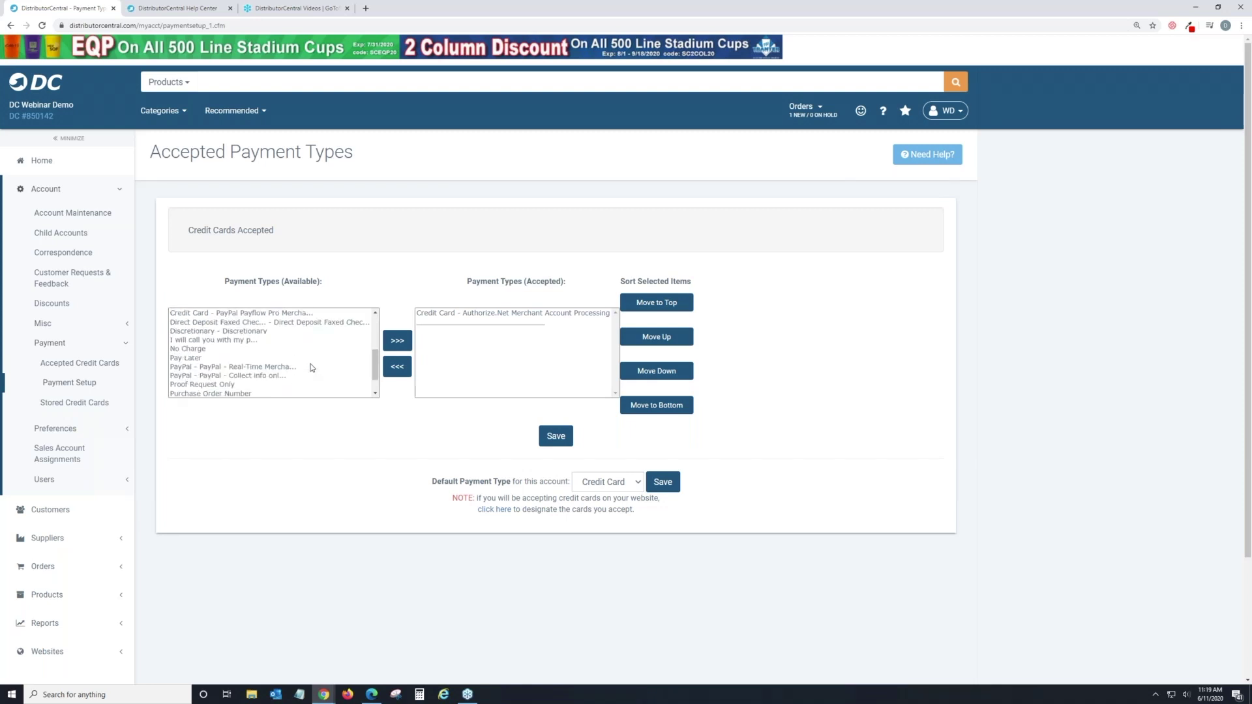
pyautogui.scroll(-2, 313, 366)
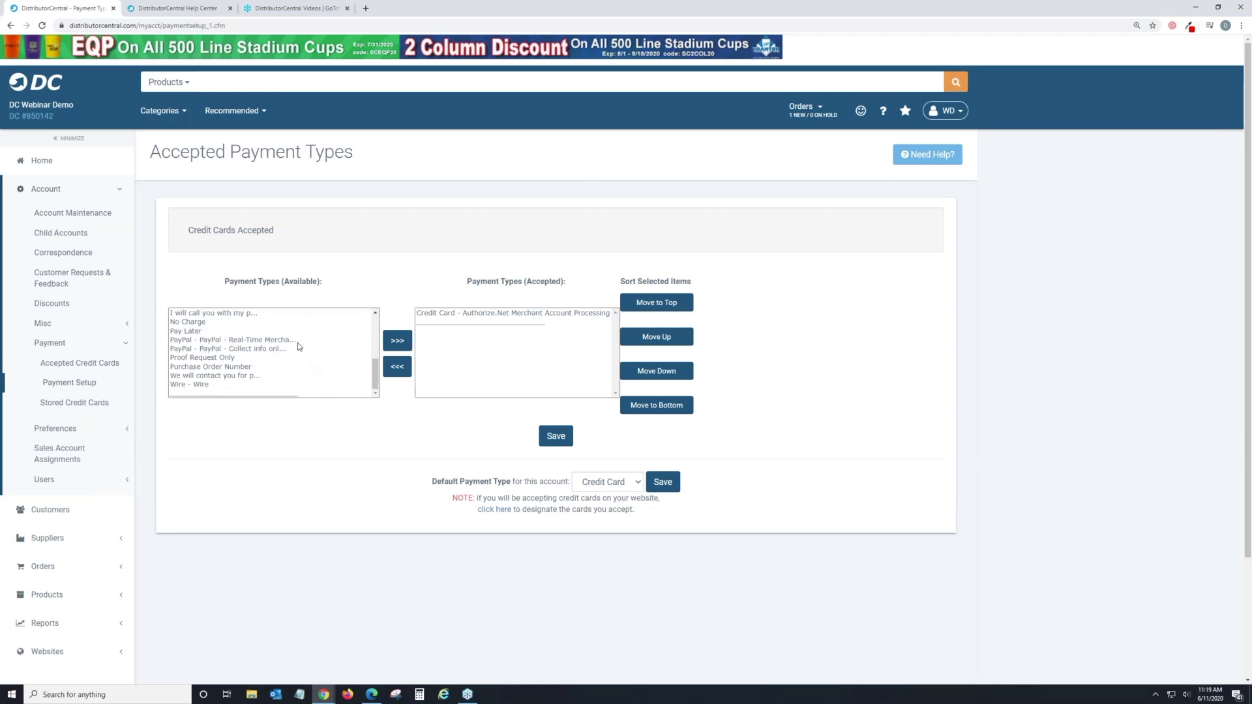
pyautogui.click(293, 343)
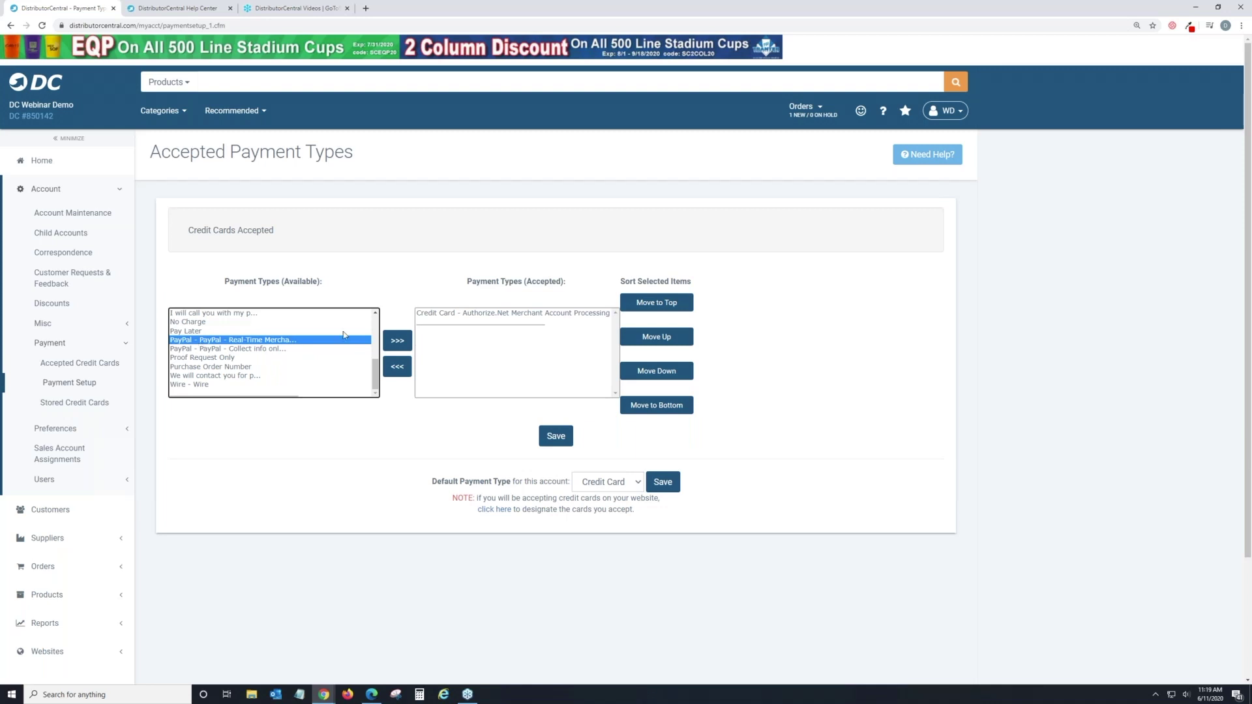
pyautogui.click(525, 313)
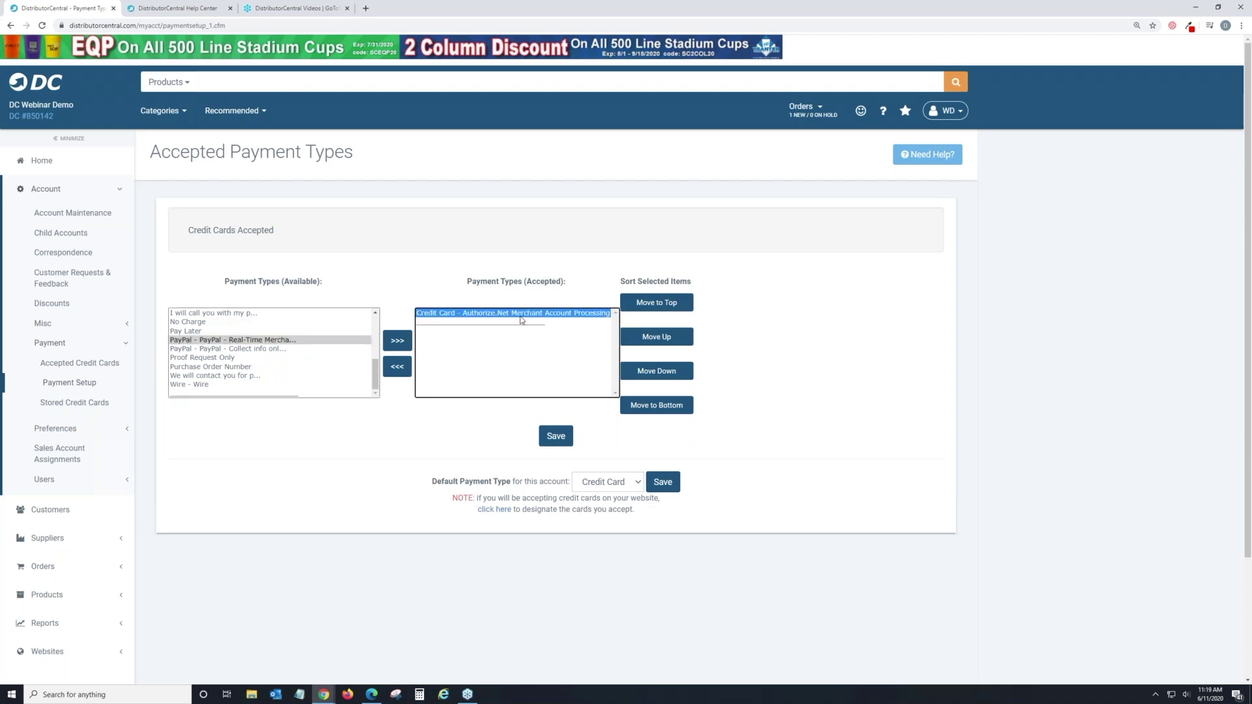
pyautogui.click(399, 369)
# Add PayPal Real-Time Merchant Processing as the accepted payment type and save.
pyautogui.click(279, 344)
pyautogui.click(394, 346)
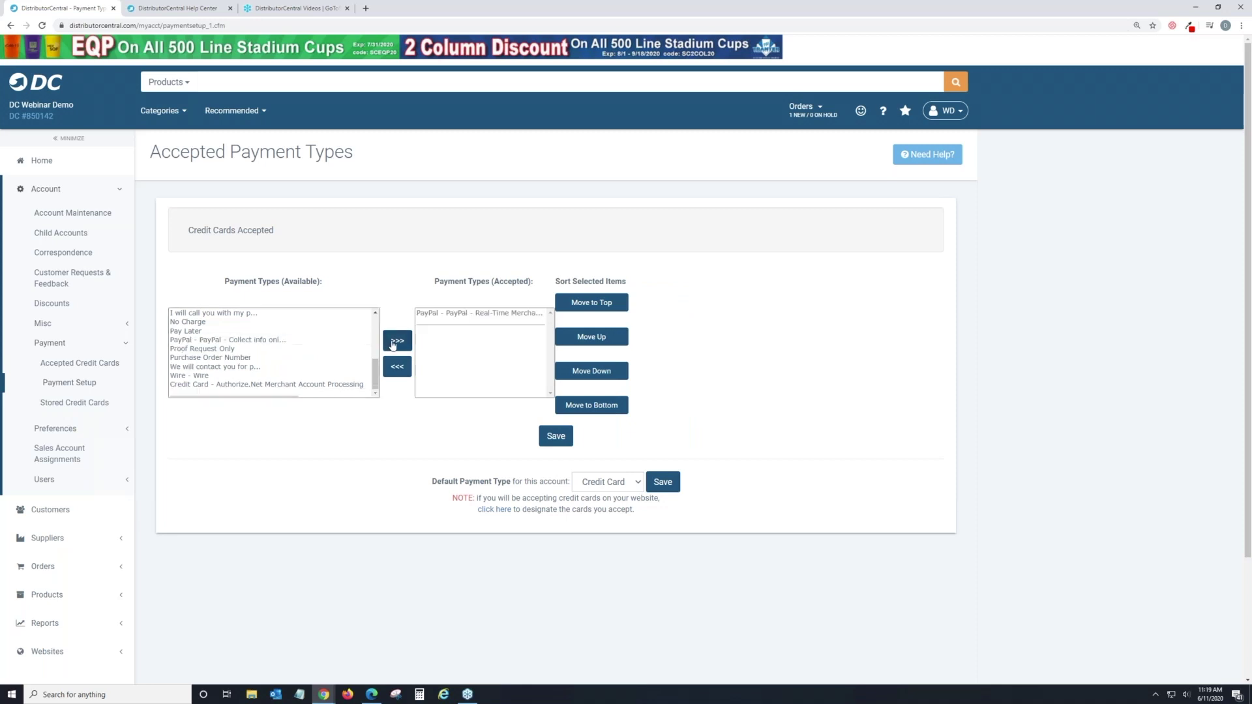
pyautogui.click(552, 442)
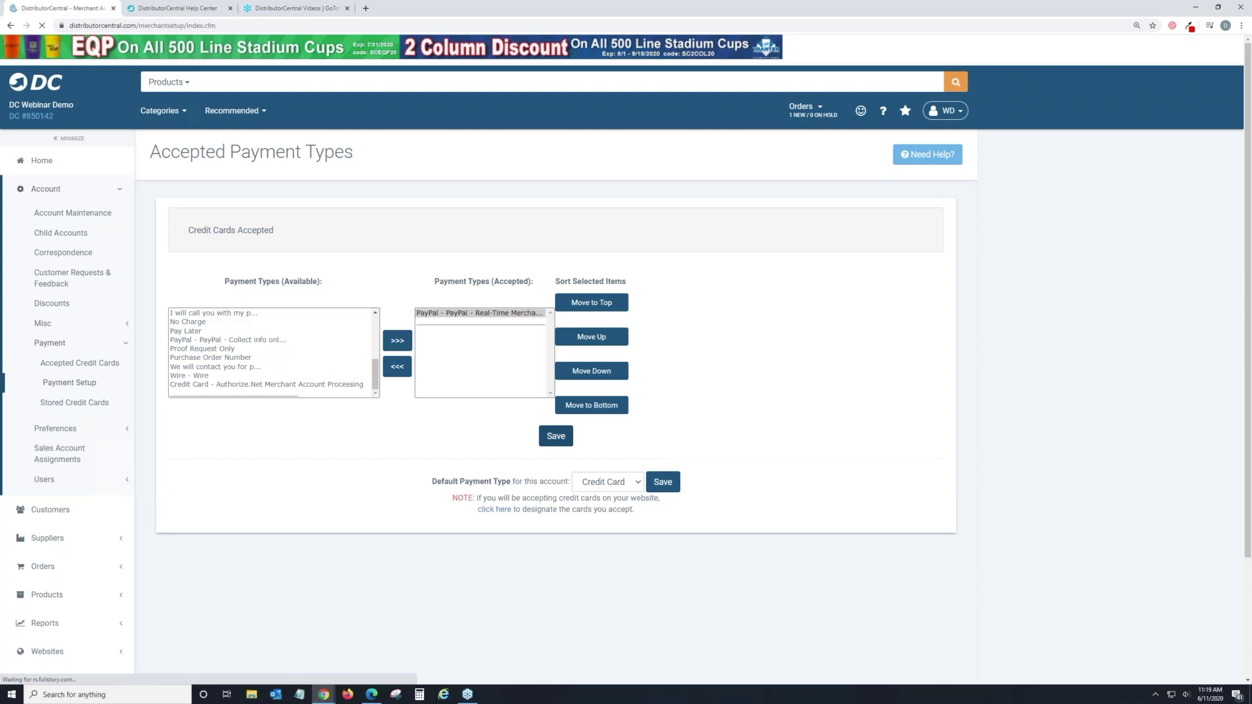
# Open PayPal's Edit Settings twice, cancel both times, and go back to Payment Setup.
pyautogui.click(555, 313)
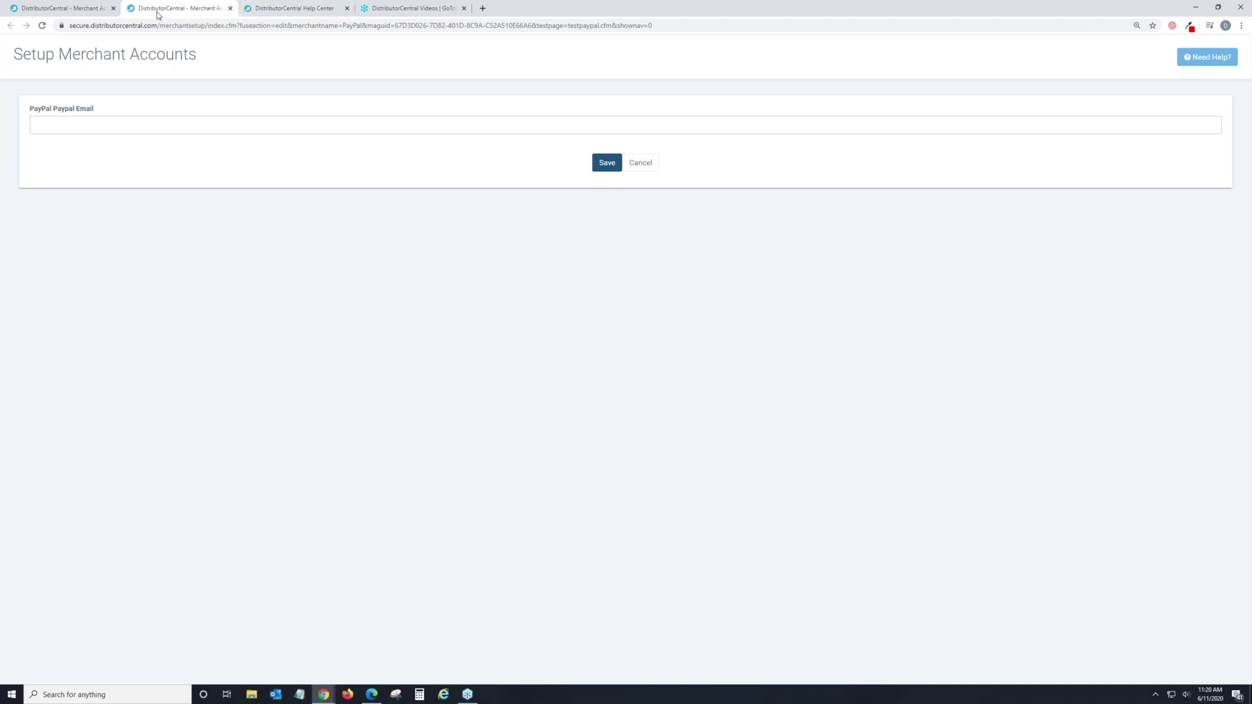
pyautogui.click(654, 170)
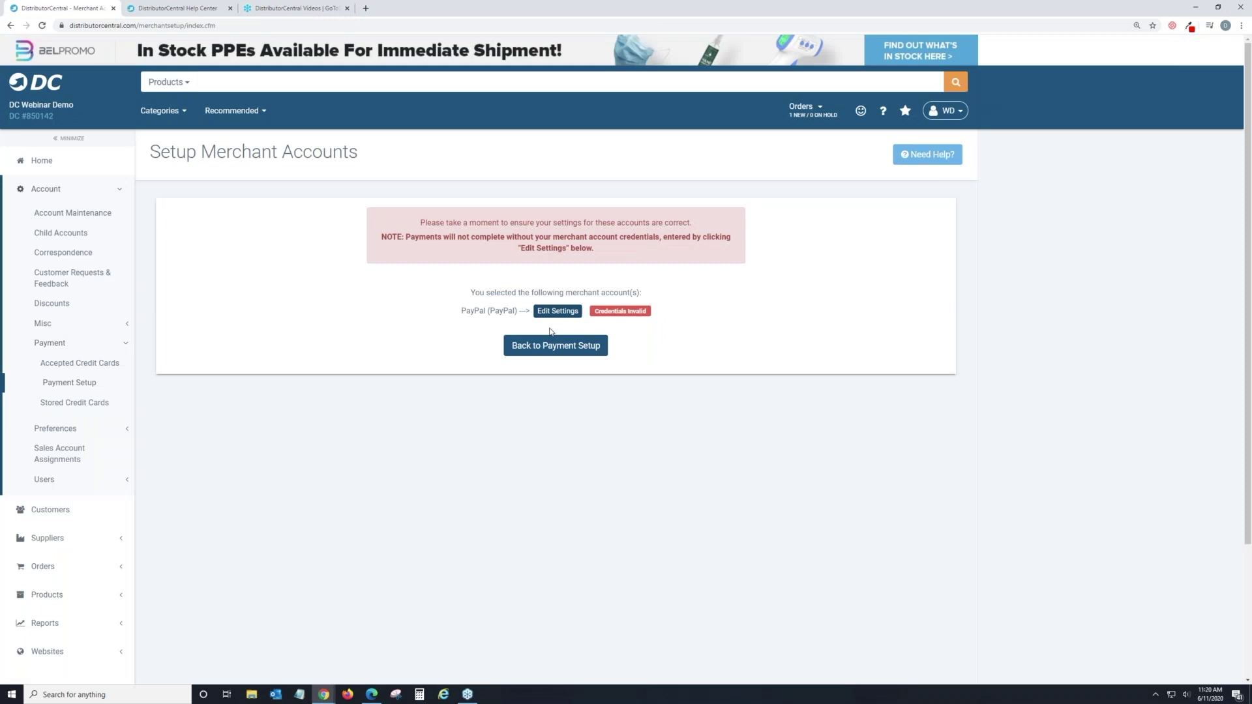
pyautogui.click(556, 312)
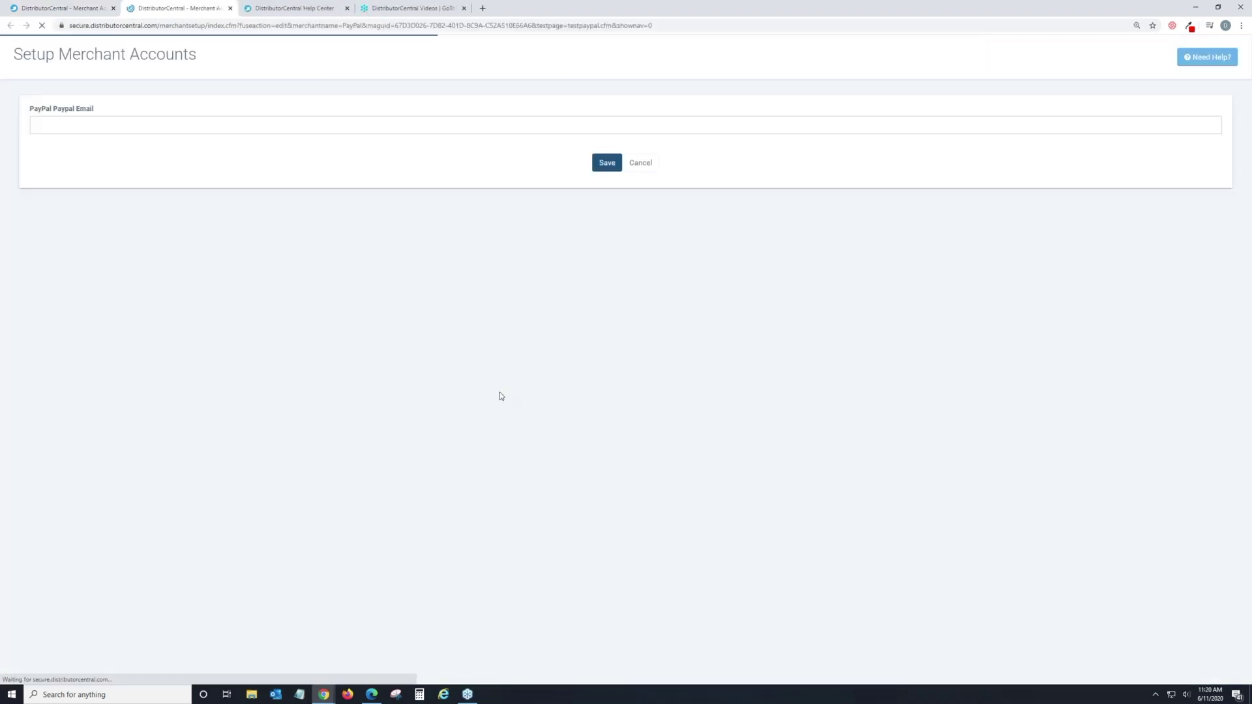
pyautogui.click(638, 163)
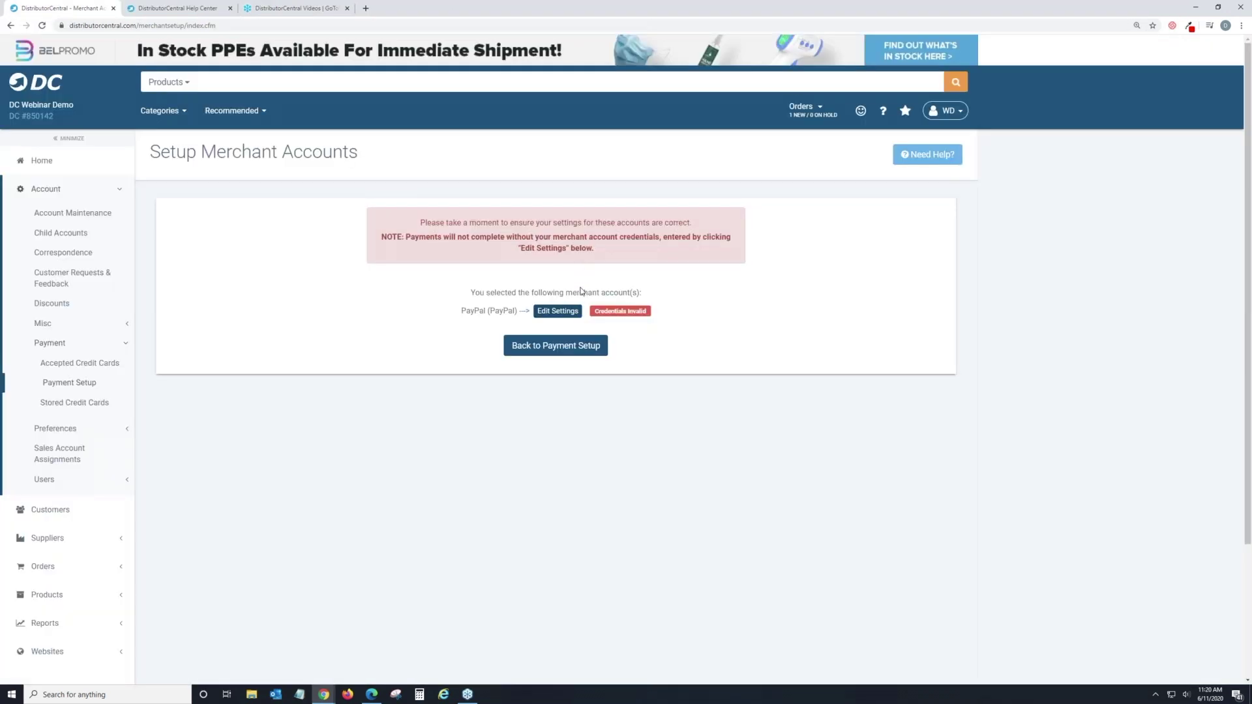
pyautogui.click(571, 346)
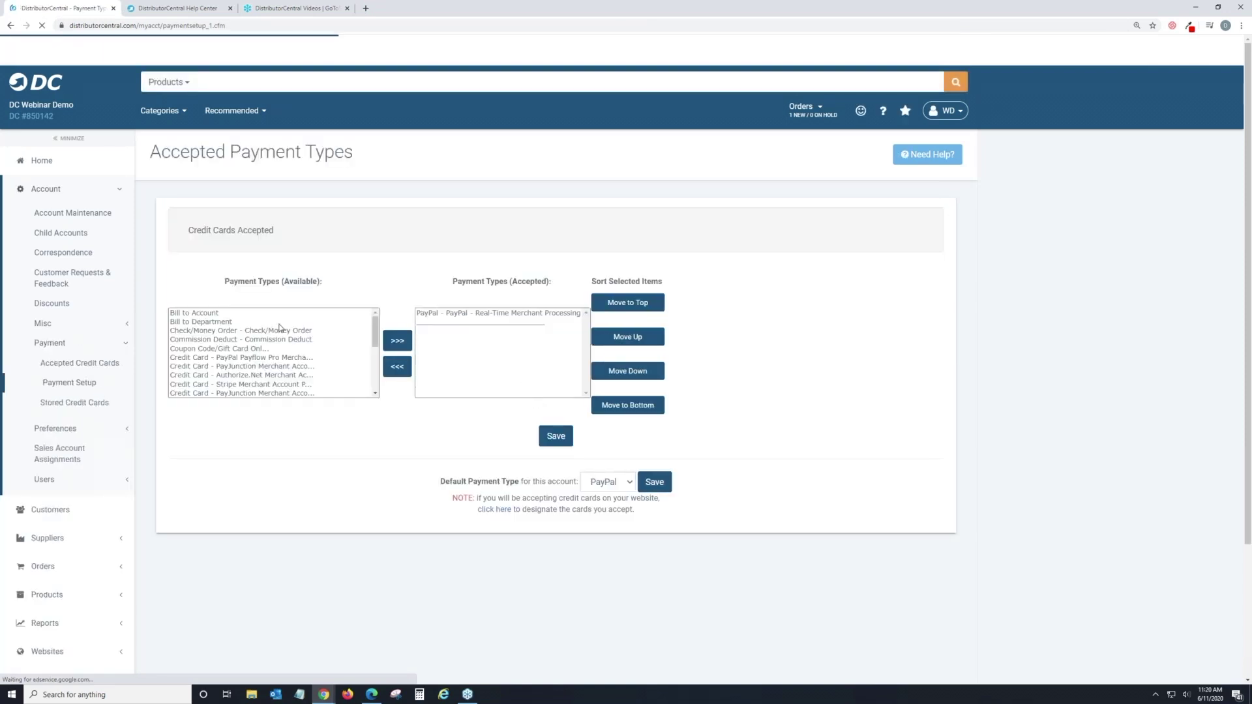
# Remove PayPal Real-Time from the accepted payment types.
pyautogui.scroll(-2, 261, 339)
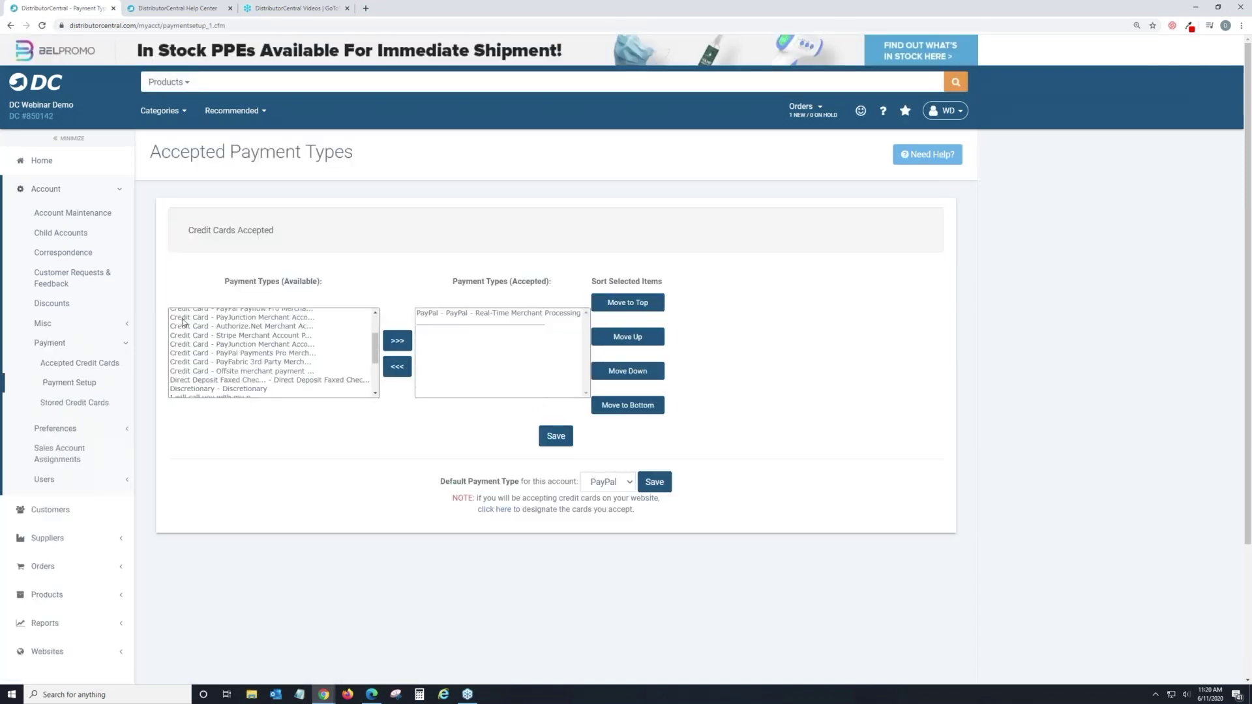
pyautogui.scroll(2, 195, 327)
pyautogui.scroll(-5, 195, 327)
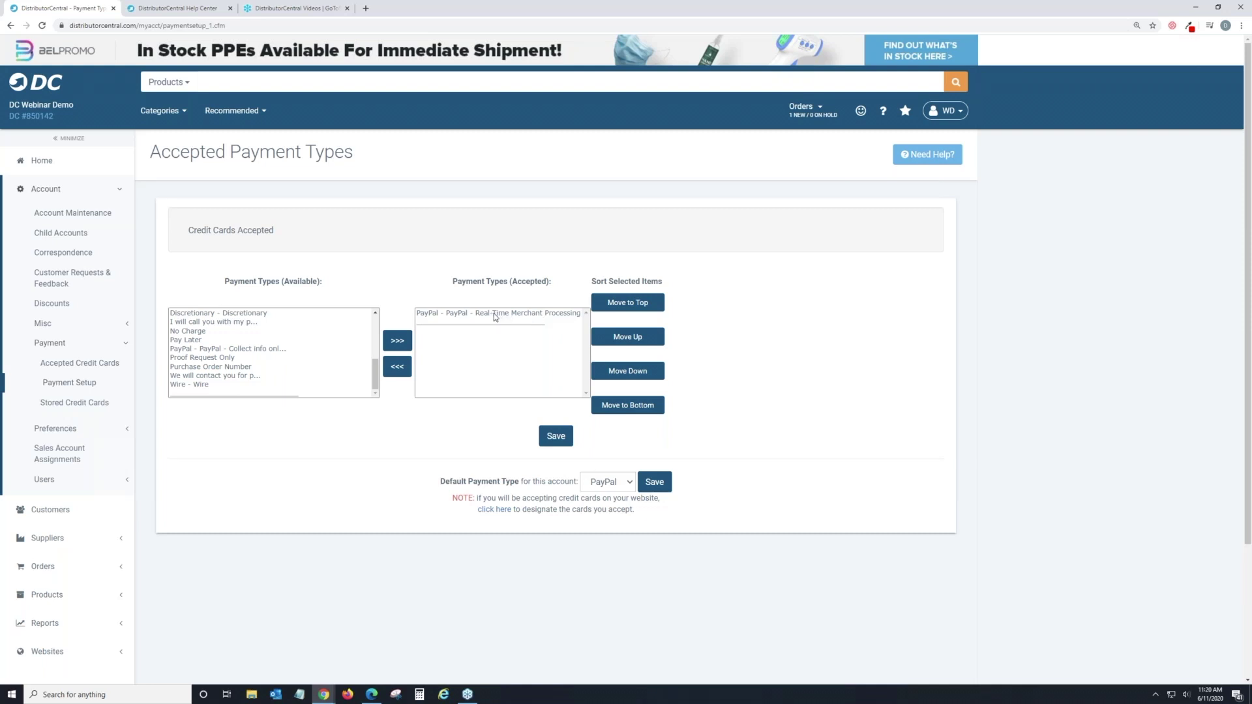
pyautogui.scroll(4, 264, 340)
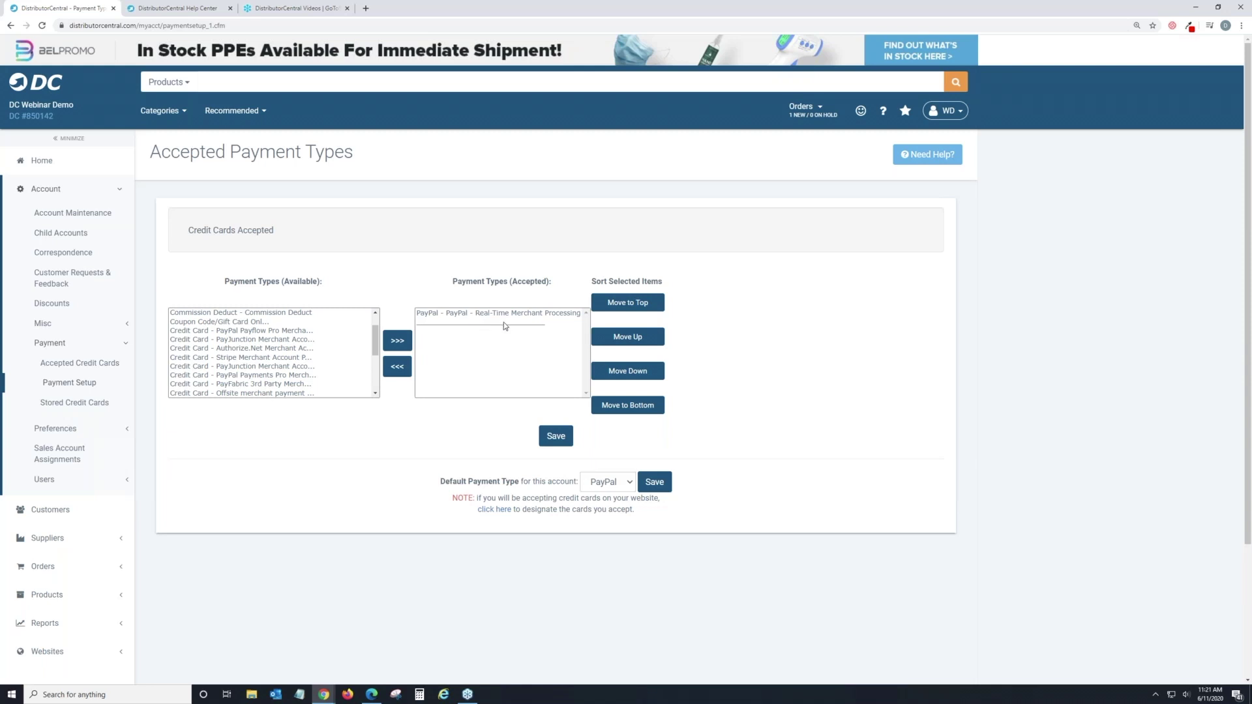
pyautogui.click(499, 314)
pyautogui.click(399, 373)
# Add Credit Card - Authorize.Net back as the accepted payment type.
pyautogui.scroll(-5, 351, 373)
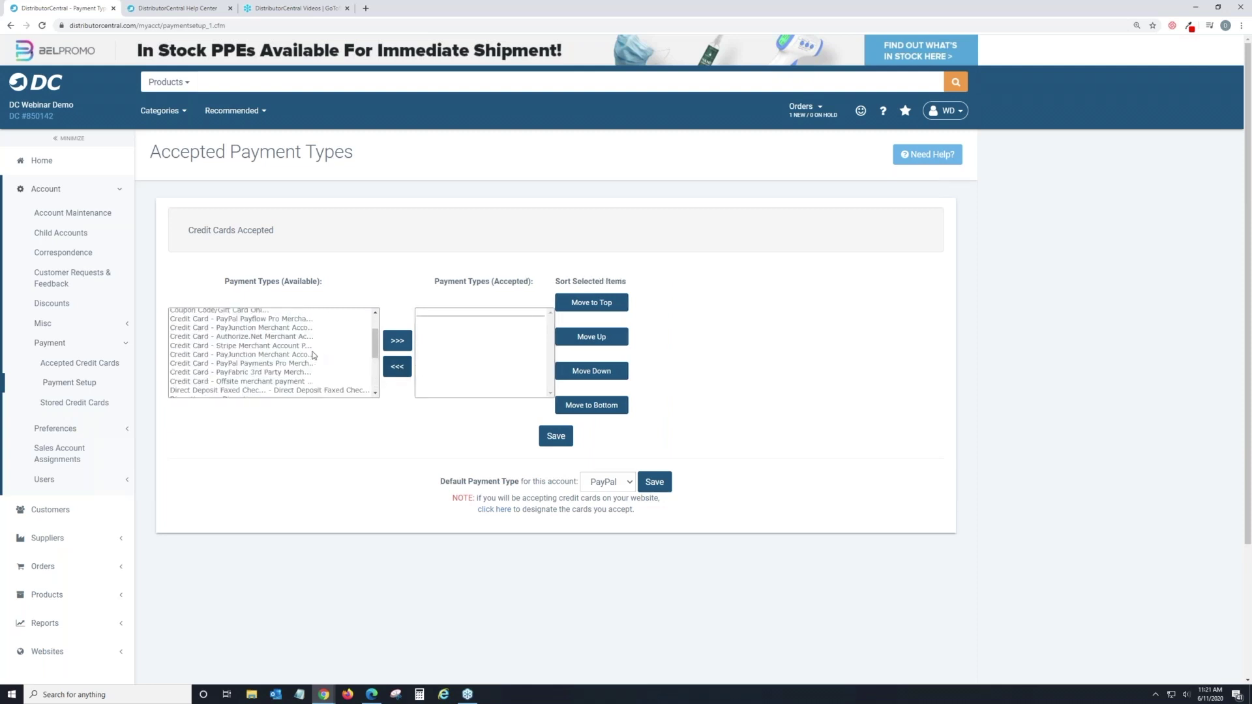
pyautogui.scroll(5, 325, 379)
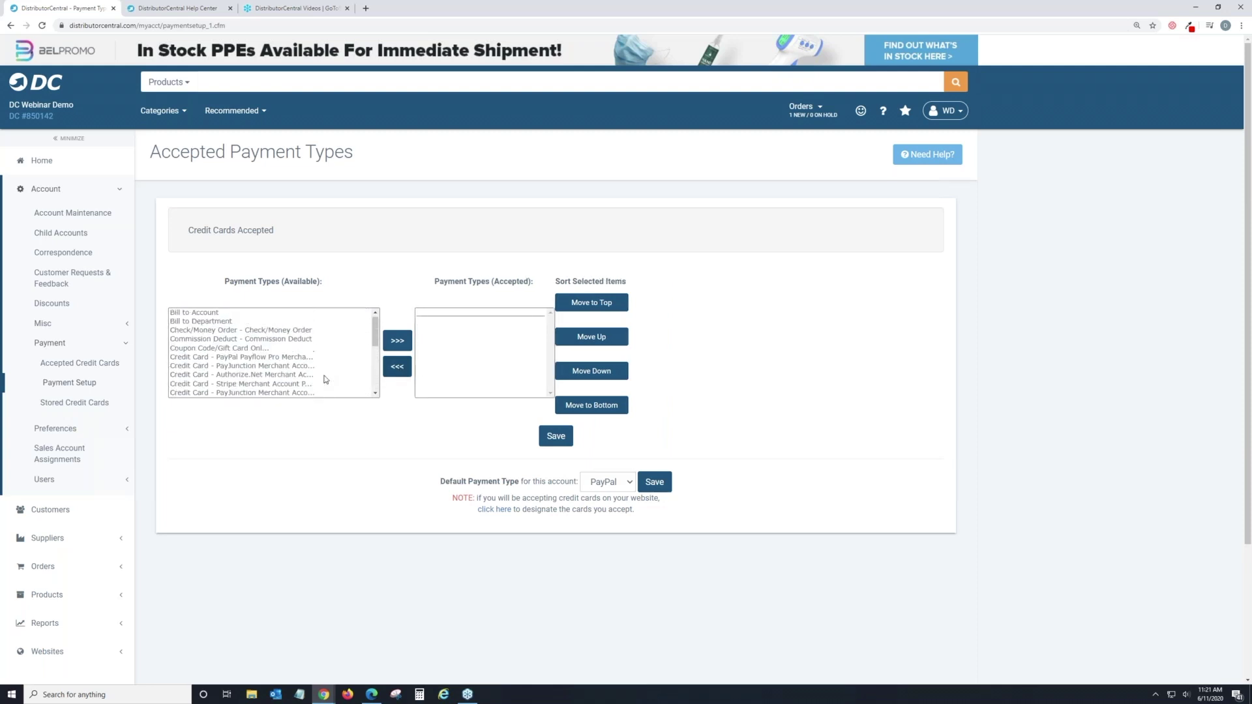
pyautogui.scroll(-1, 325, 378)
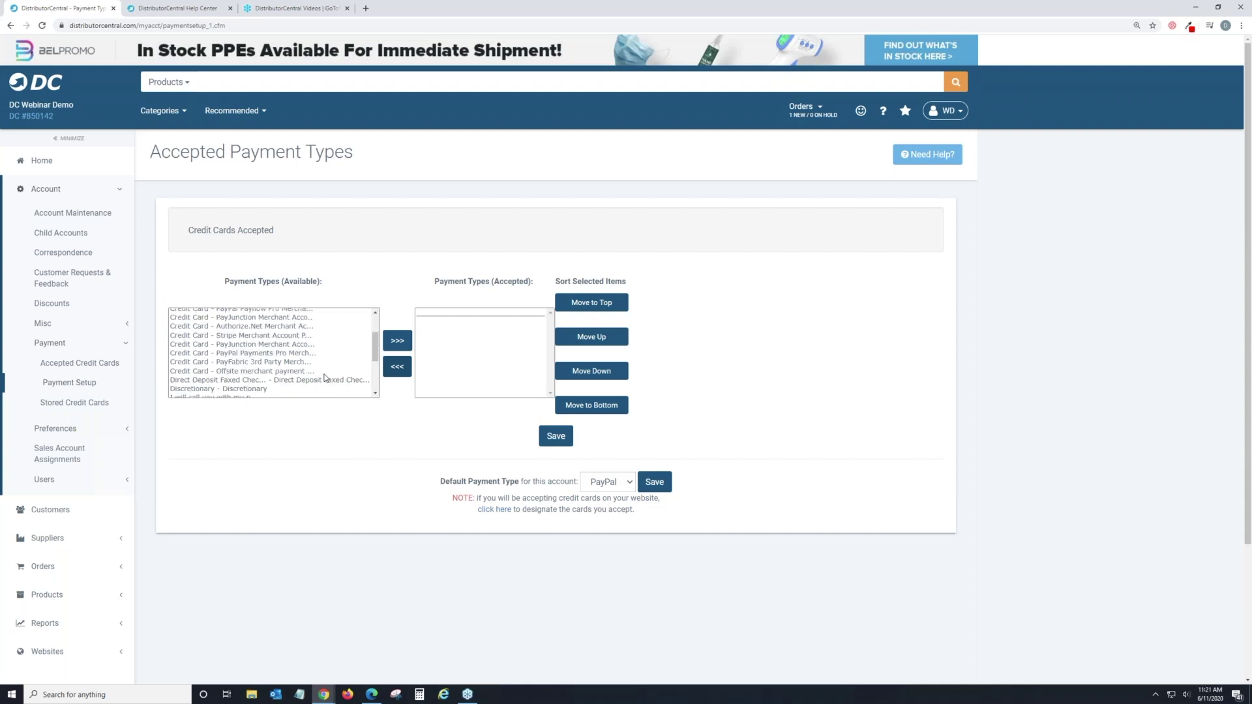
pyautogui.click(303, 327)
pyautogui.click(386, 345)
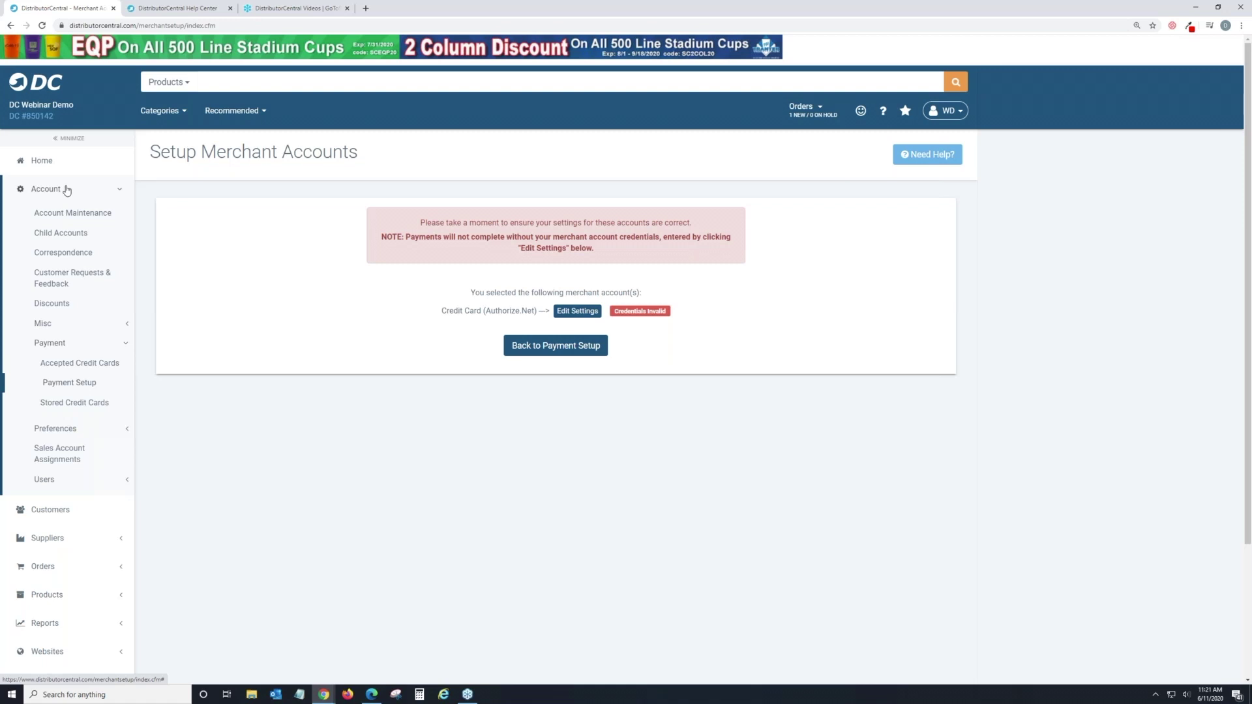
# View the Payments (5) questions in Account Preferences without changes, then return Home.
pyautogui.click(85, 429)
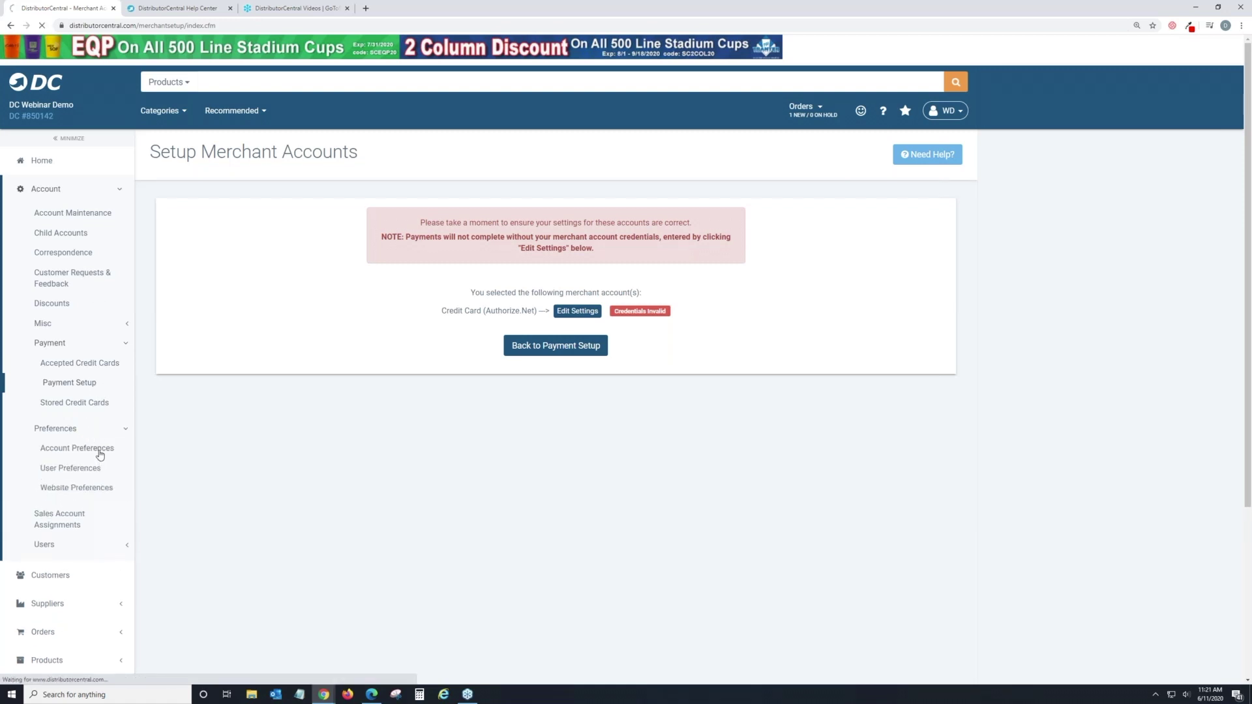
pyautogui.click(98, 450)
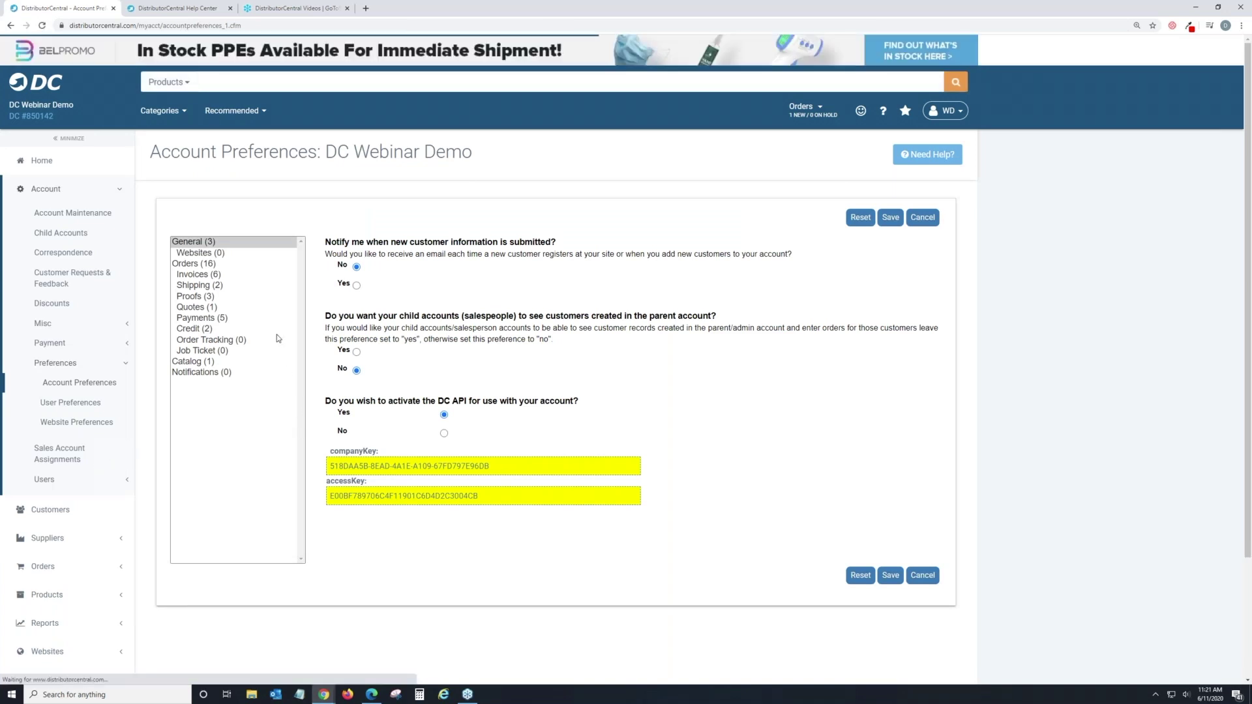
pyautogui.click(212, 319)
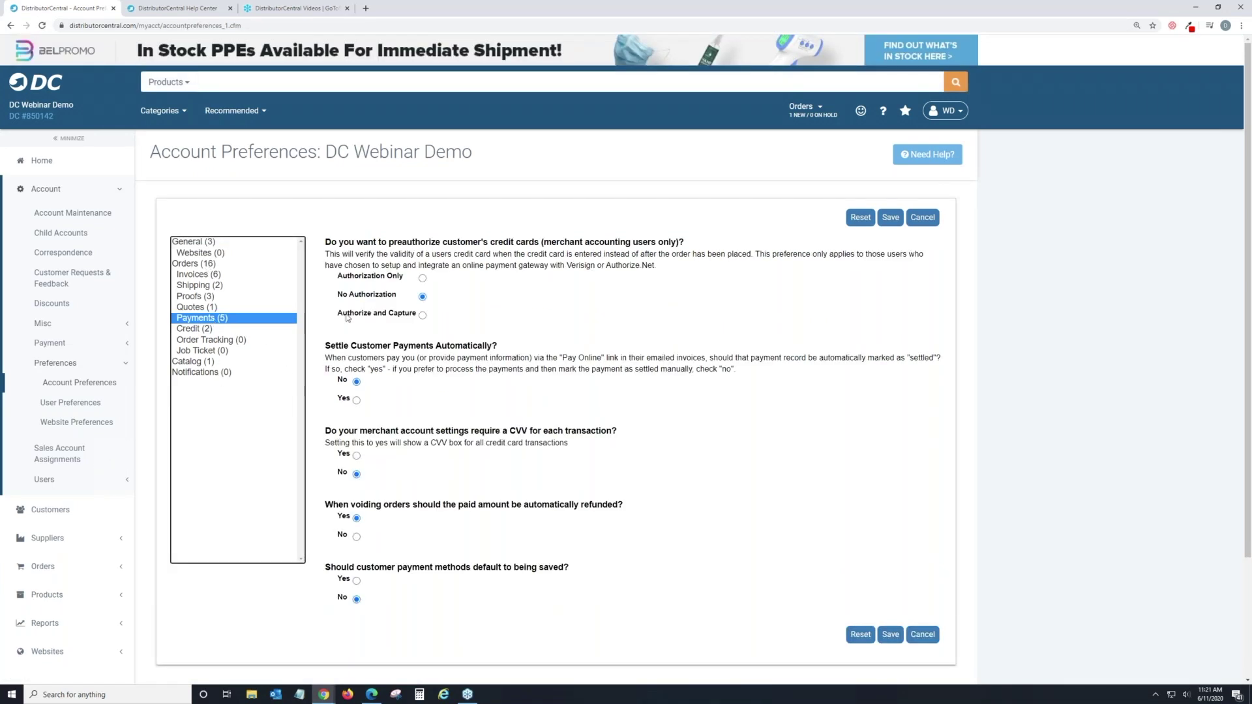
pyautogui.moveTo(324, 242); pyautogui.dragTo(690, 242)
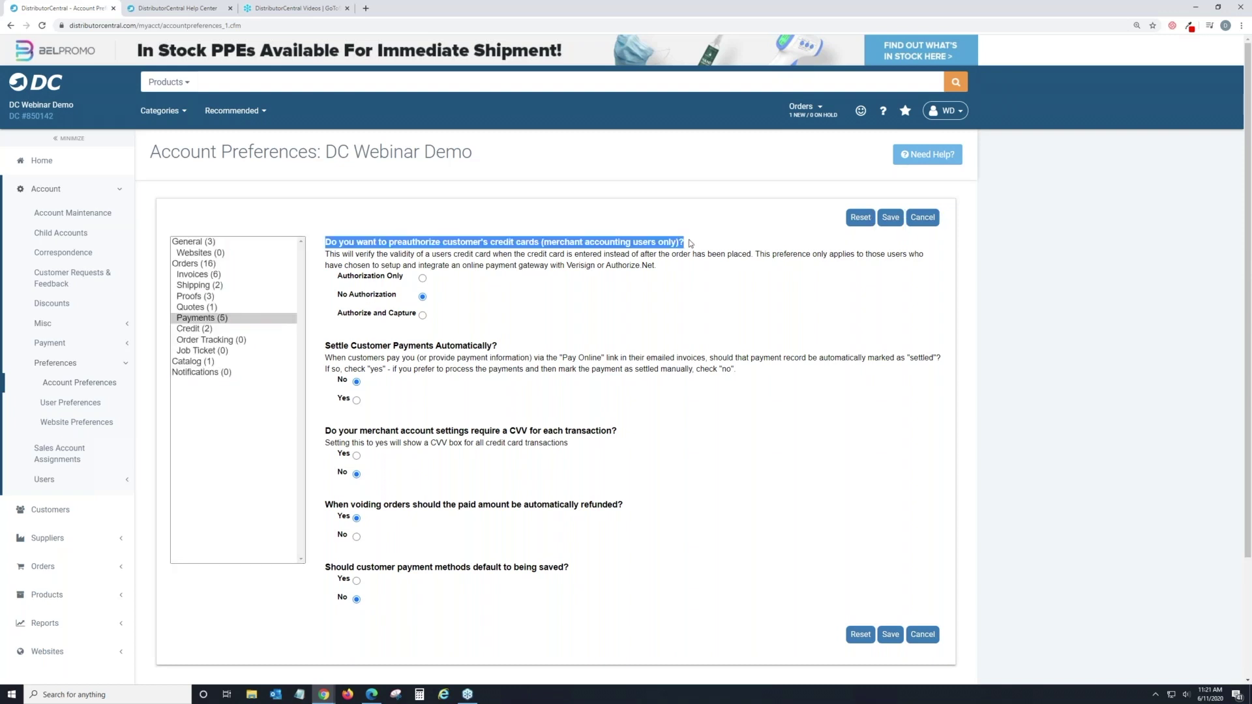
pyautogui.click(640, 269)
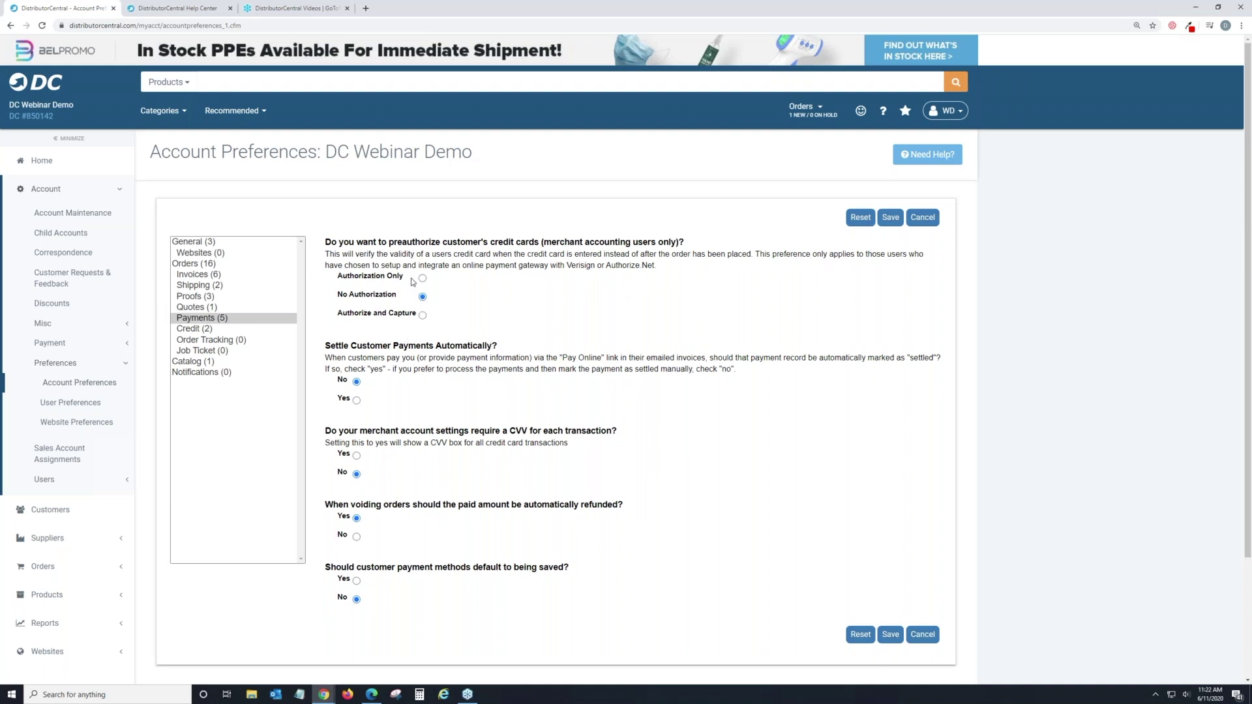
pyautogui.click(72, 170)
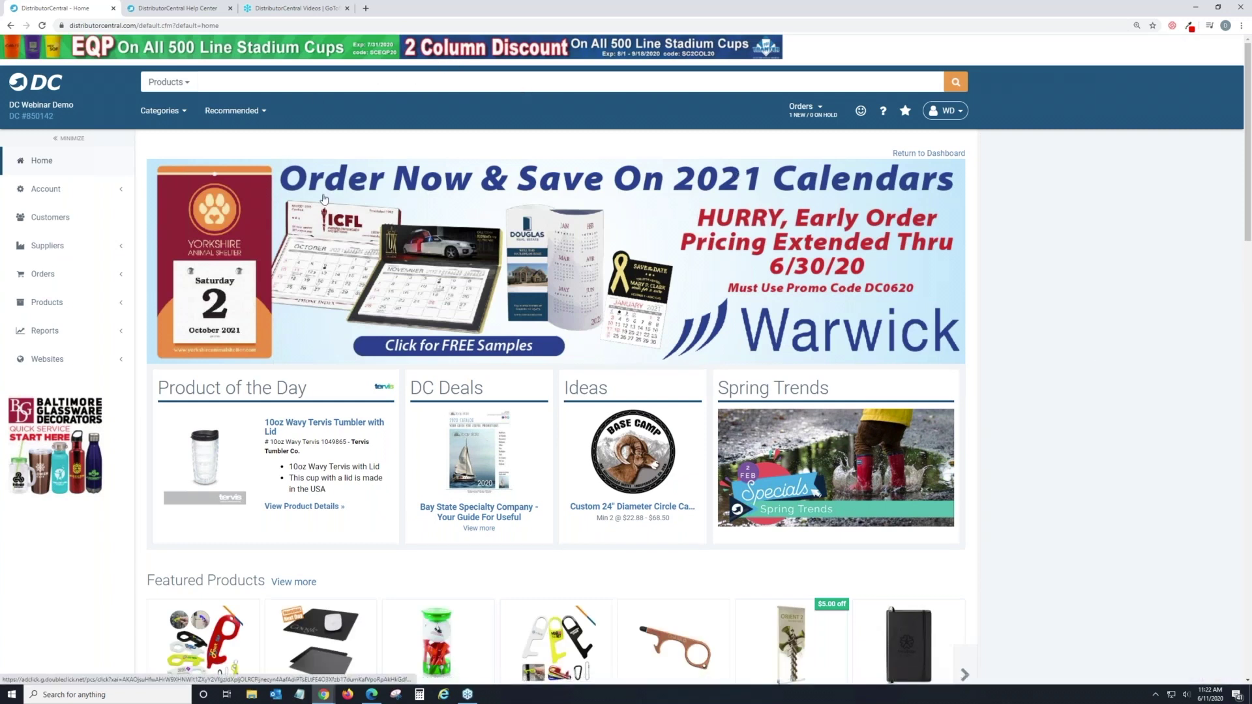
# Search by Order # for the pasted order number.
pyautogui.click(188, 90)
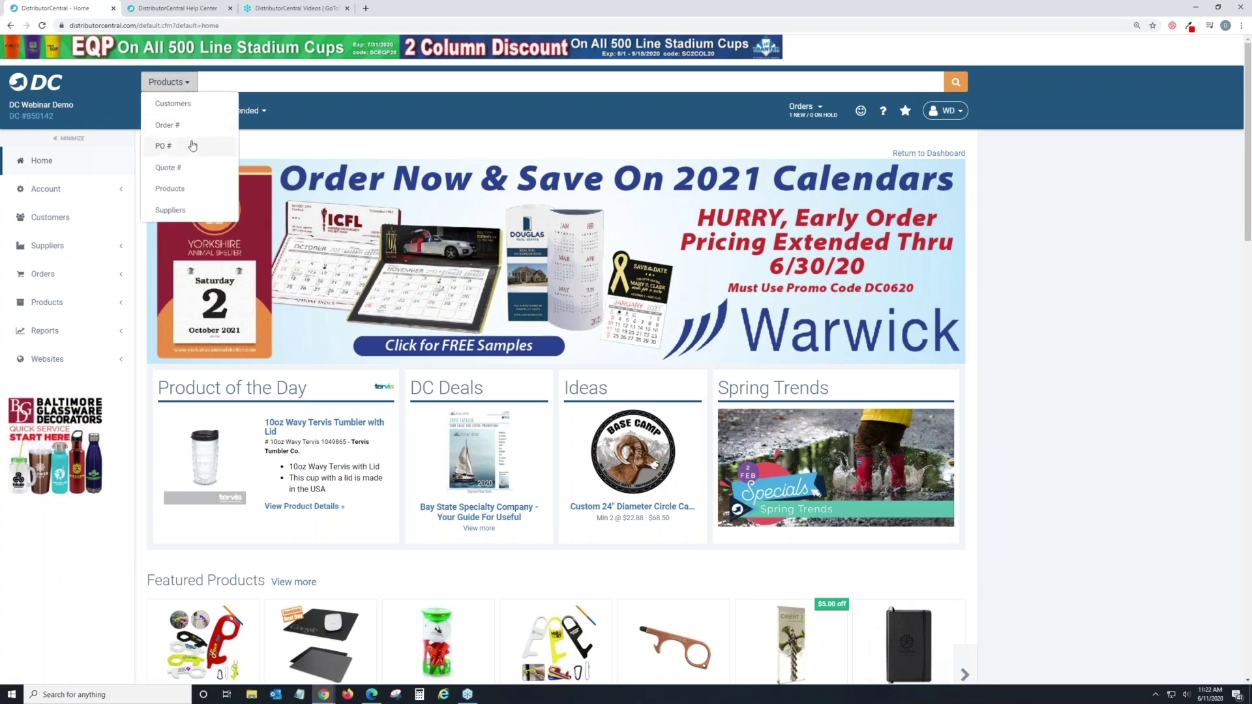
pyautogui.click(192, 127)
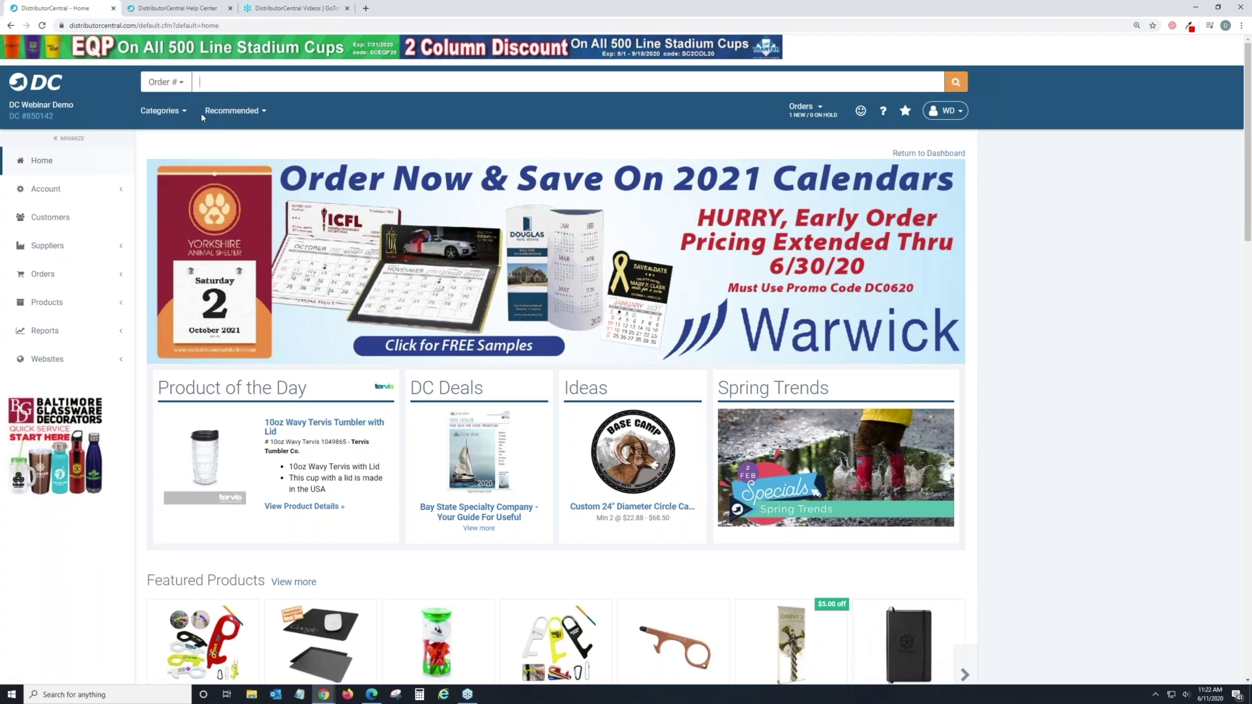
pyautogui.write('2070314')
pyautogui.press('Return')
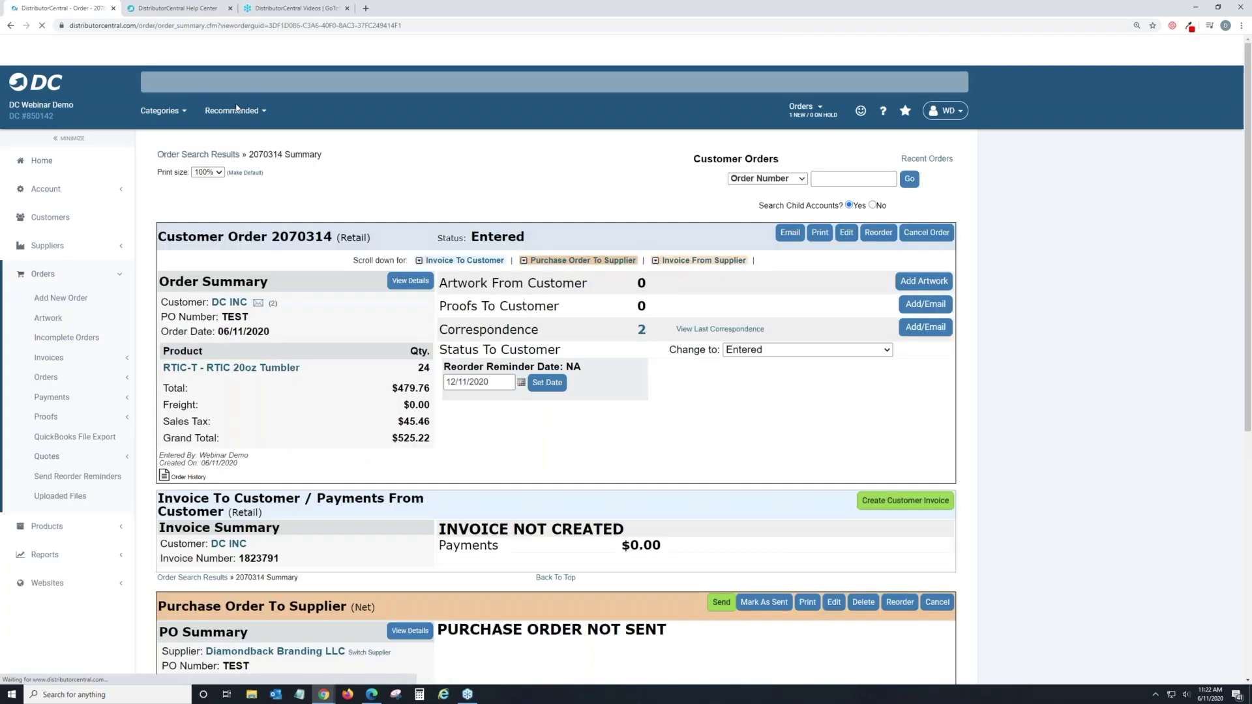
# Show Recent Orders from the home dashboard's Orders dropdown.
pyautogui.click(107, 167)
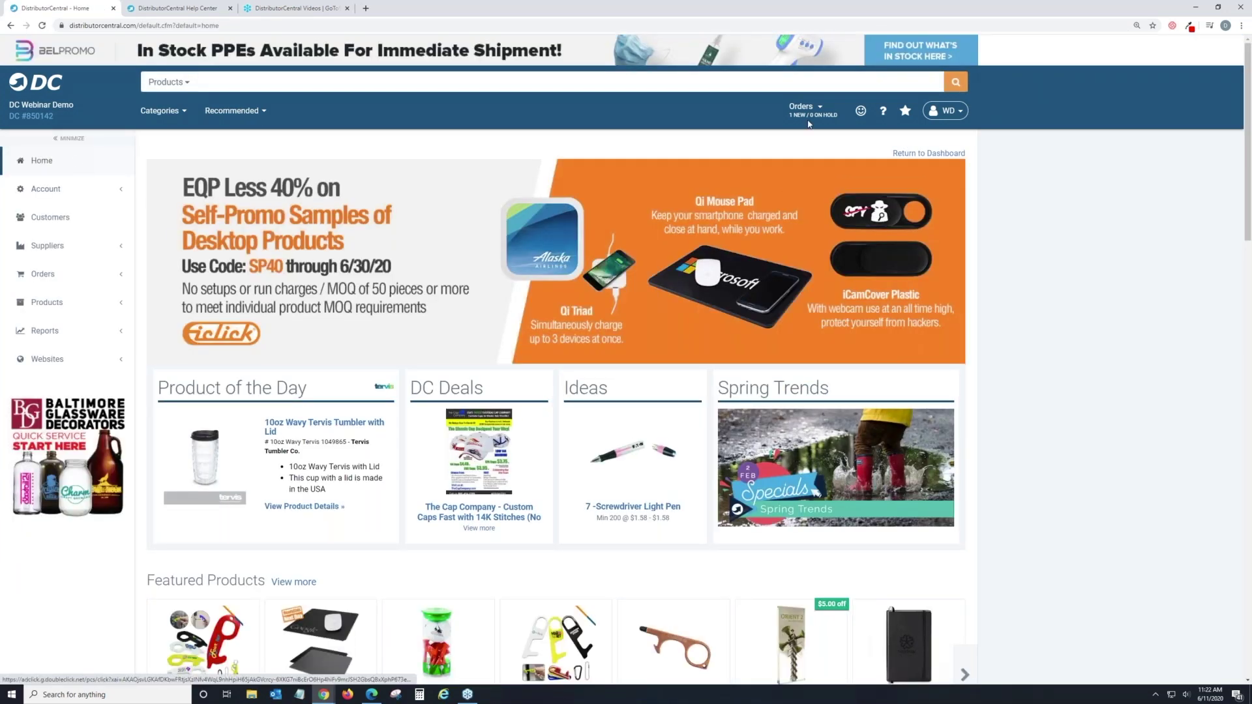
pyautogui.click(812, 115)
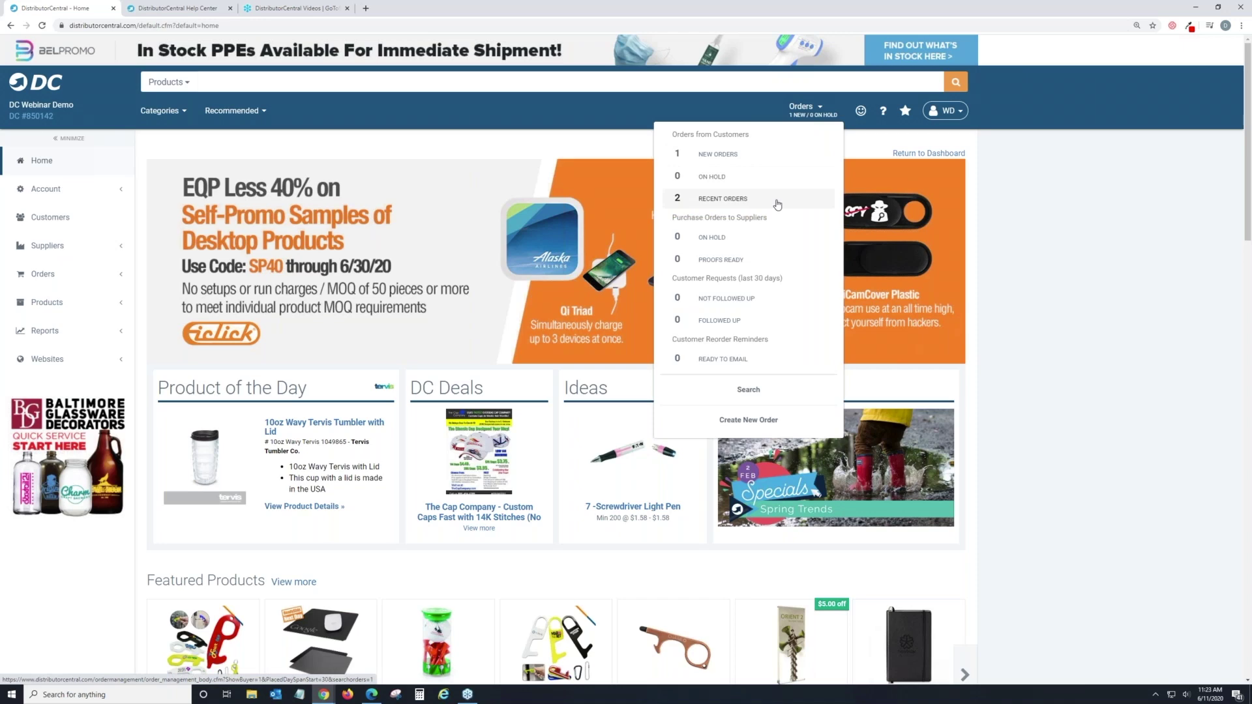
pyautogui.click(777, 204)
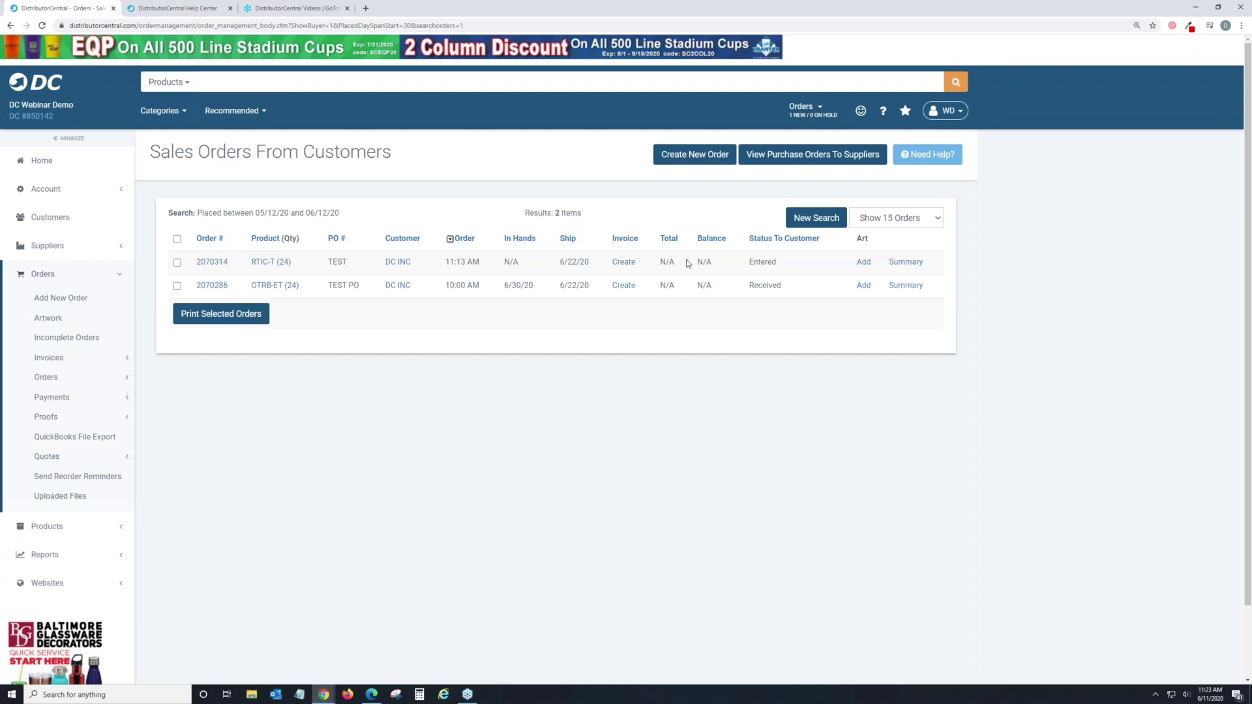
# Search customer sales orders created in the last 90 days.
pyautogui.click(815, 219)
pyautogui.scroll(-1, 518, 307)
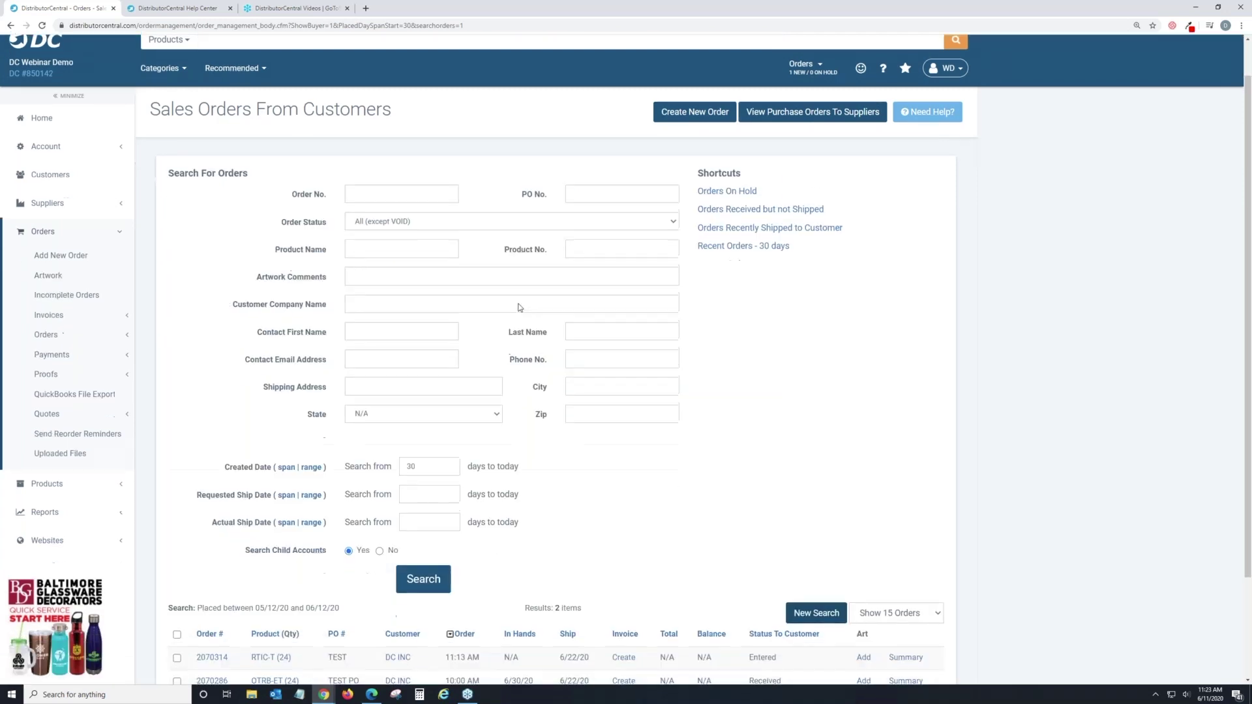
pyautogui.doubleClick(408, 460)
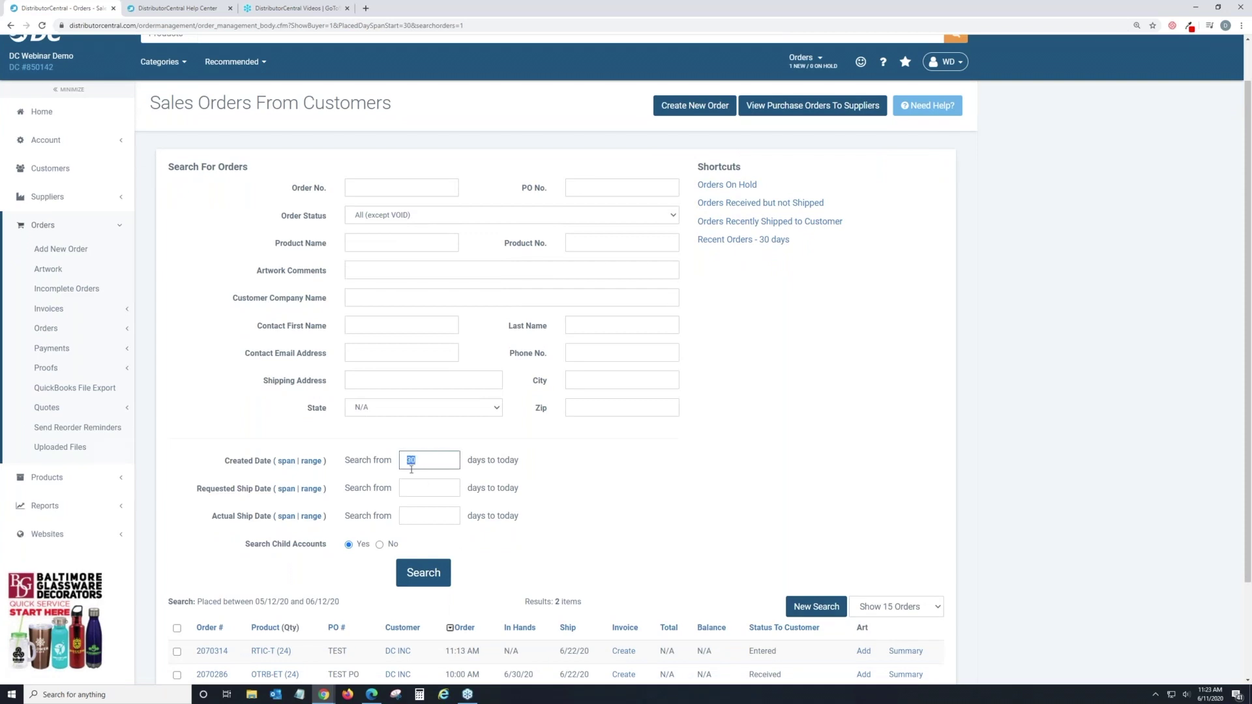
pyautogui.write('90')
pyautogui.click(424, 583)
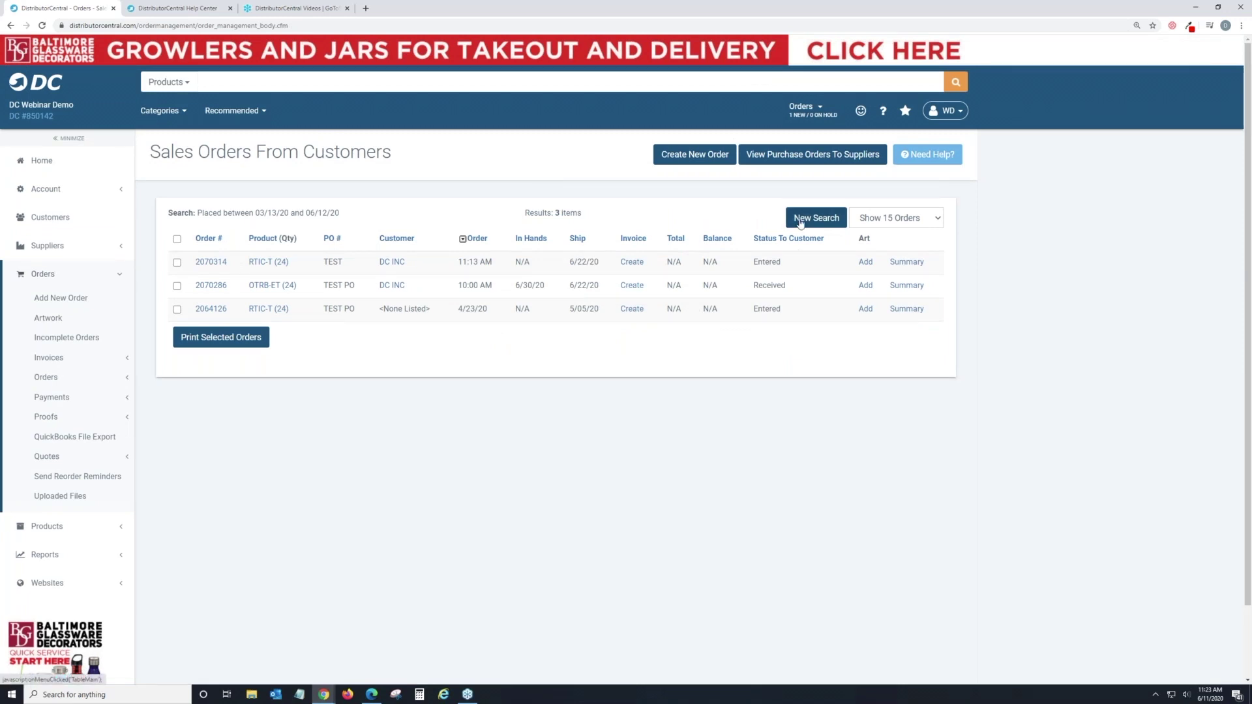
# Rerun the order search over 365 days, listing all 21 orders from 06/12/19–06/12/20.
pyautogui.click(801, 223)
pyautogui.doubleClick(407, 507)
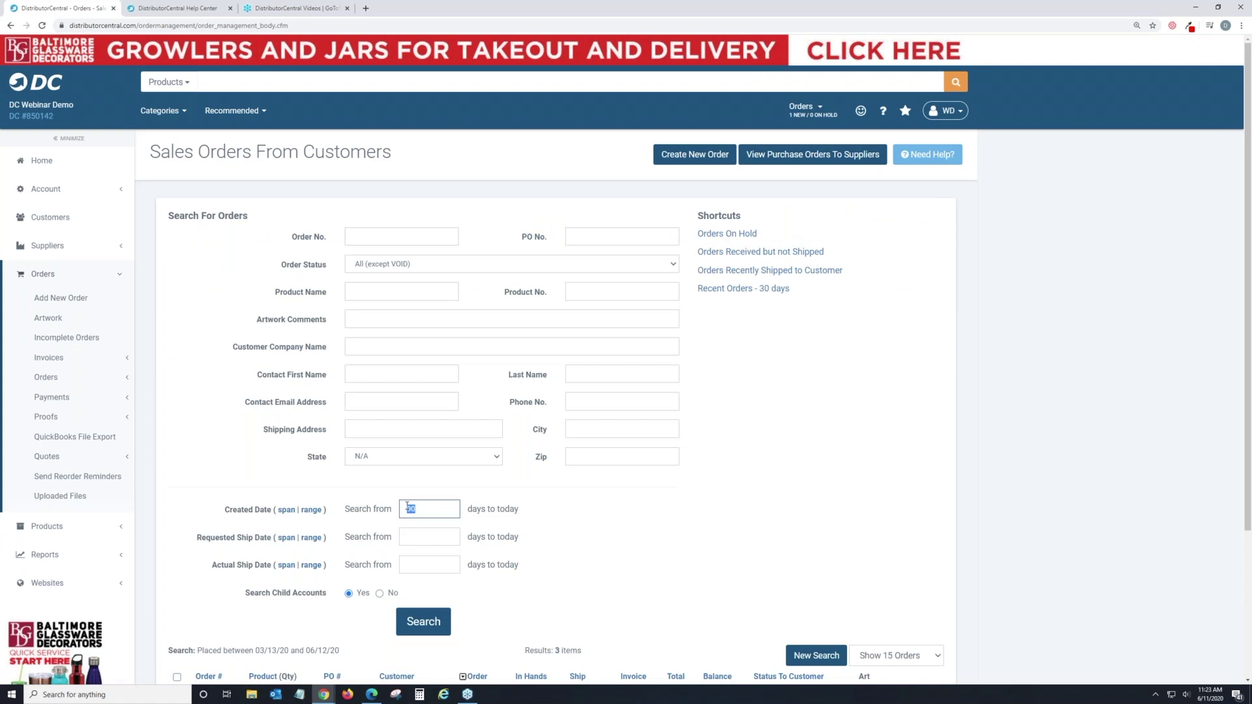
pyautogui.write('365')
pyautogui.click(425, 632)
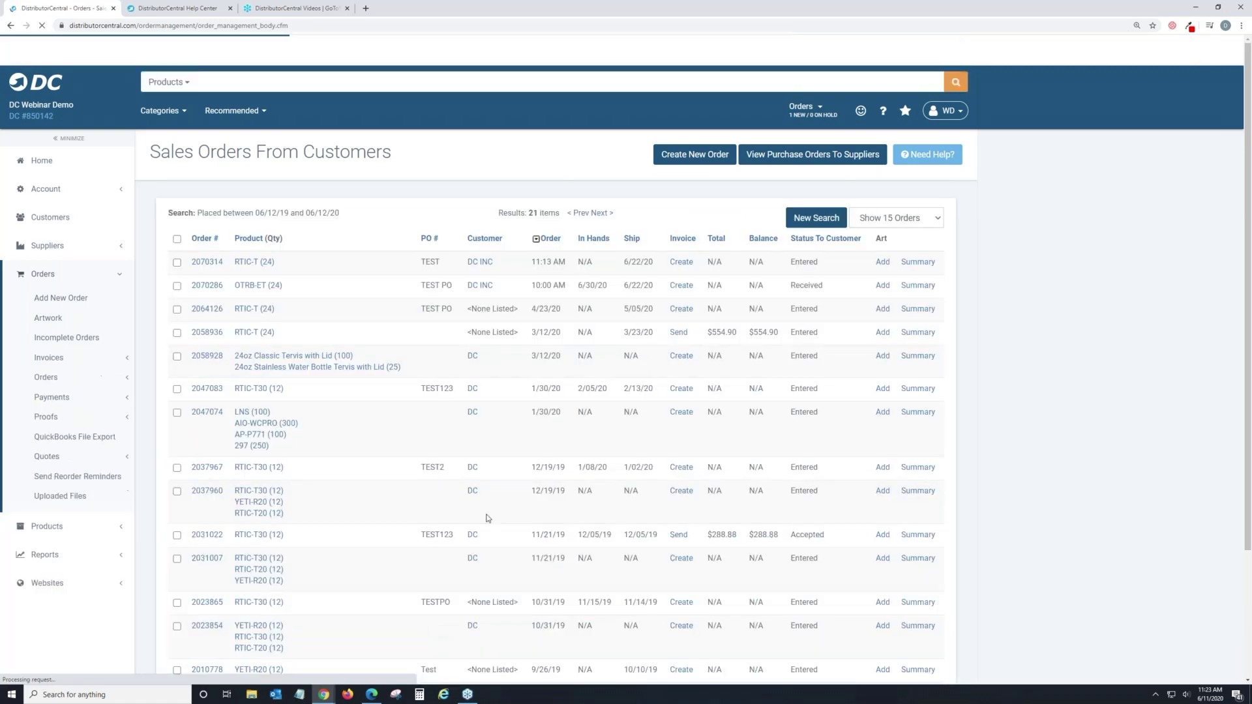
pyautogui.scroll(-4, 484, 512)
pyautogui.scroll(4, 479, 541)
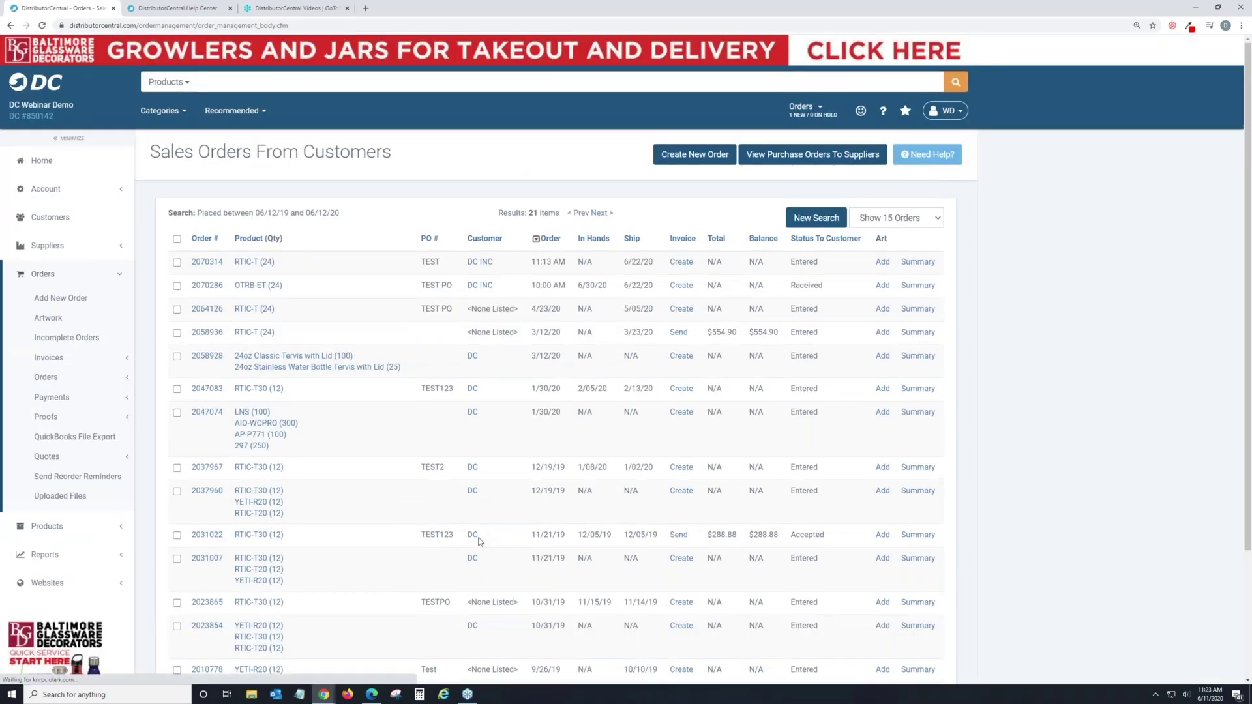
pyautogui.scroll(-2, 479, 542)
pyautogui.scroll(2, 480, 542)
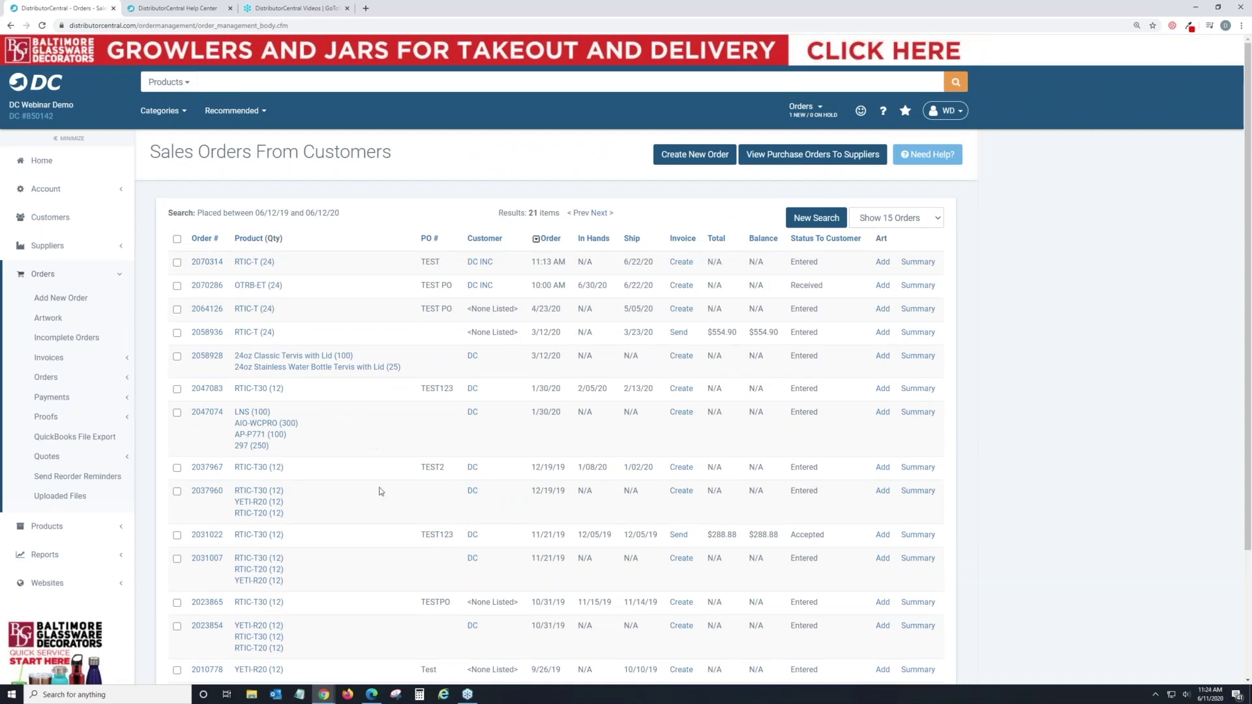
# Check the header search categories without changing them, then reopen the order search form.
pyautogui.click(188, 87)
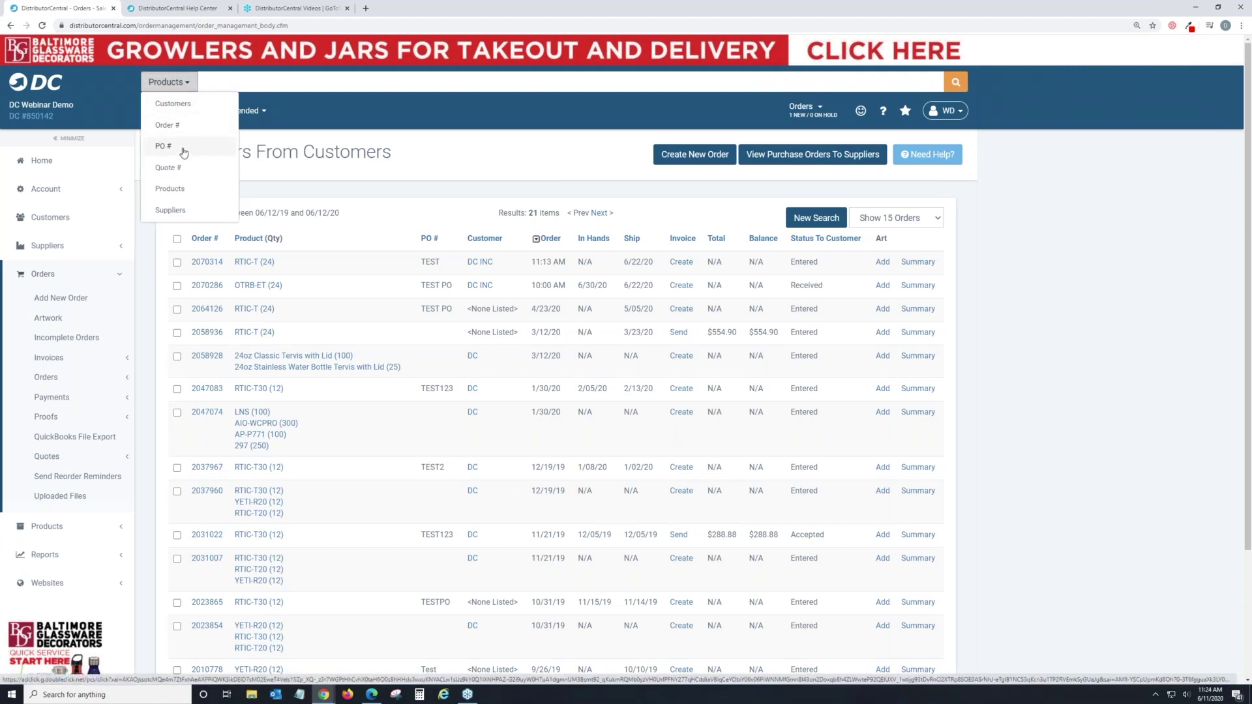
pyautogui.click(536, 151)
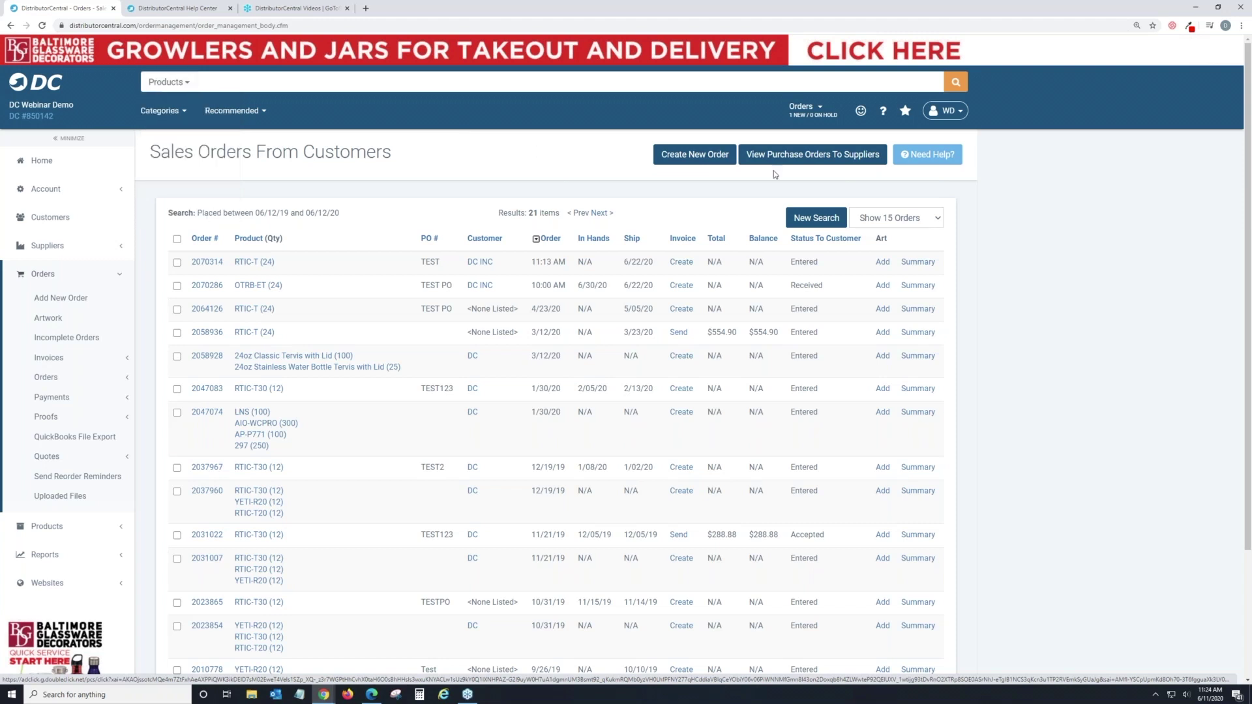
pyautogui.click(818, 220)
# Review the order number, PO and status fields, then run the 'Recent Orders - 30 days' search.
pyautogui.click(414, 239)
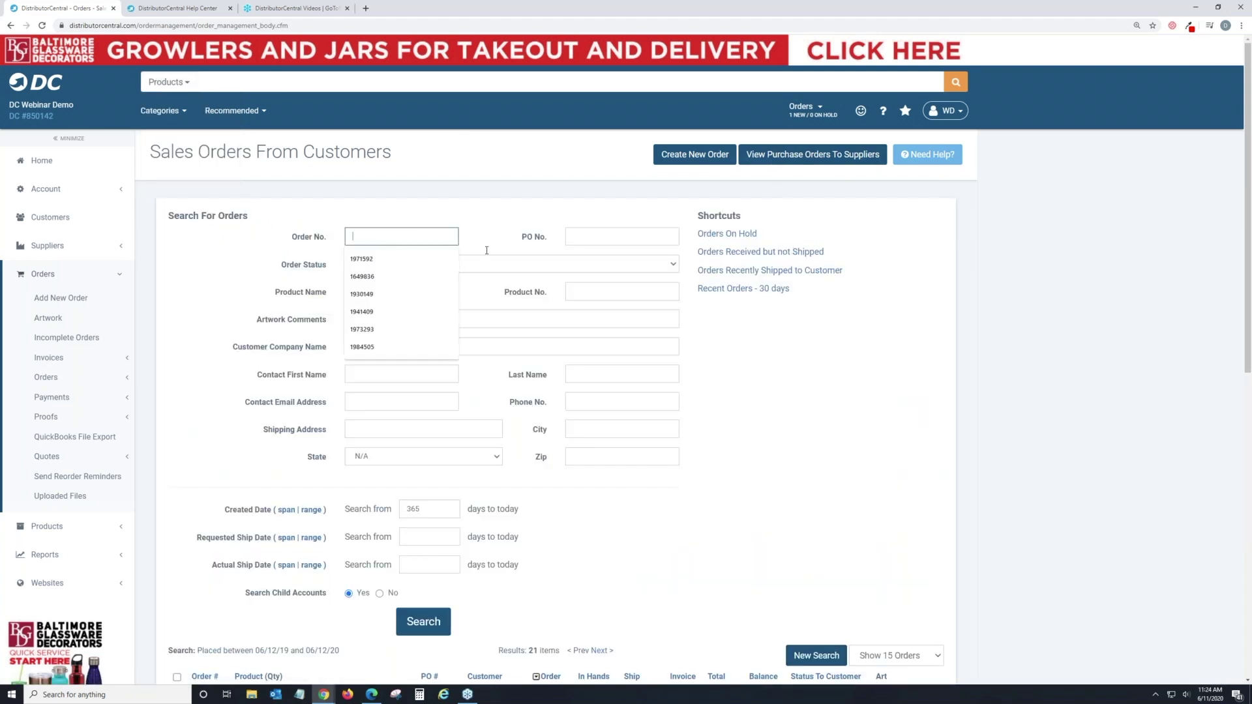
pyautogui.click(620, 236)
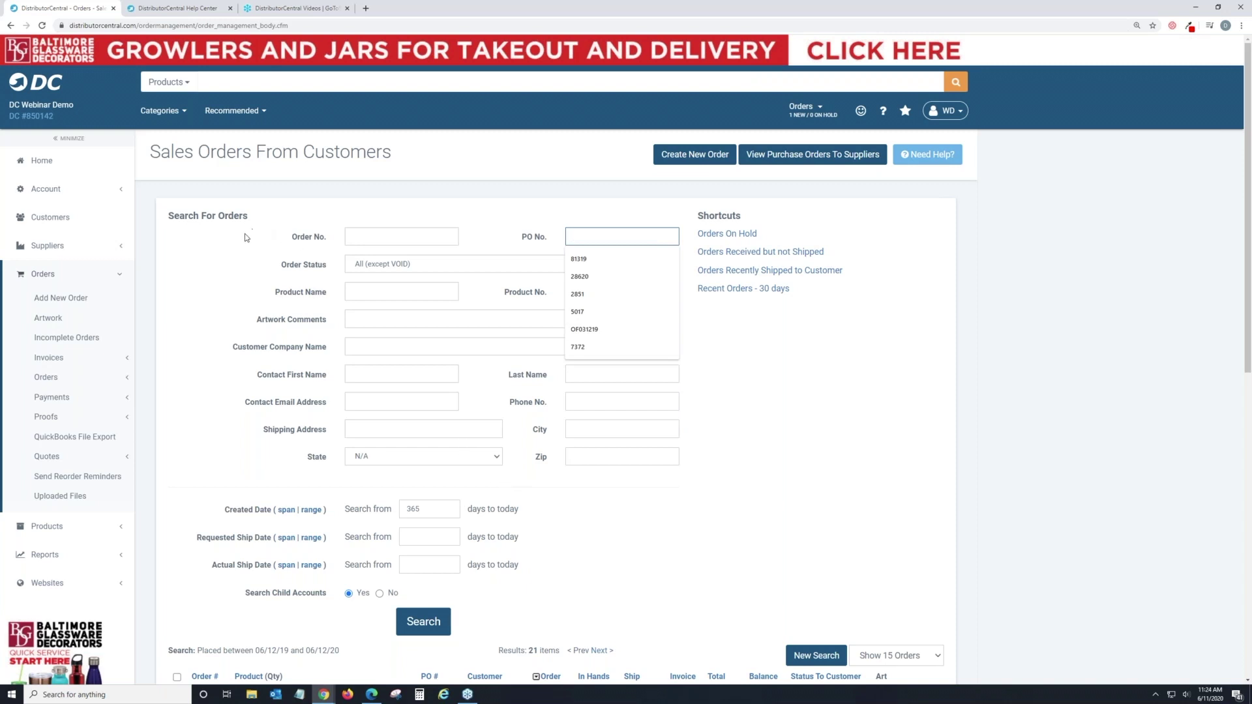
pyautogui.click(235, 266)
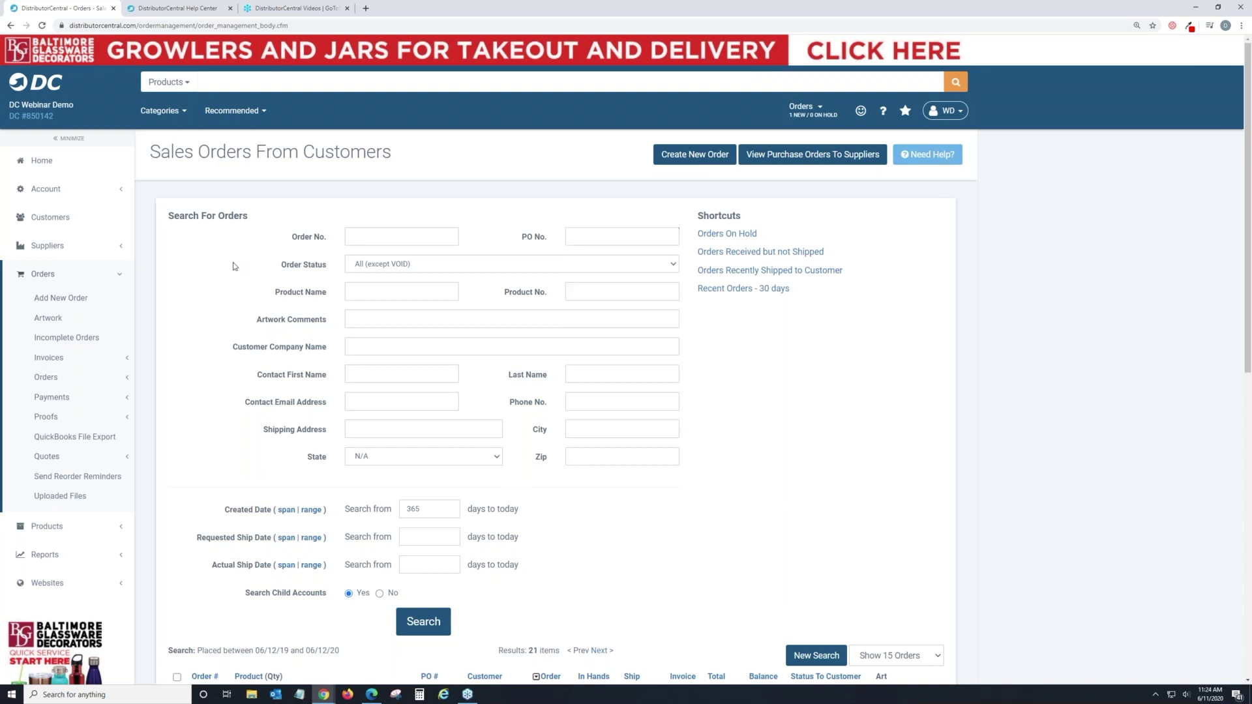
pyautogui.click(376, 264)
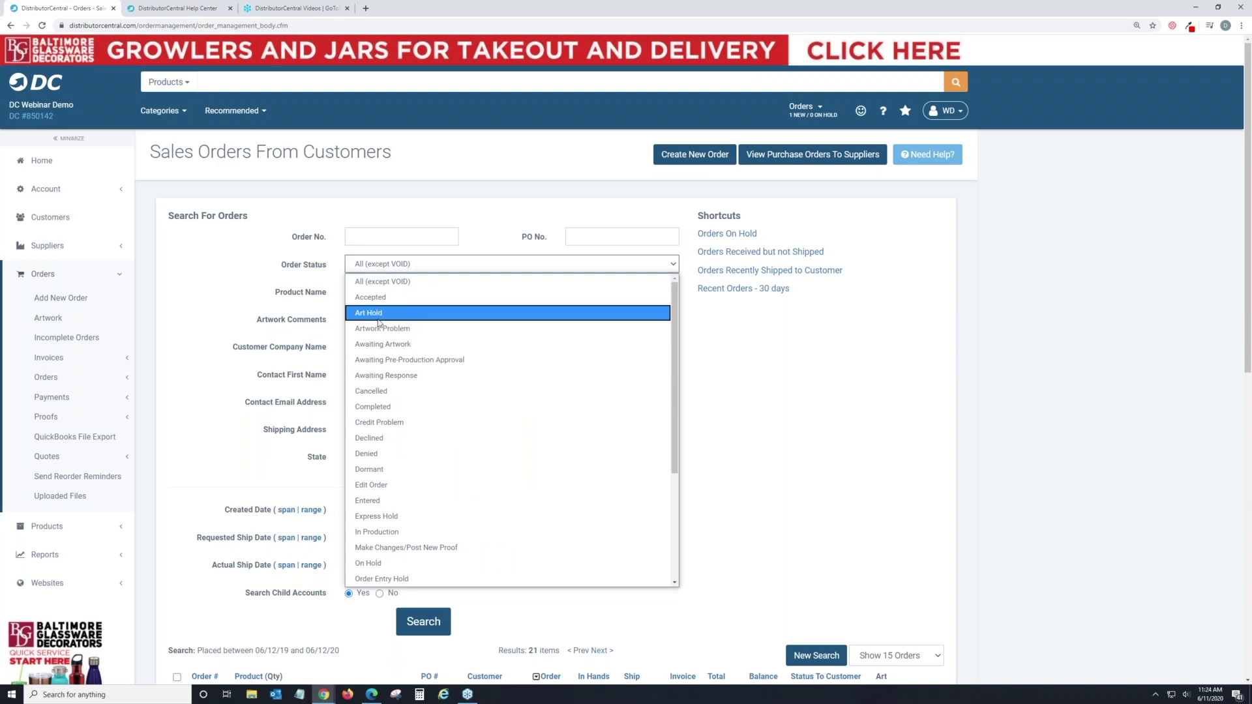
pyautogui.click(773, 394)
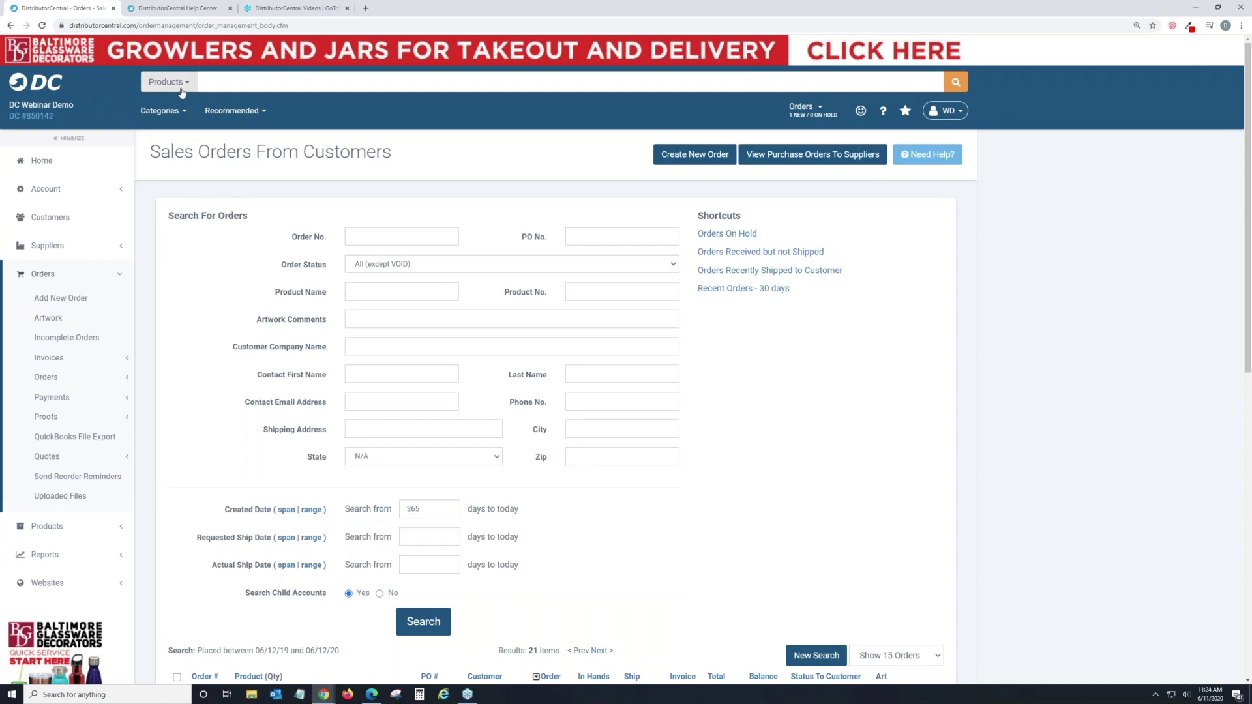
pyautogui.click(719, 297)
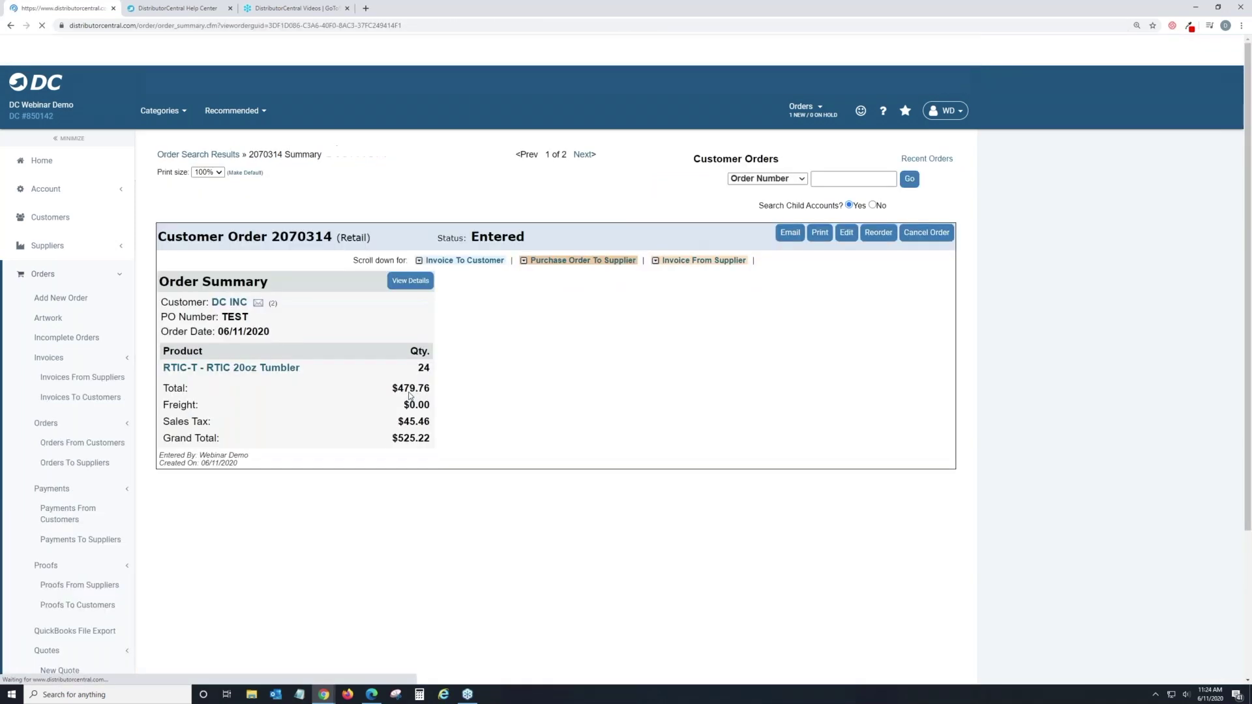
# Create the $525.22 customer invoice for order 2070314 and bring up its Send Invoice Options.
pyautogui.scroll(-1, 411, 391)
pyautogui.scroll(-3, 411, 390)
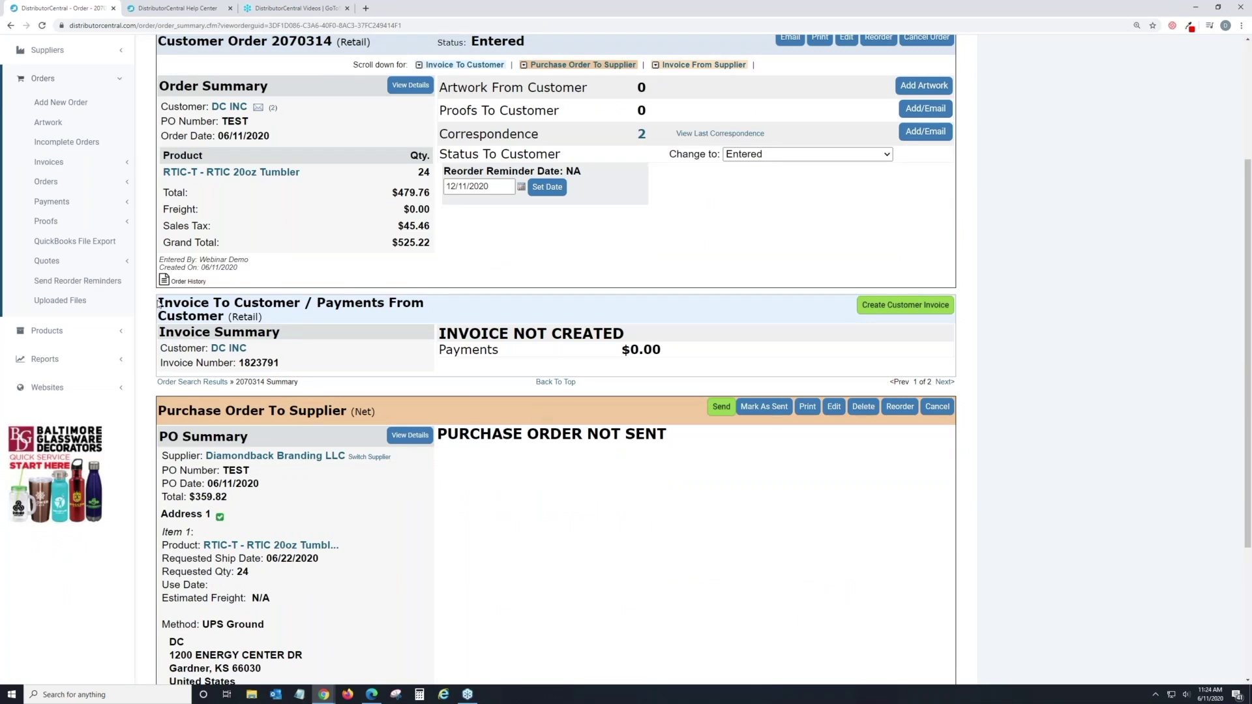
pyautogui.moveTo(160, 302); pyautogui.dragTo(263, 317)
pyautogui.click(893, 309)
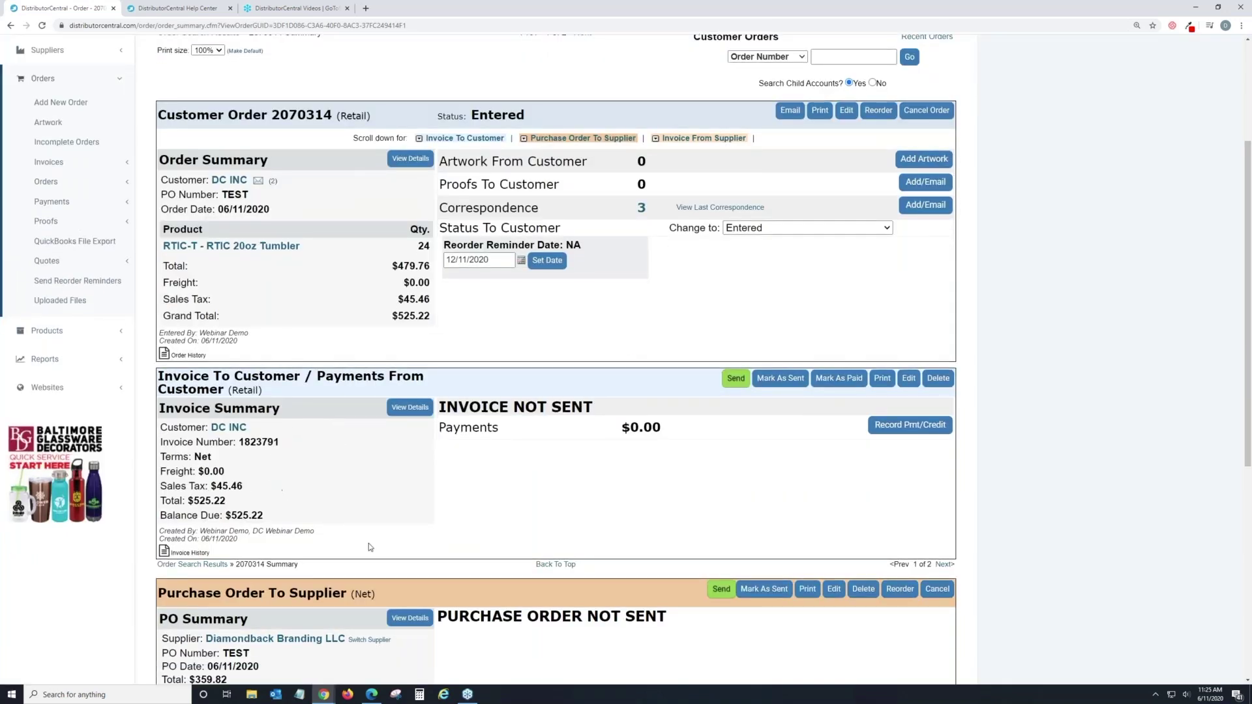
pyautogui.click(734, 385)
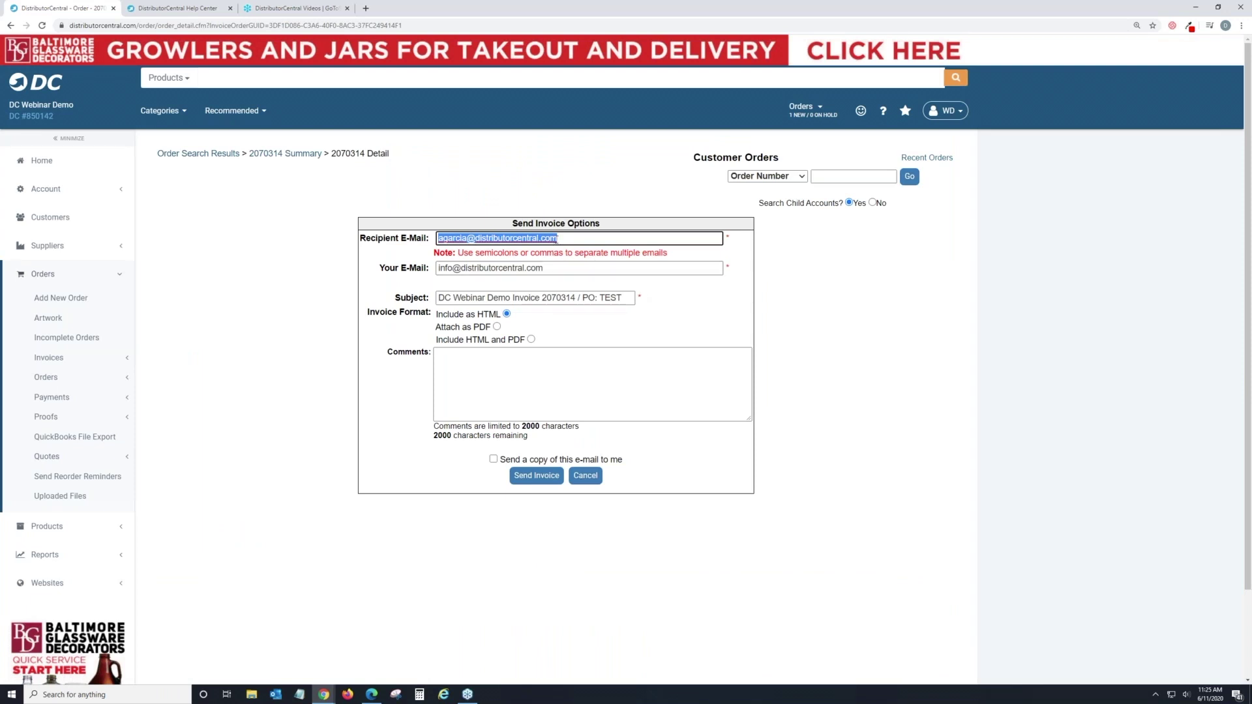
# Look over the sender e-mail and comments fields, then cancel the invoice e-mail without sending.
pyautogui.click(550, 268)
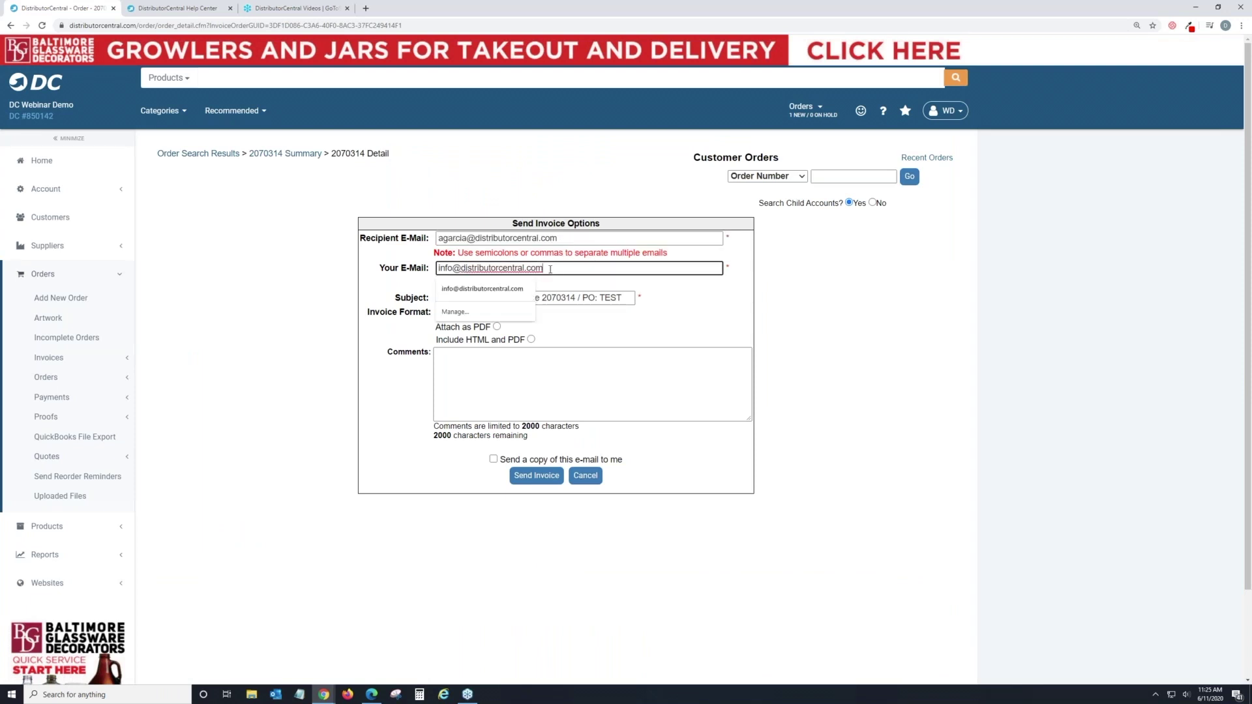
pyautogui.click(587, 379)
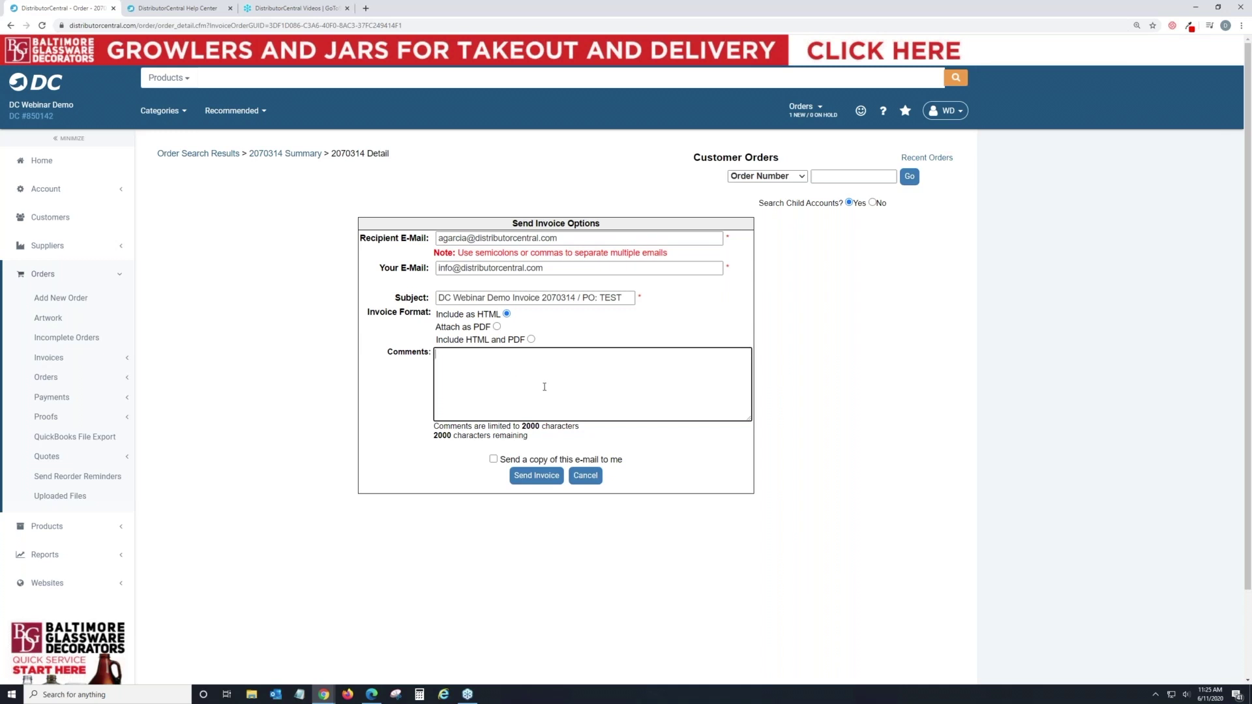
pyautogui.click(585, 476)
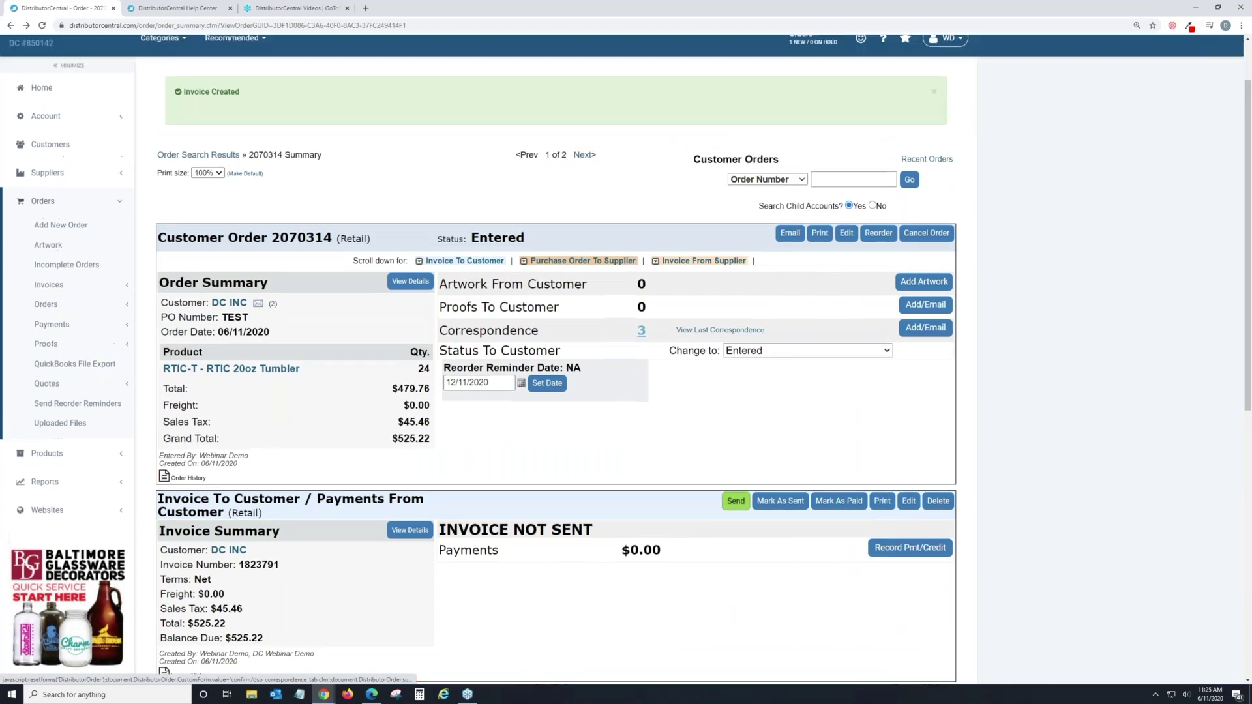
# Delete order 2070314's invoice, recreate it, and open it for editing ($479.76 subtotal, $45.46 tax).
pyautogui.scroll(1, 641, 330)
pyautogui.scroll(-1, 424, 609)
pyautogui.click(939, 478)
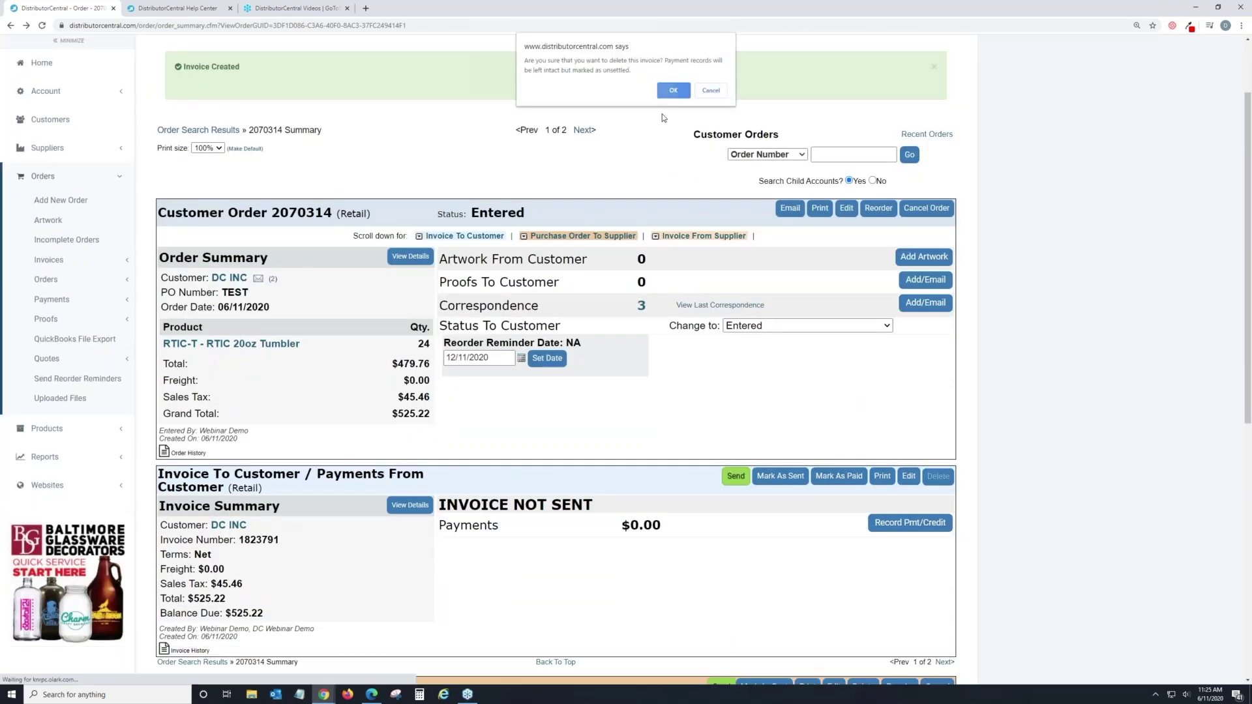
pyautogui.click(673, 90)
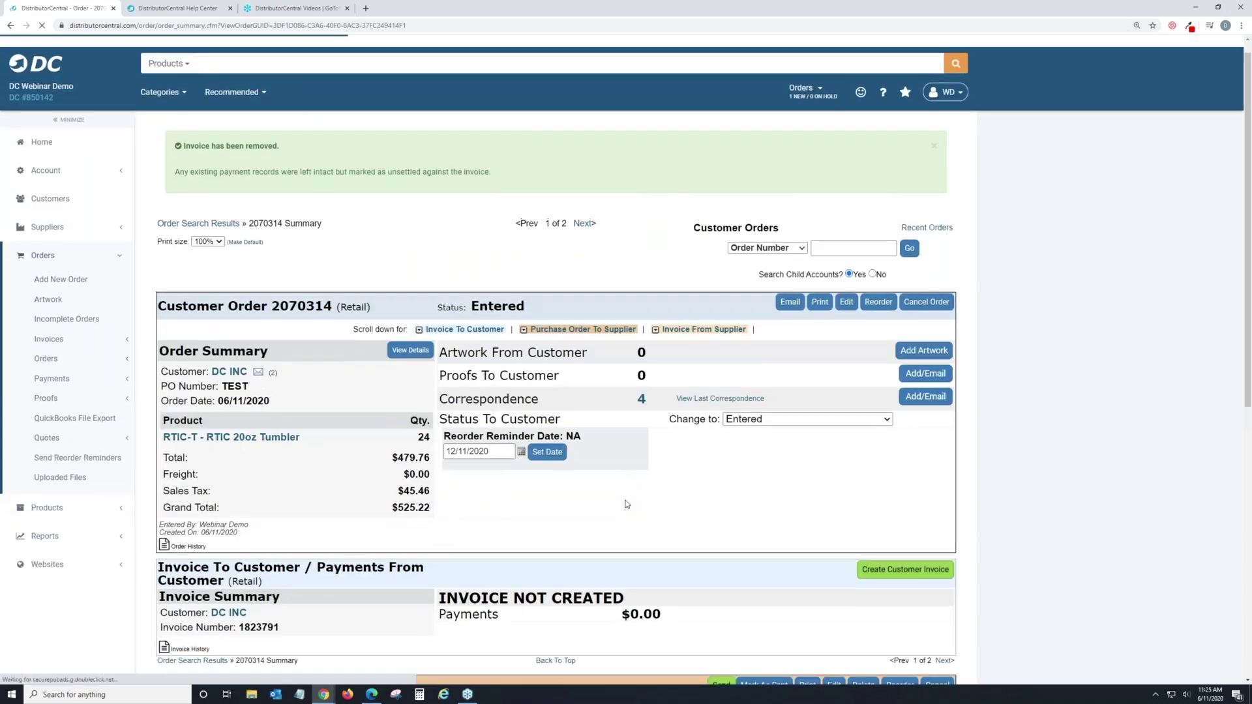
pyautogui.scroll(-2, 628, 505)
pyautogui.click(915, 443)
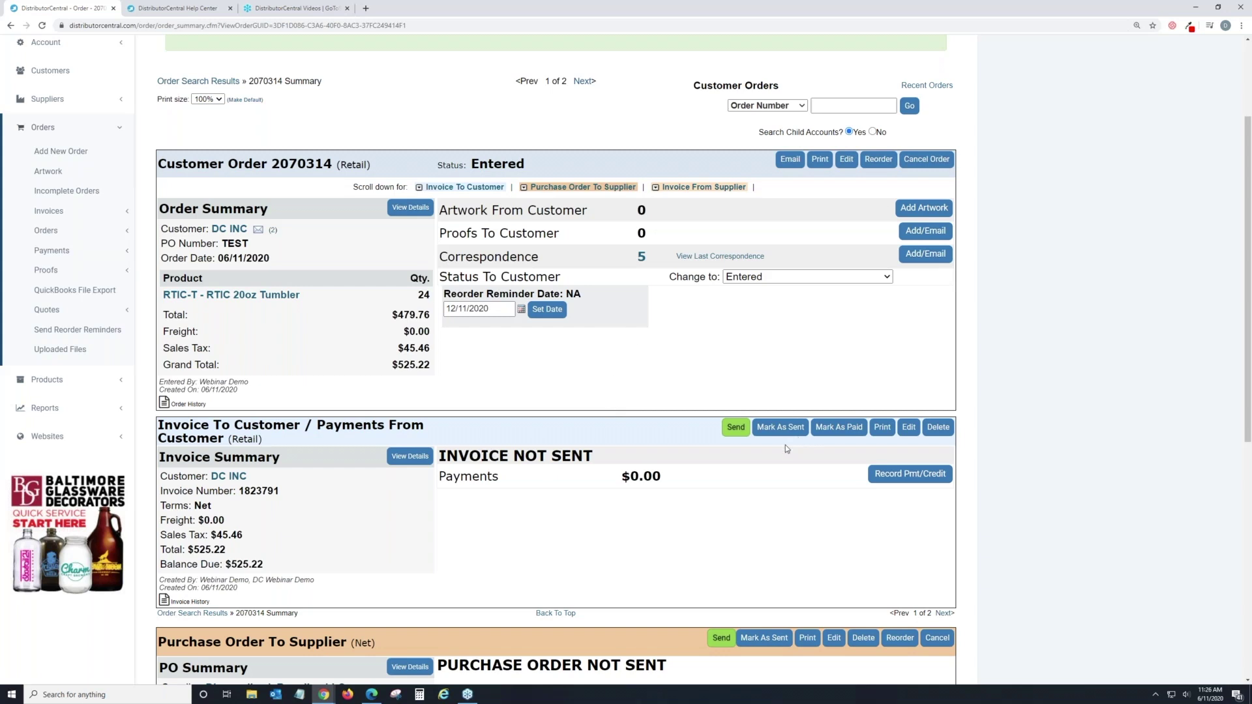
pyautogui.click(914, 434)
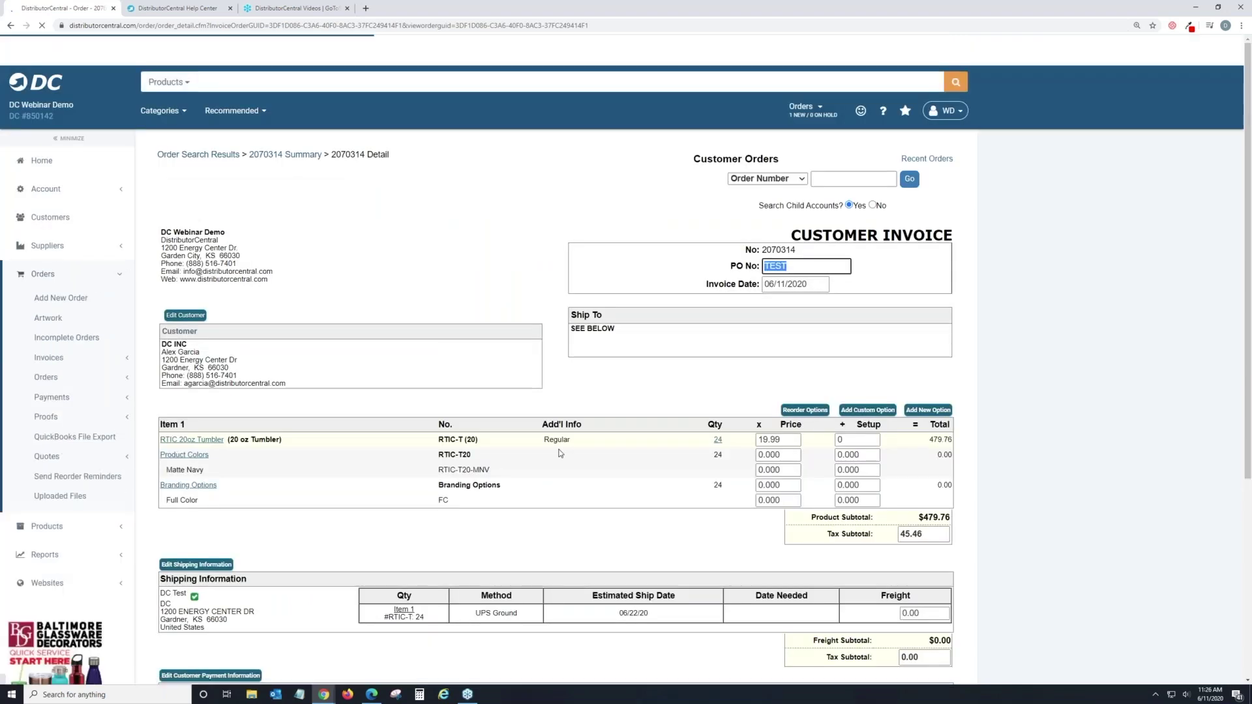
# Return to order 2070314's summary and start sending its unsent $525.22 invoice.
pyautogui.scroll(-3, 560, 454)
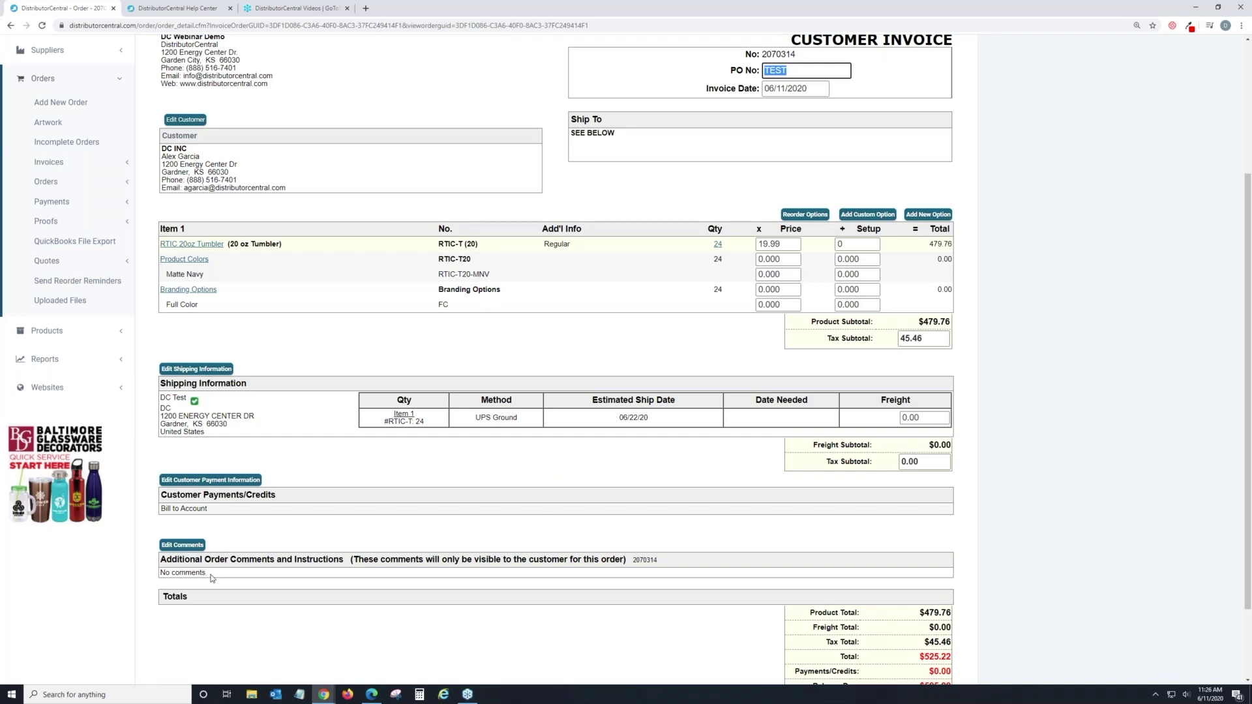
pyautogui.scroll(3, 355, 621)
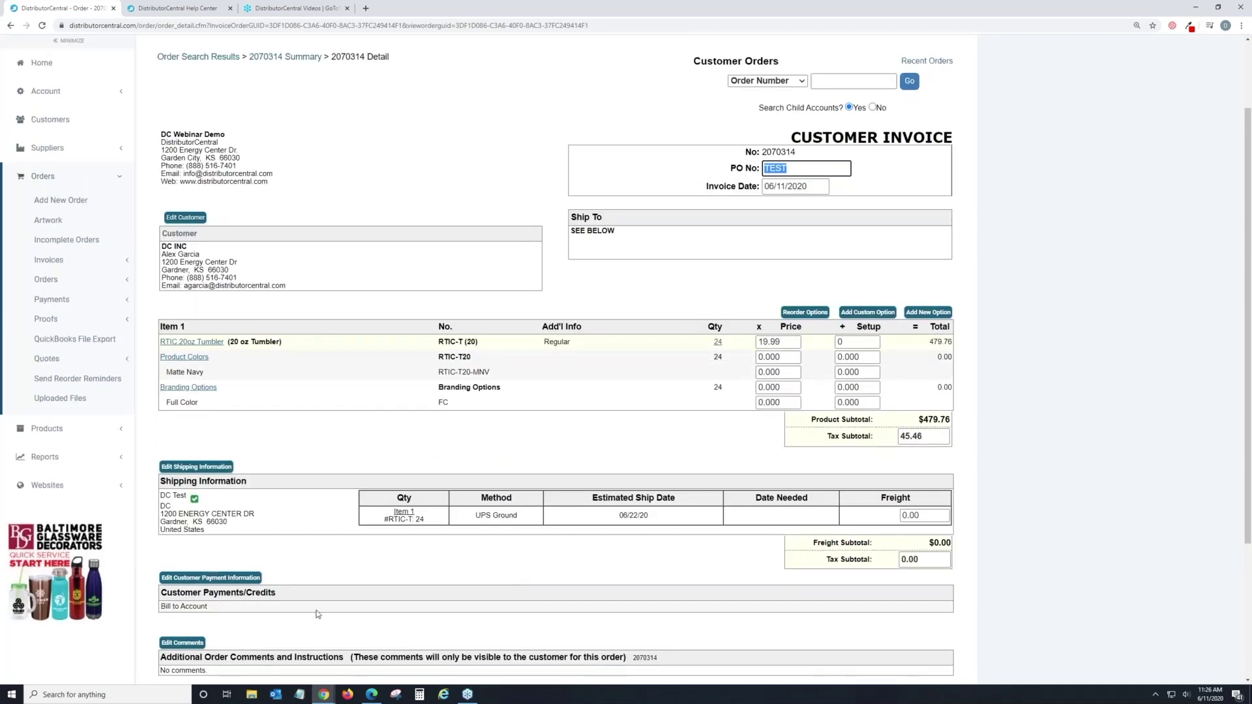
pyautogui.scroll(-3, 262, 579)
pyautogui.scroll(3, 295, 570)
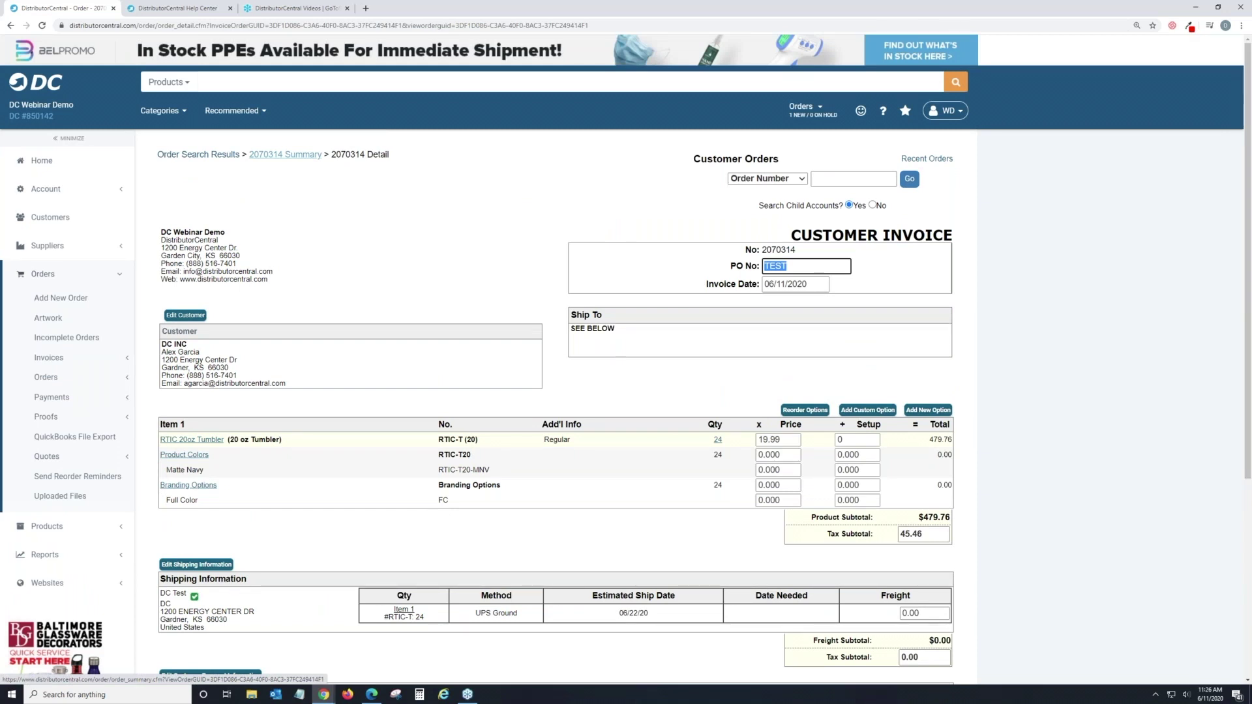
pyautogui.click(306, 157)
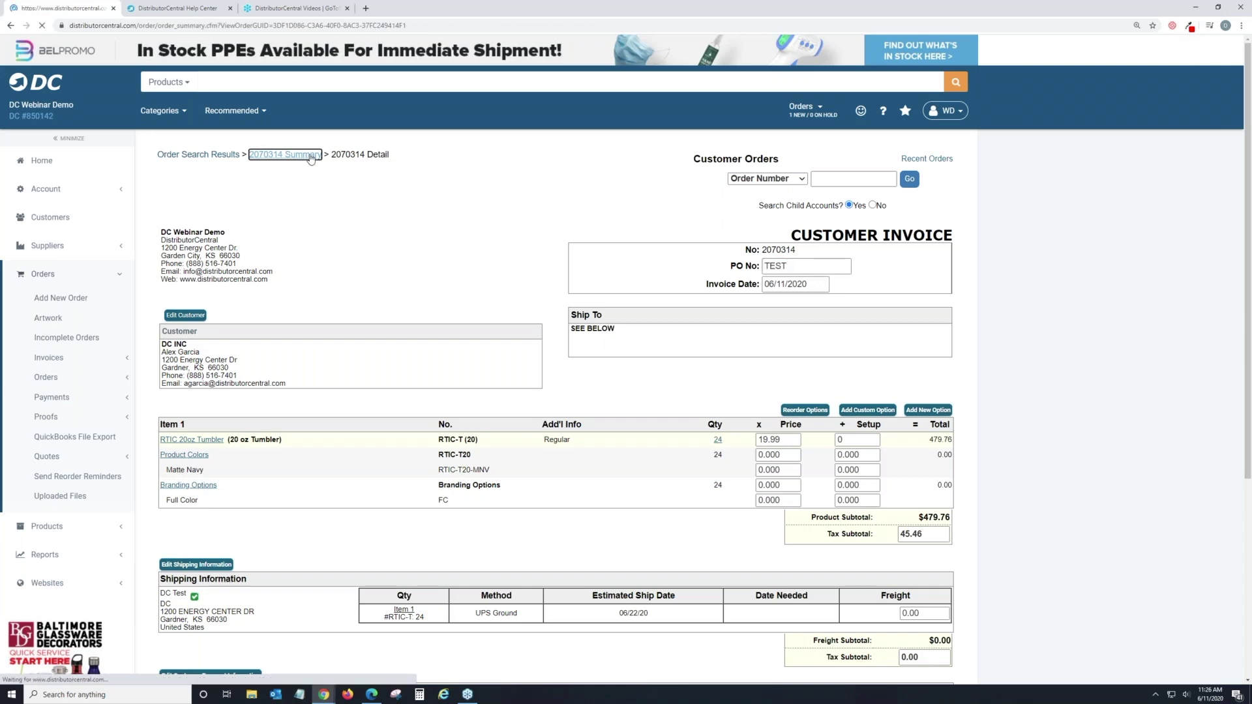
pyautogui.scroll(-2, 698, 399)
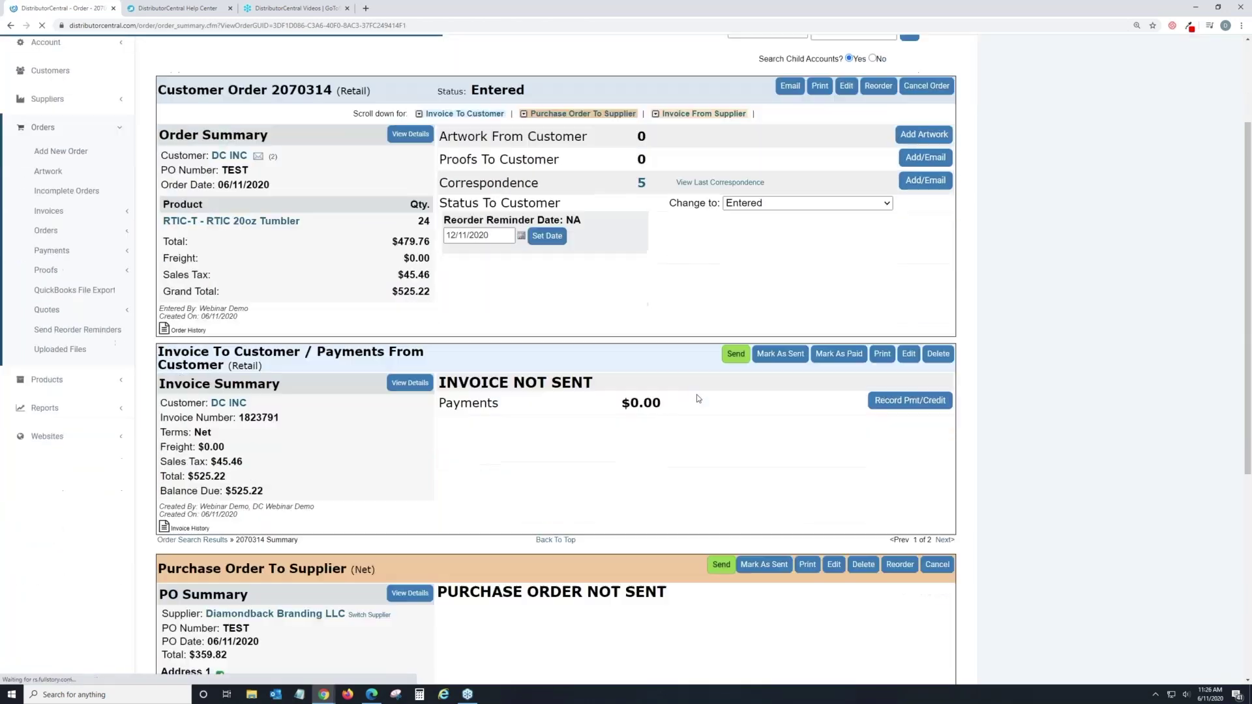
pyautogui.click(732, 359)
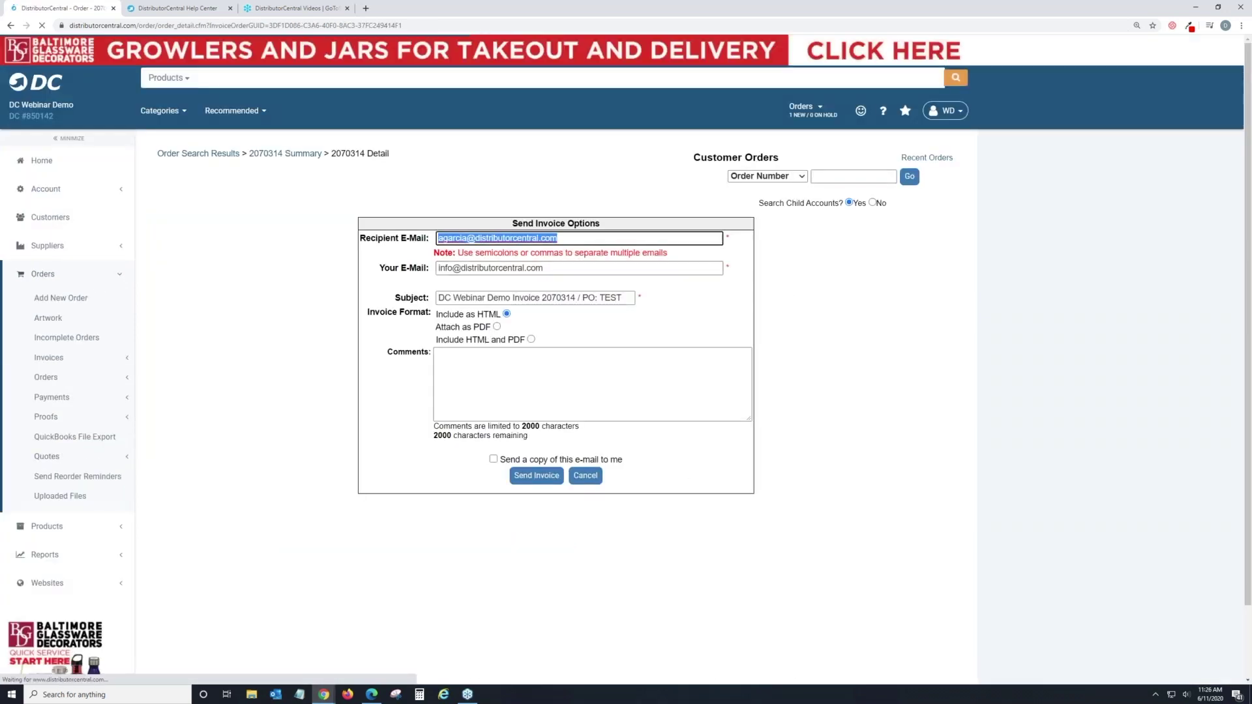
# E-mail the invoice to the customer in HTML and PDF format.
pyautogui.click(531, 340)
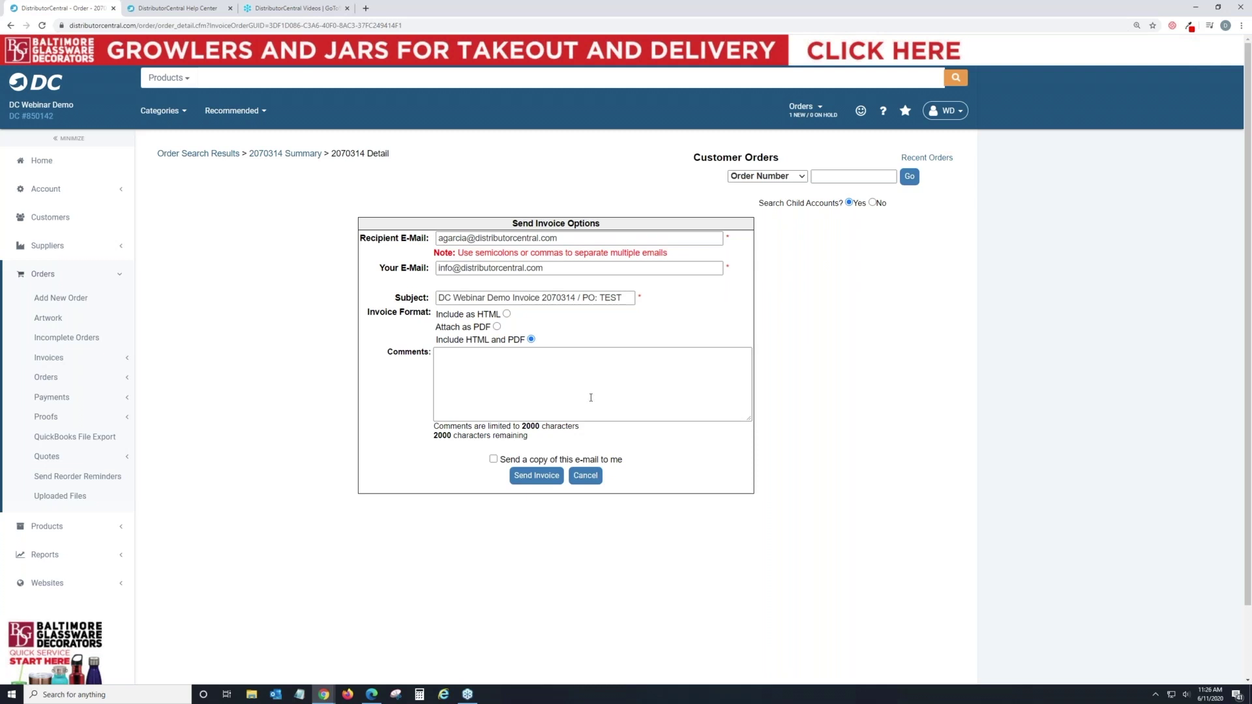
pyautogui.click(544, 481)
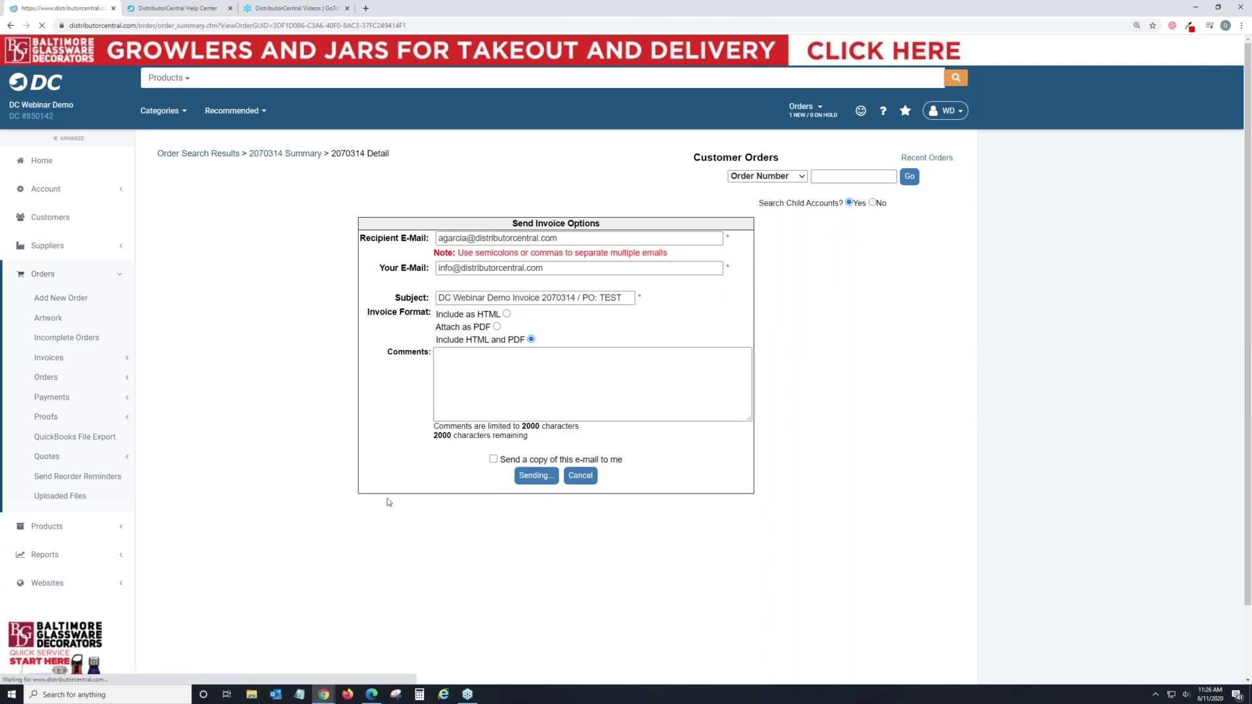
pyautogui.scroll(-4, 388, 502)
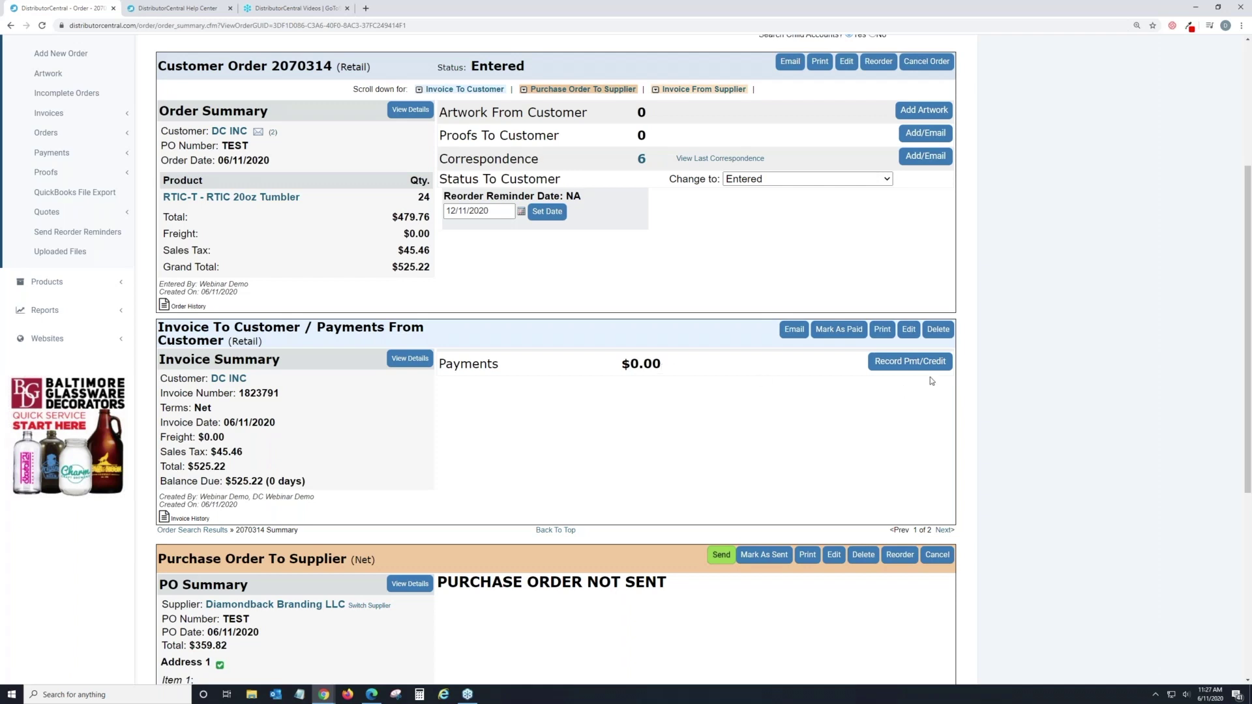
# Mark invoice 1823791 as paid, review the order page, then check the home dashboard's order counts.
pyautogui.click(842, 334)
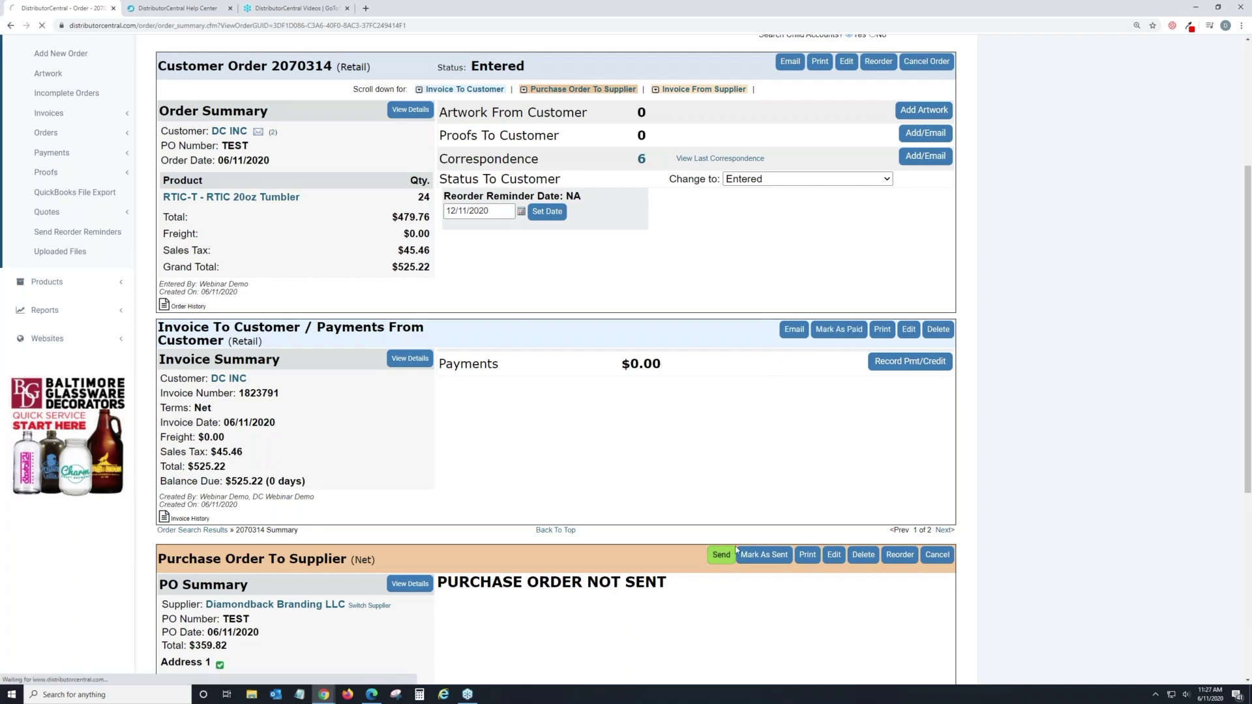
pyautogui.scroll(-3, 652, 444)
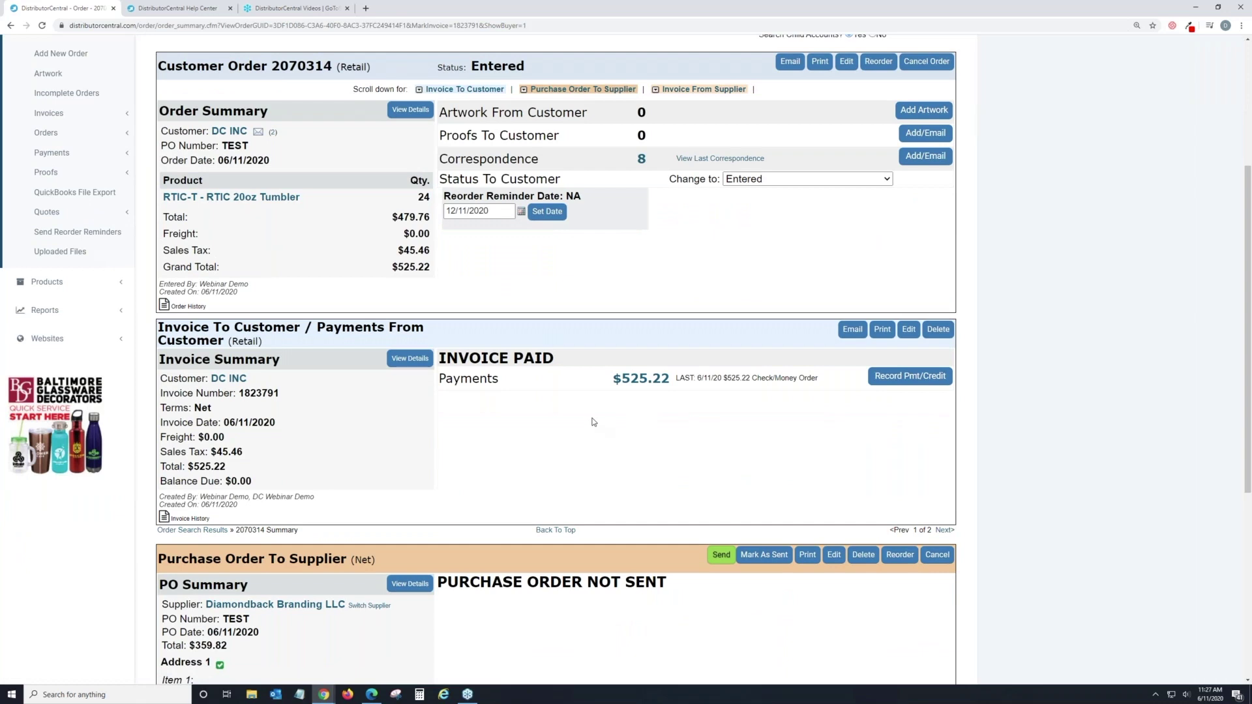
pyautogui.scroll(1, 569, 362)
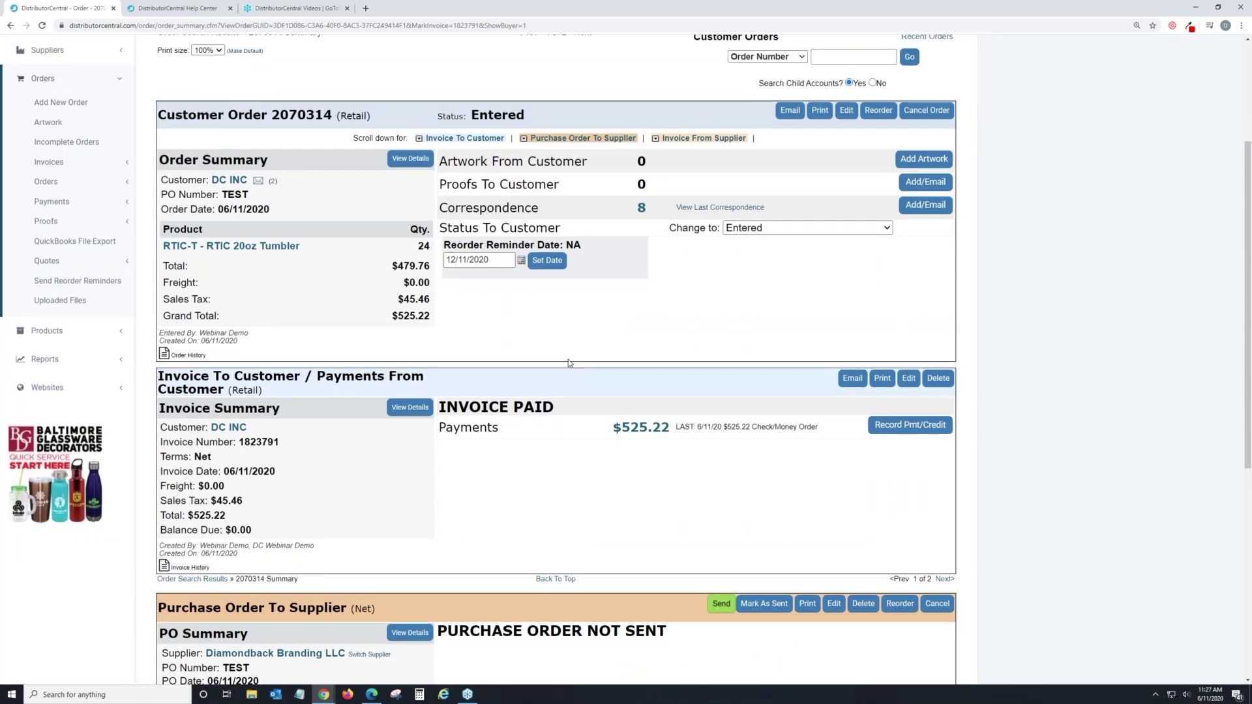
pyautogui.scroll(-1, 570, 363)
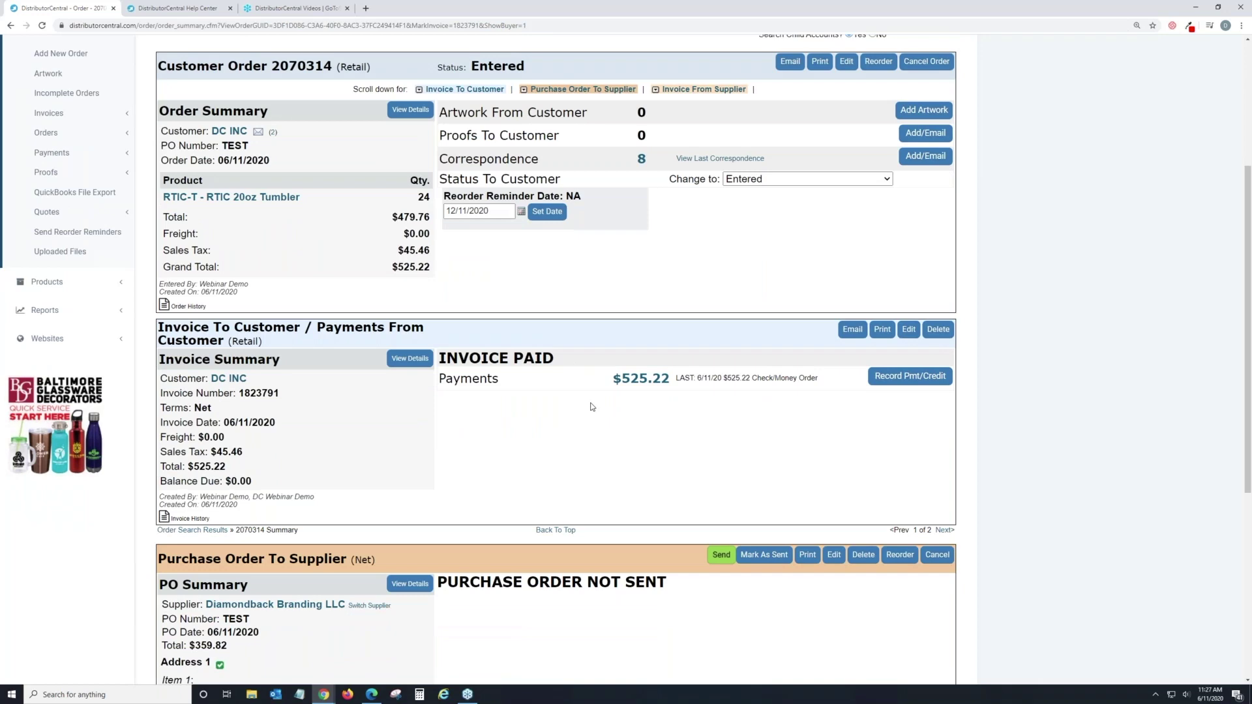
pyautogui.scroll(-1, 593, 406)
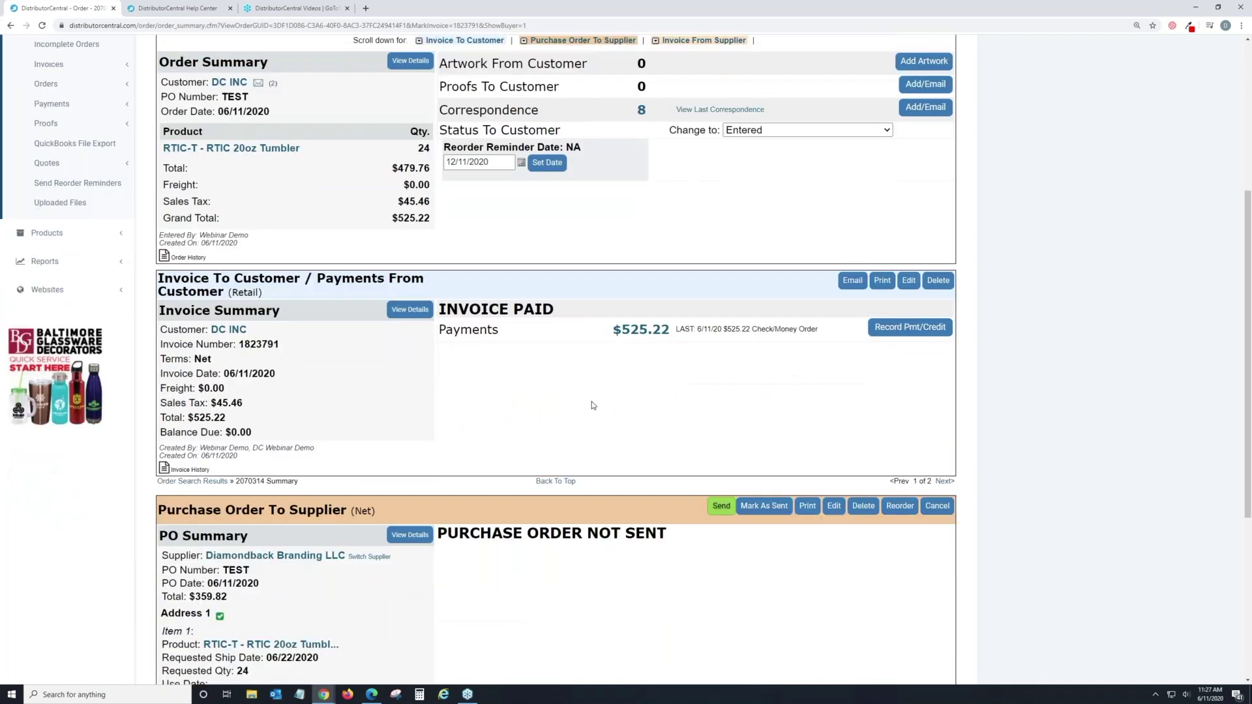
pyautogui.scroll(-3, 594, 405)
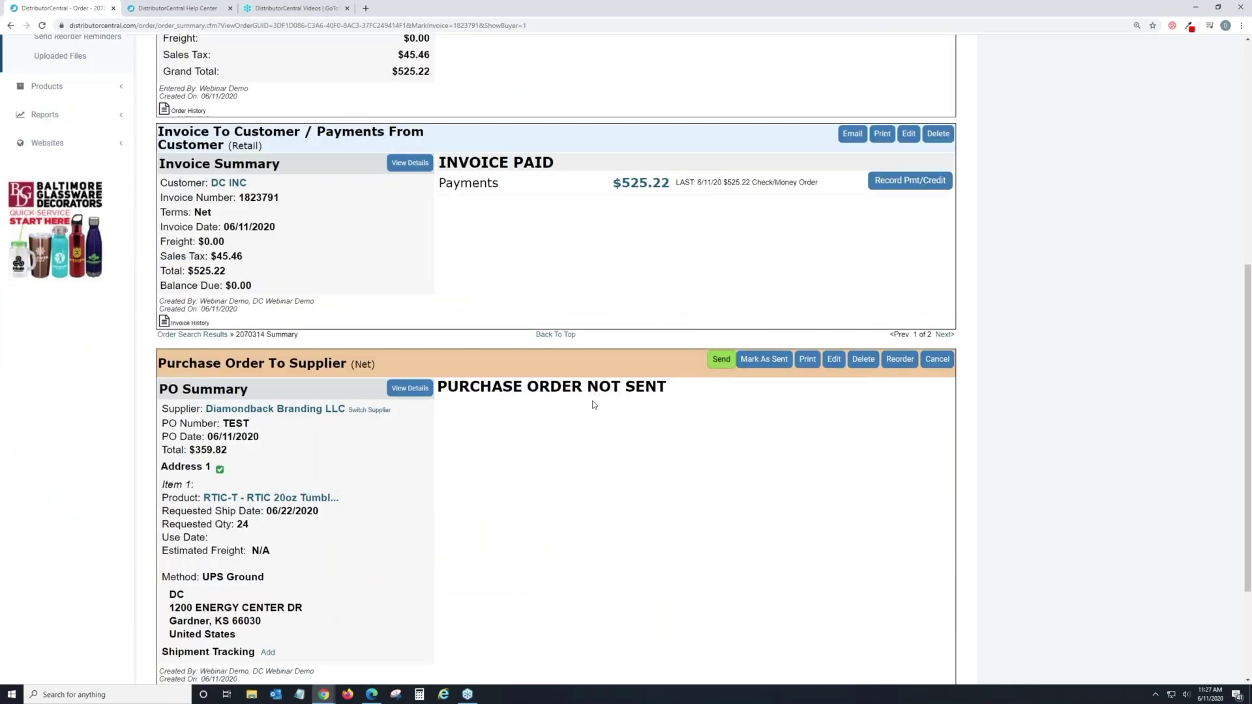
pyautogui.scroll(3, 594, 405)
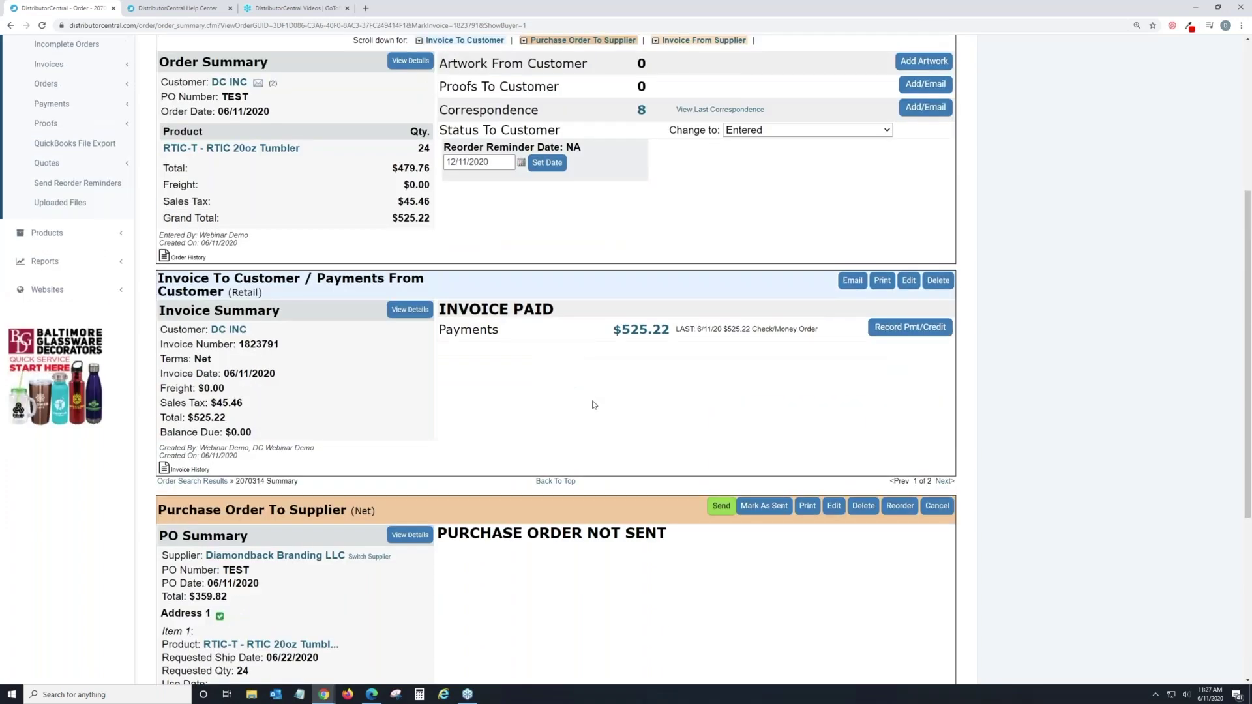
pyautogui.scroll(5, 593, 405)
pyautogui.scroll(-5, 594, 405)
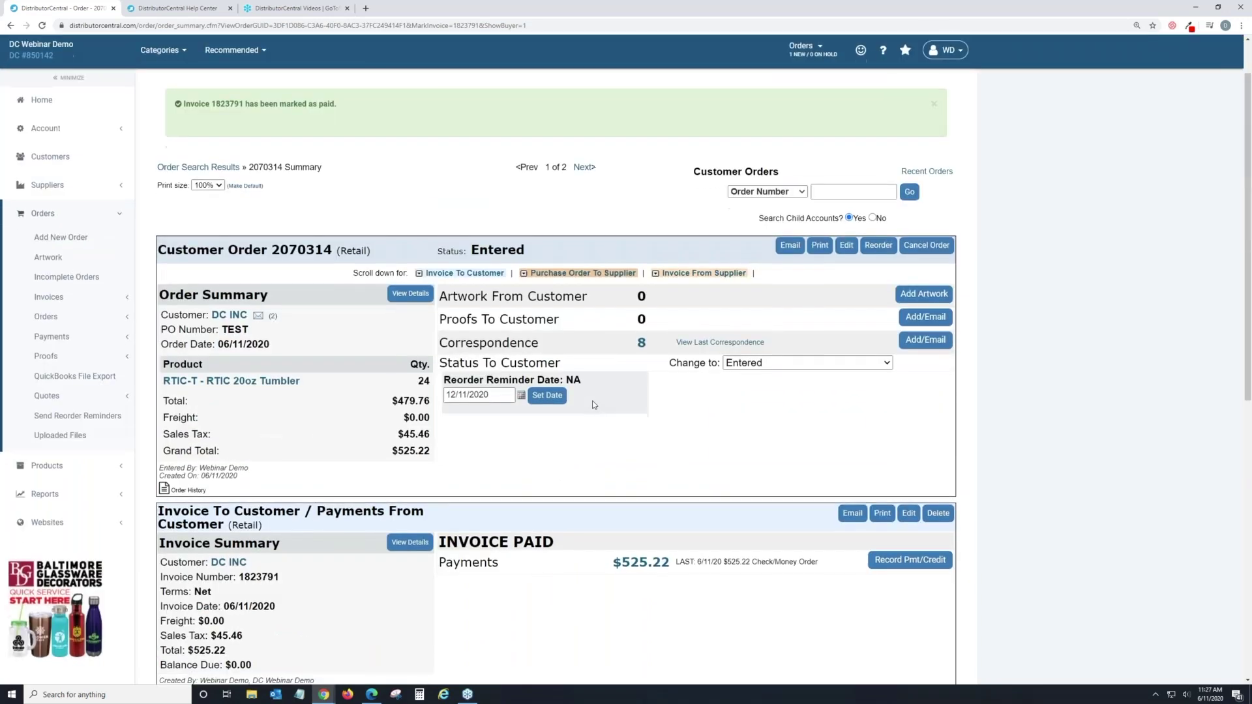
pyautogui.scroll(-1, 593, 405)
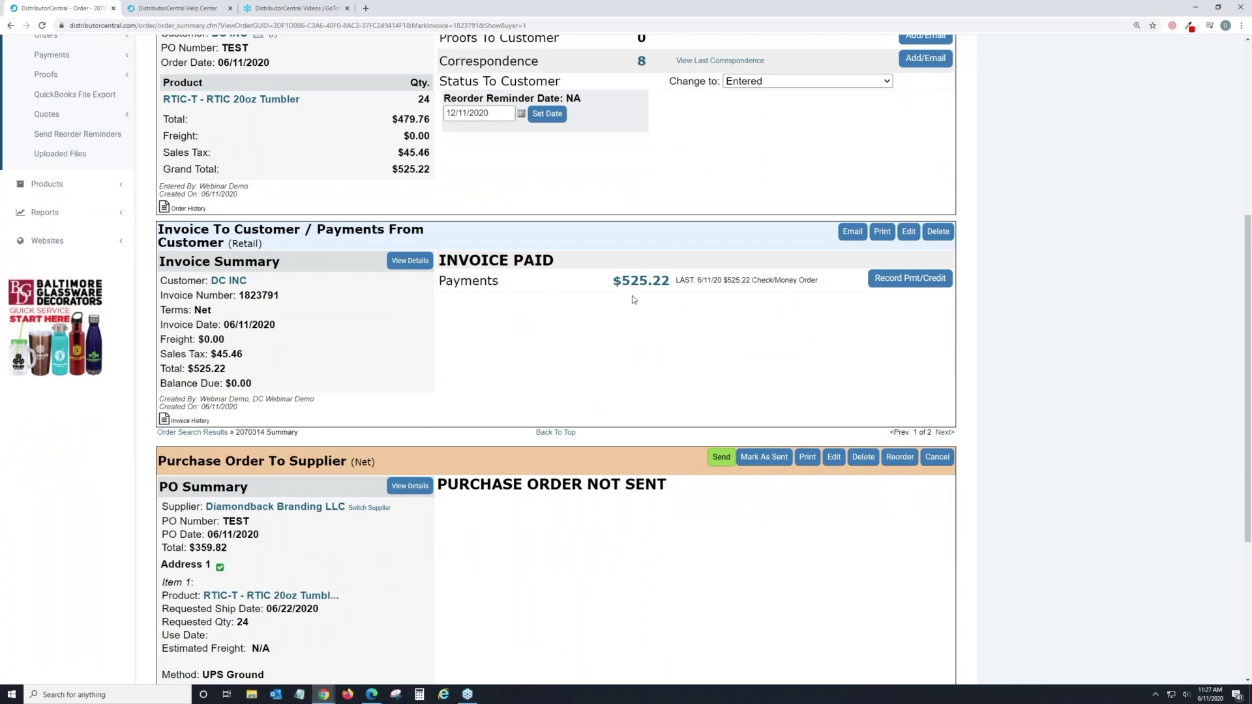
pyautogui.scroll(-1, 632, 295)
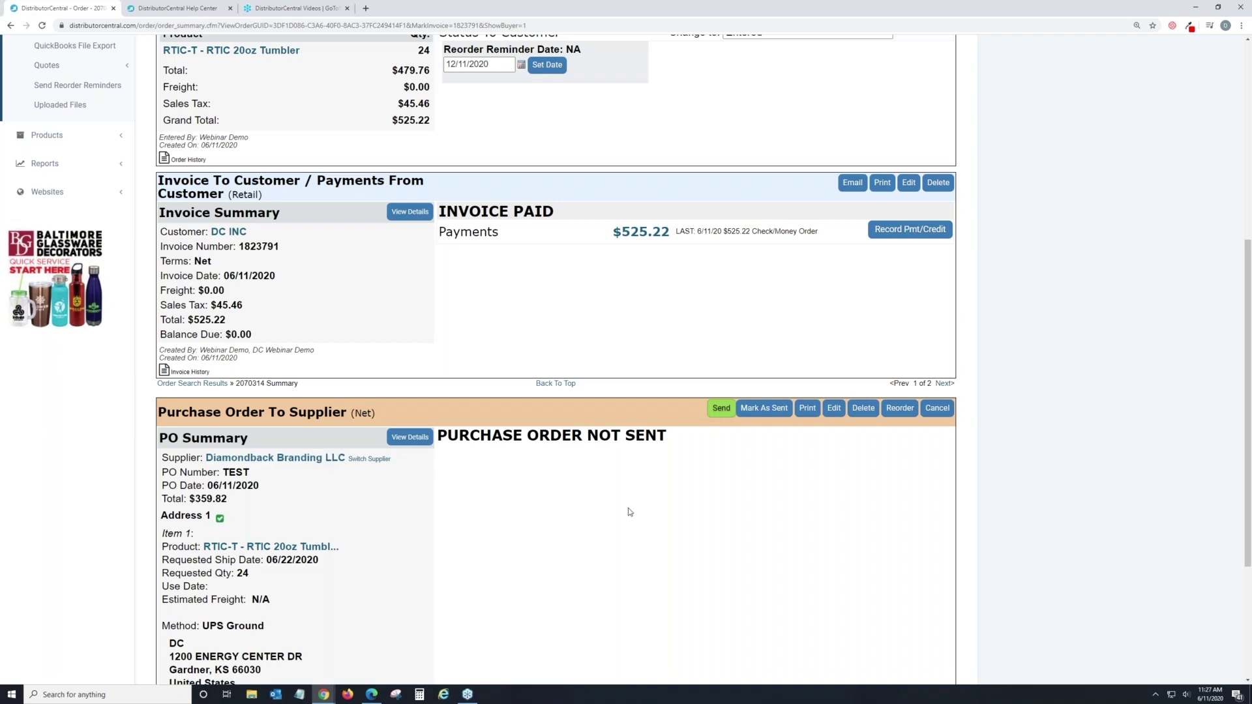
pyautogui.scroll(4, 630, 512)
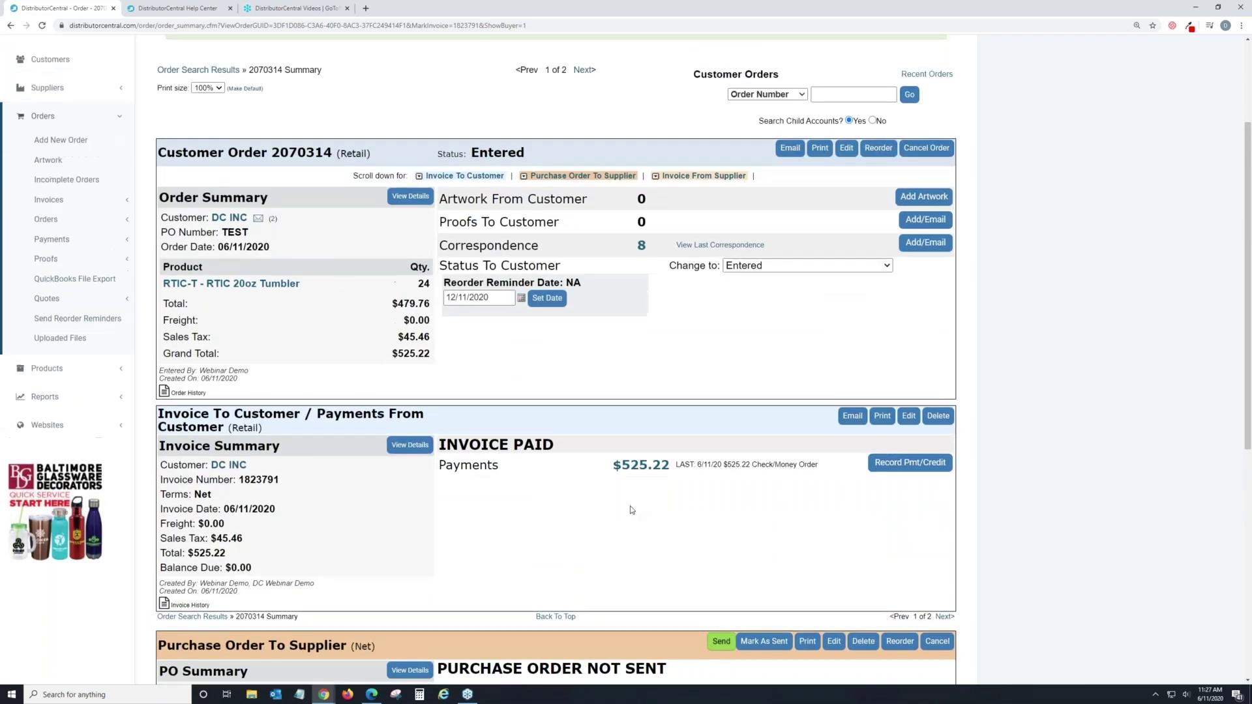
pyautogui.scroll(1, 631, 510)
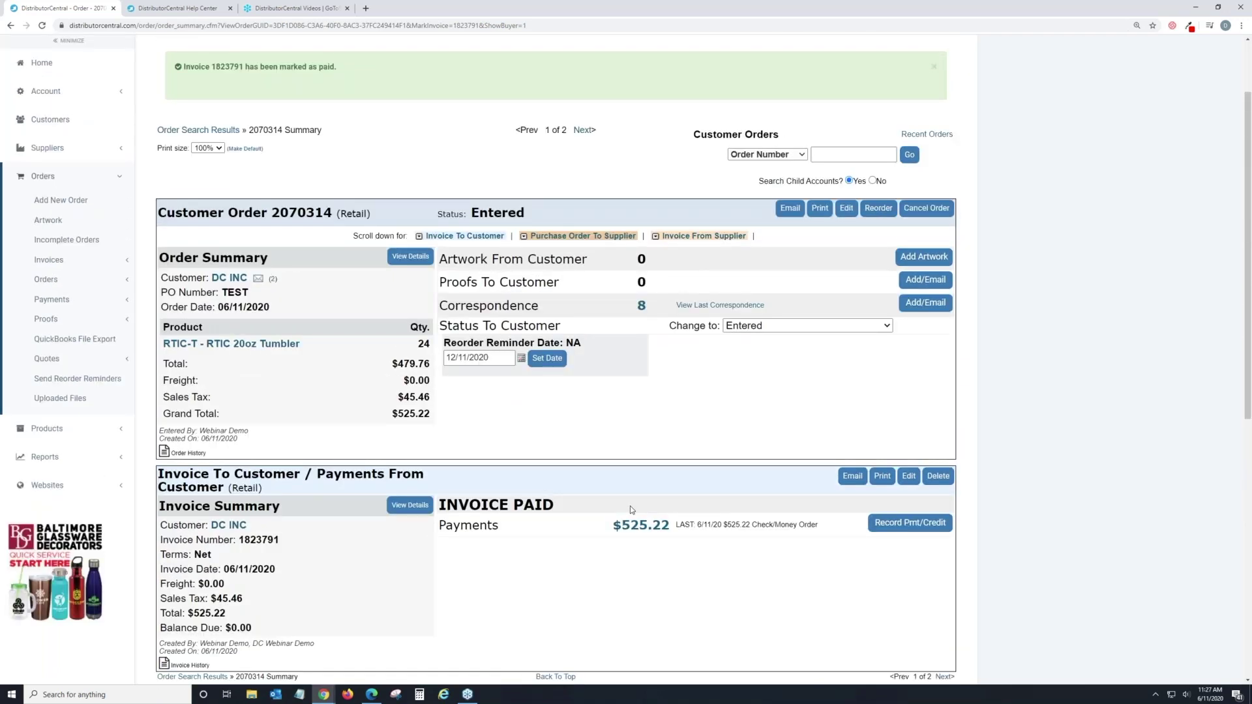
pyautogui.scroll(2, 630, 510)
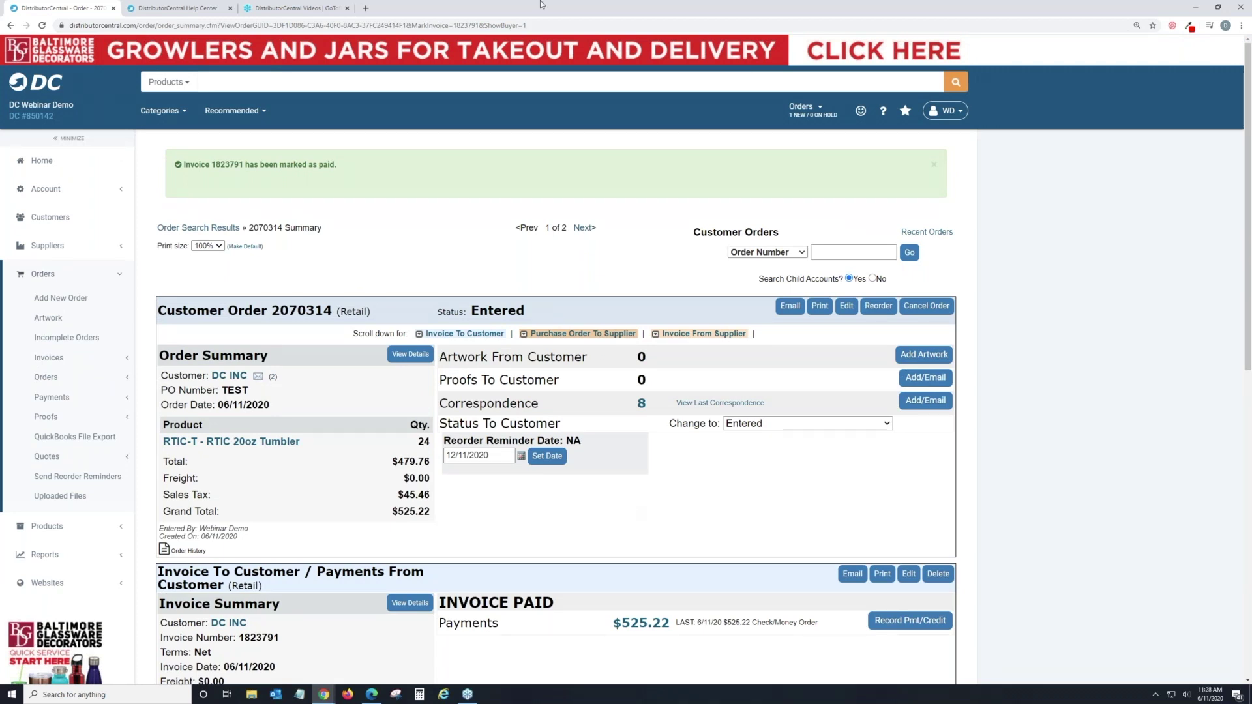
pyautogui.click(41, 161)
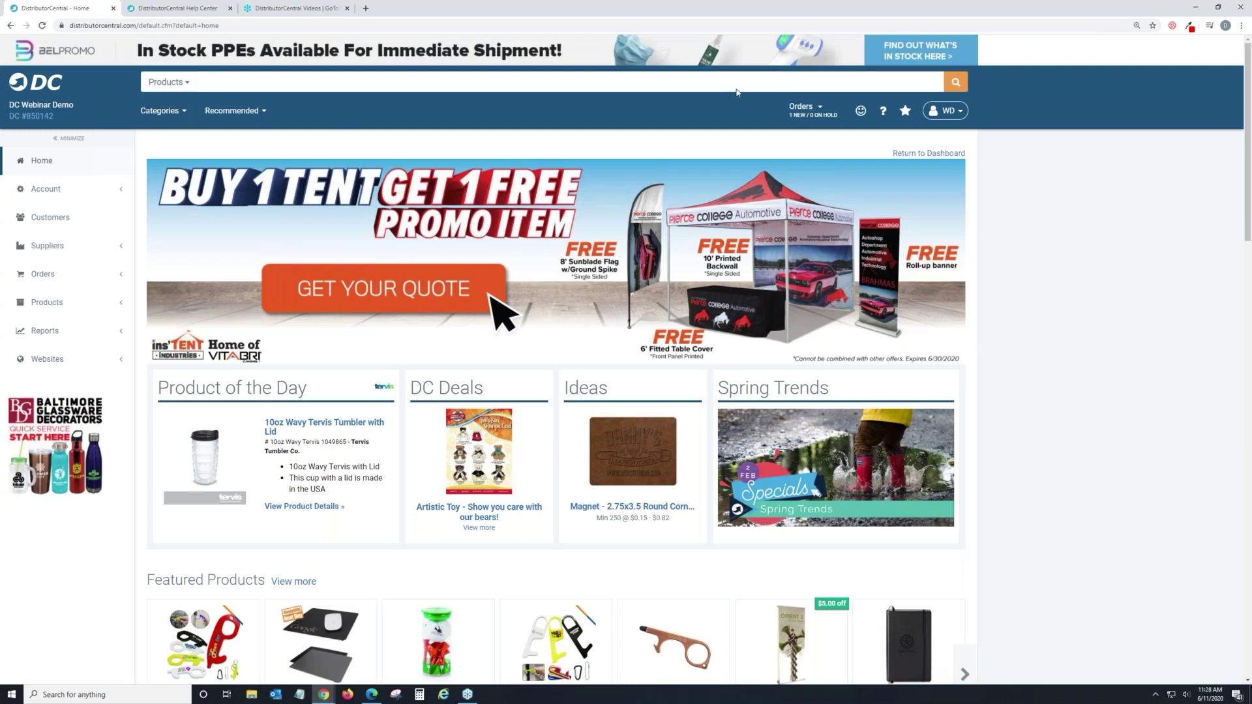
pyautogui.click(817, 112)
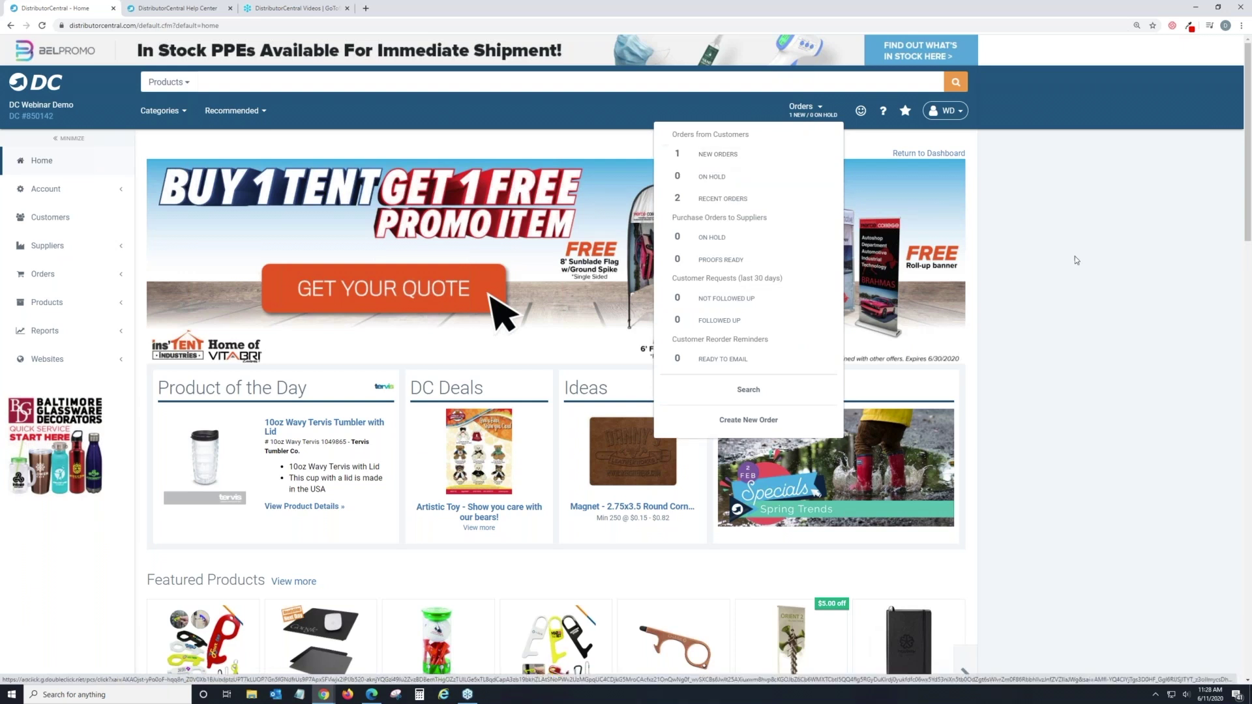
# Open the Hosting Manager under Websites, listing six active sites including DC Store and Demo INC.
pyautogui.click(998, 261)
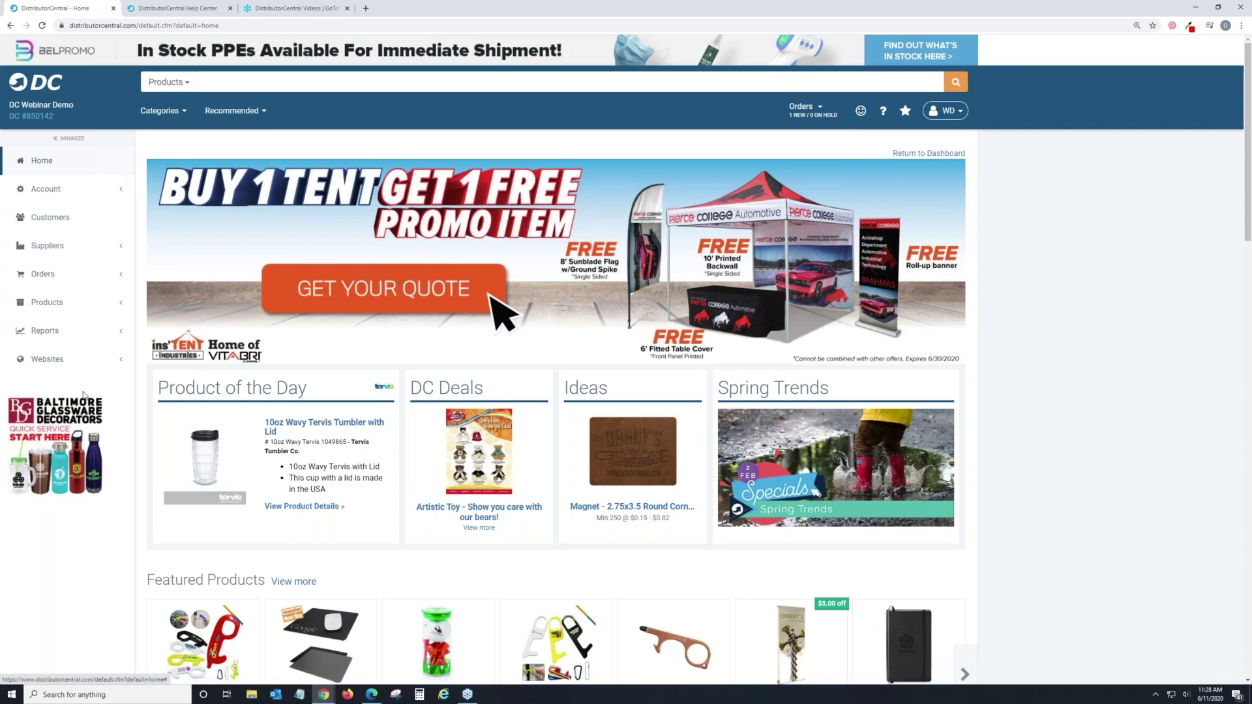
pyautogui.click(76, 360)
pyautogui.click(81, 386)
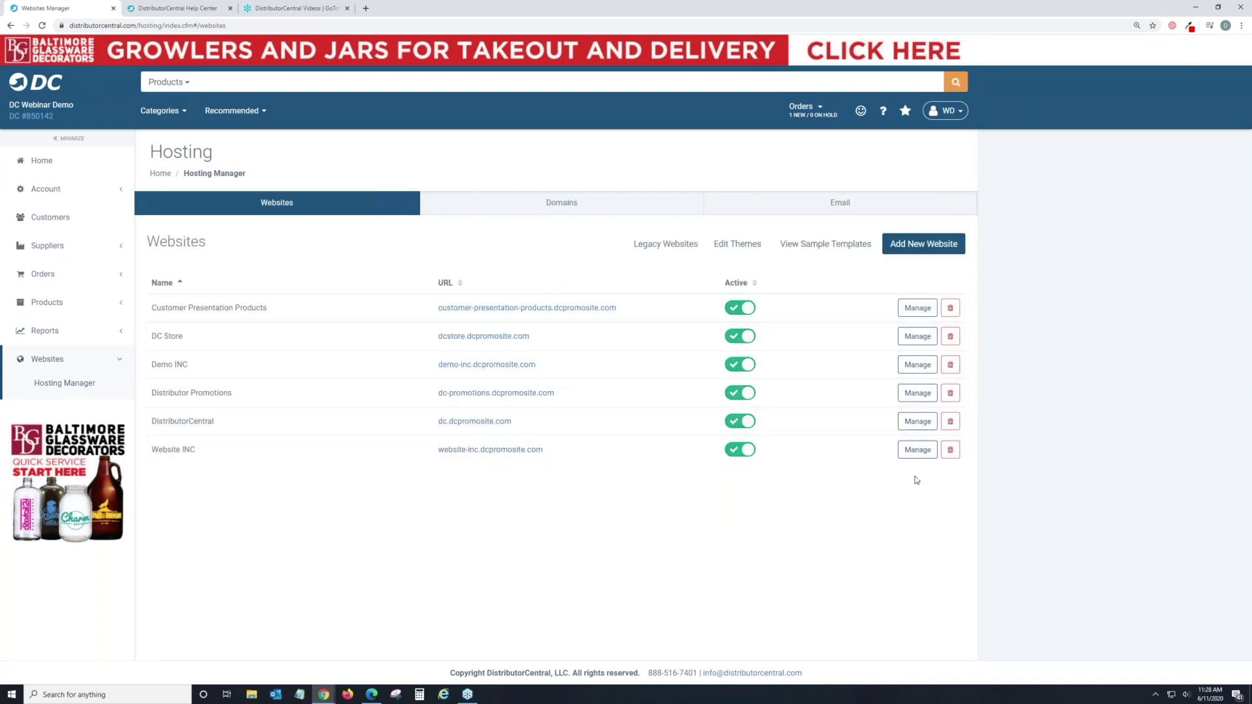
pyautogui.click(824, 115)
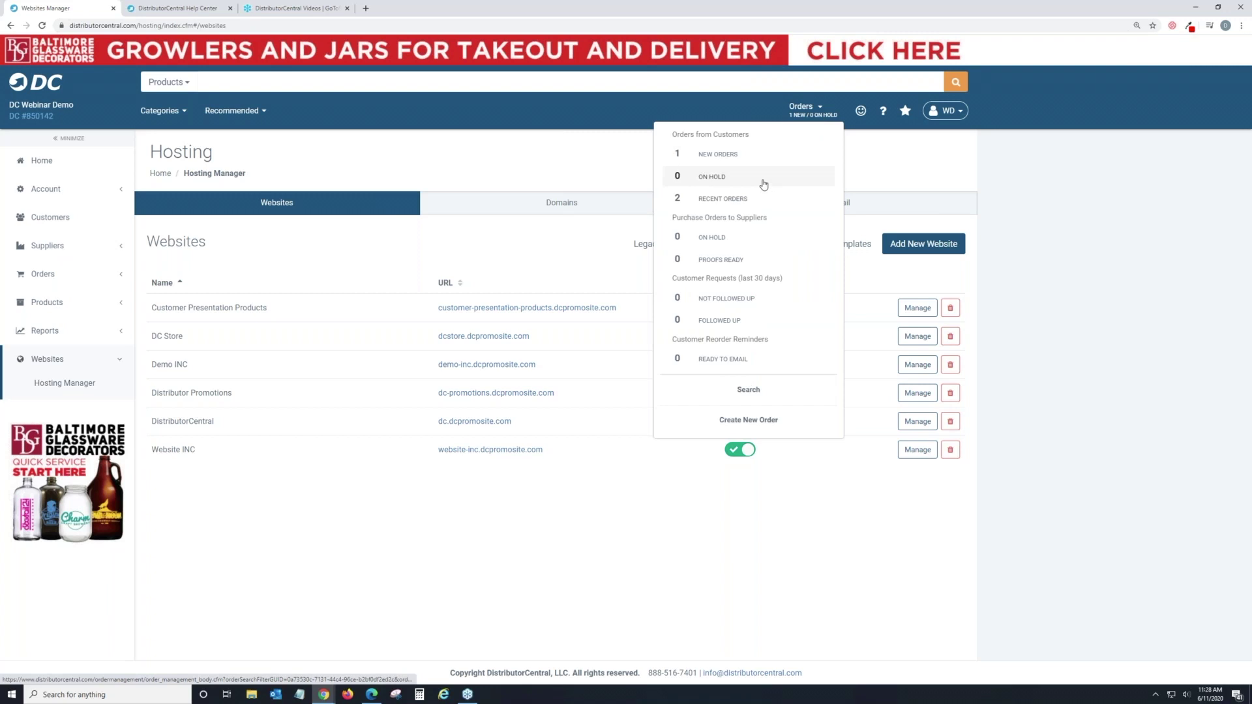
# Open new order 2070286 ($919.33, Received) and note it came via Distributor Promotions website.
pyautogui.click(756, 163)
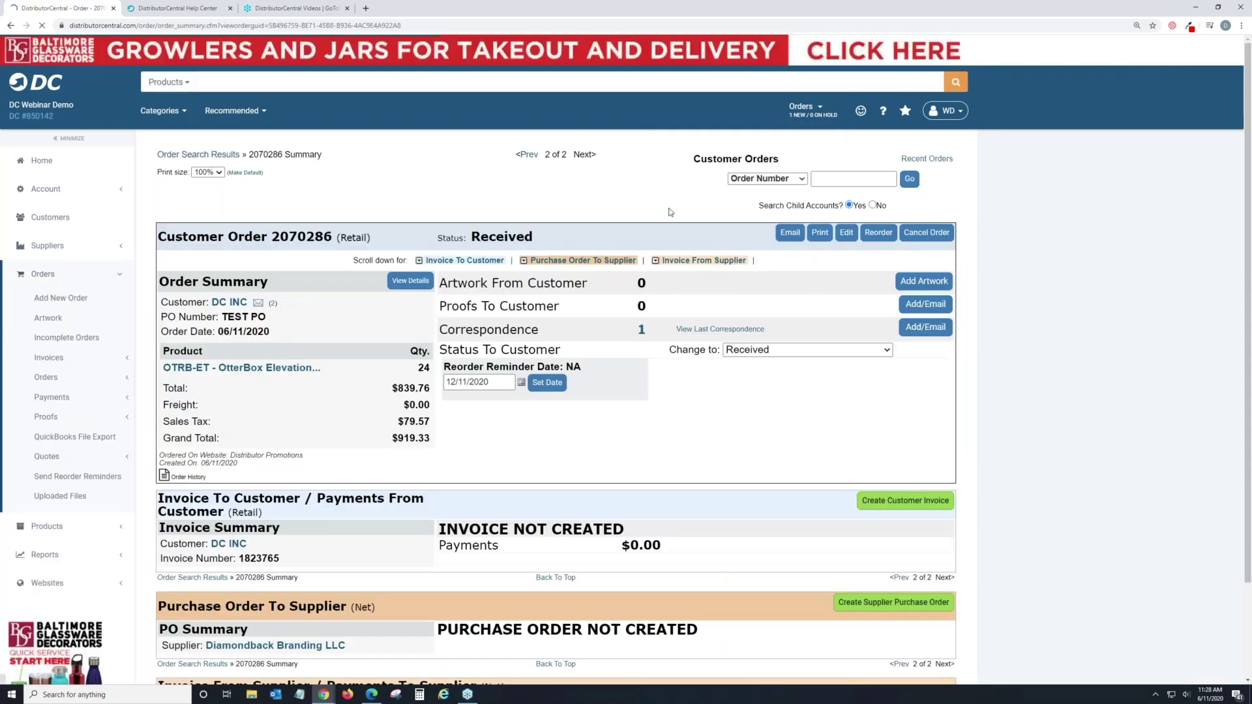
pyautogui.scroll(-2, 626, 359)
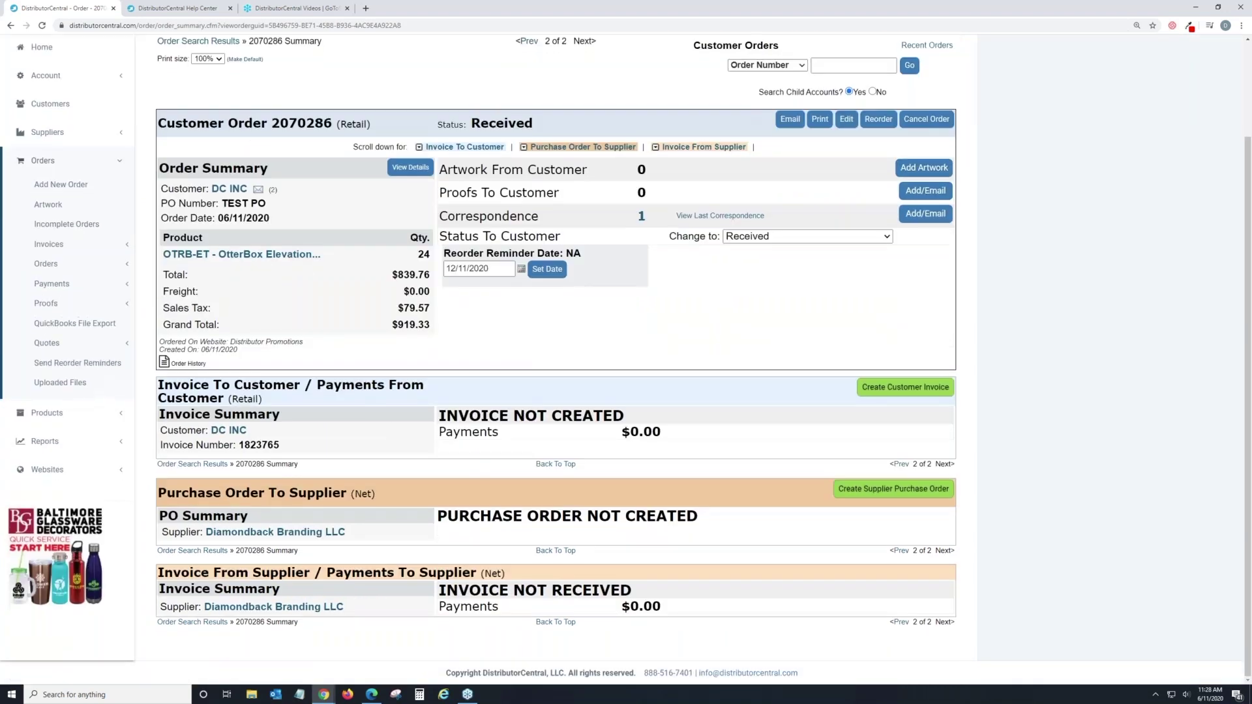
pyautogui.scroll(2, 626, 359)
pyautogui.scroll(-2, 626, 359)
pyautogui.moveTo(161, 342); pyautogui.dragTo(302, 342)
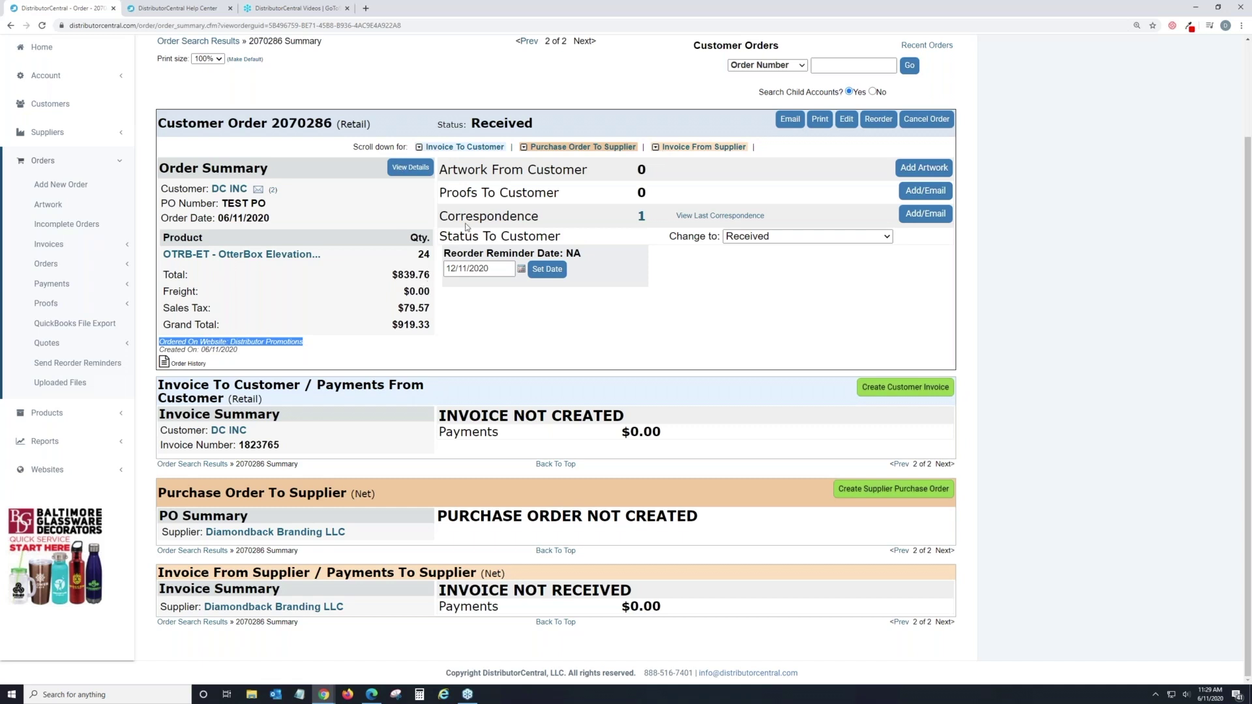
# Create a Bill-to-Account supplier purchase order to Diamondback Branding LLC for order 2070286.
pyautogui.click(861, 501)
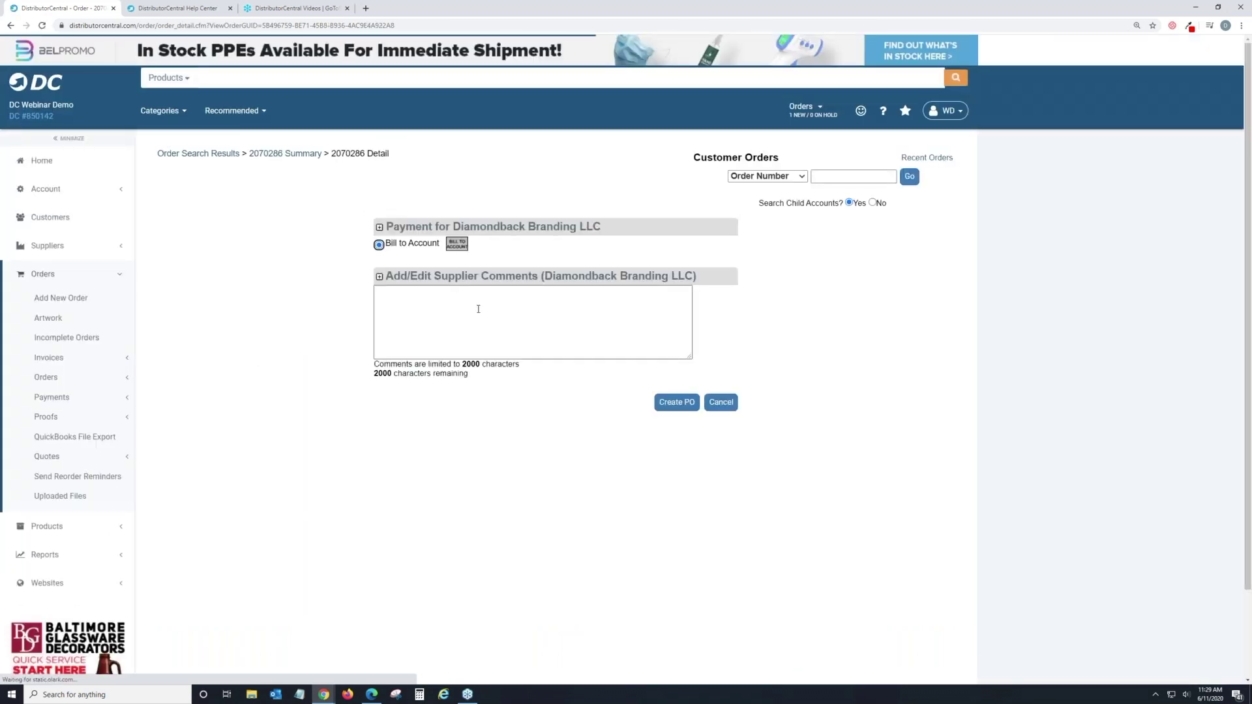
pyautogui.click(675, 403)
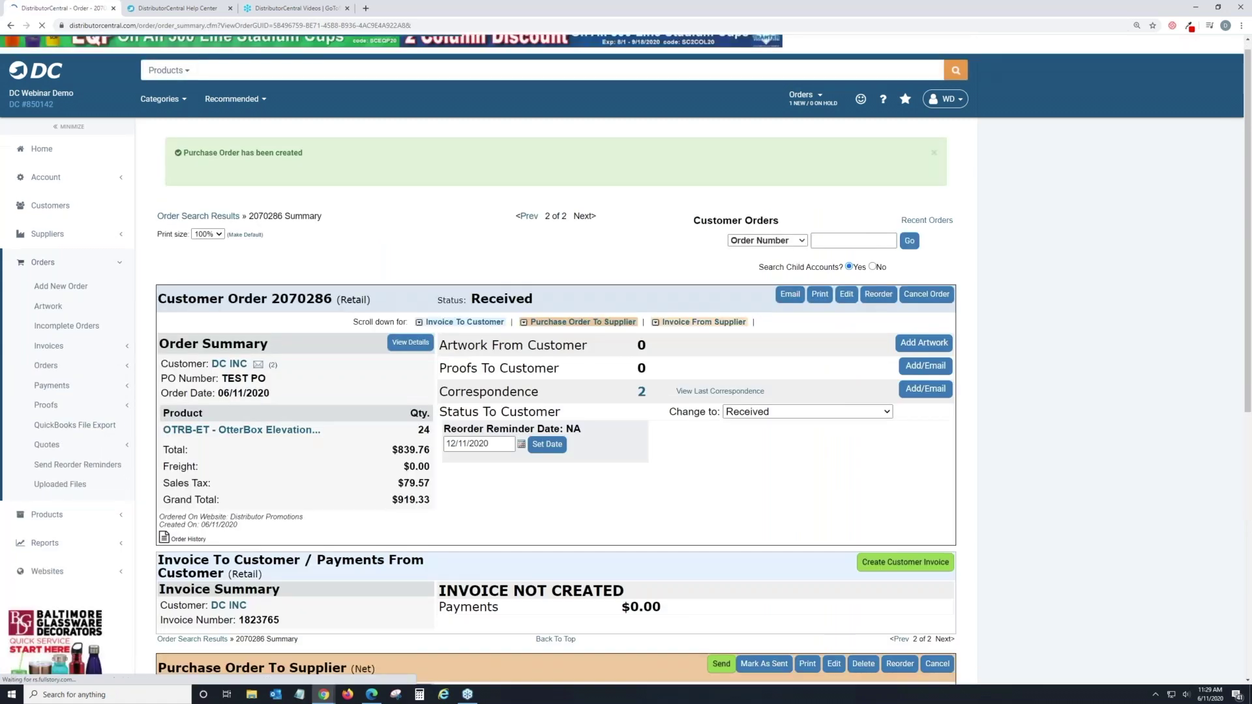
pyautogui.scroll(-4, 681, 541)
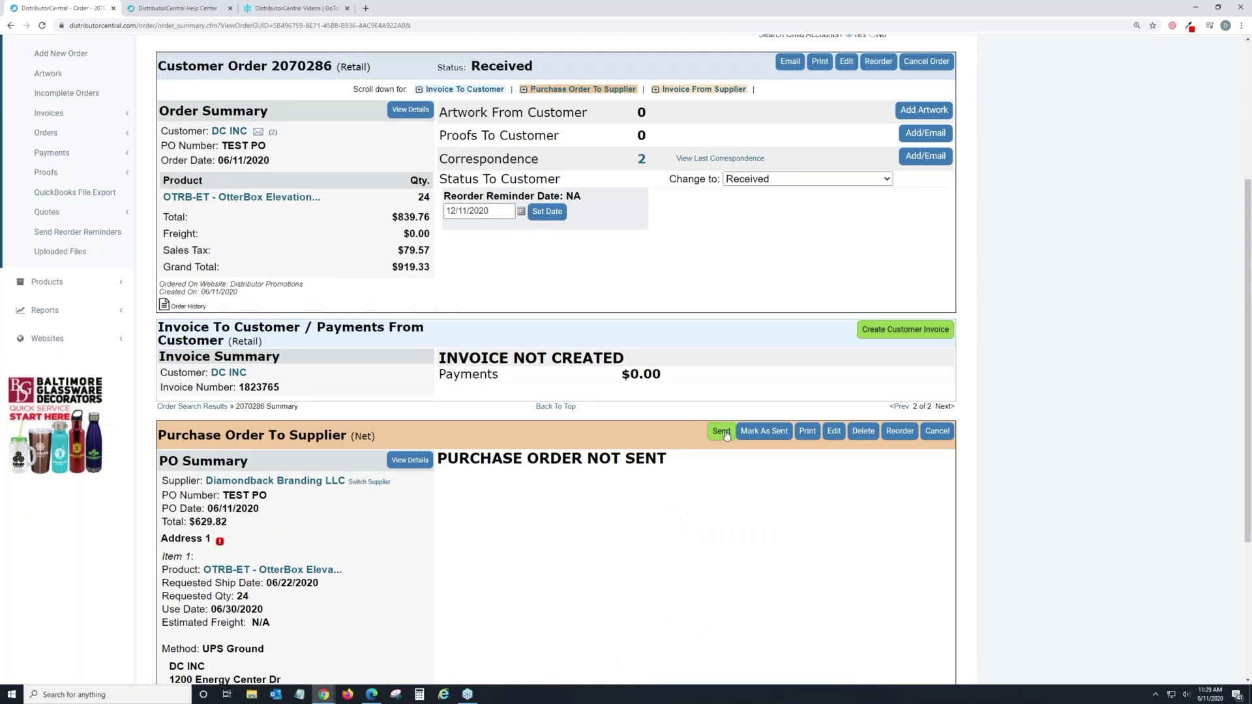
pyautogui.scroll(-4, 730, 440)
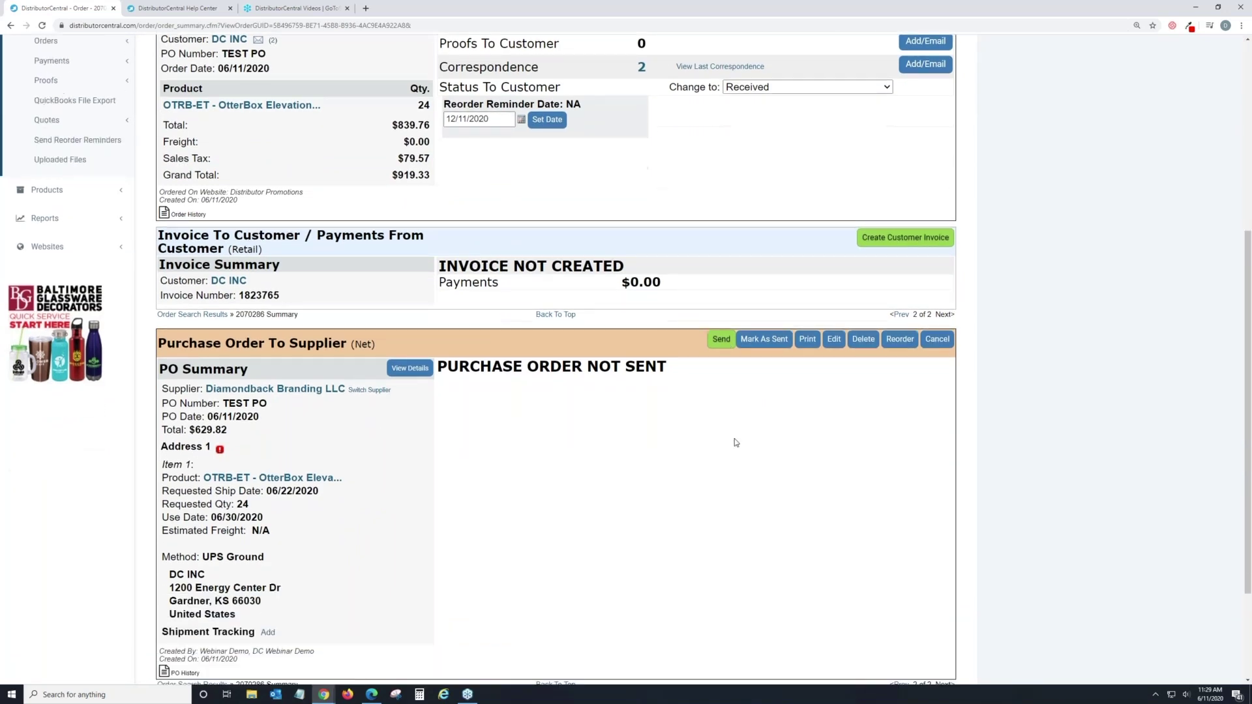
pyautogui.scroll(6, 735, 444)
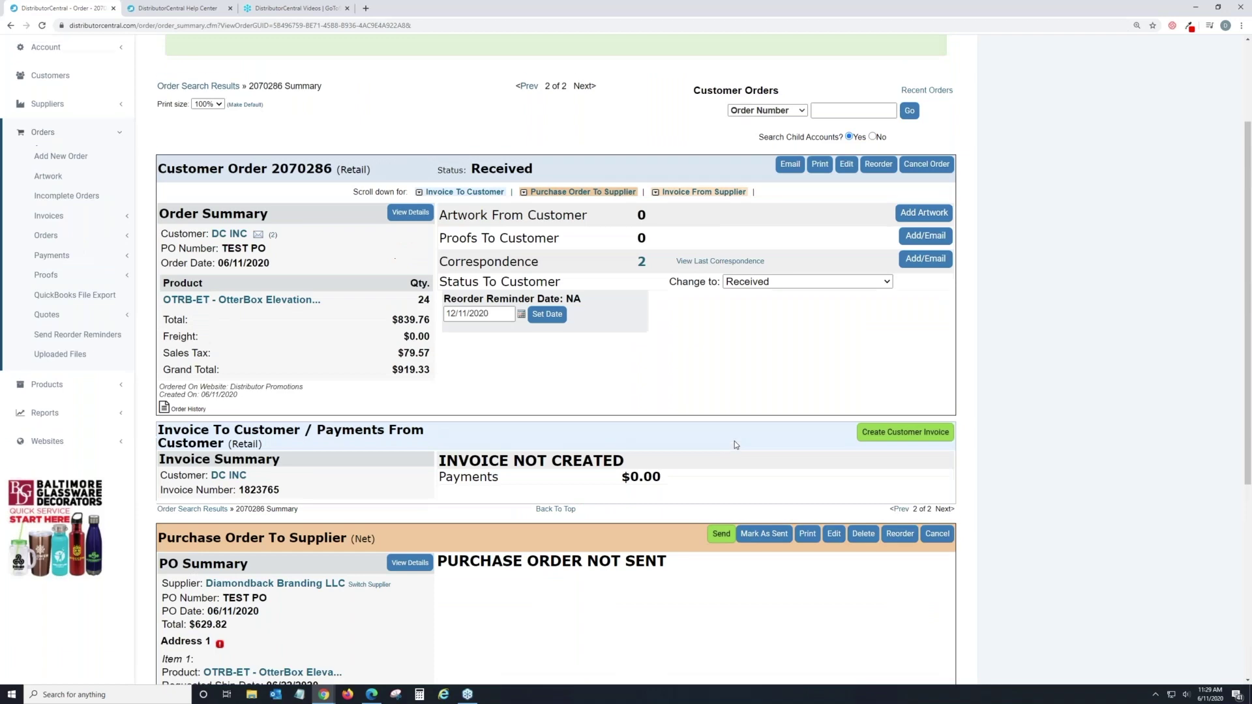
pyautogui.scroll(3, 736, 445)
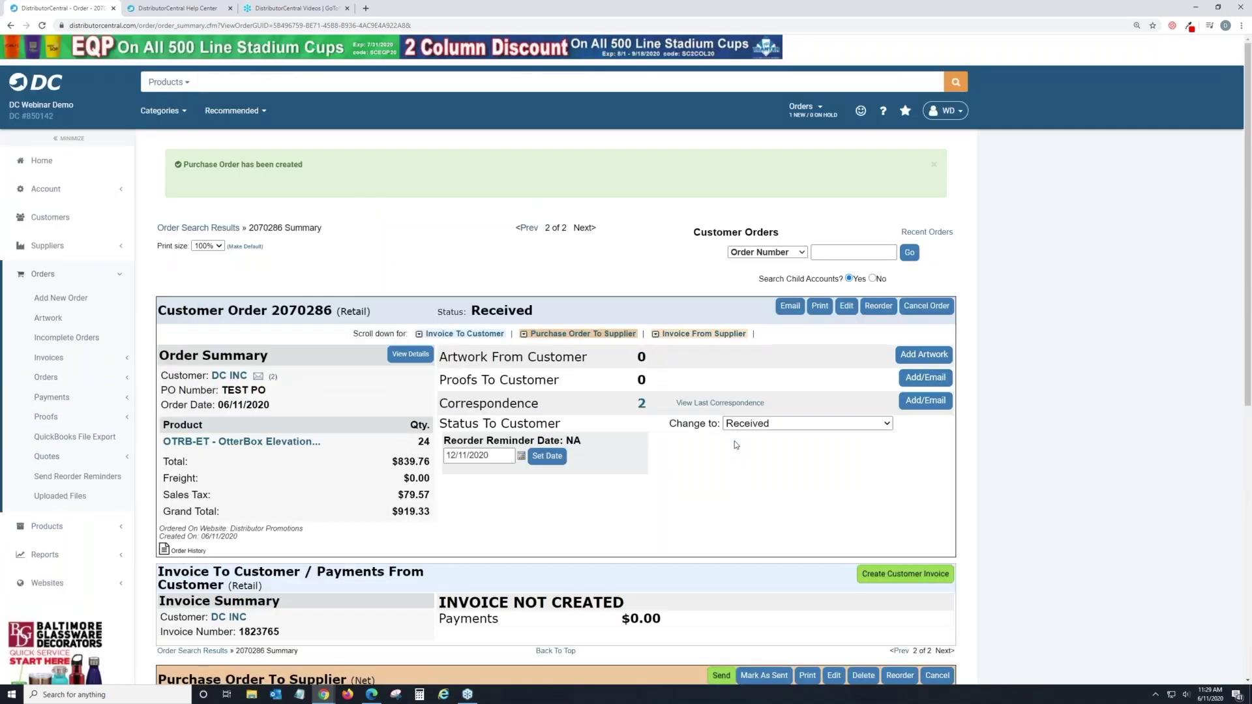
pyautogui.scroll(-2, 735, 441)
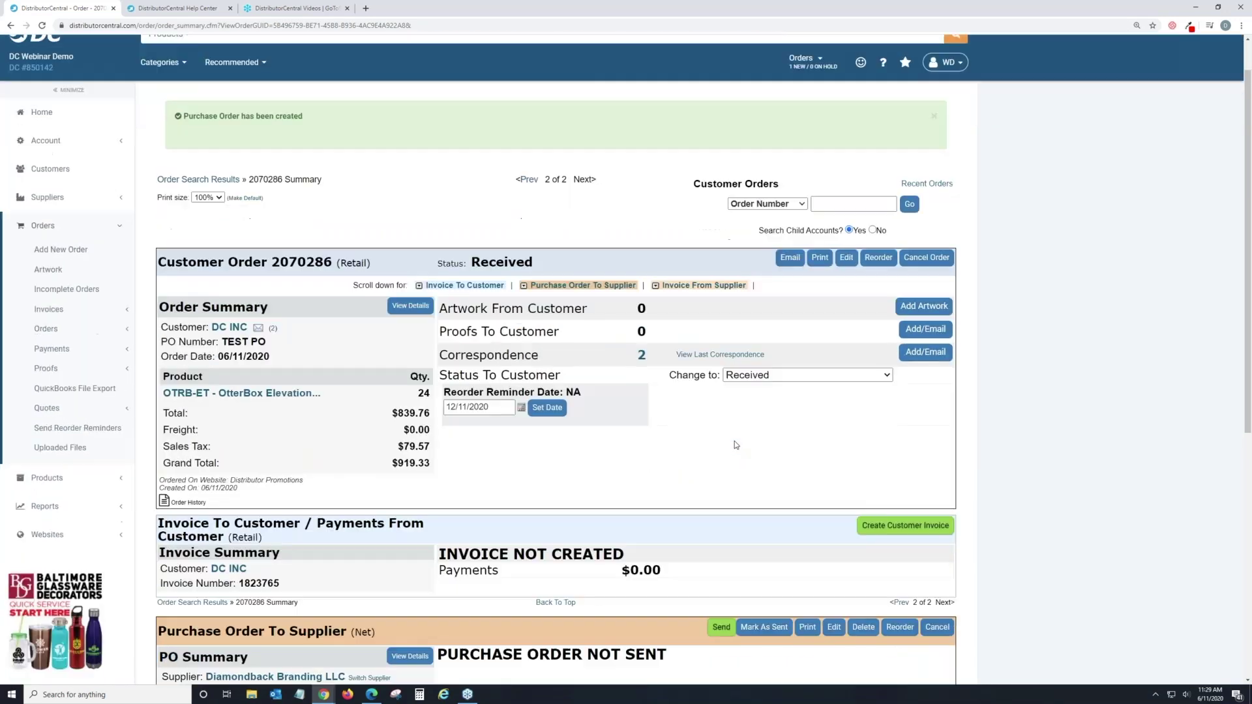
pyautogui.moveTo(444, 216); pyautogui.dragTo(533, 221)
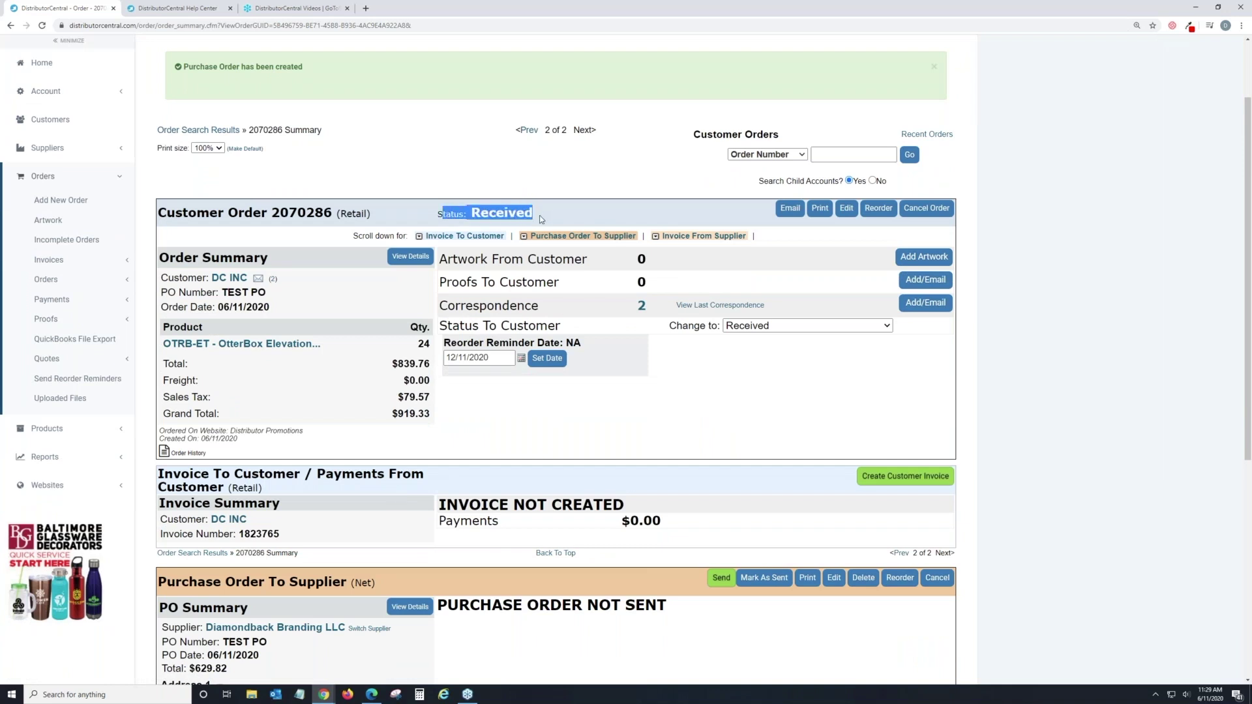
pyautogui.click(540, 217)
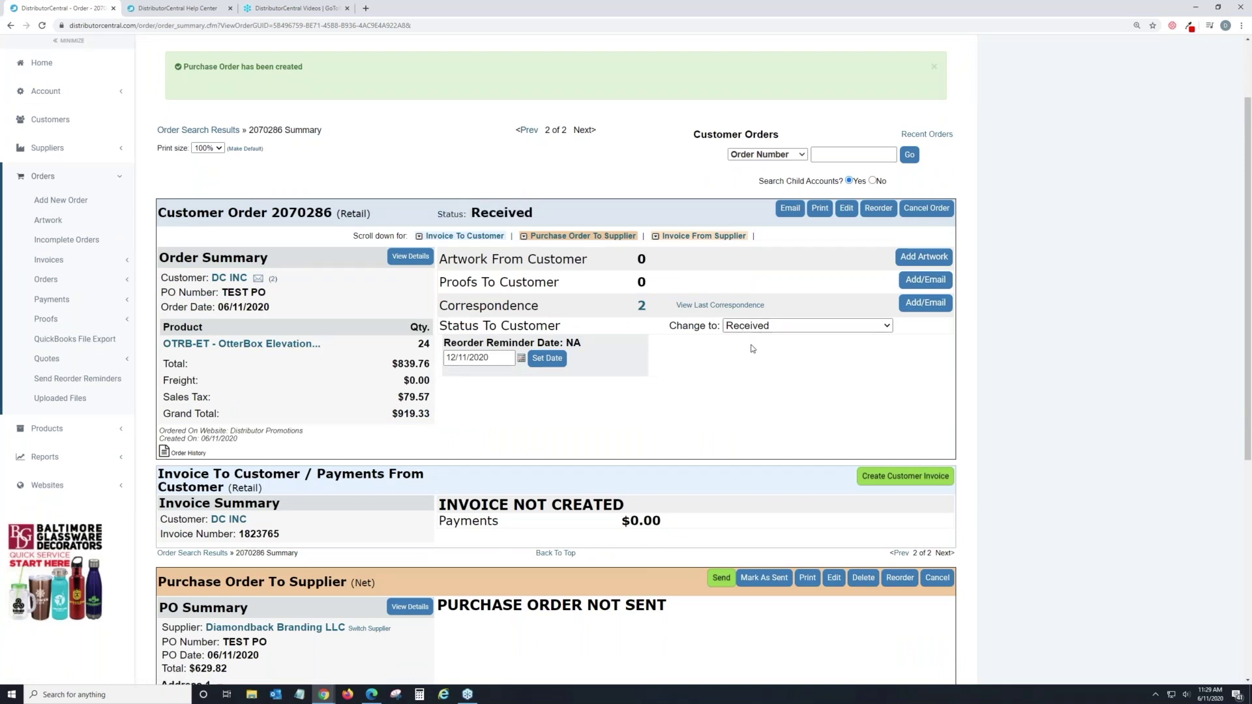
pyautogui.scroll(-5, 752, 349)
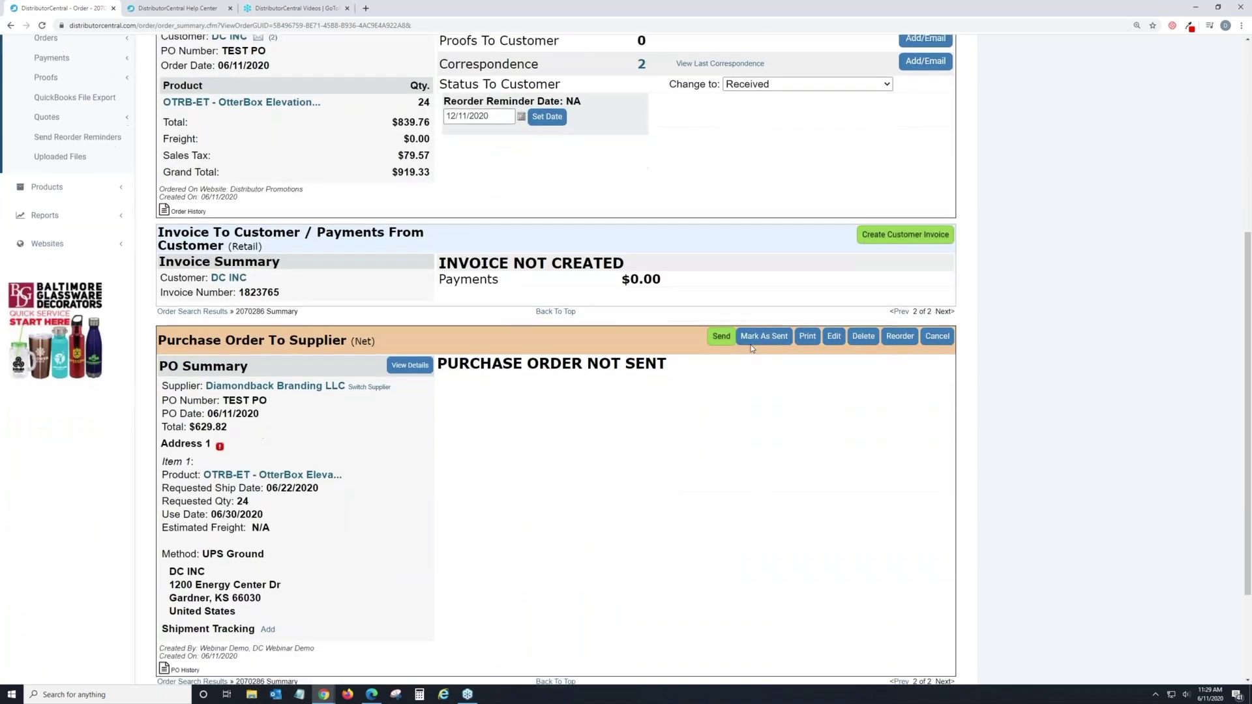
pyautogui.scroll(-2, 752, 349)
pyautogui.scroll(8, 746, 349)
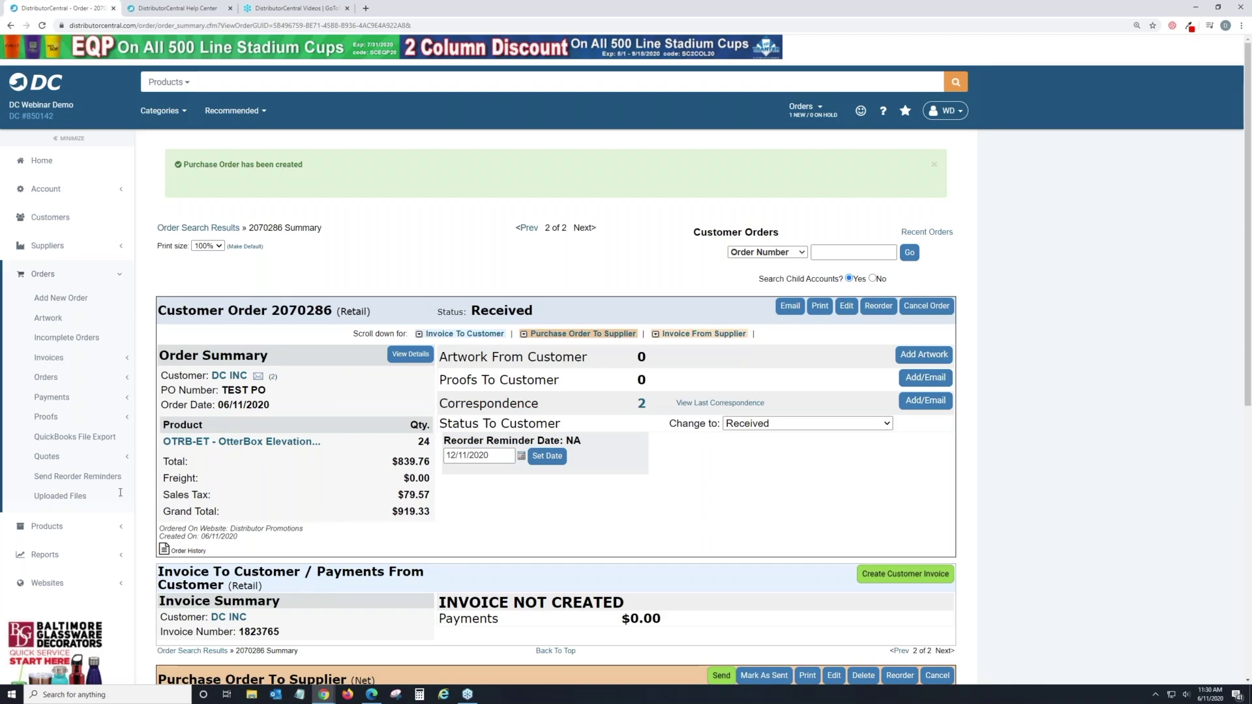
# Search the DistributorCentral Help Center for 'Orders' and look over the matching articles.
pyautogui.click(177, 9)
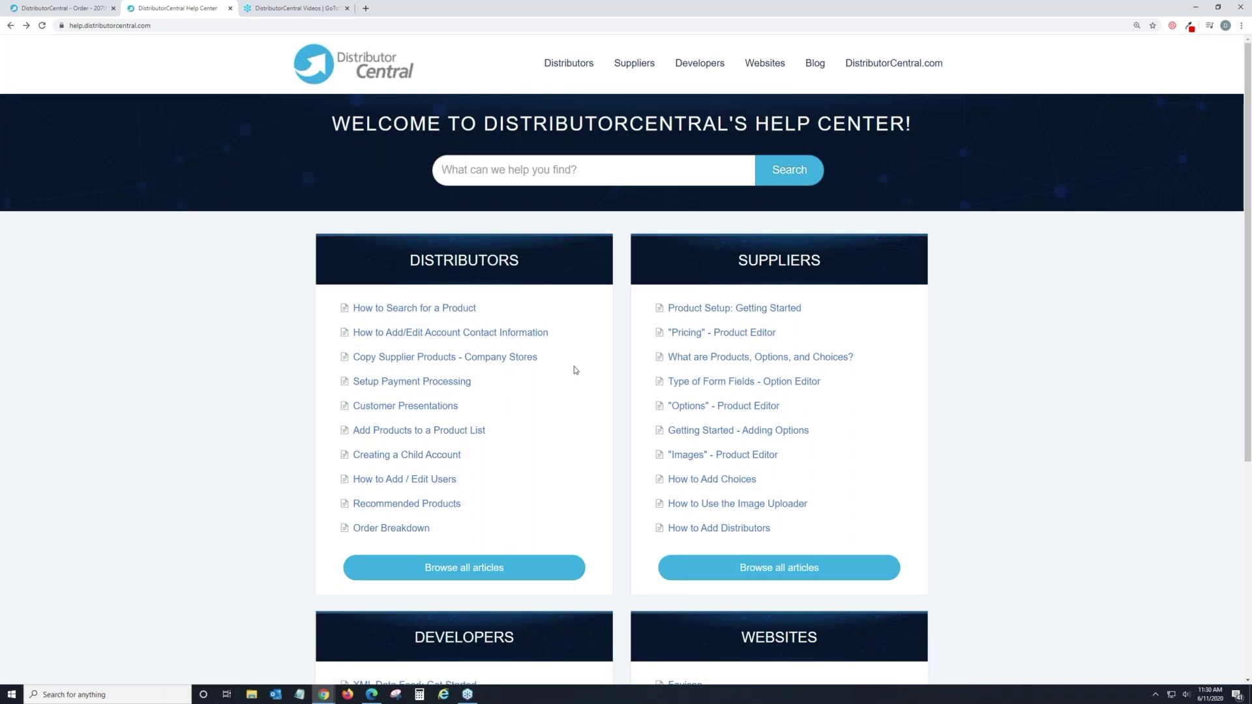
pyautogui.click(575, 181)
pyautogui.write('Orders')
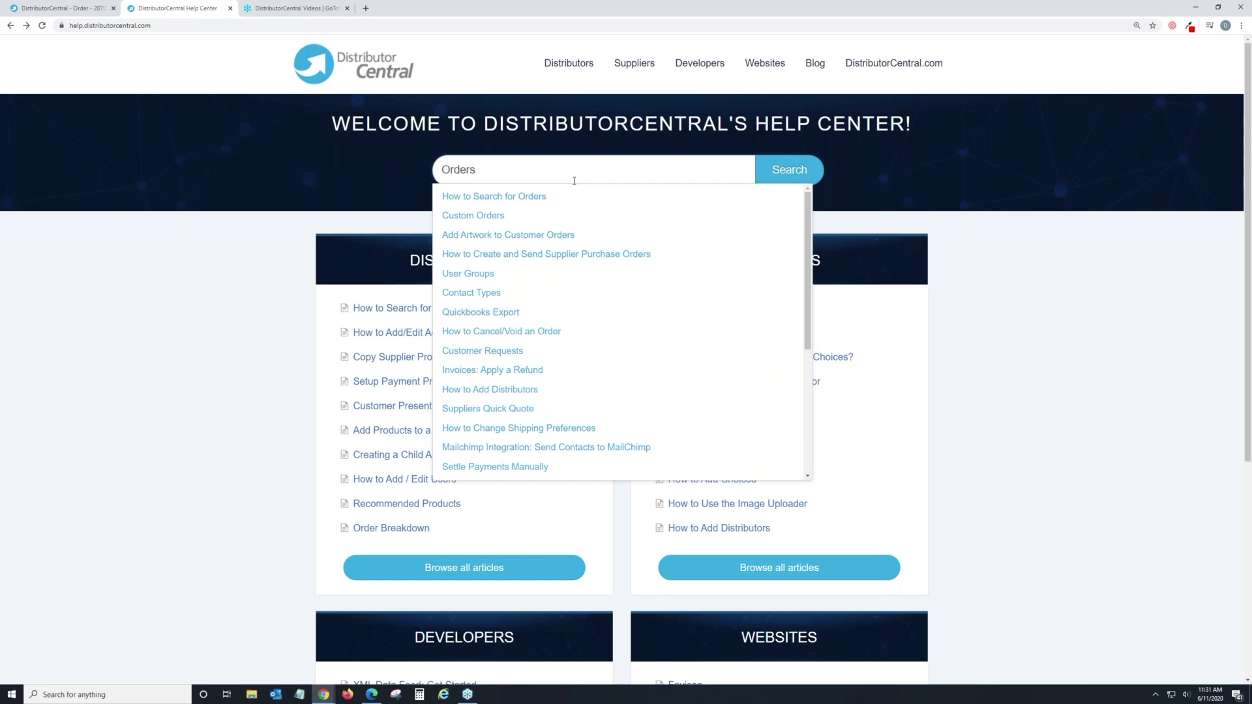
pyautogui.press('Return')
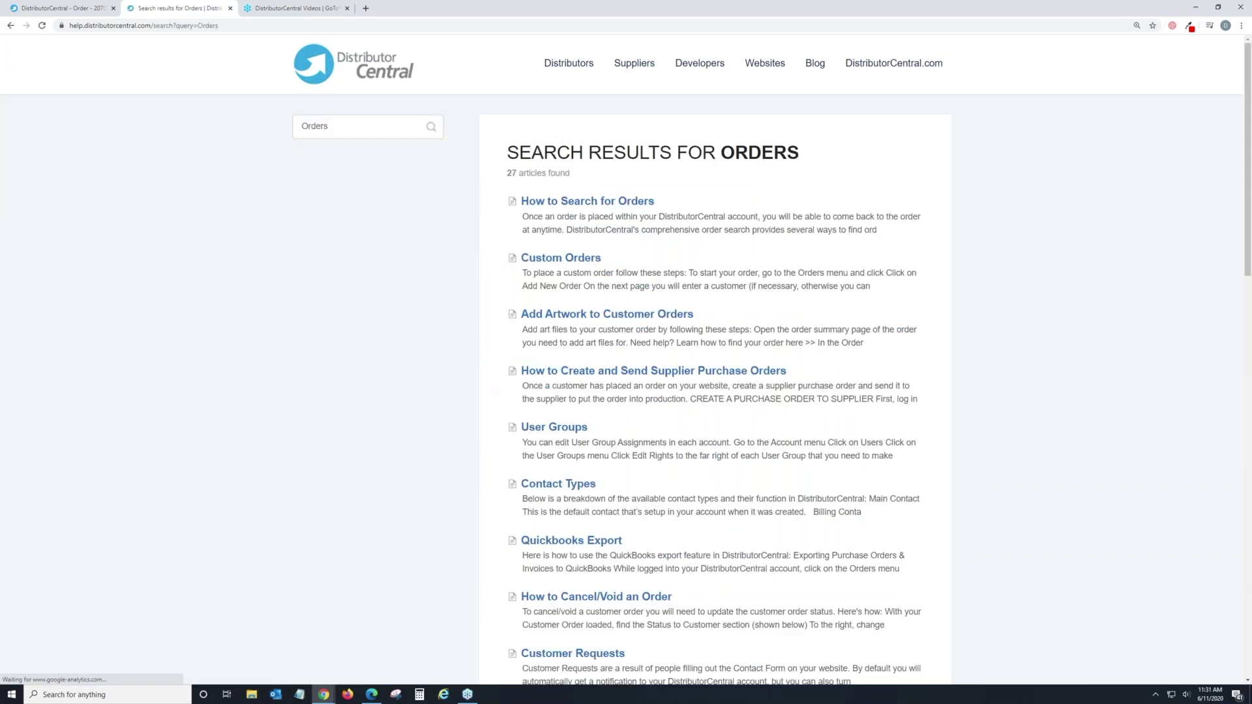
pyautogui.scroll(-2, 664, 385)
pyautogui.scroll(1, 664, 383)
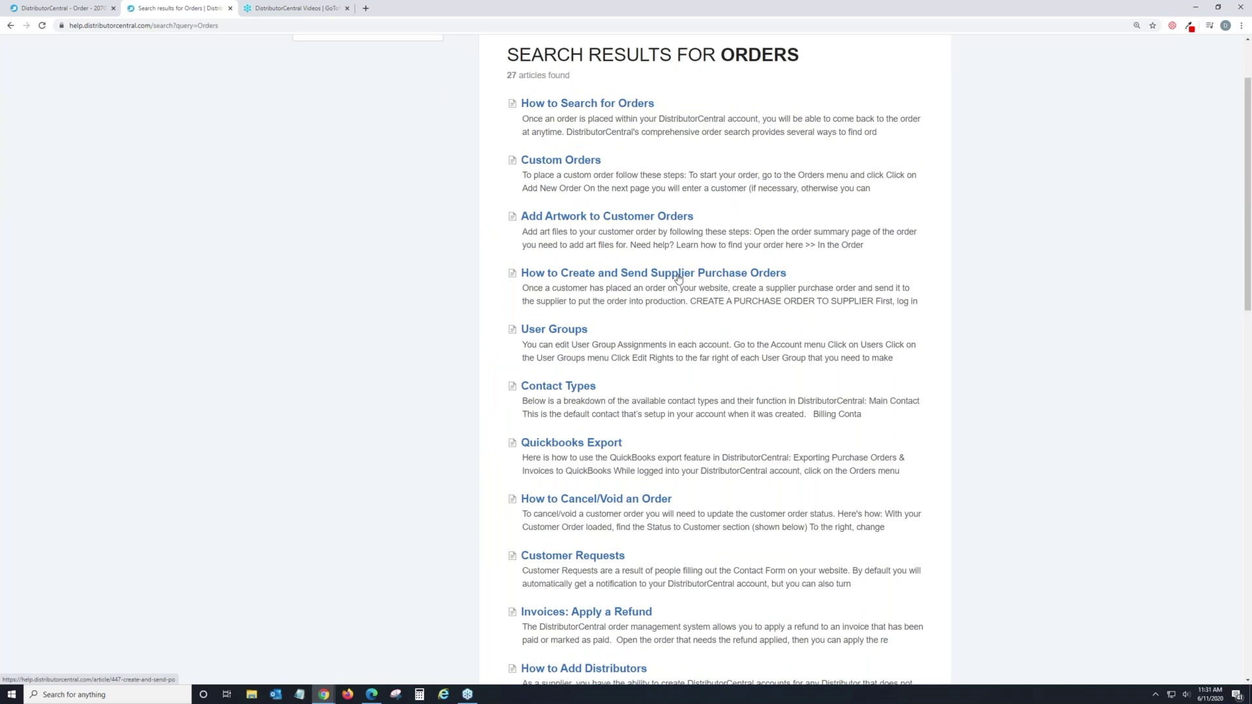
pyautogui.scroll(2, 672, 274)
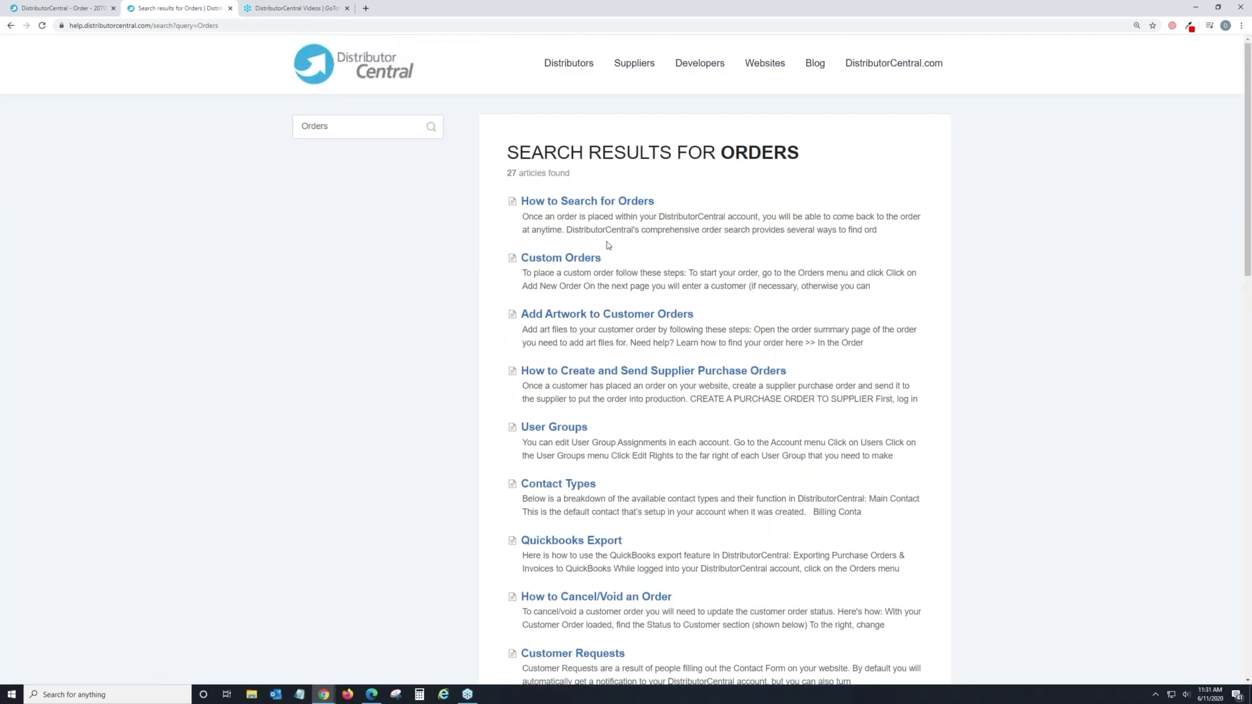
pyautogui.scroll(-1, 312, 344)
pyautogui.scroll(1, 312, 344)
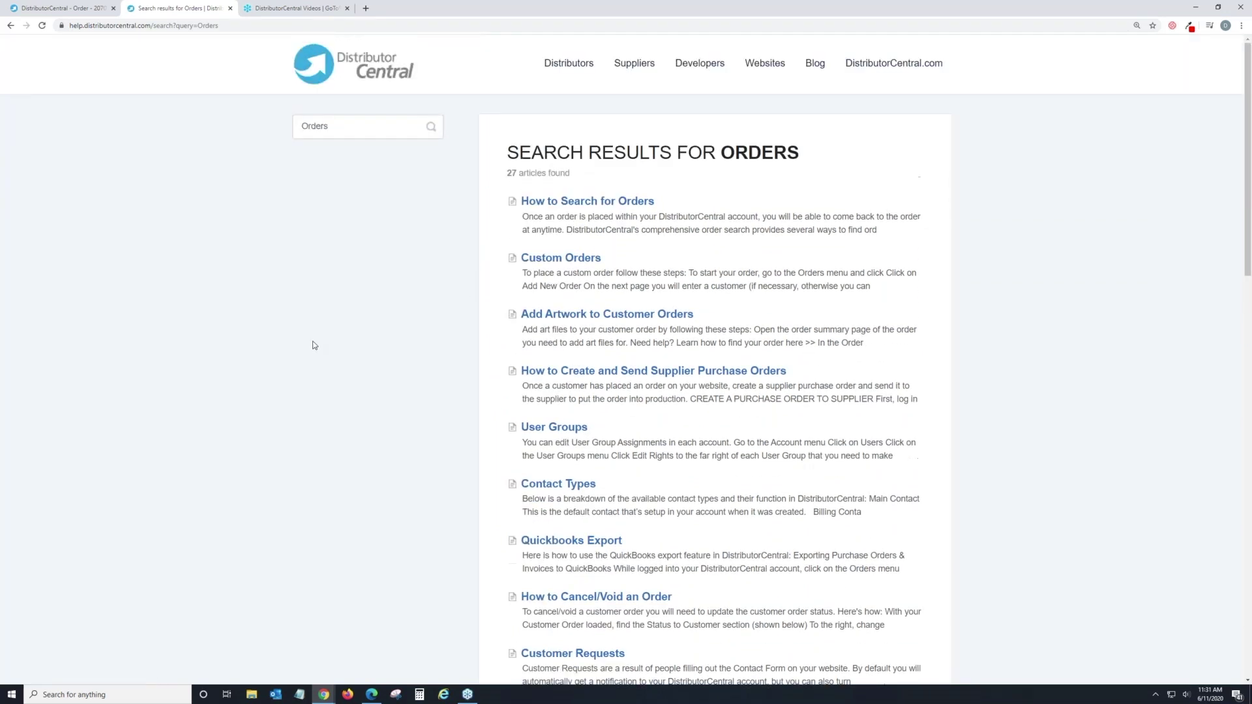
# Search the Help Center for 'Payment' (22 articles), then bring up the DistributorCentral Videos channel.
pyautogui.click(366, 126)
pyautogui.write('Payment')
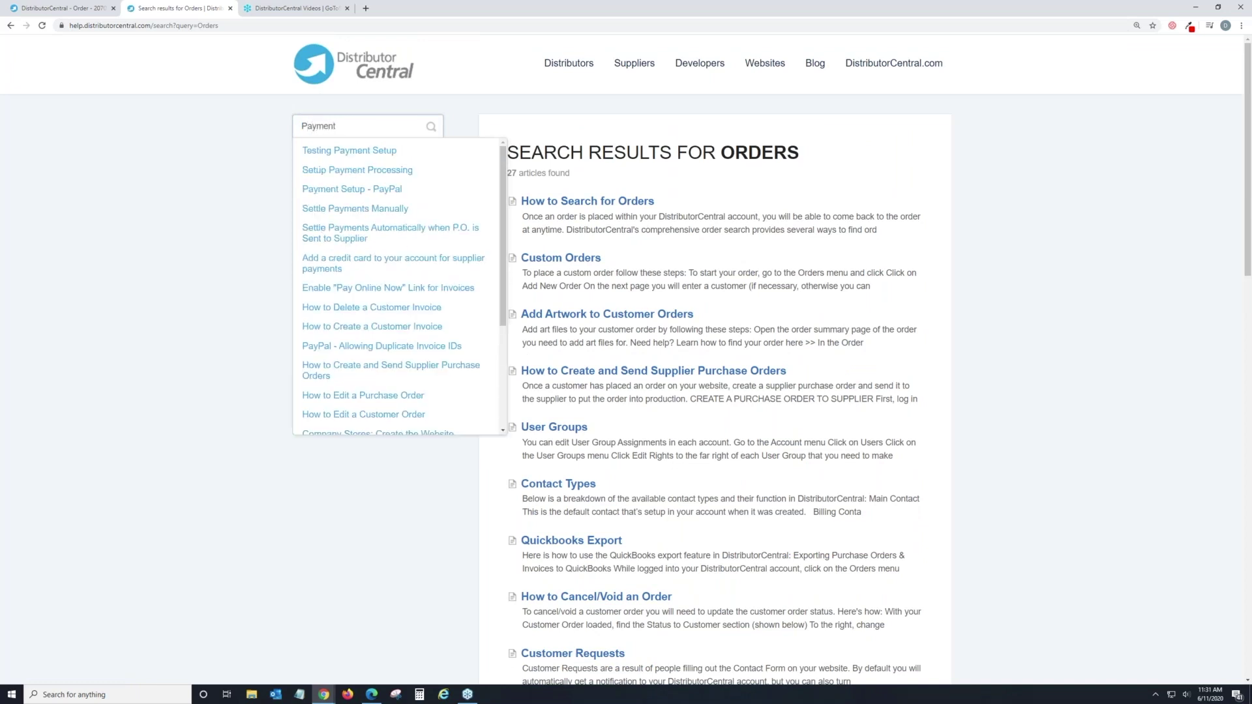
pyautogui.press('Return')
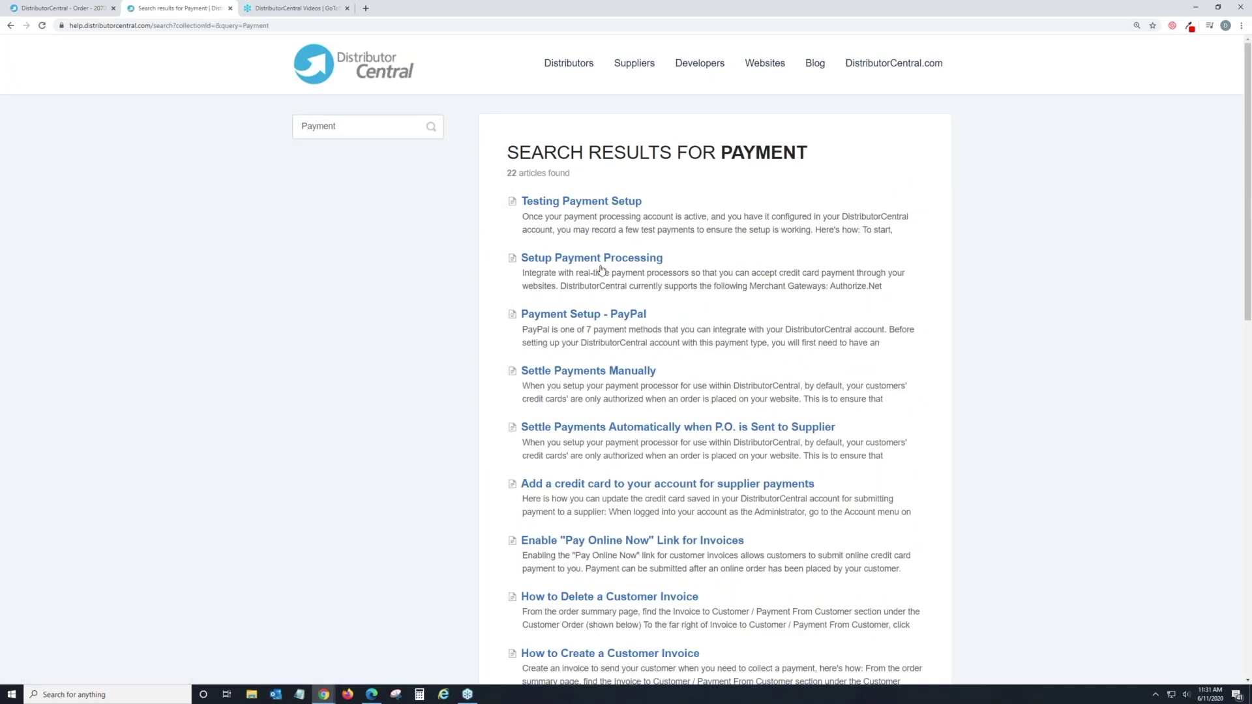
pyautogui.scroll(-1, 627, 313)
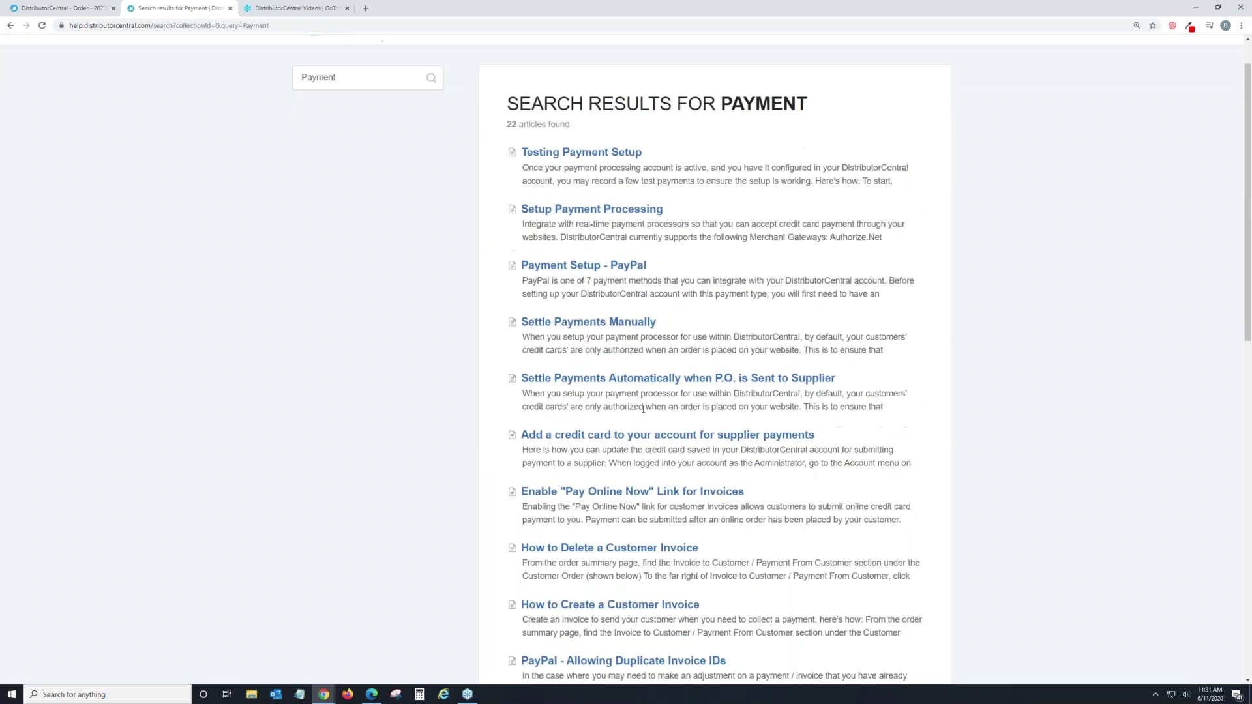
pyautogui.scroll(1, 655, 385)
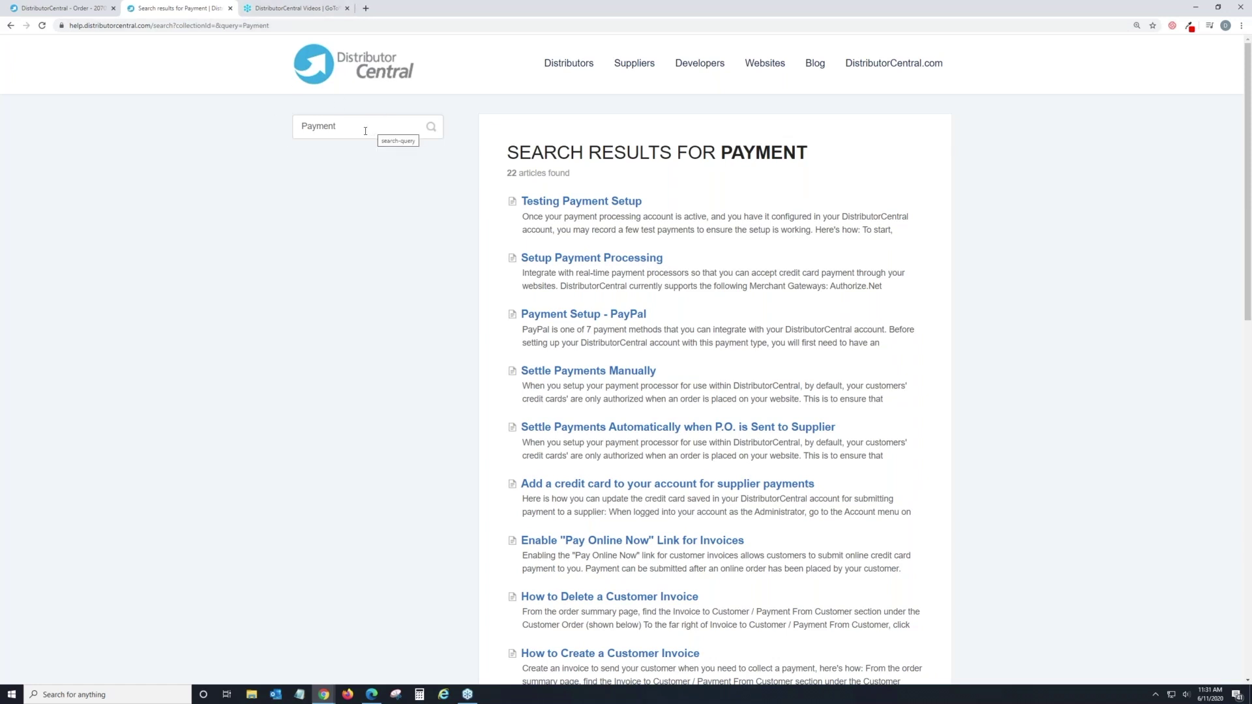
pyautogui.click(284, 10)
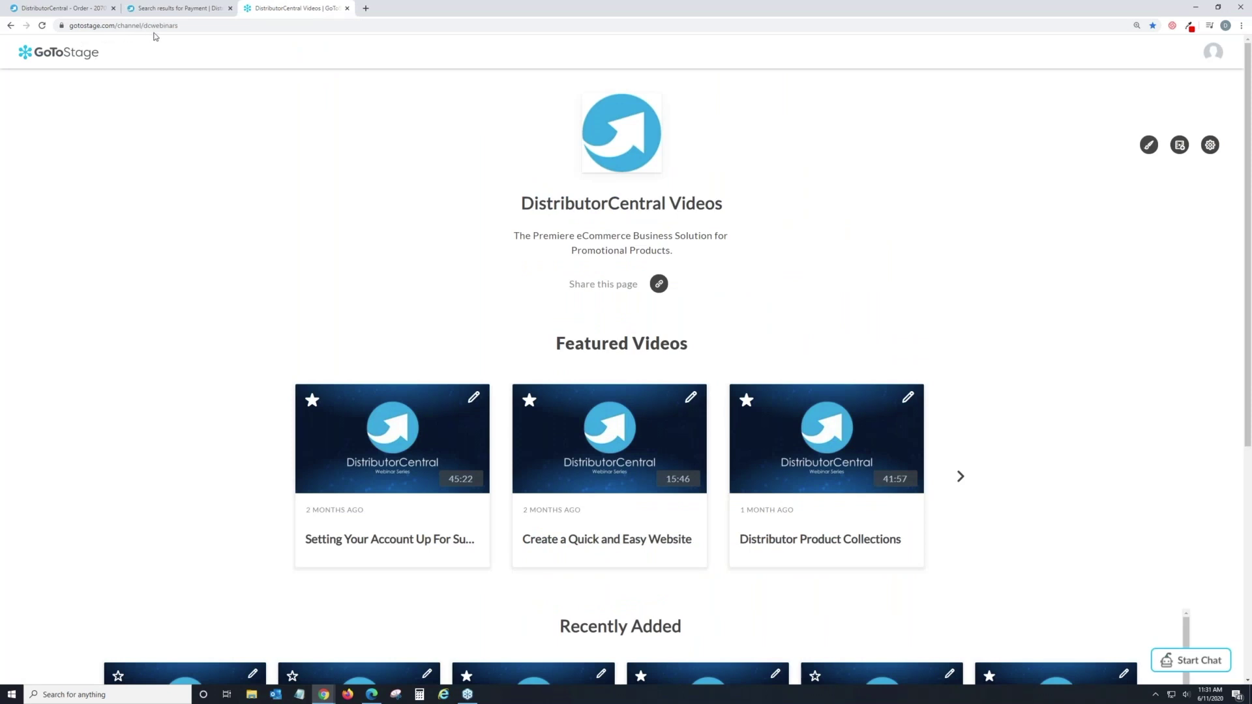
# Load more of the GoToStage channel's recently added videos.
pyautogui.scroll(-4, 277, 97)
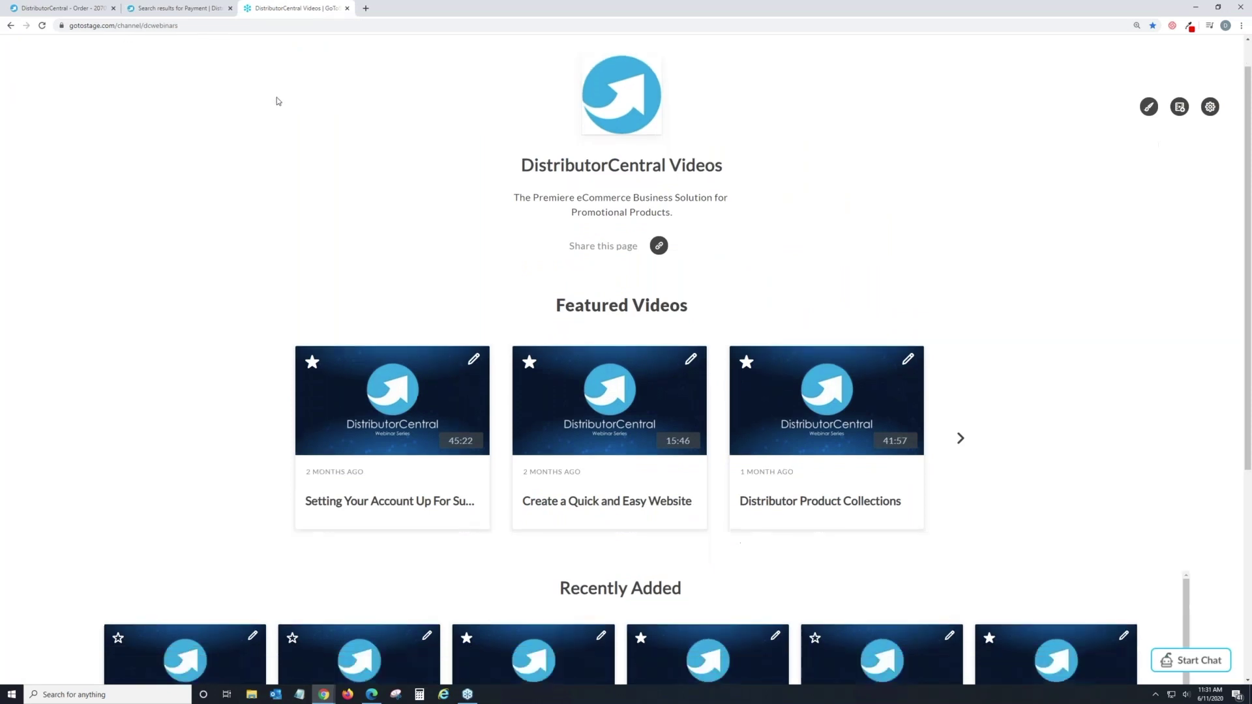
pyautogui.scroll(-2, 277, 101)
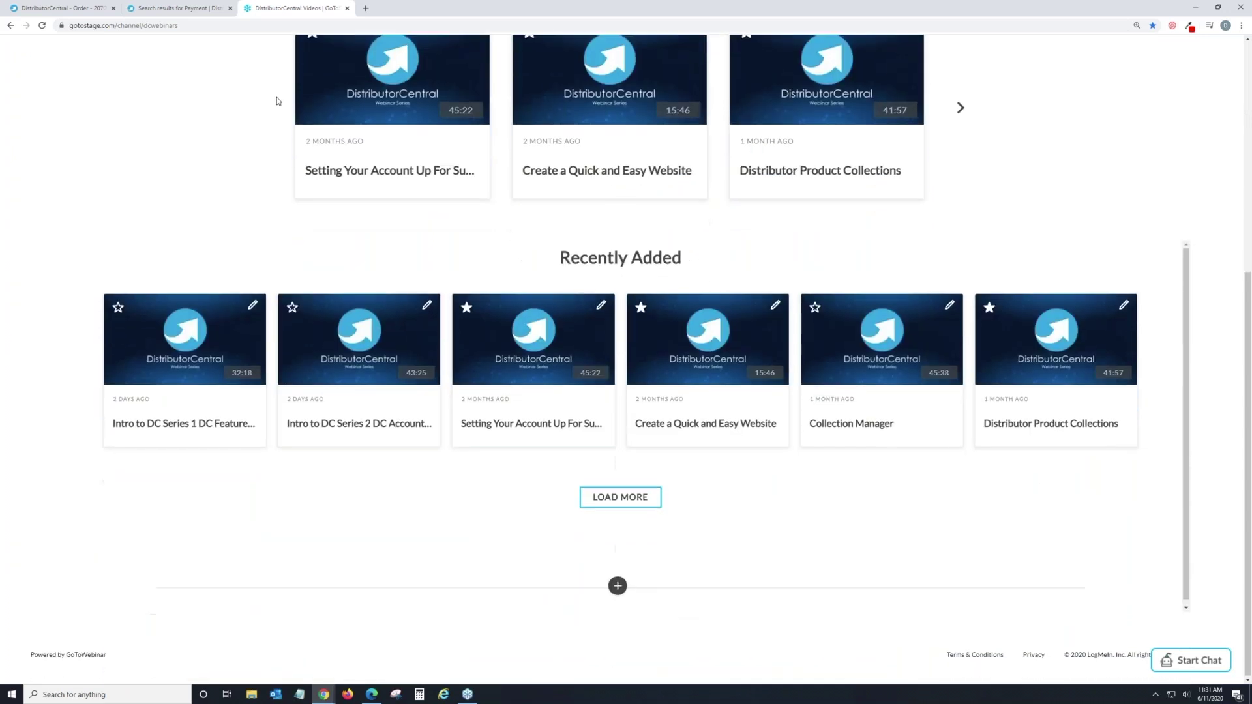
pyautogui.click(653, 493)
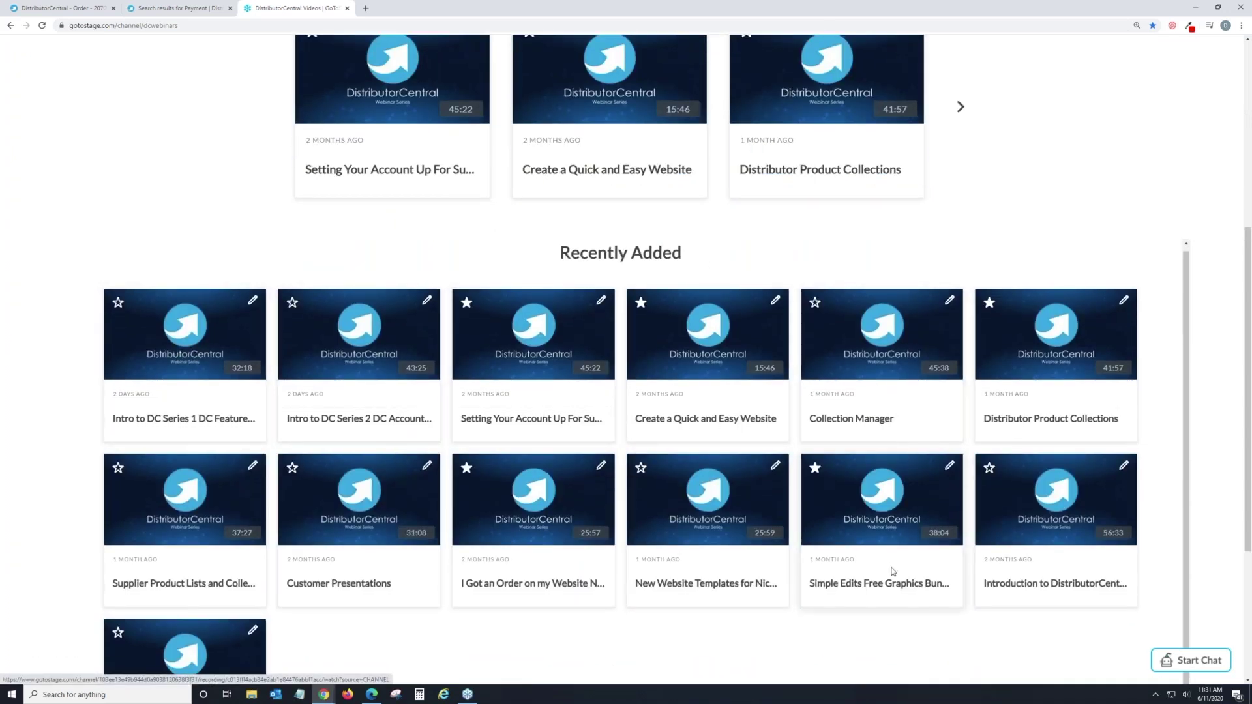
# Go back to the Help Center's 22 Payment search results.
pyautogui.scroll(4, 276, 366)
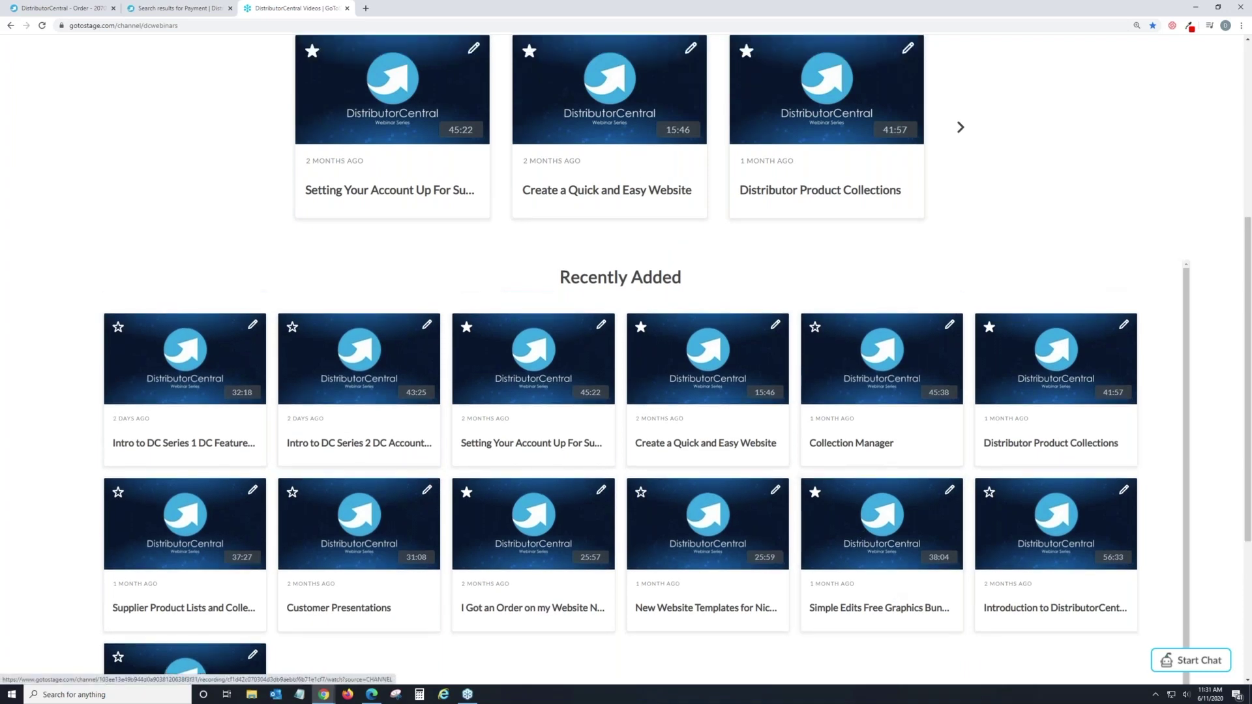
pyautogui.scroll(-1, 275, 366)
pyautogui.scroll(3, 275, 366)
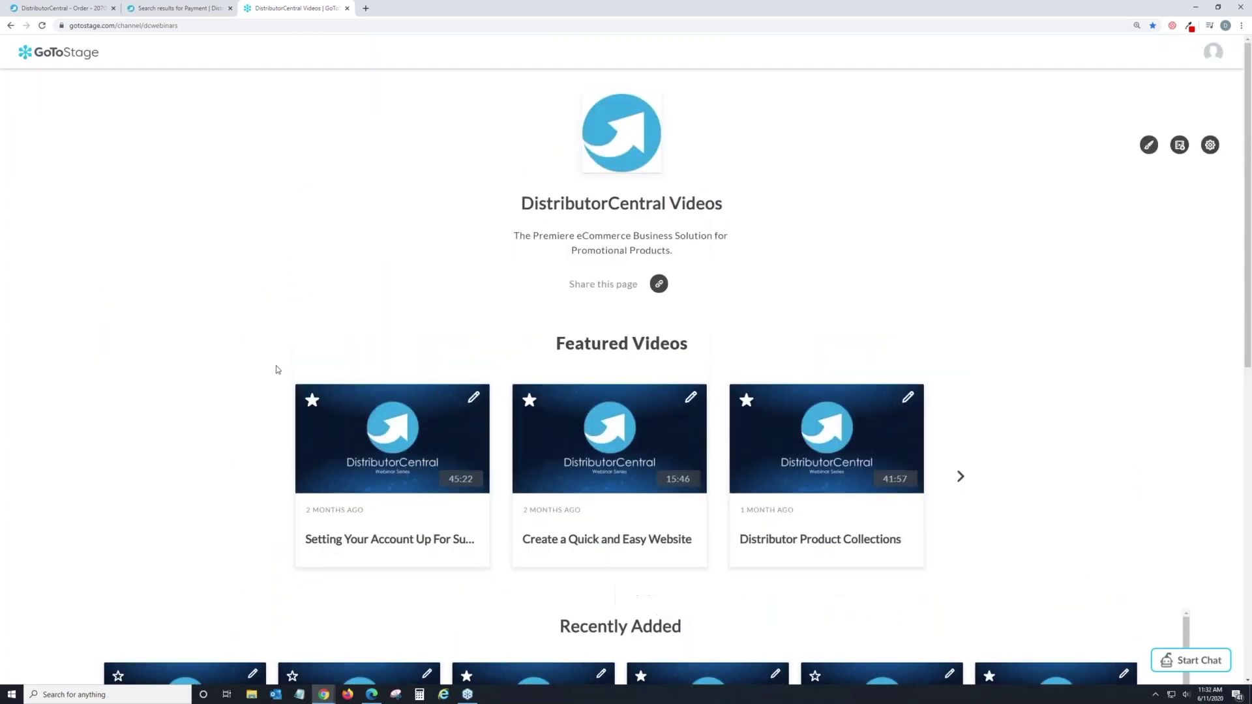
pyautogui.click(198, 7)
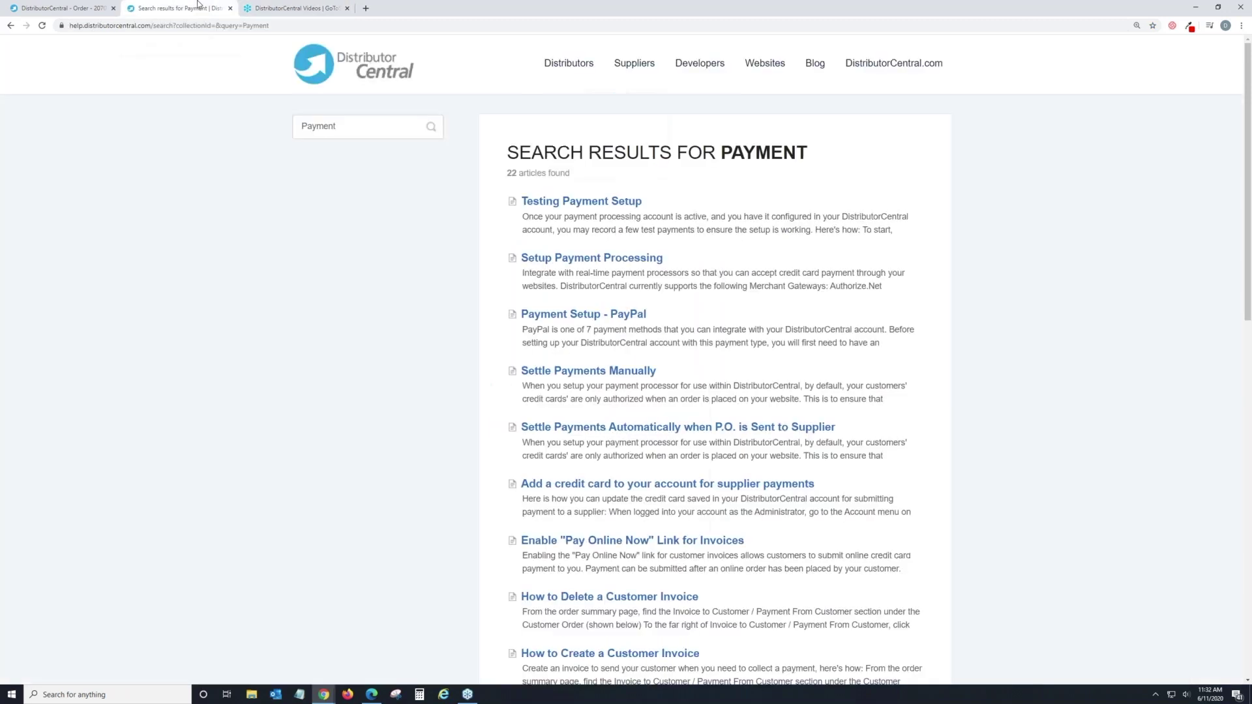